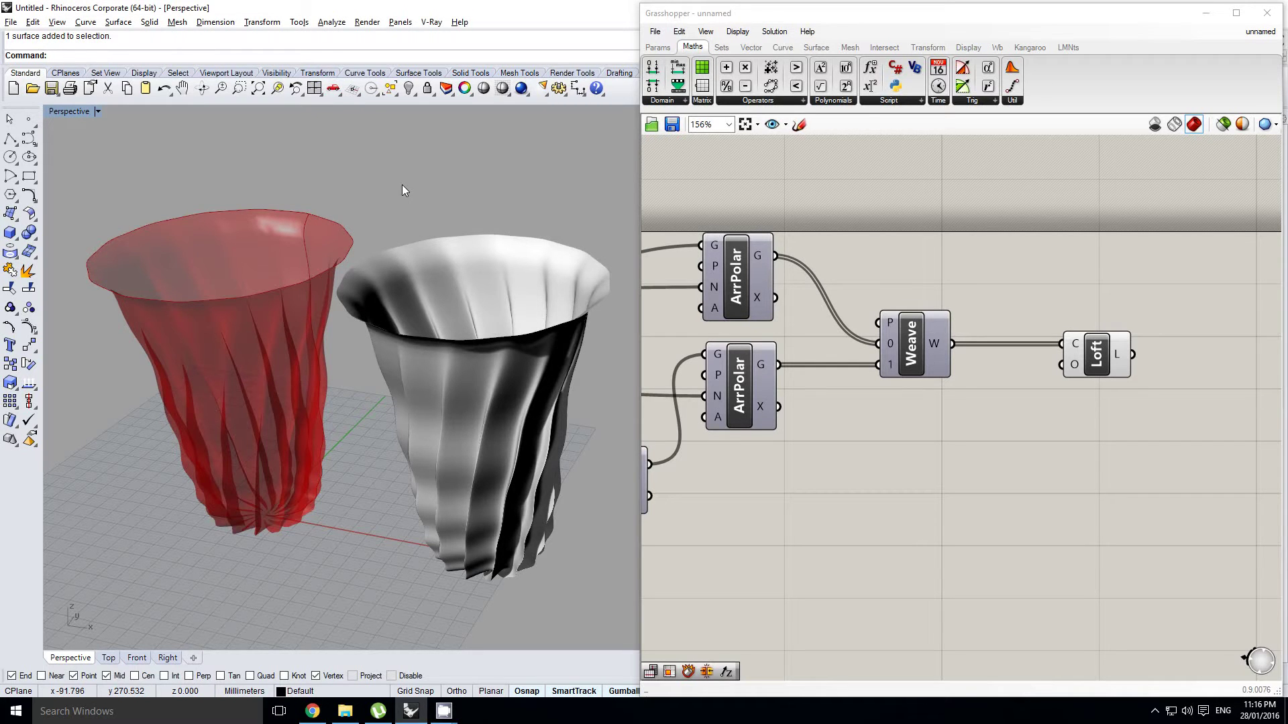
Start a new Grasshopper document and delete the remaining vase surface from the Rhino Perspective viewport.
right_drag(403, 191, 526, 340)
scroll(526, 340, down, 4)
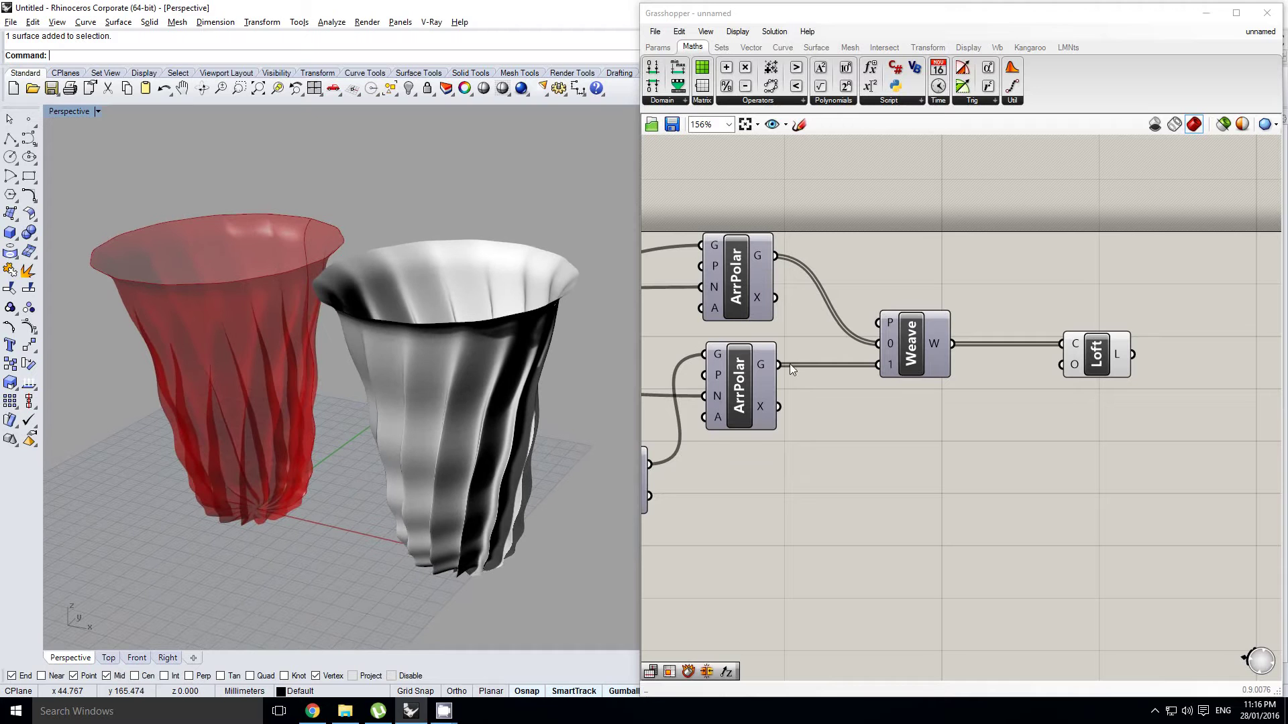
right_drag(489, 357, 500, 325)
click(654, 32)
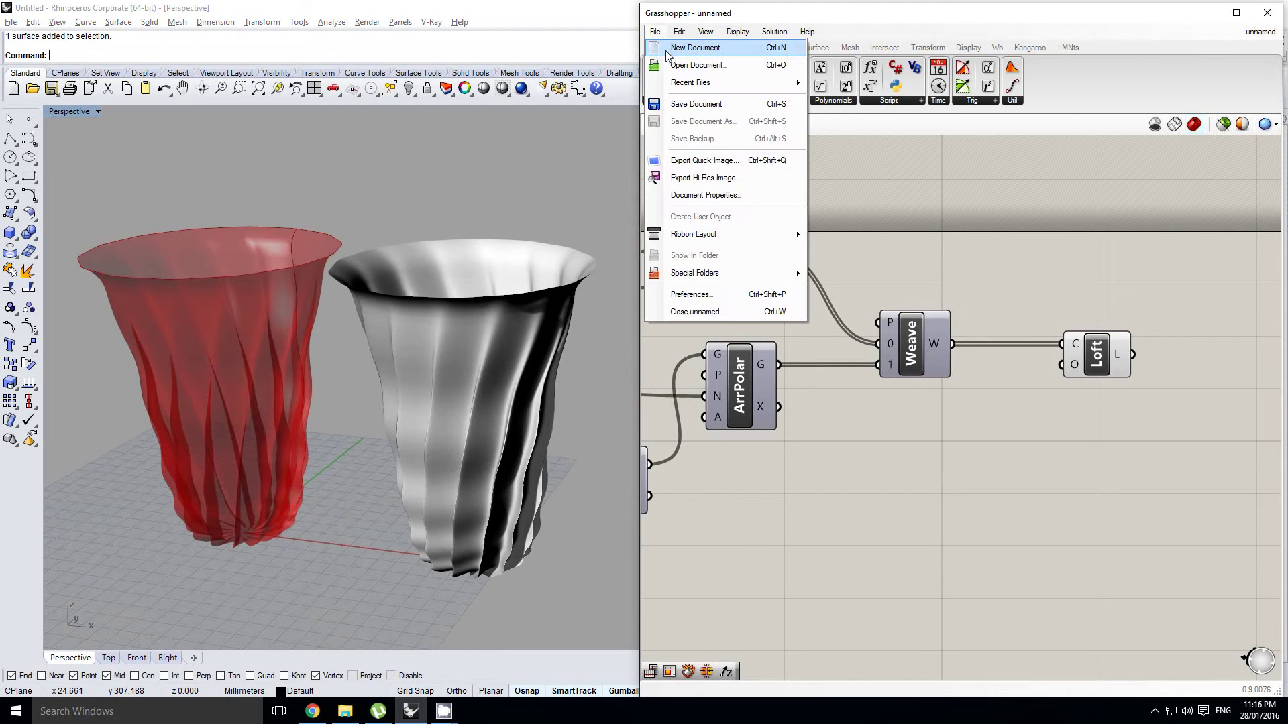
click(669, 49)
click(510, 258)
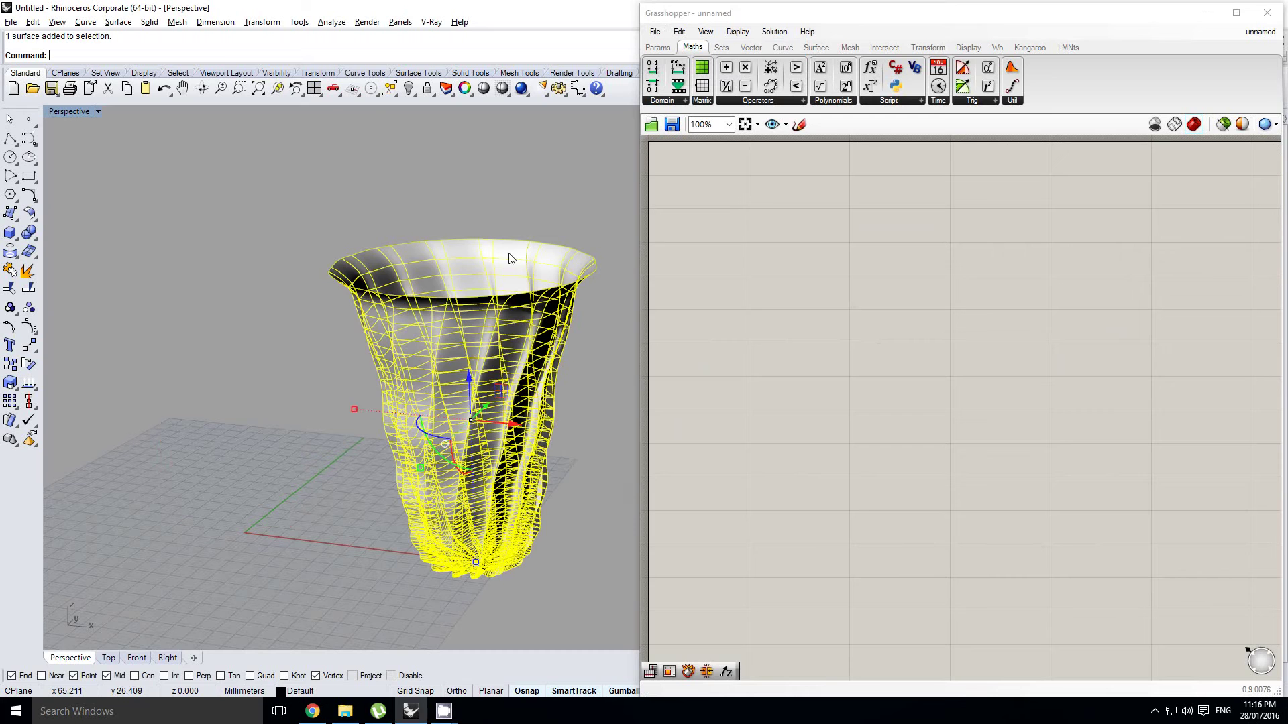
key(Delete)
right_drag(440, 423, 439, 445)
scroll(439, 448, up, 3)
Place a Graph Mapper on the empty Grasshopper canvas and add a Range component beside it.
click(794, 271)
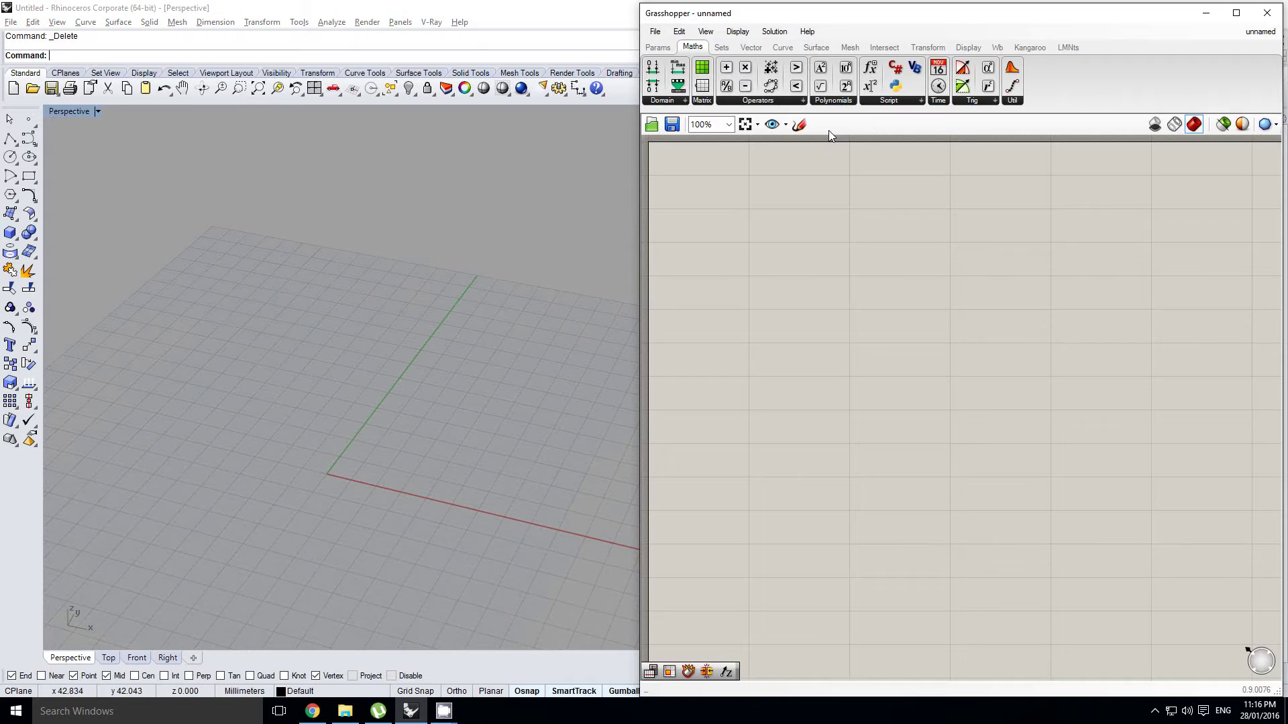
scroll(852, 94, up, 1)
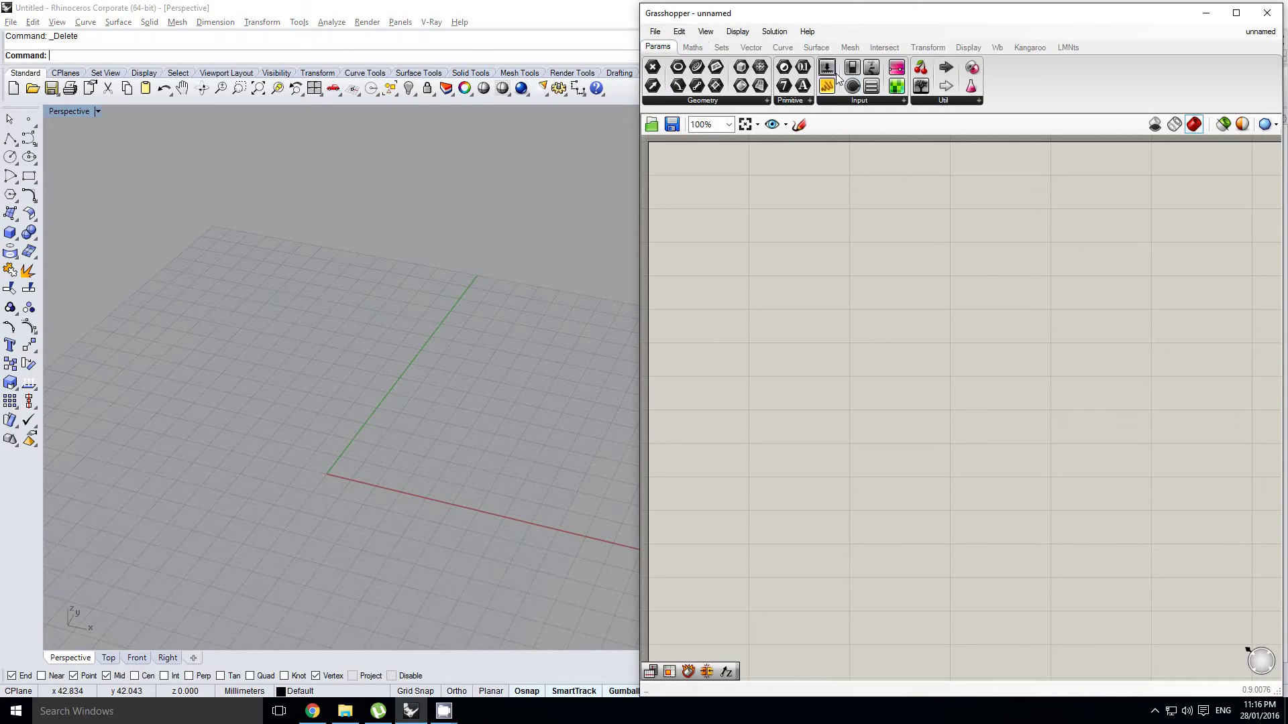
click(855, 102)
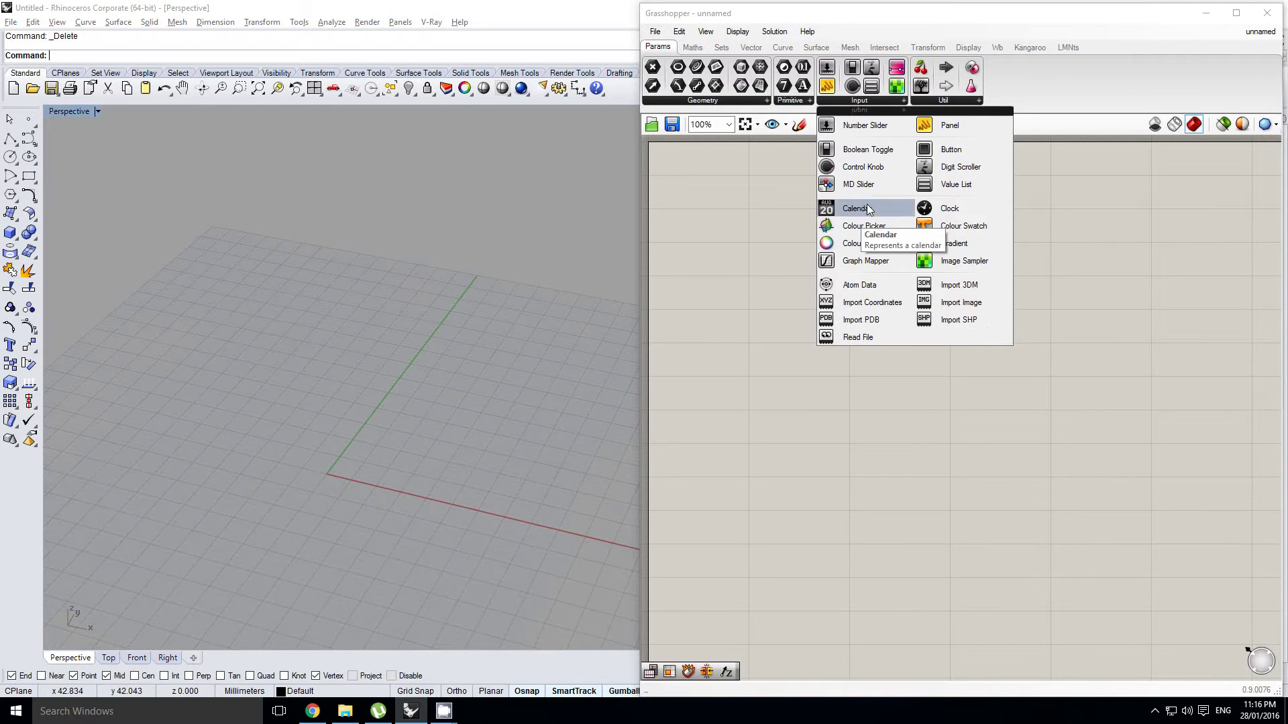
drag(865, 260, 990, 286)
double_click(840, 277)
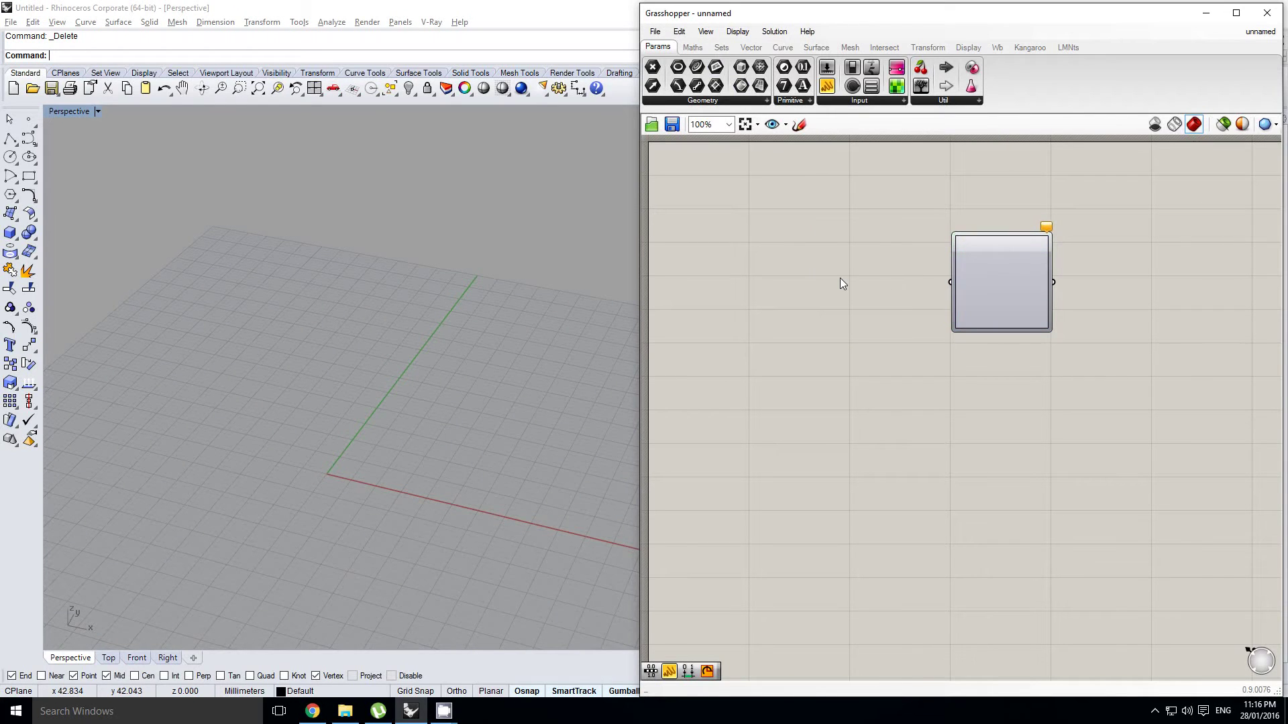
text(range)
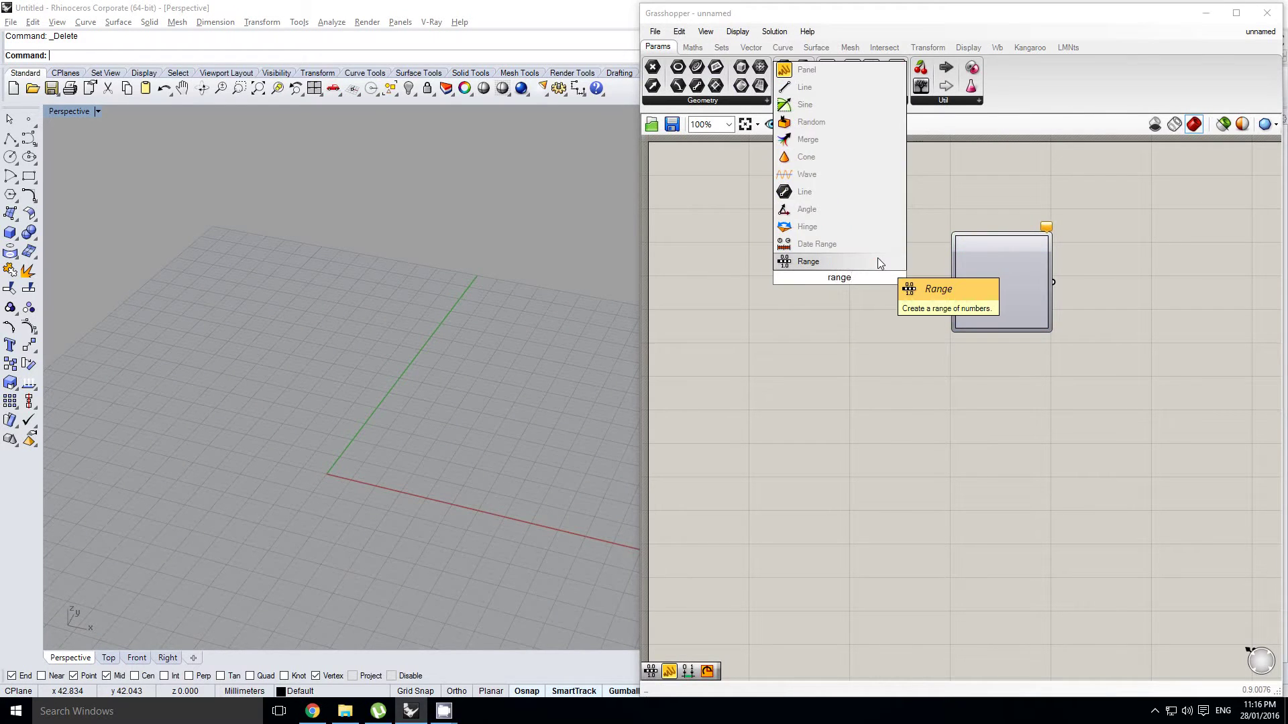
key(Return)
right_drag(859, 265, 903, 258)
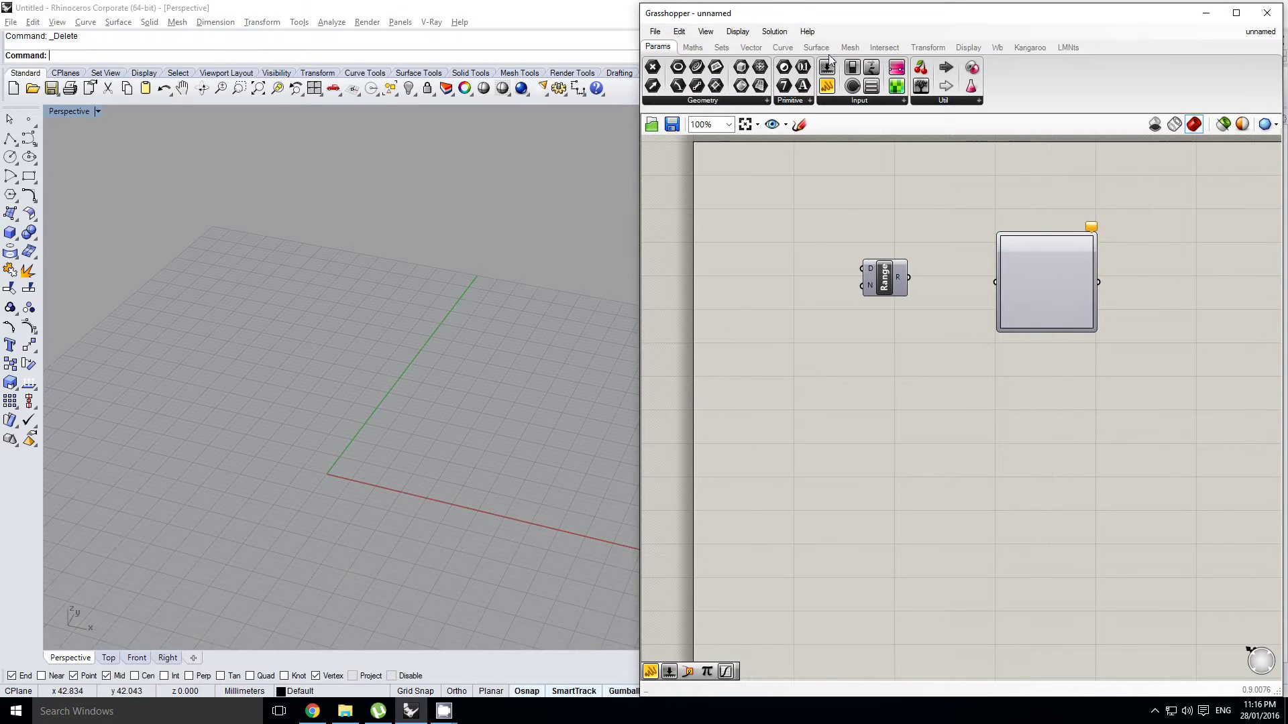
Add a number slider beside the Range component with integer rounding and a maximum of 100.
drag(827, 68, 766, 286)
scroll(766, 282, up, 2)
double_click(706, 291)
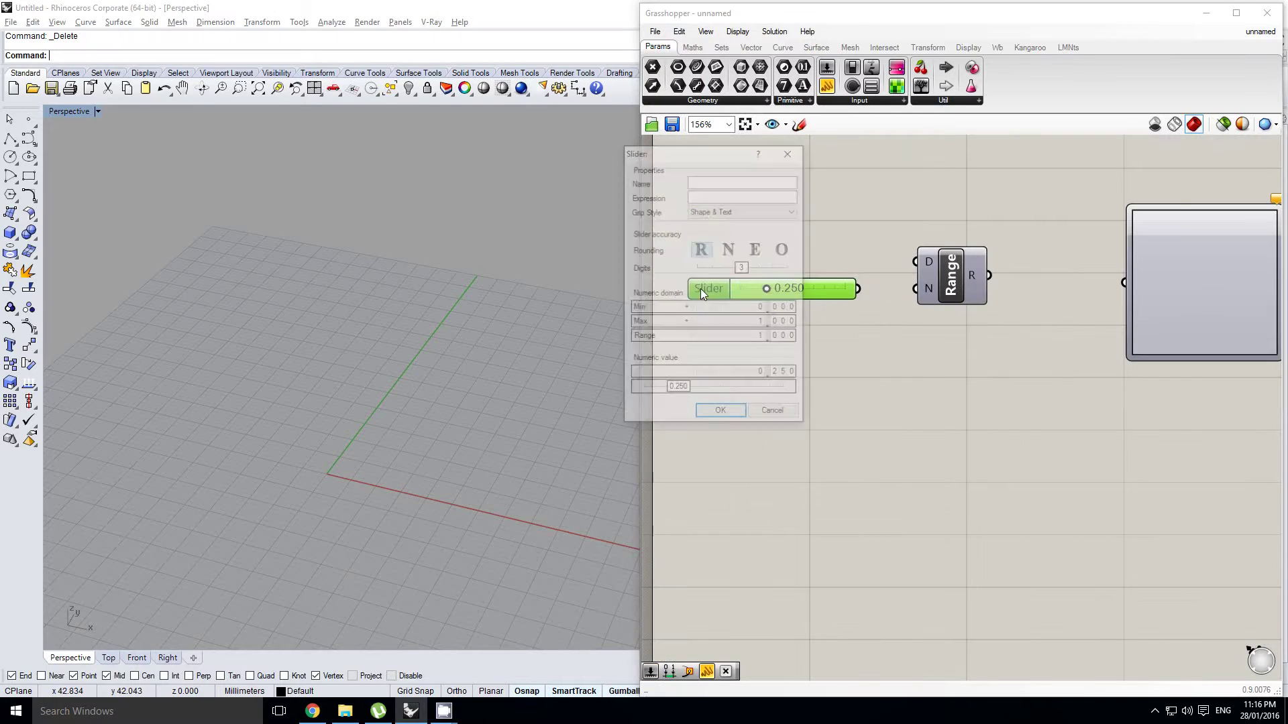
double_click(709, 328)
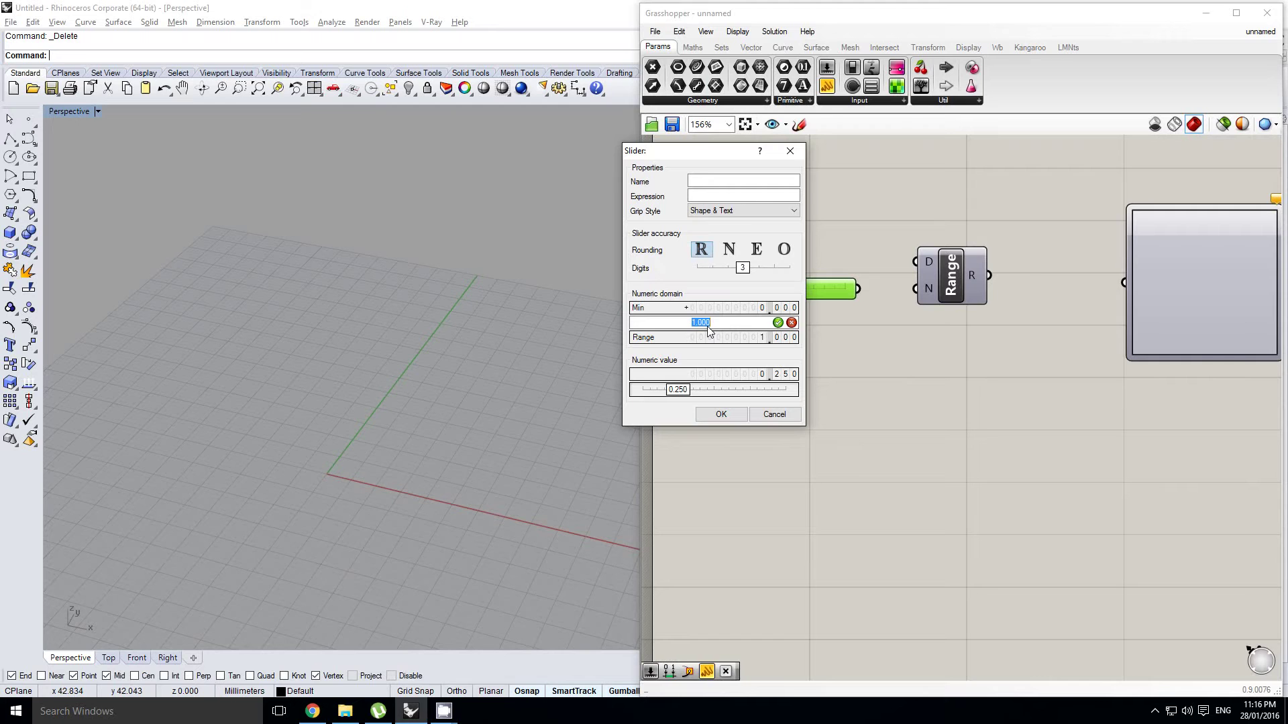
text(100)
click(729, 249)
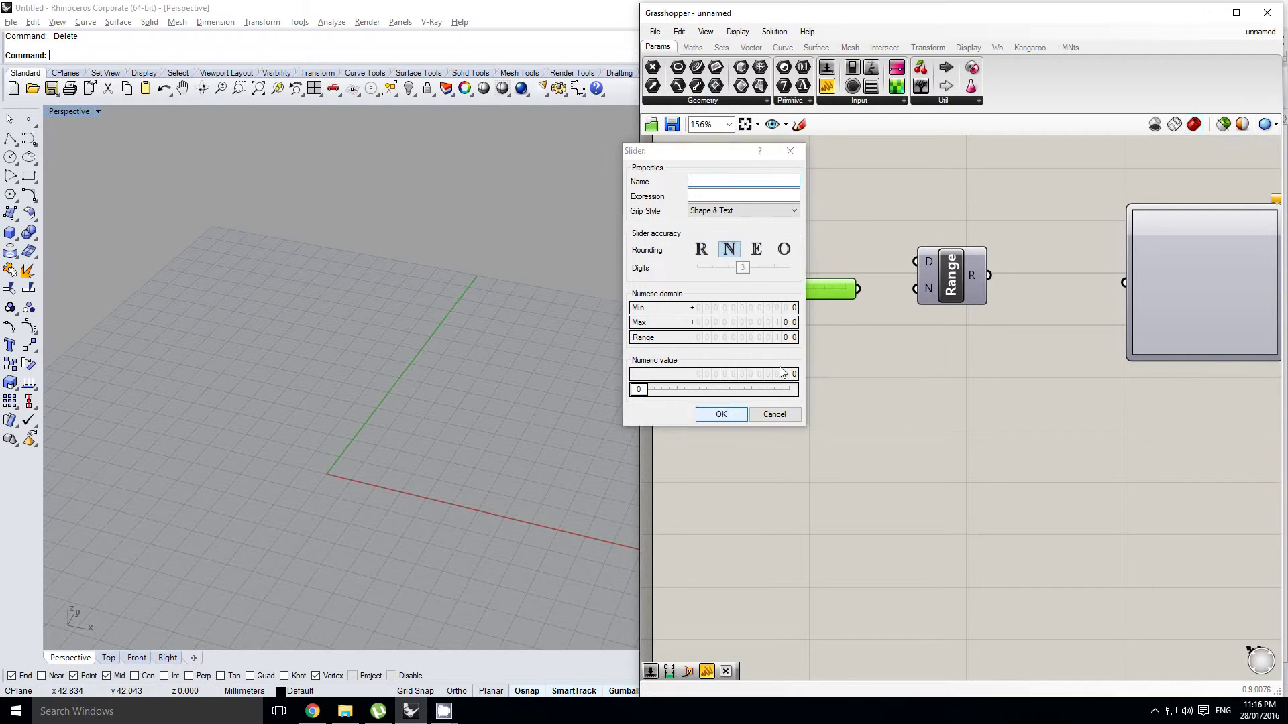
Connect the slider to the Range component's N (steps) input and set it to 30.
drag(861, 289, 915, 289)
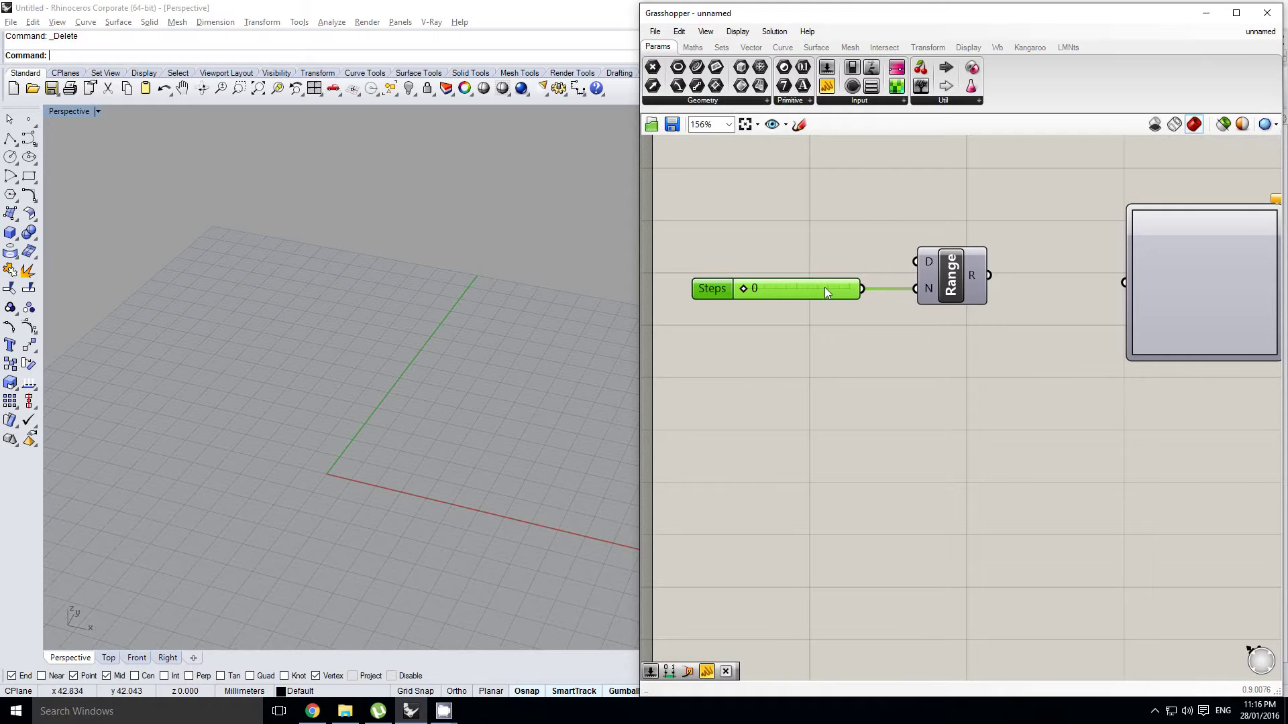
scroll(747, 288, up, 1)
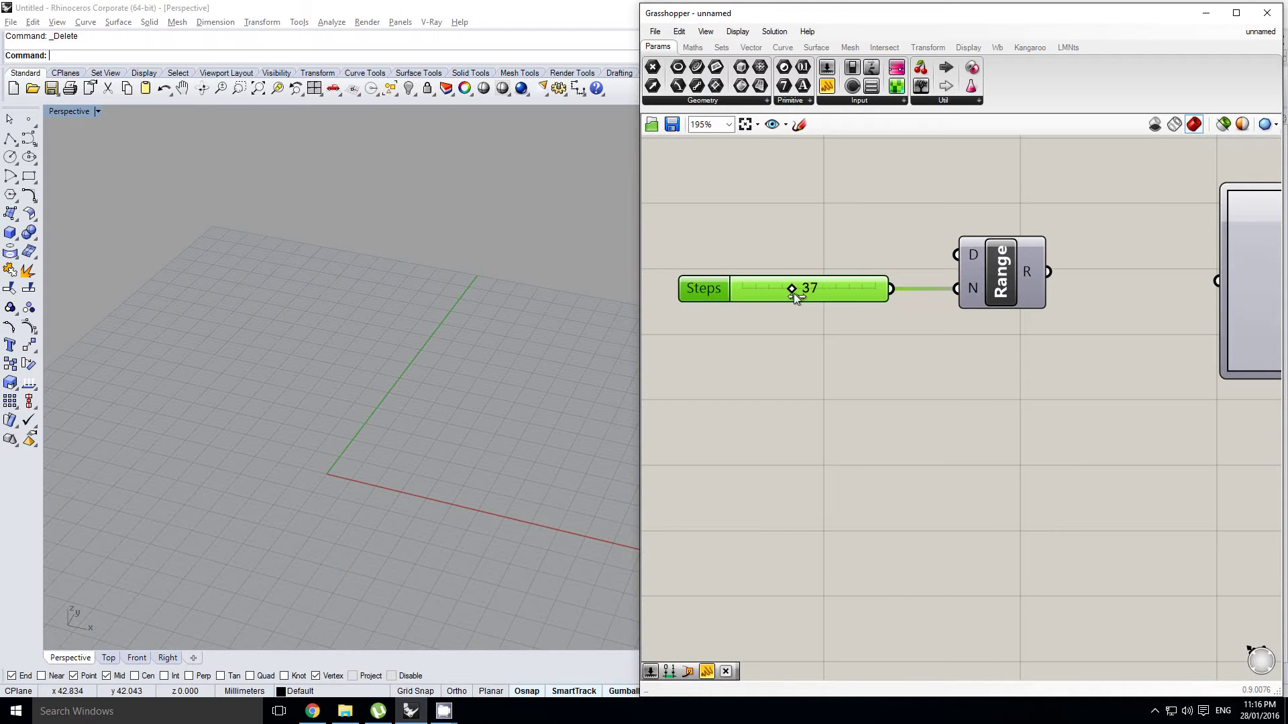
drag(790, 294, 785, 294)
Connect the Range component's R output to the Graph Mapper's input.
right_drag(1068, 353, 764, 362)
scroll(804, 356, down, 1)
right_click(811, 353)
click(770, 308)
drag(759, 307, 890, 304)
drag(948, 320, 940, 312)
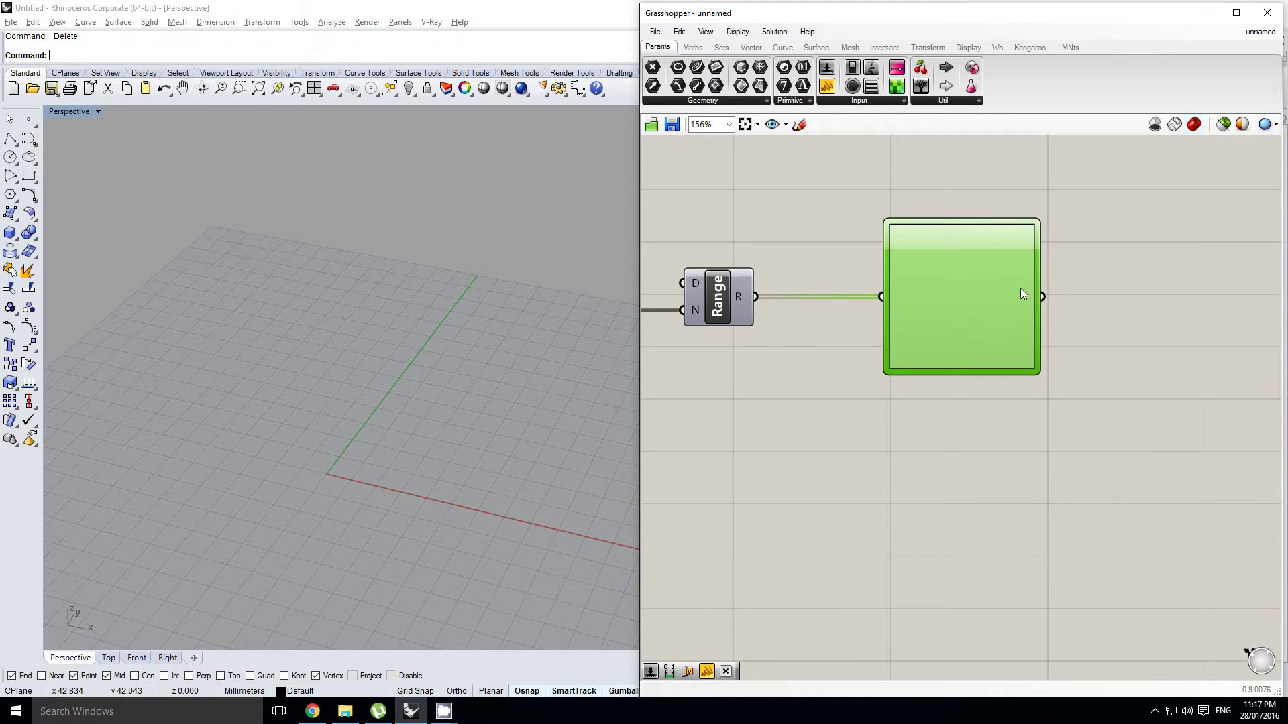
Set the Graph Mapper's graph type to Bezier and shape its handles into an S-curve.
right_click(953, 293)
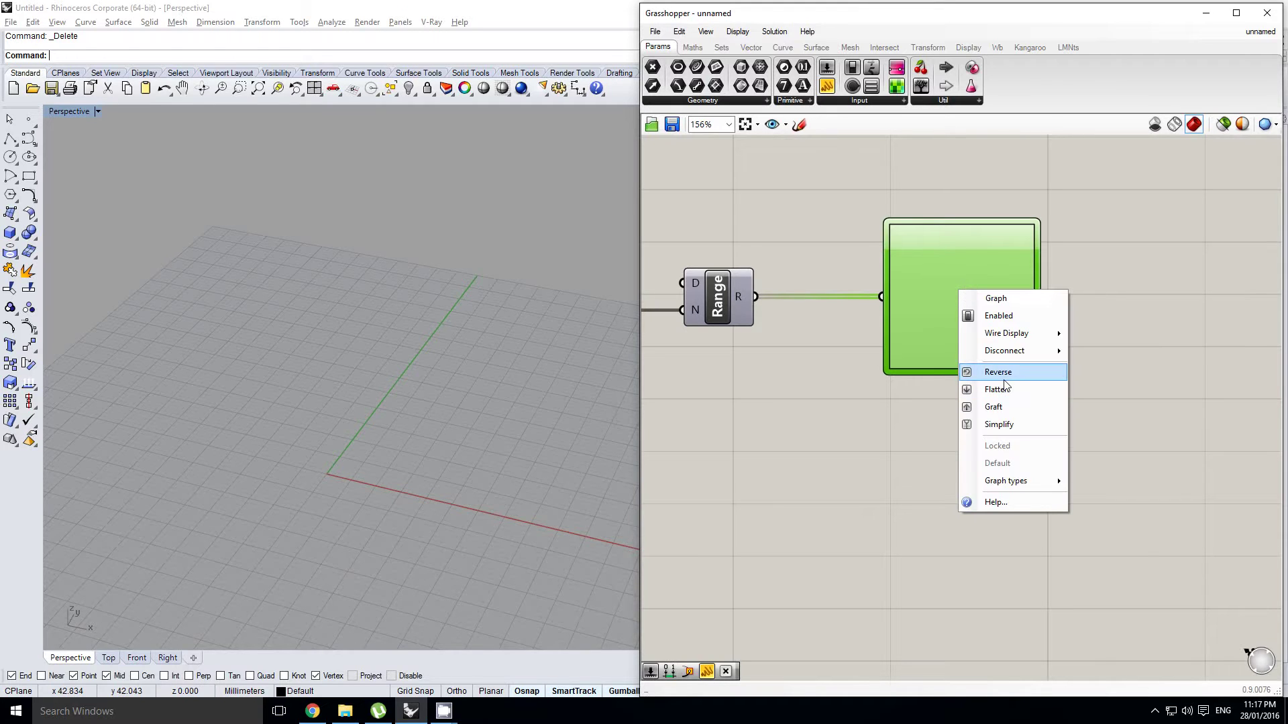
mouse_move(1022, 483)
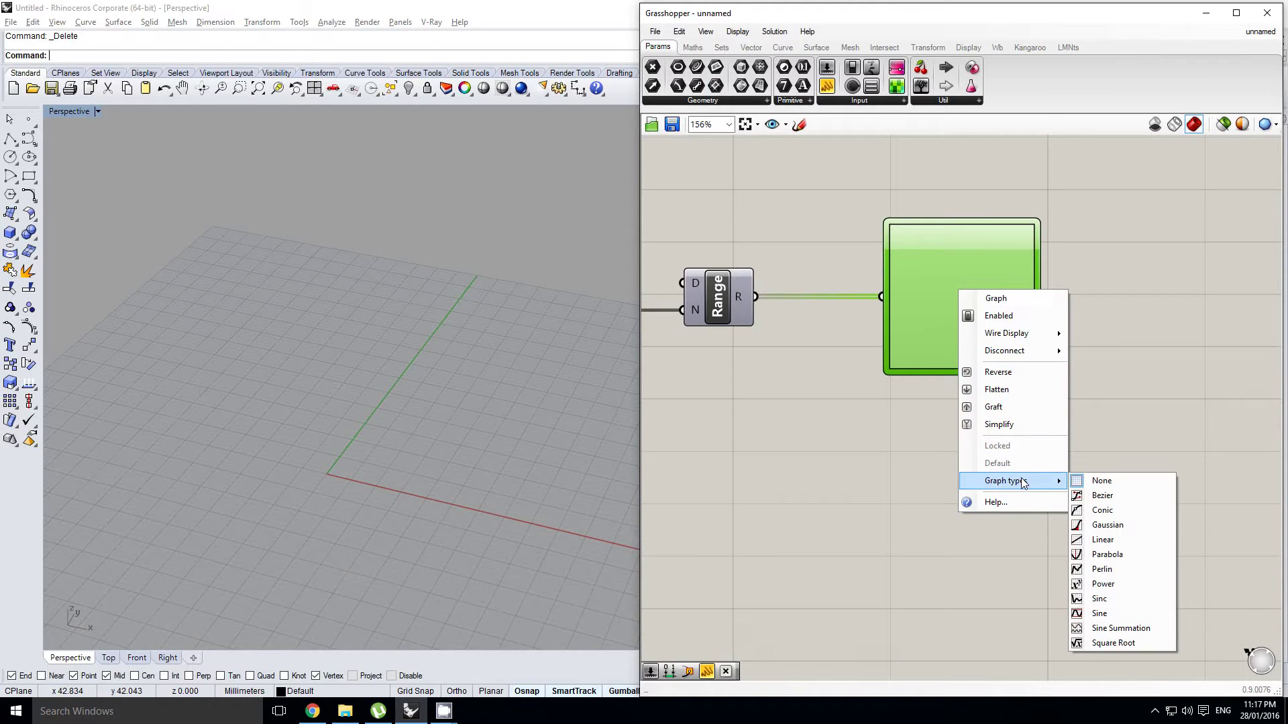
click(1112, 494)
right_drag(1067, 354, 1057, 377)
scroll(992, 366, up, 1)
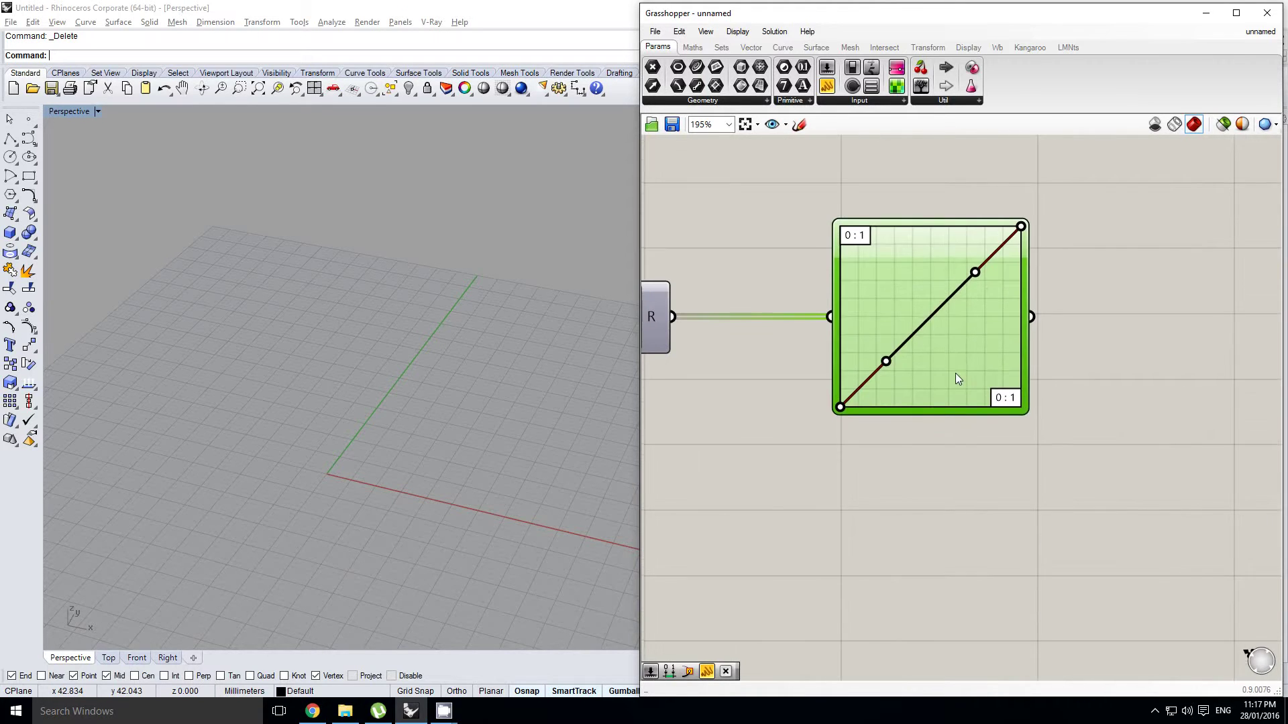
drag(884, 361, 913, 399)
drag(976, 273, 935, 250)
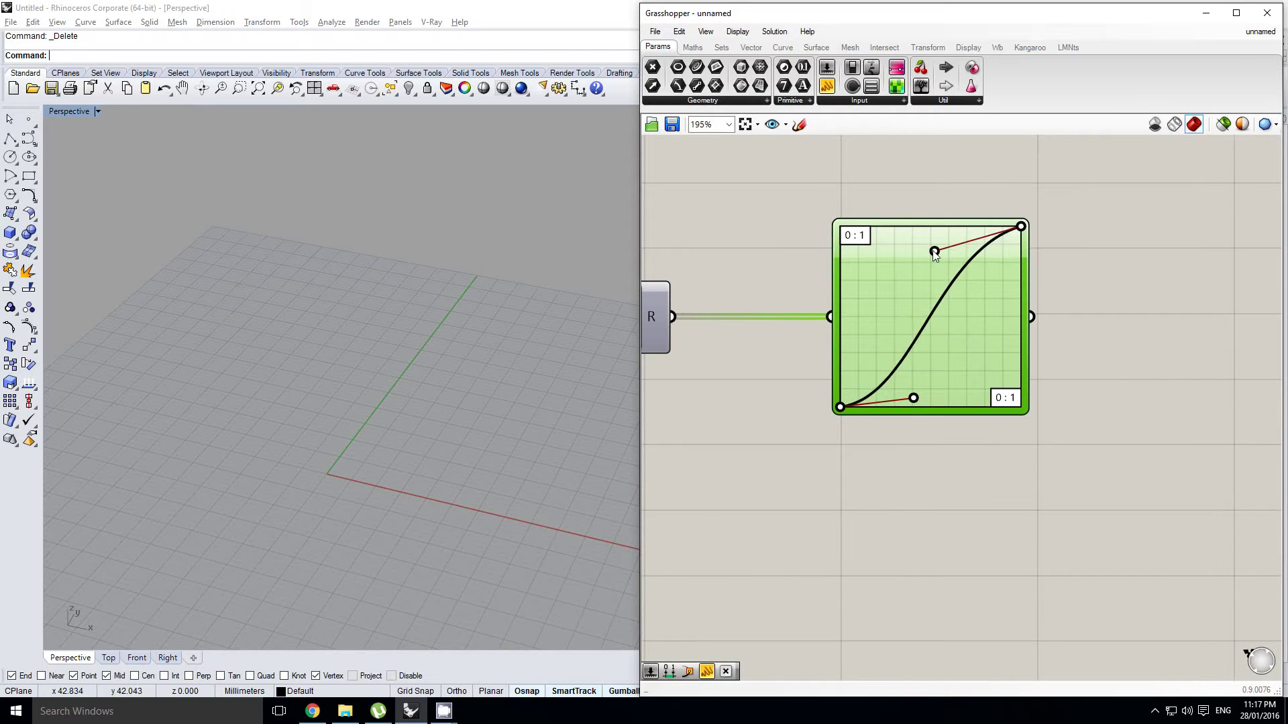
Place a Point Cylindrical component on the canvas after the Graph Mapper.
scroll(1007, 285, down, 5)
scroll(1059, 323, up, 1)
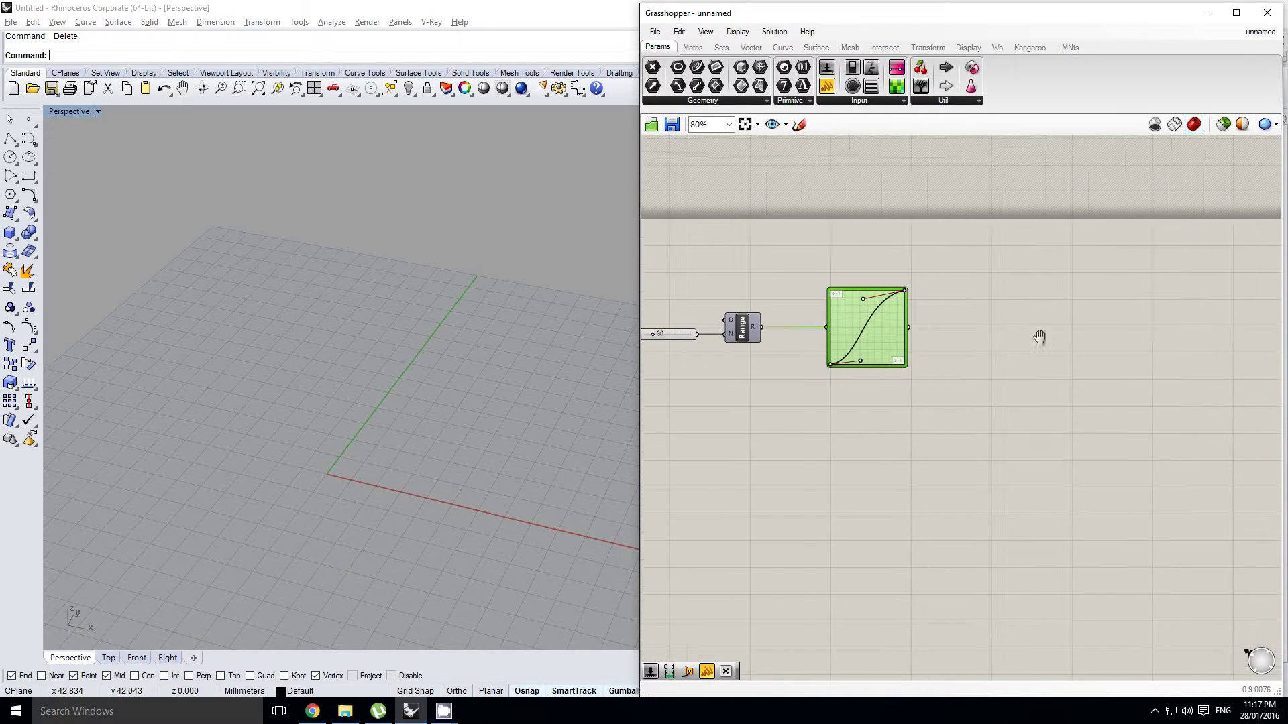
click(1042, 340)
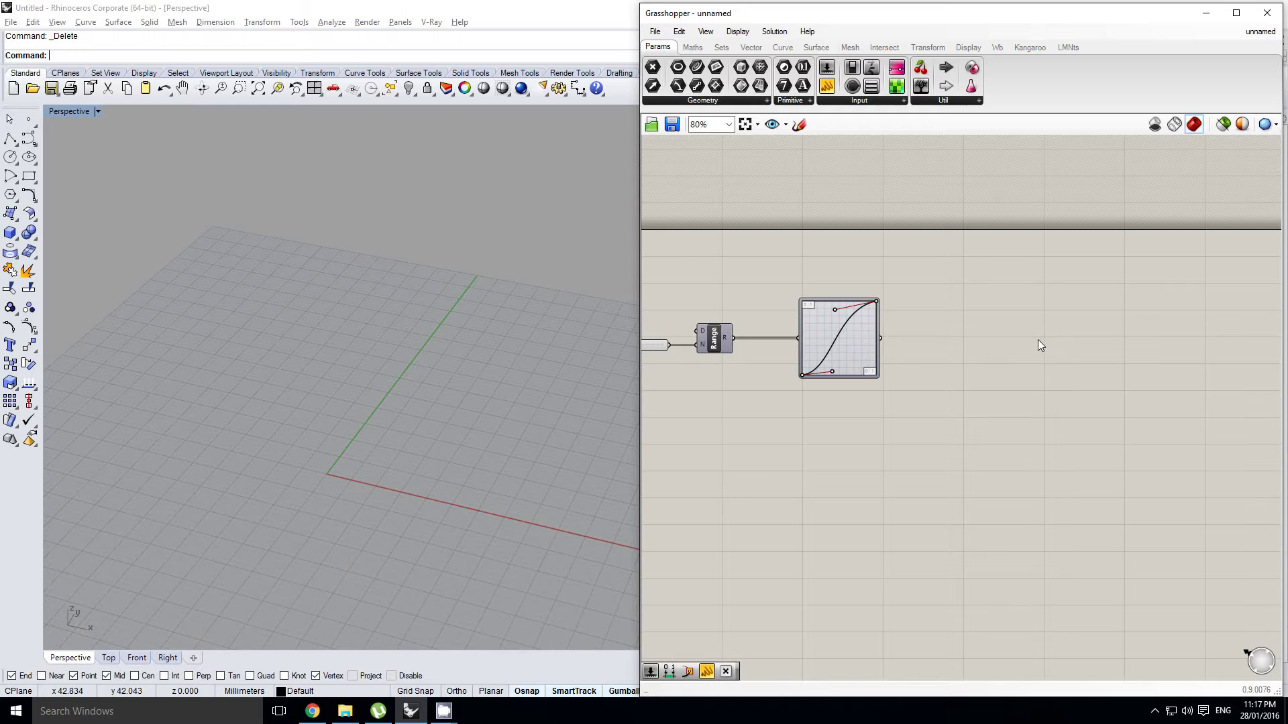
right_drag(1006, 342, 1033, 343)
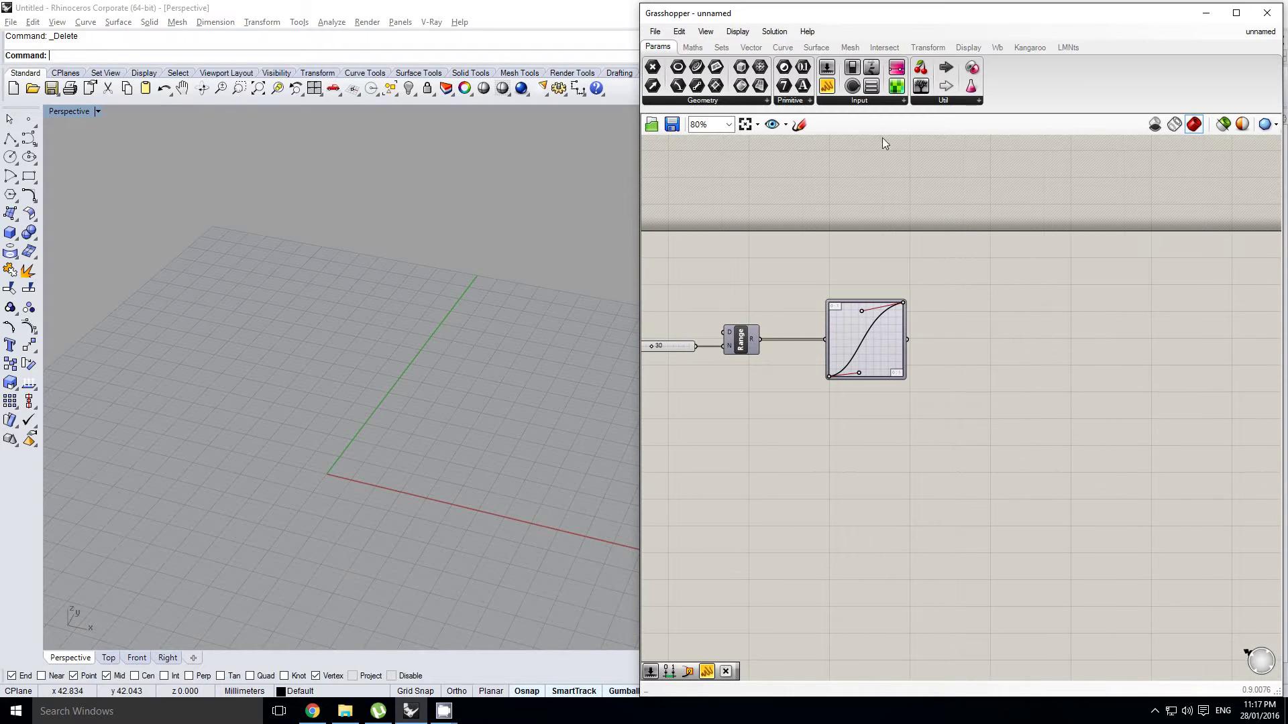
click(750, 47)
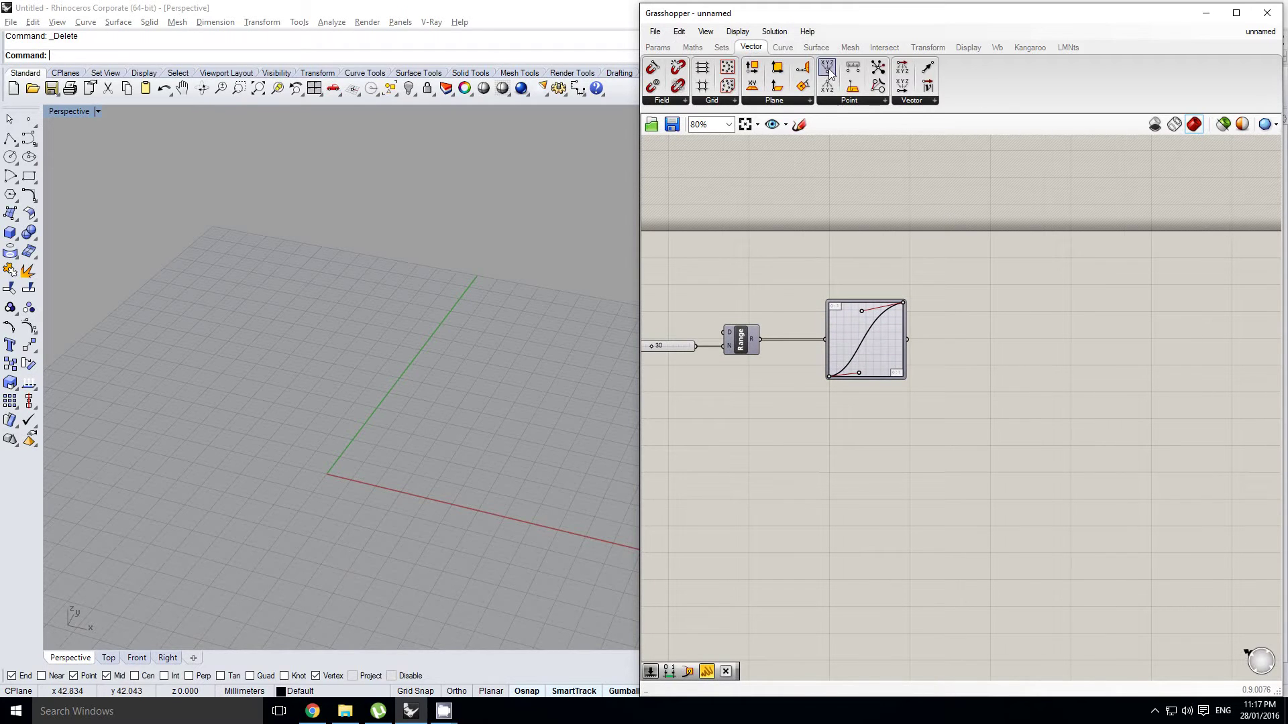
click(849, 100)
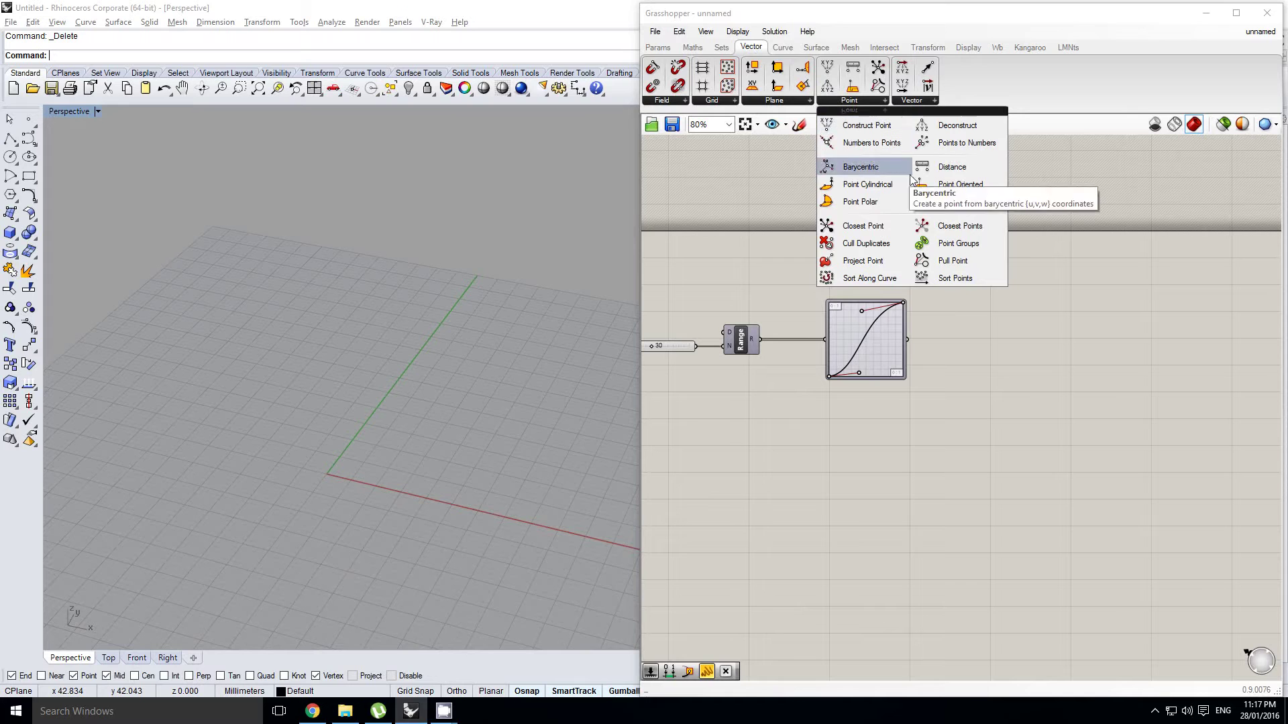
click(873, 187)
click(1000, 368)
Examine the plane, angle, radius and elevation inputs of the Point Cylindrical component.
scroll(975, 343, up, 2)
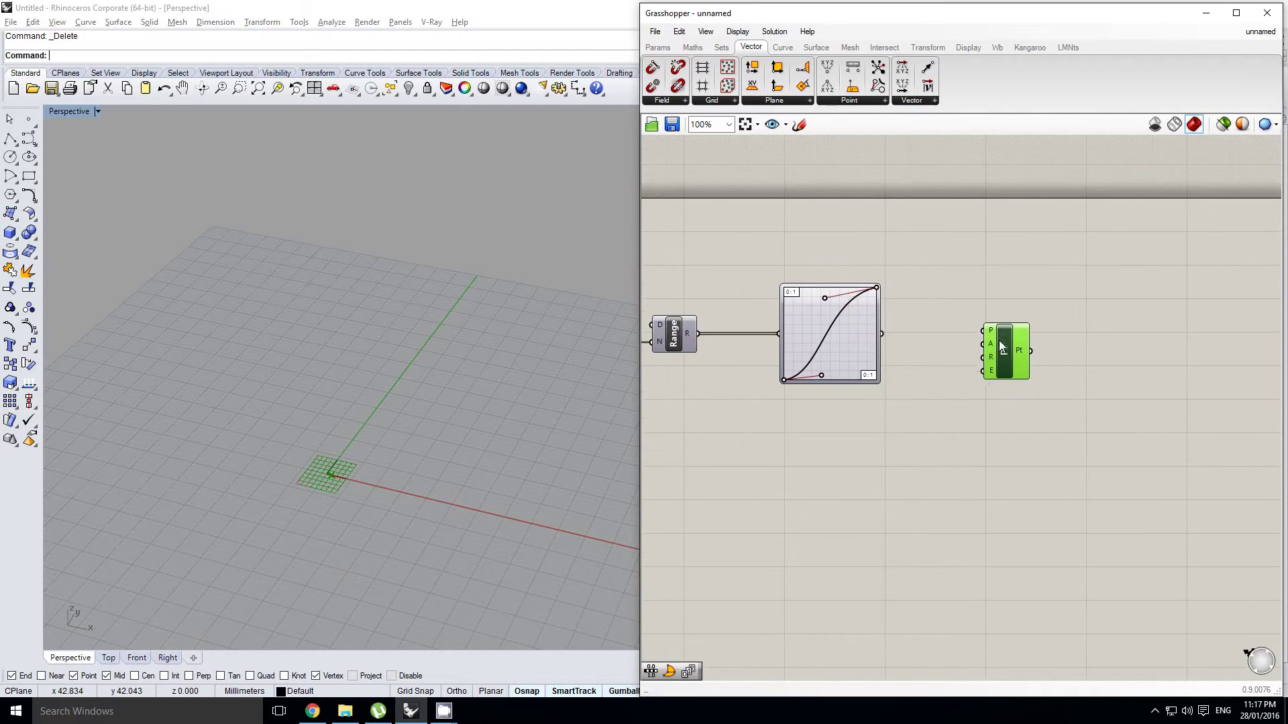
scroll(997, 337, up, 1)
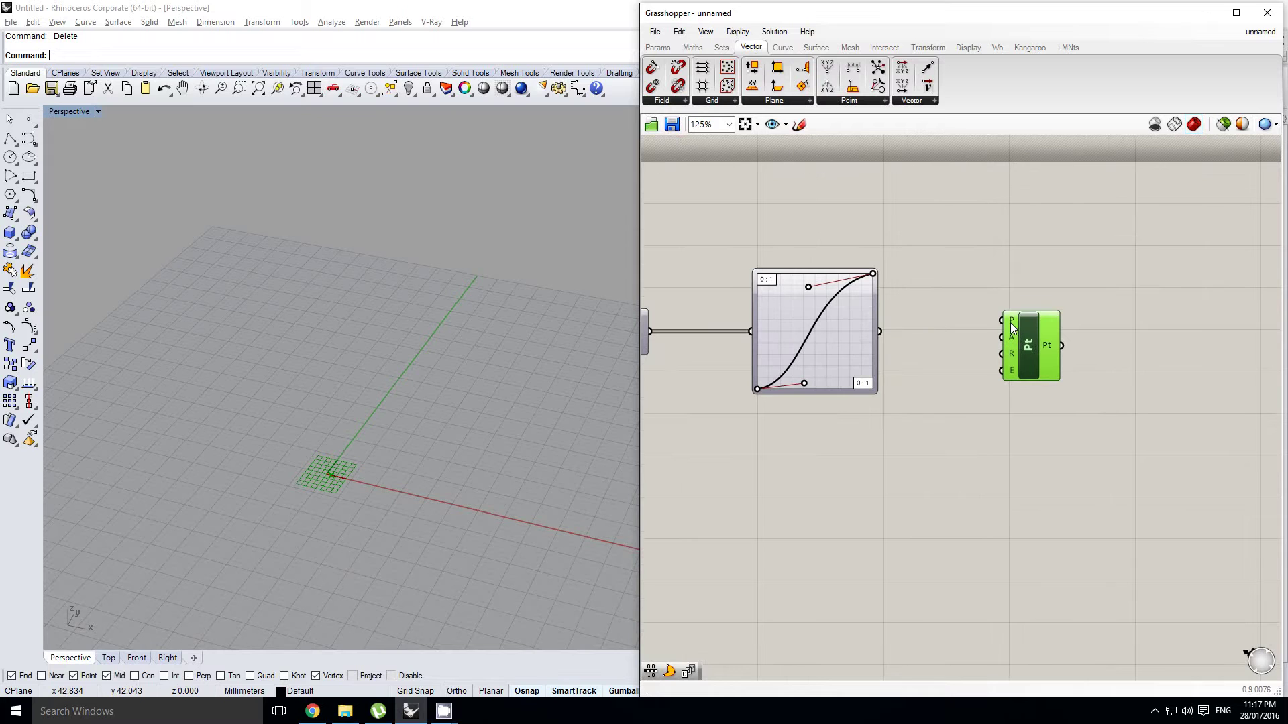
scroll(1011, 329, up, 1)
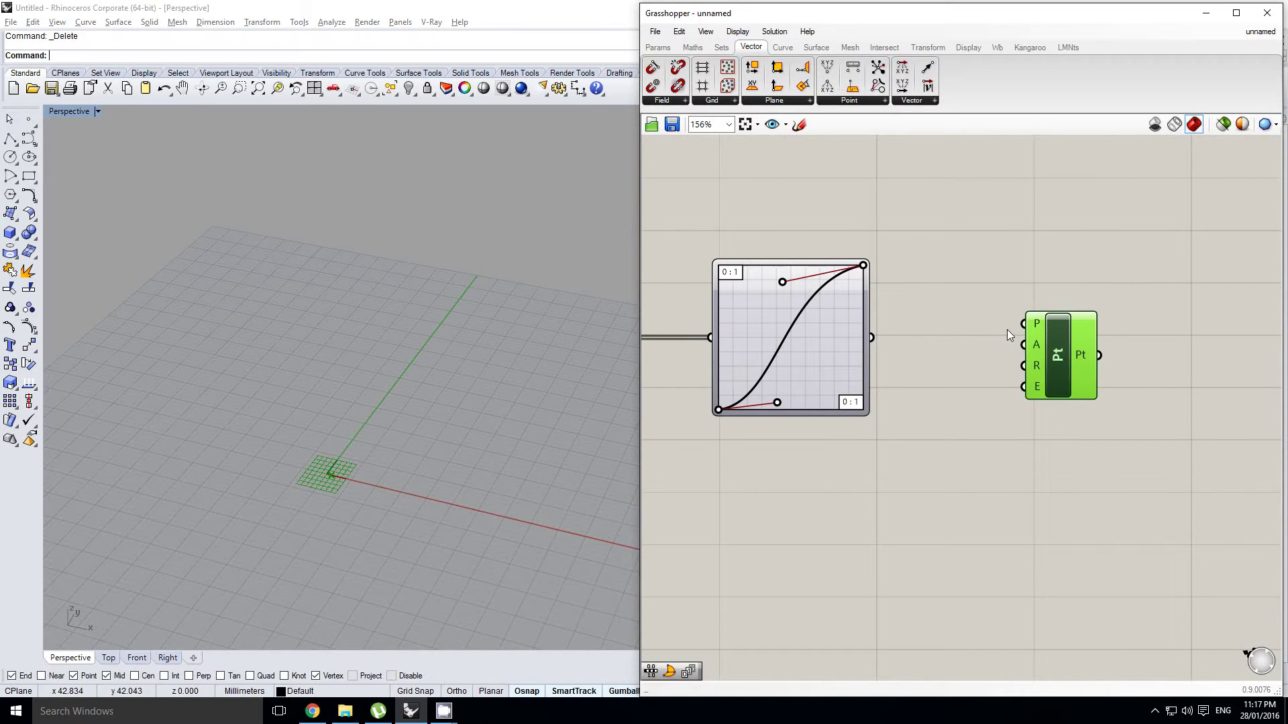
scroll(999, 332, down, 1)
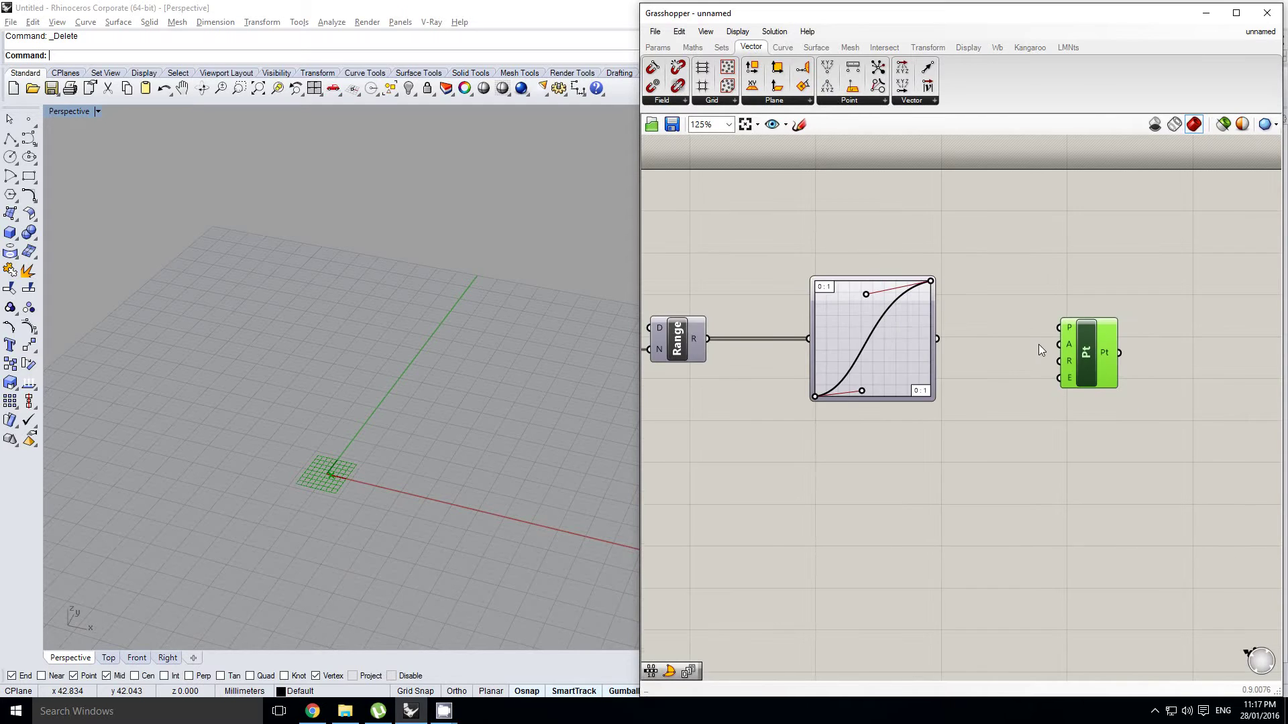
scroll(1038, 344, up, 1)
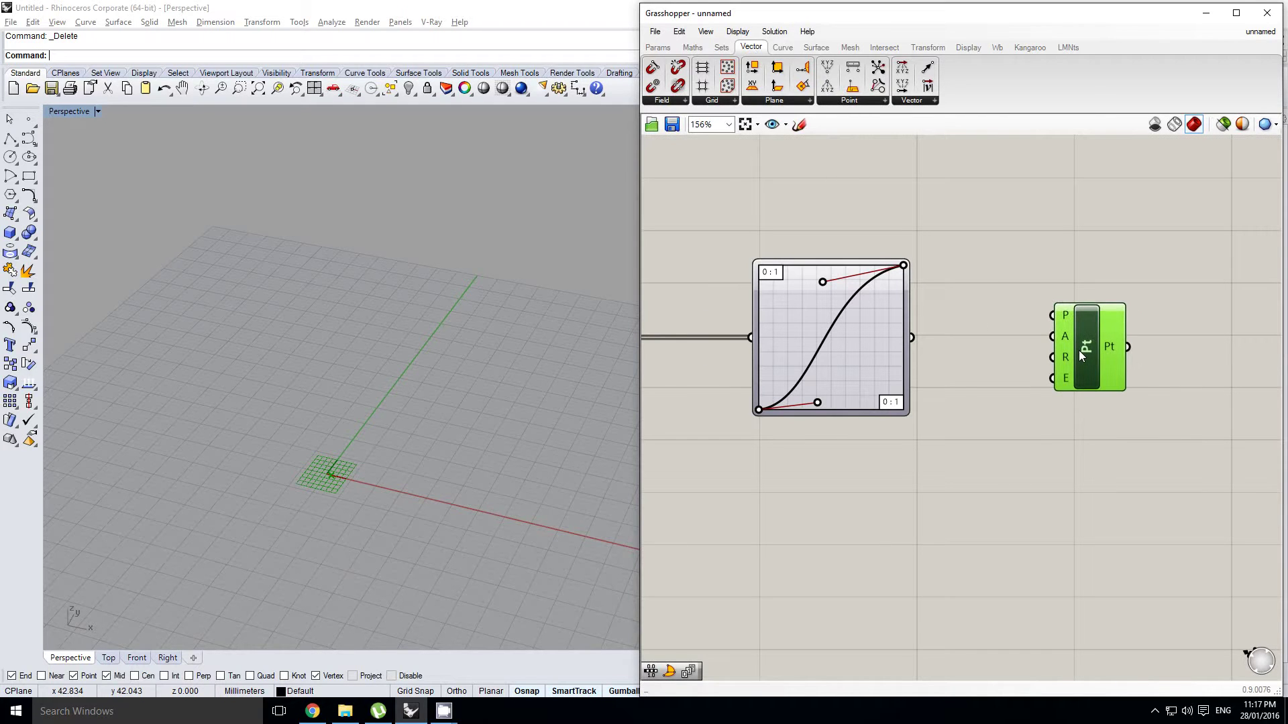
right_drag(1000, 353, 1017, 351)
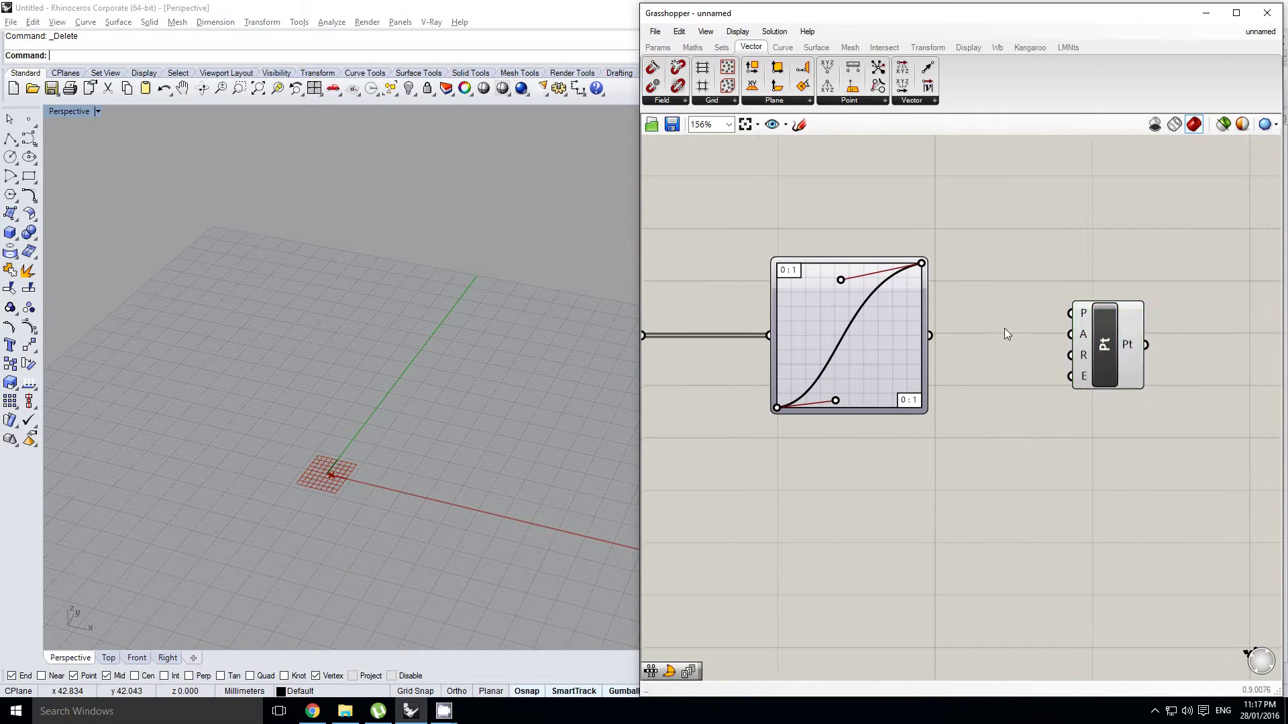
click(1005, 325)
scroll(1030, 337, up, 1)
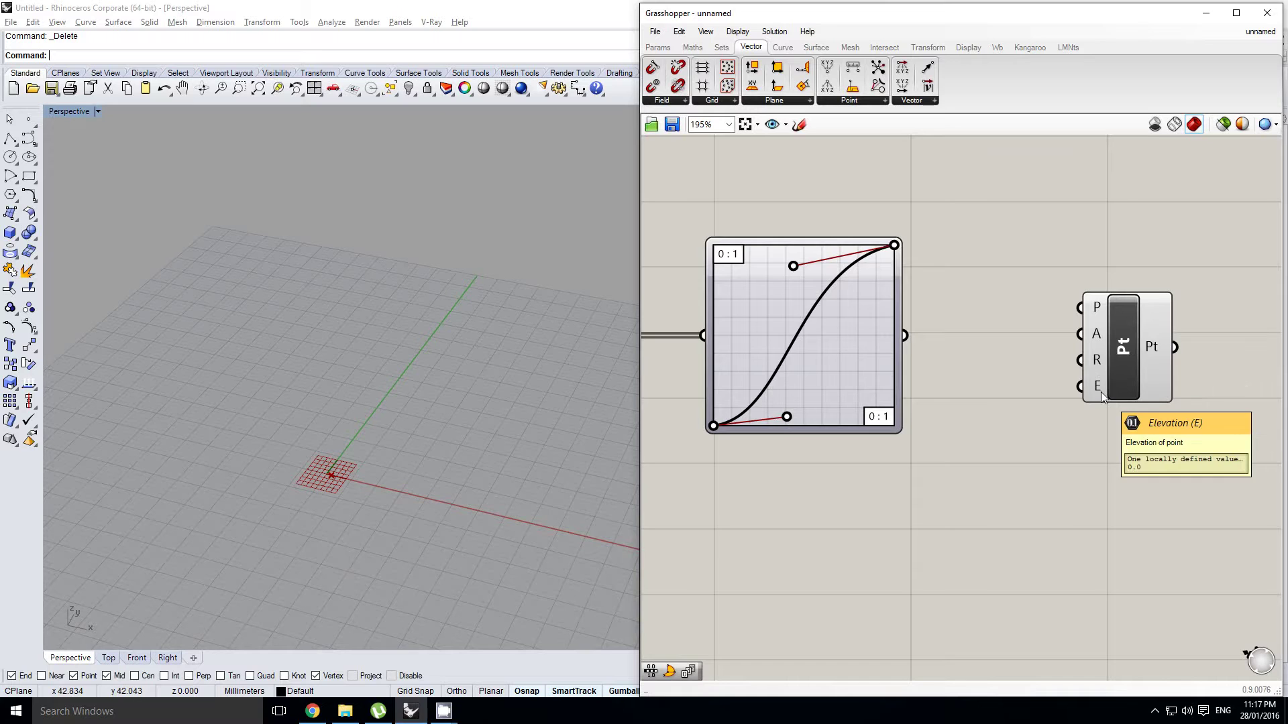
scroll(1033, 408, down, 3)
right_click(1074, 381)
right_drag(1073, 380, 1040, 365)
scroll(1022, 356, up, 1)
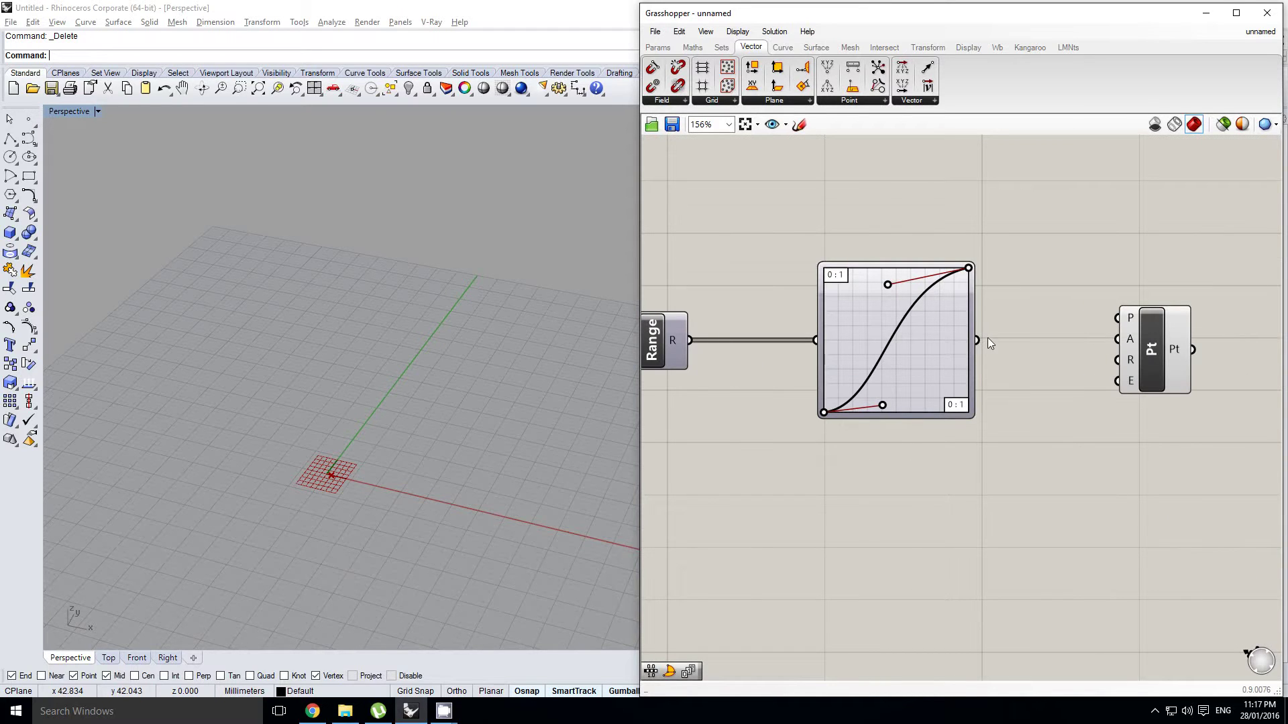
Insert a Multiplication component between the Graph Mapper and the cylindrical point component, and connect the Graph Mapper output to its B input.
drag(980, 339, 1055, 350)
drag(1145, 352, 1189, 338)
right_drag(1129, 346, 1035, 364)
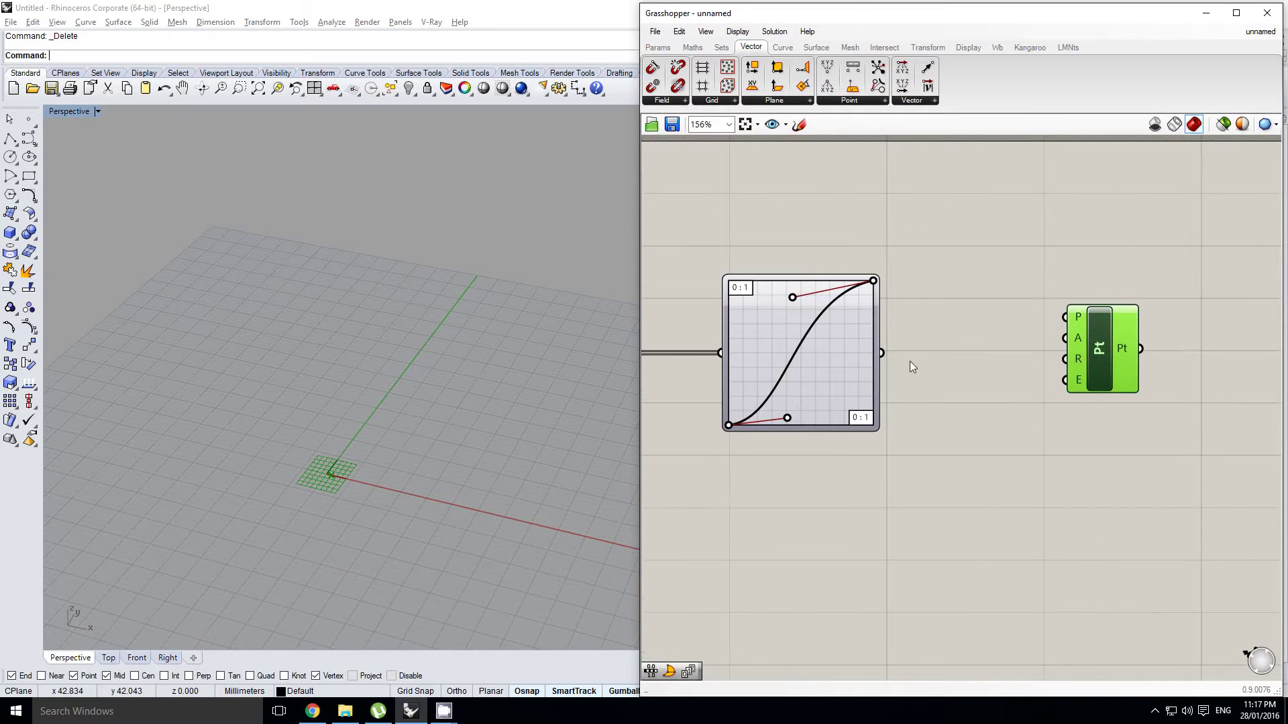
double_click(919, 243)
text(cross)
key(Return)
drag(916, 236, 977, 287)
drag(881, 352, 959, 332)
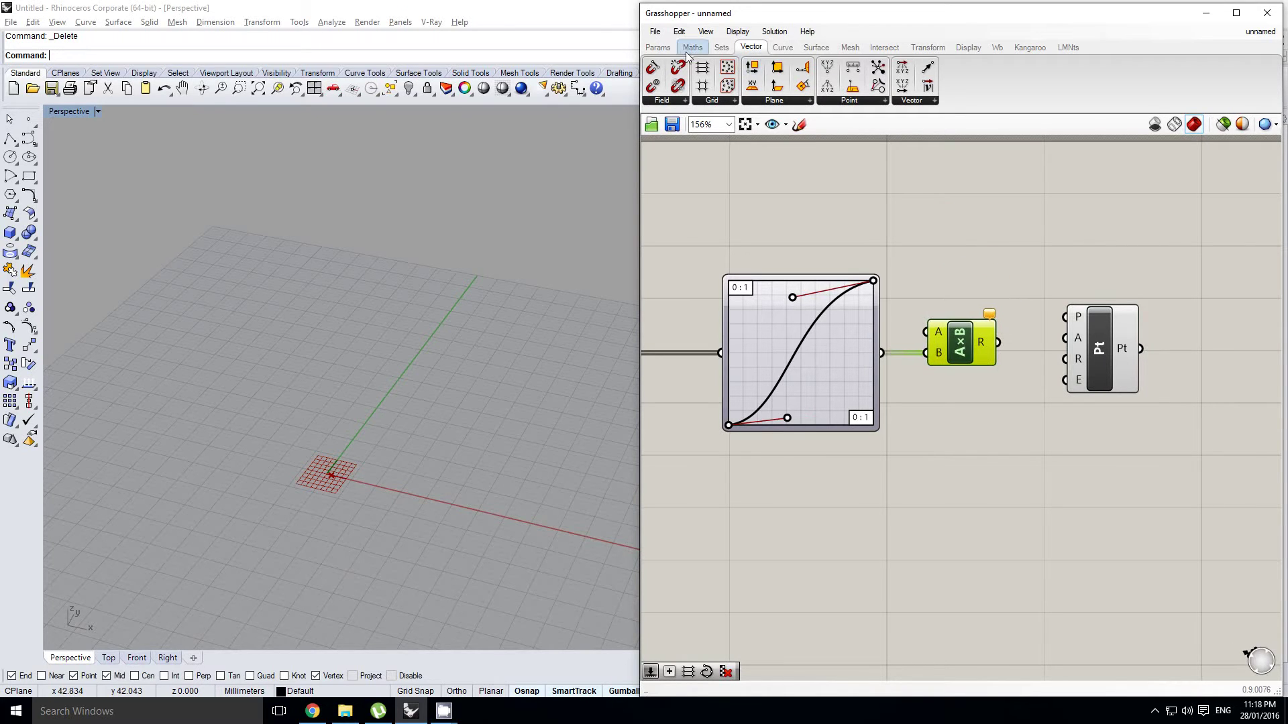
Add a number slider above the Graph Mapper and set its maximum to 60.
click(658, 47)
drag(827, 69, 868, 195)
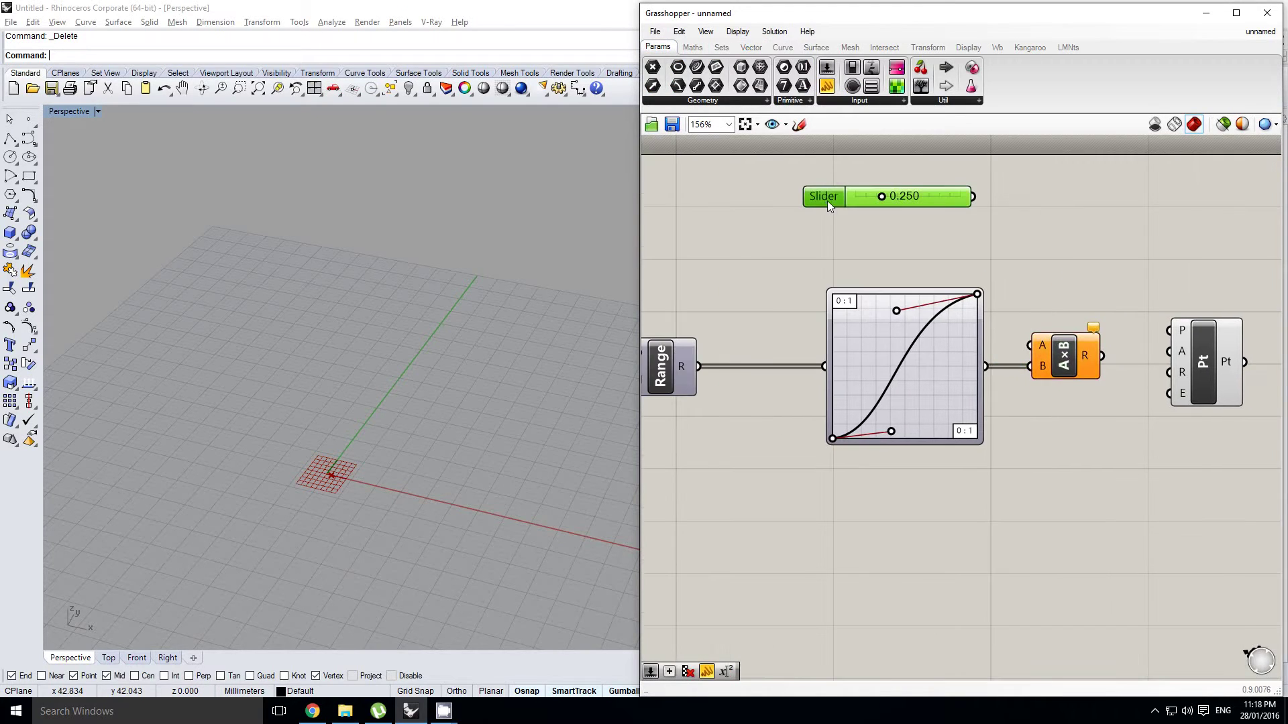
double_click(826, 200)
double_click(844, 238)
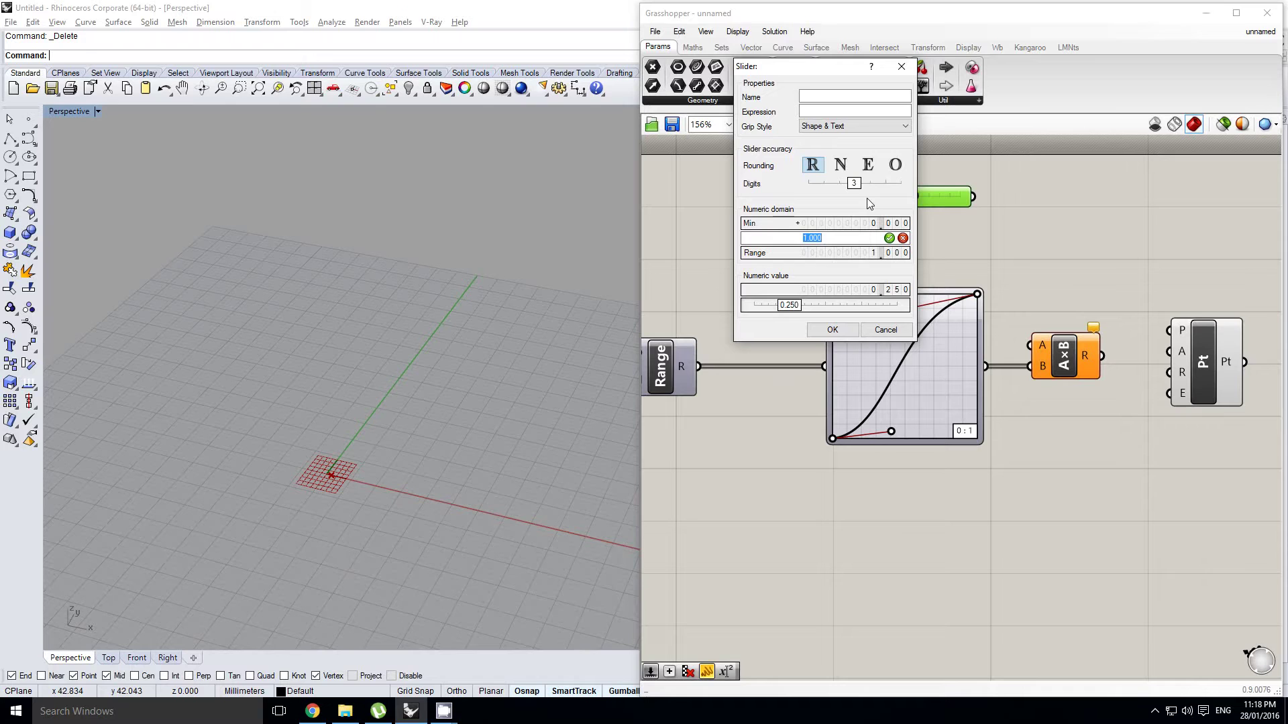
text(60)
click(834, 329)
drag(951, 196, 1029, 356)
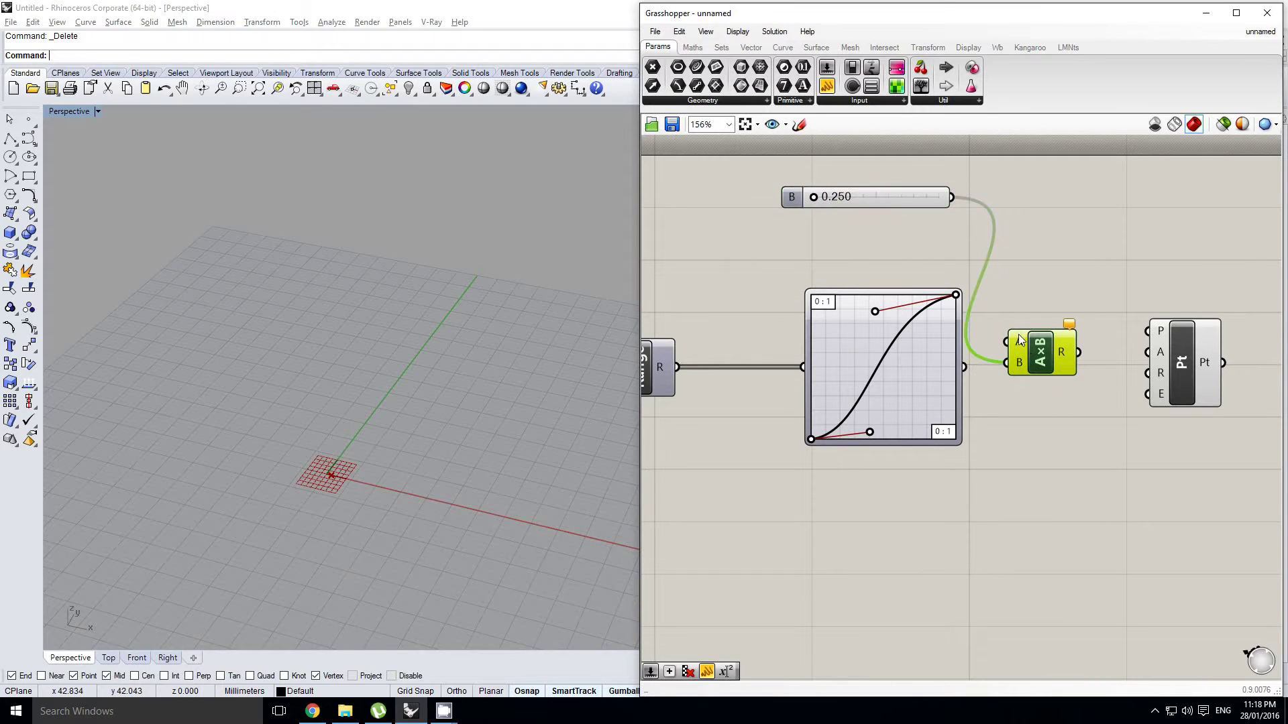
key(ctrl+z)
key(ctrl+z)
Connect the new slider to the Multiplication's A input and the Multiplication result to the cylindrical point's radius input.
drag(951, 198, 1008, 346)
right_drag(1109, 352, 1043, 363)
drag(1013, 358, 1126, 359)
scroll(880, 422, down, 1)
right_drag(880, 422, 960, 397)
right_drag(691, 401, 876, 325)
click(911, 352)
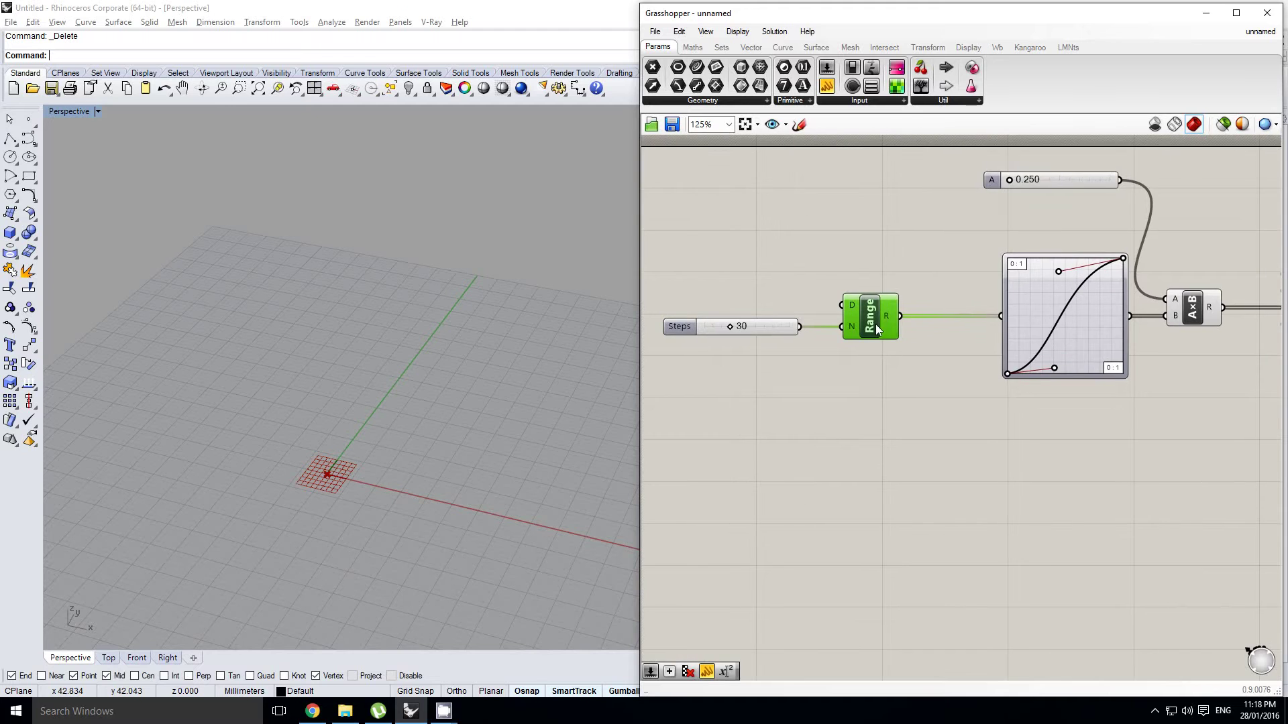
alt+drag(875, 332, 878, 394)
alt+drag(869, 282, 879, 268)
key(Delete)
Add another number slider below Range and a second Multiplication component below the Graph Mapper.
right_drag(901, 306, 838, 292)
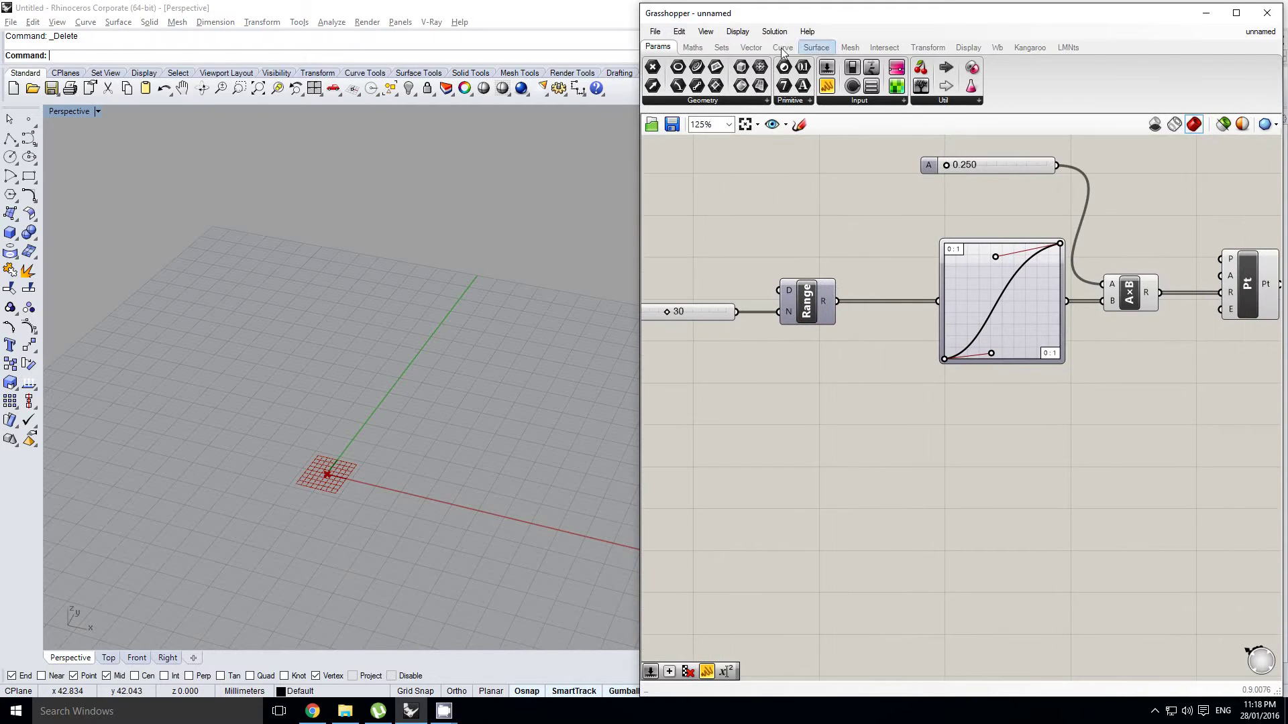
drag(827, 67, 733, 435)
click(692, 47)
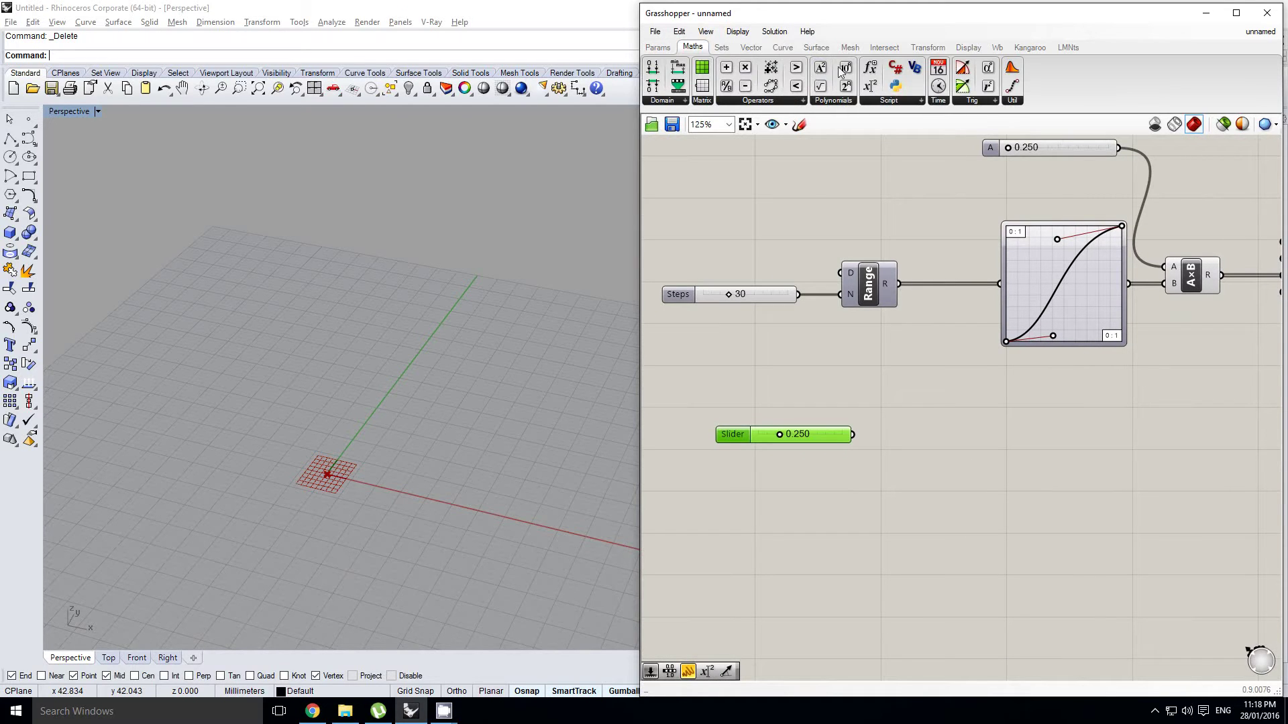
click(657, 47)
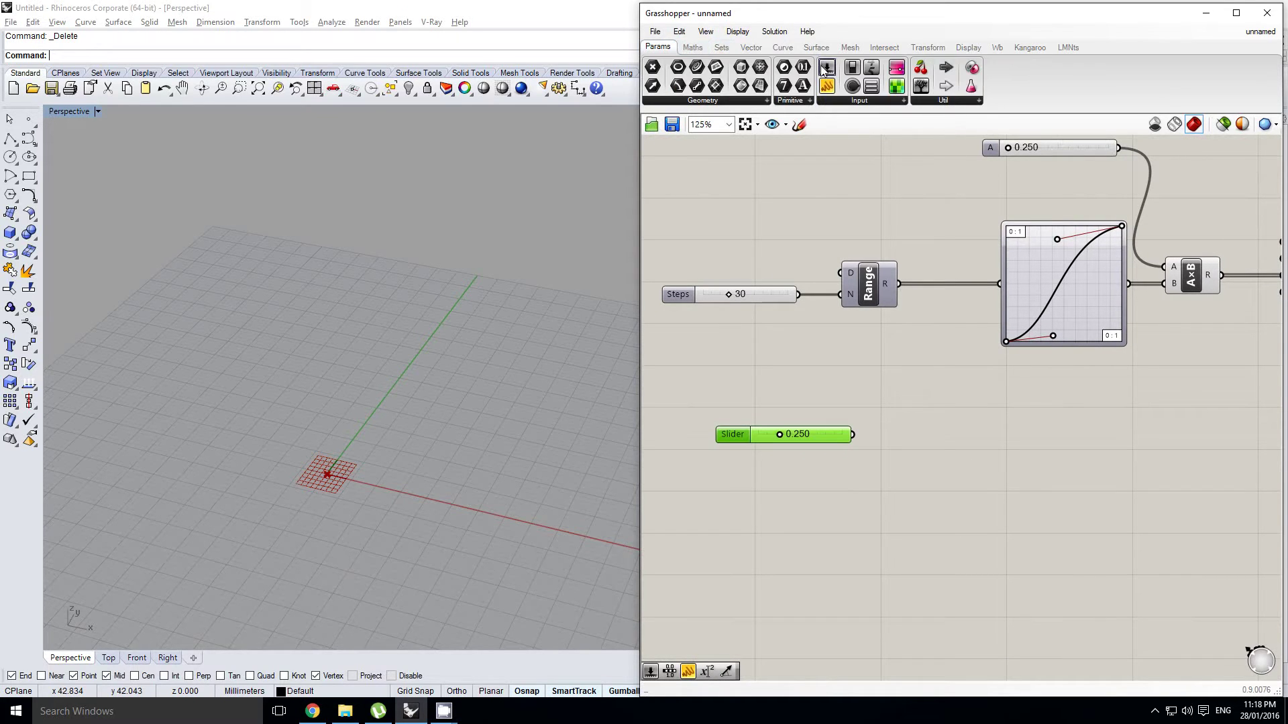
click(700, 51)
click(749, 67)
click(1117, 408)
Connect the Range output to the second Multiplication's A input and the lower slider to its B input.
right_drag(1093, 398, 1079, 396)
click(896, 298)
drag(886, 281, 1075, 396)
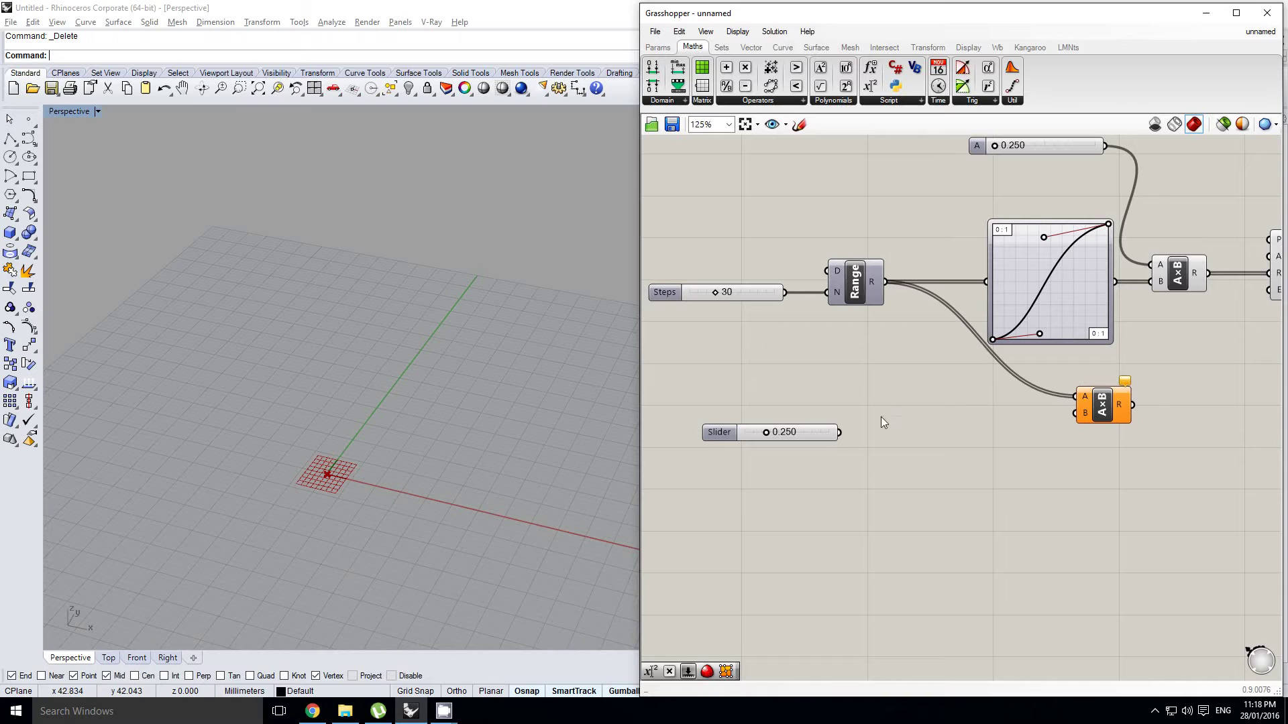
drag(838, 432, 1075, 413)
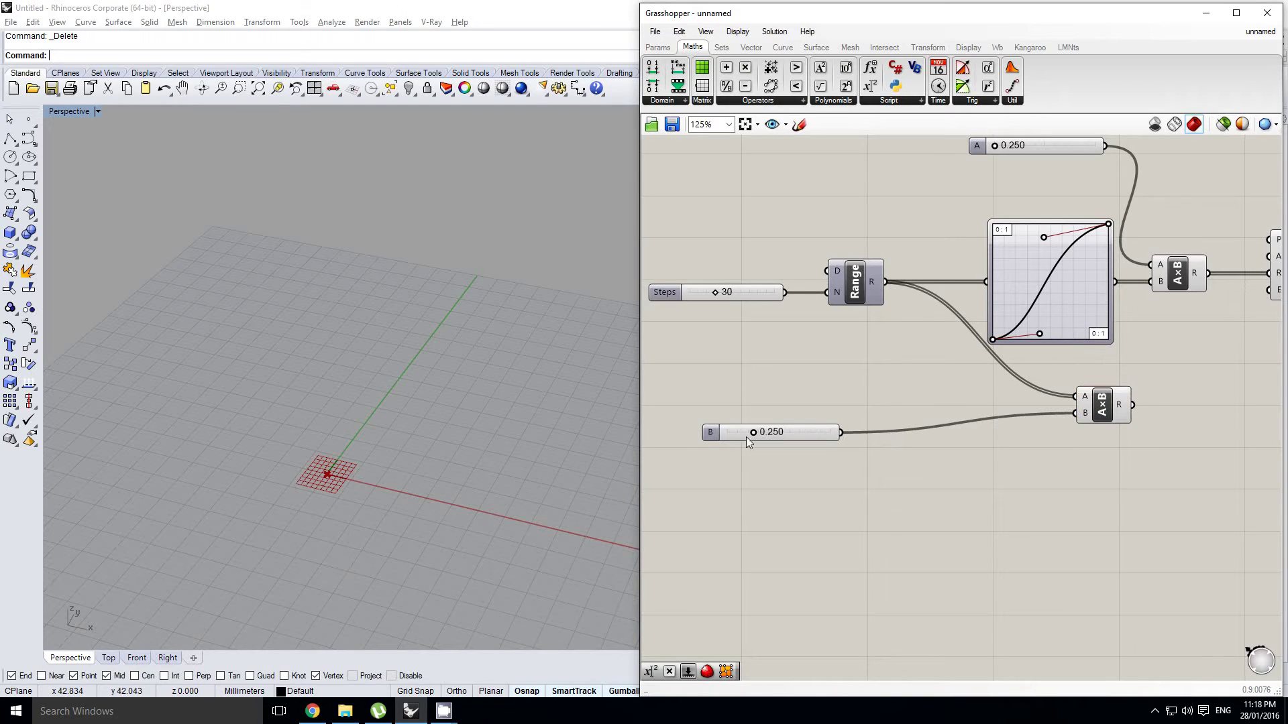
Set the lower slider's maximum to 100 and its value to about 54.871.
double_click(709, 434)
double_click(707, 471)
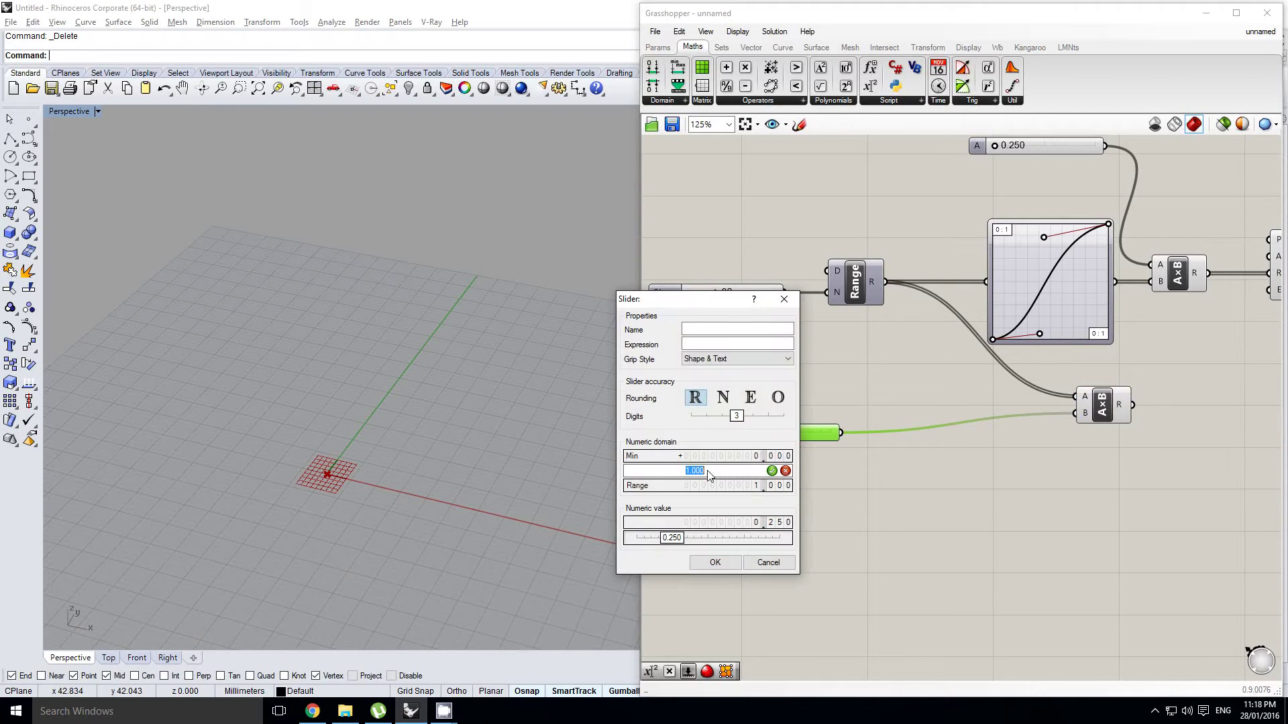
text(100)
click(715, 565)
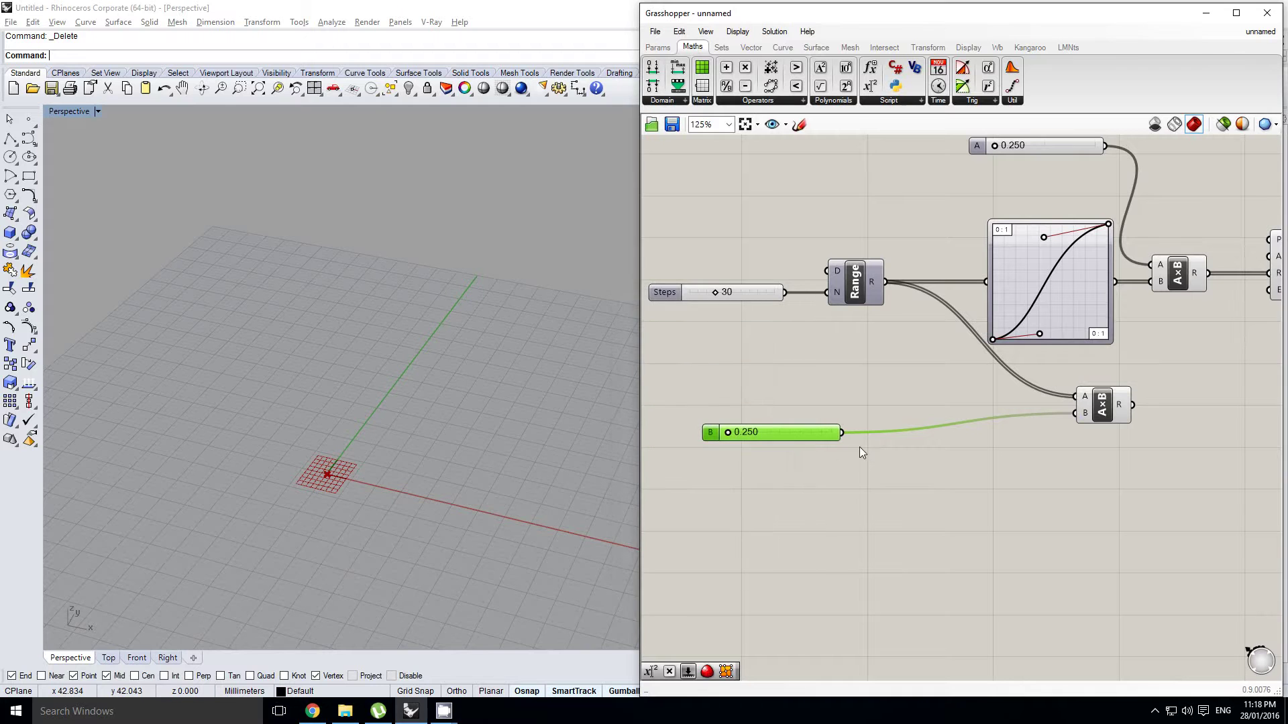
drag(729, 432, 798, 435)
Connect the second Multiplication's result to the cylindrical point's elevation input.
right_drag(905, 438, 740, 447)
middle_click(953, 417)
click(972, 410)
drag(976, 416, 1106, 299)
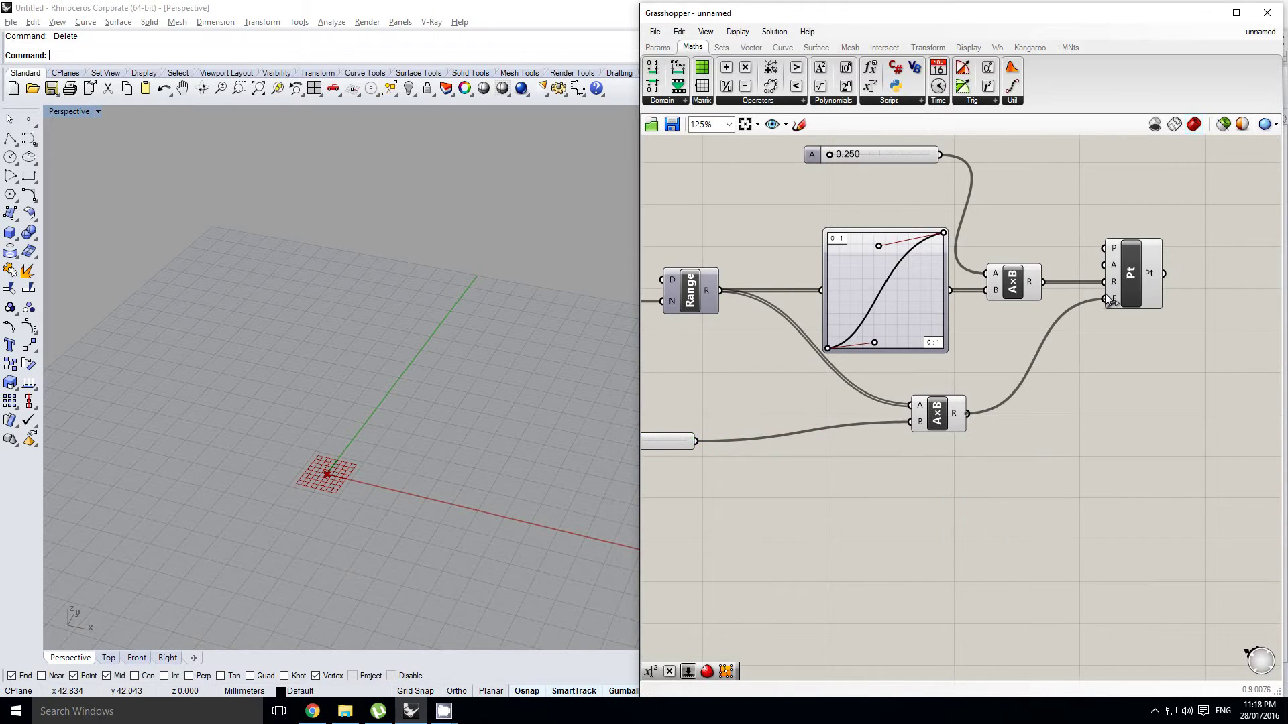
Raise the radius slider above the Graph Mapper to about 25.210.
right_drag(497, 437, 589, 407)
right_drag(904, 324, 946, 378)
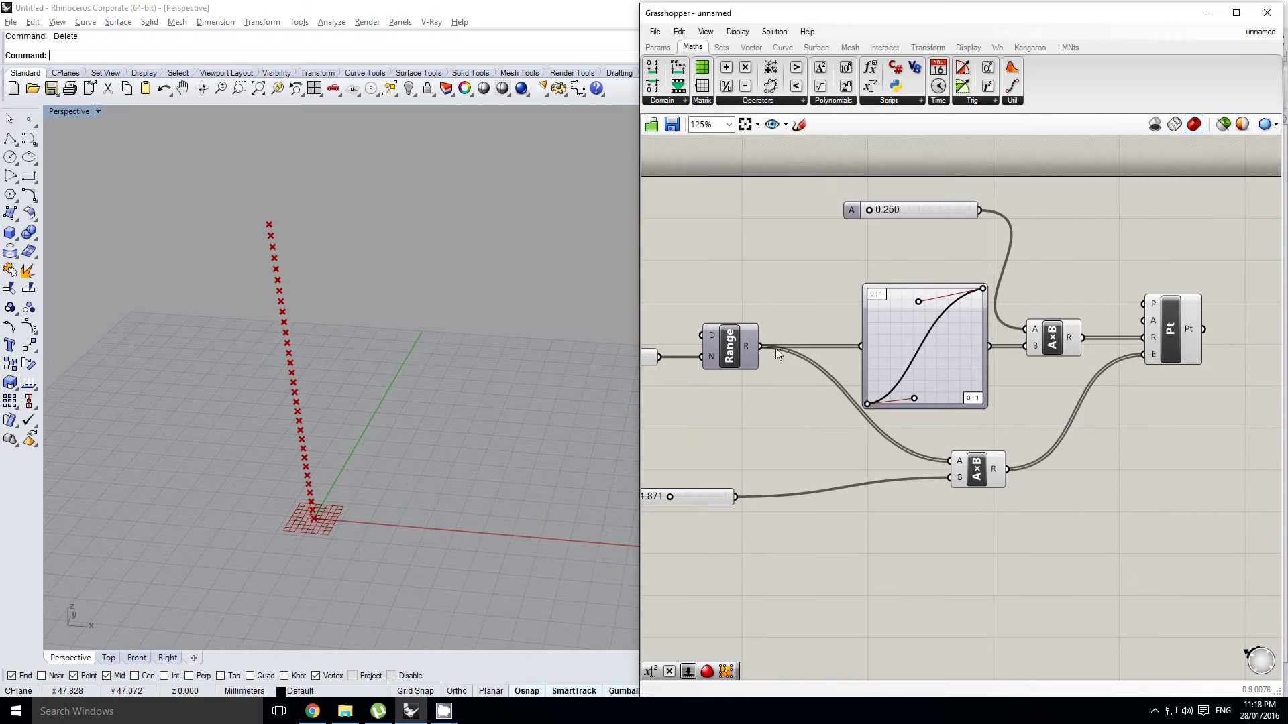
right_drag(787, 417, 861, 406)
right_drag(873, 289, 867, 292)
scroll(892, 275, up, 1)
drag(889, 223, 942, 227)
Reshape the Bezier graph by moving the start handle up along the zero edge and the end handle down below the curve.
right_drag(497, 440, 430, 436)
right_drag(884, 355, 869, 357)
drag(932, 459, 940, 464)
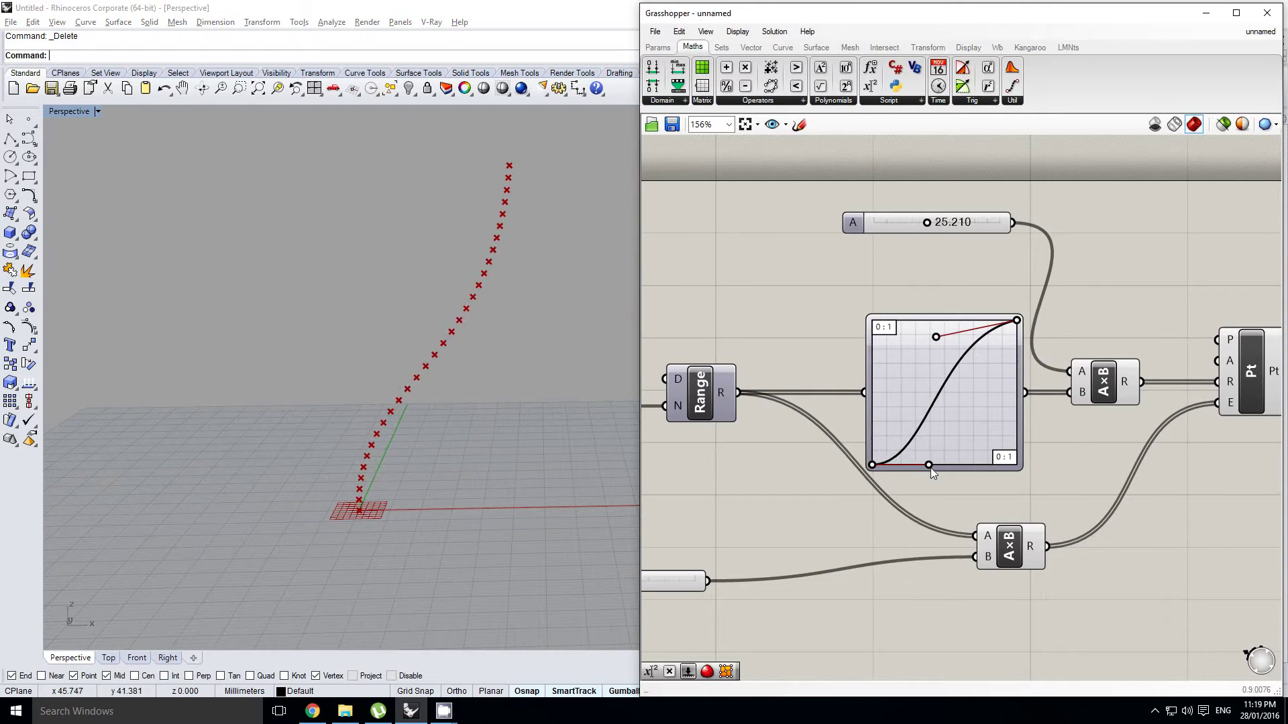
mouse_move(934, 341)
mouse_down()
mouse_move(958, 373)
mouse_move(935, 340)
mouse_up()
drag(941, 463, 867, 370)
drag(941, 341, 980, 405)
right_drag(527, 382, 495, 405)
Reposition the elevation Multiplication component beneath the radius Multiplication component.
right_drag(998, 452, 983, 420)
click(1086, 415)
scroll(1079, 432, down, 2)
scroll(1081, 442, up, 1)
drag(987, 496, 1058, 477)
right_drag(945, 492, 977, 462)
click(1010, 440)
scroll(1028, 442, down, 3)
scroll(1039, 417, up, 1)
right_drag(1039, 417, 996, 429)
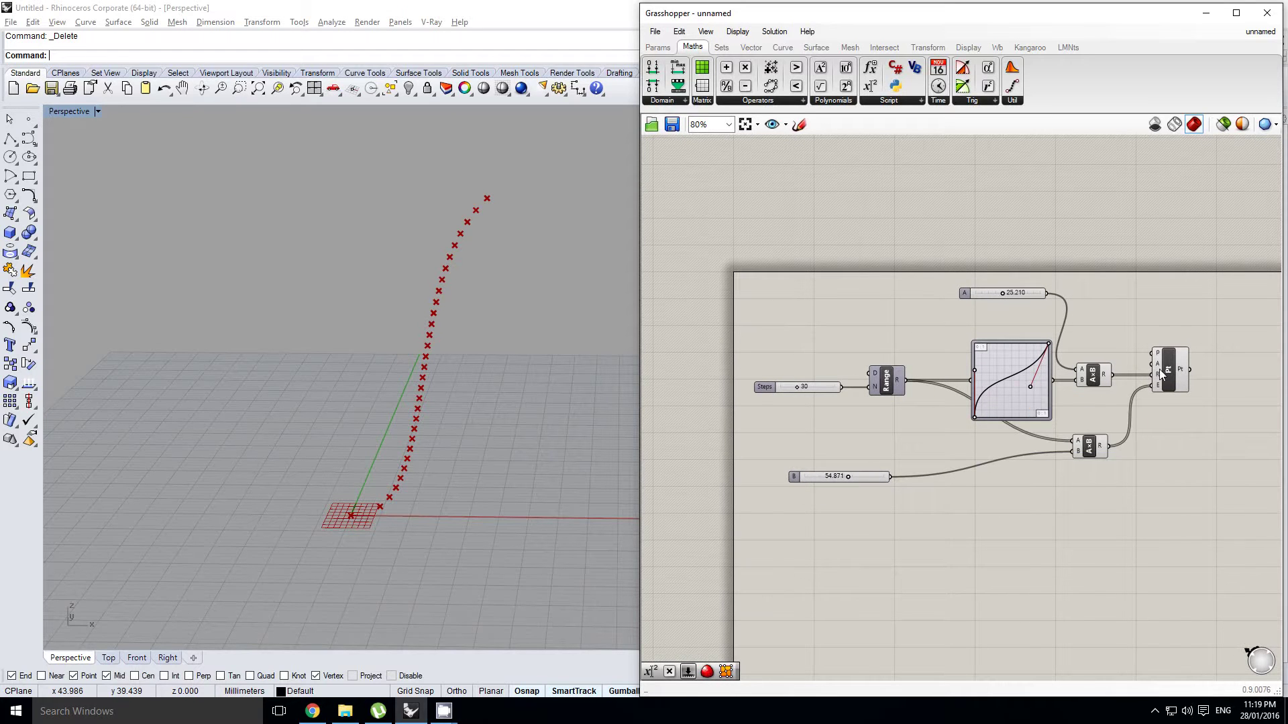
scroll(1164, 373, up, 1)
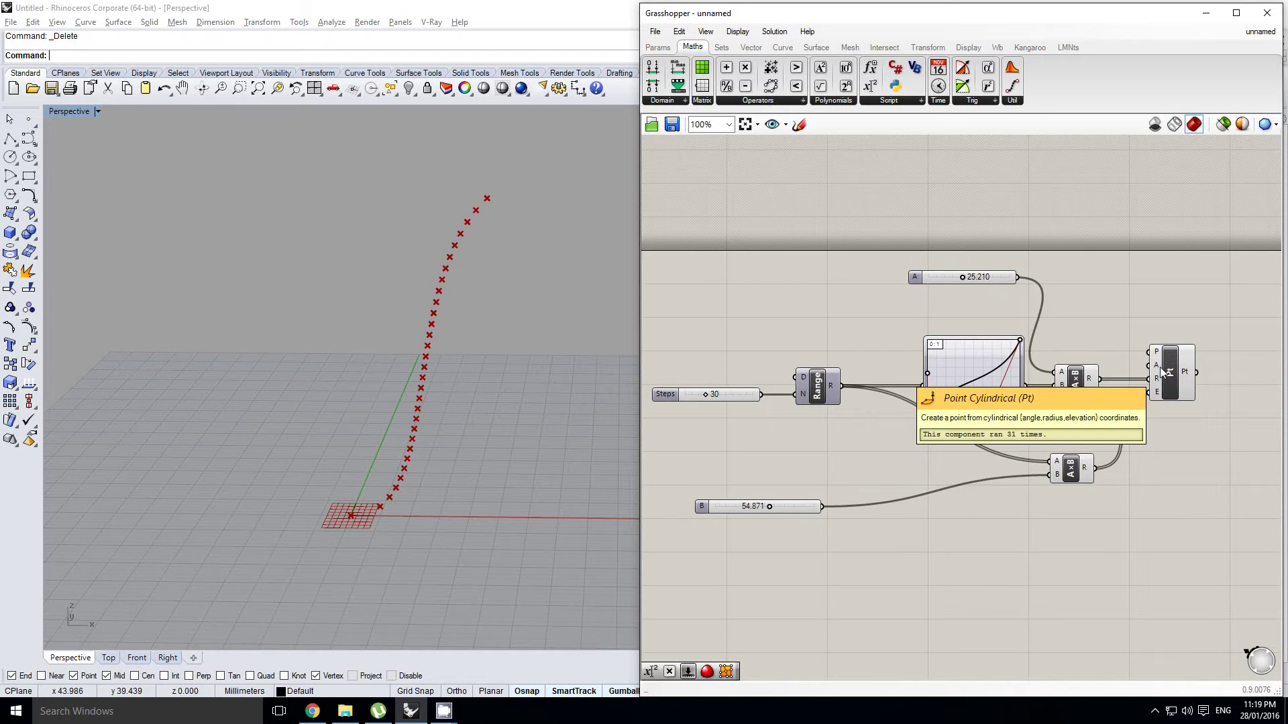
right_drag(353, 371, 364, 469)
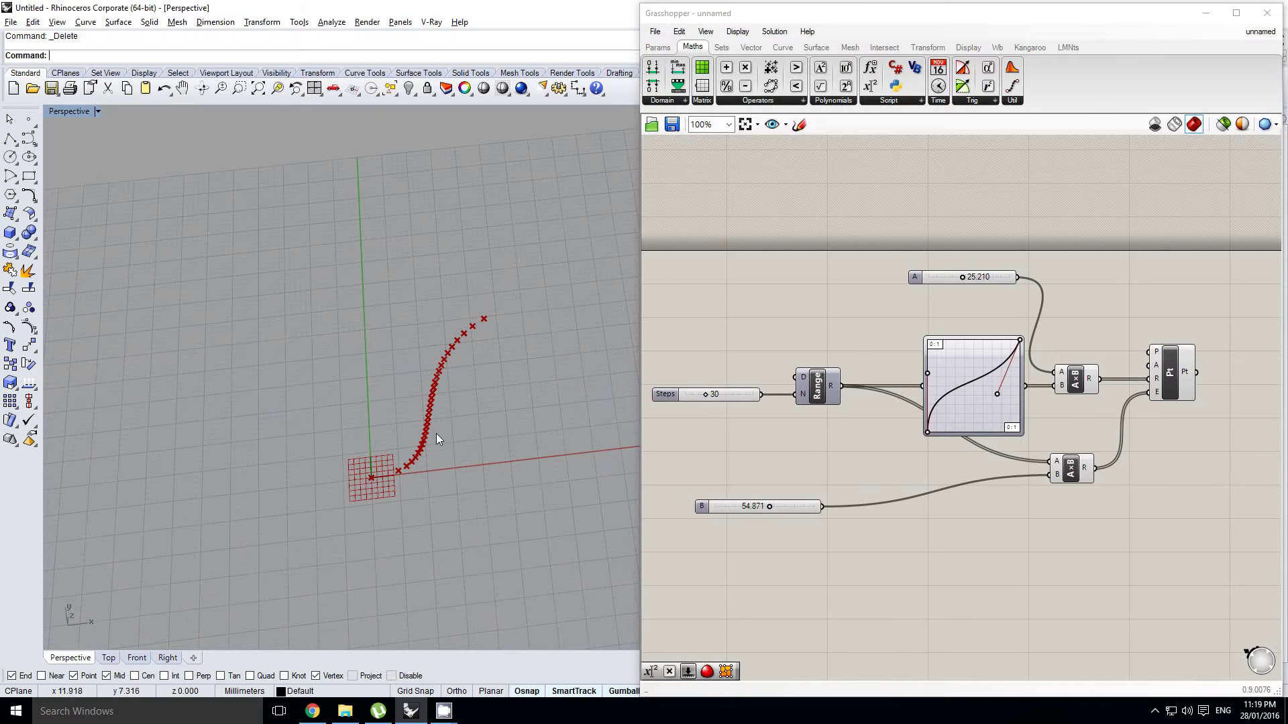
right_drag(388, 396, 463, 422)
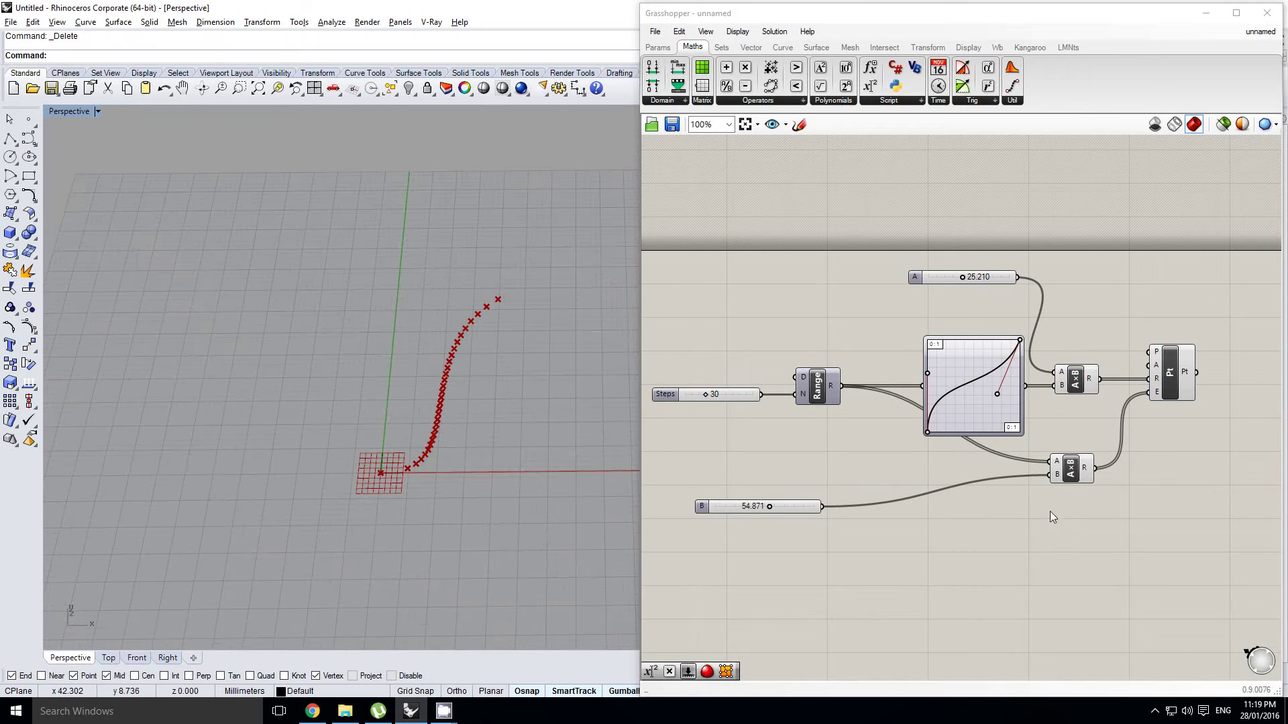
drag(1070, 474, 1086, 474)
Duplicate the Graph Mapper below the elevation slider, keeping its input connected to Range.
right_drag(1027, 461, 1036, 434)
click(1035, 434)
click(982, 375)
alt+drag(975, 370, 979, 505)
drag(974, 566, 975, 572)
right_drag(965, 575, 911, 493)
click(1060, 498)
right_drag(1052, 497, 1016, 472)
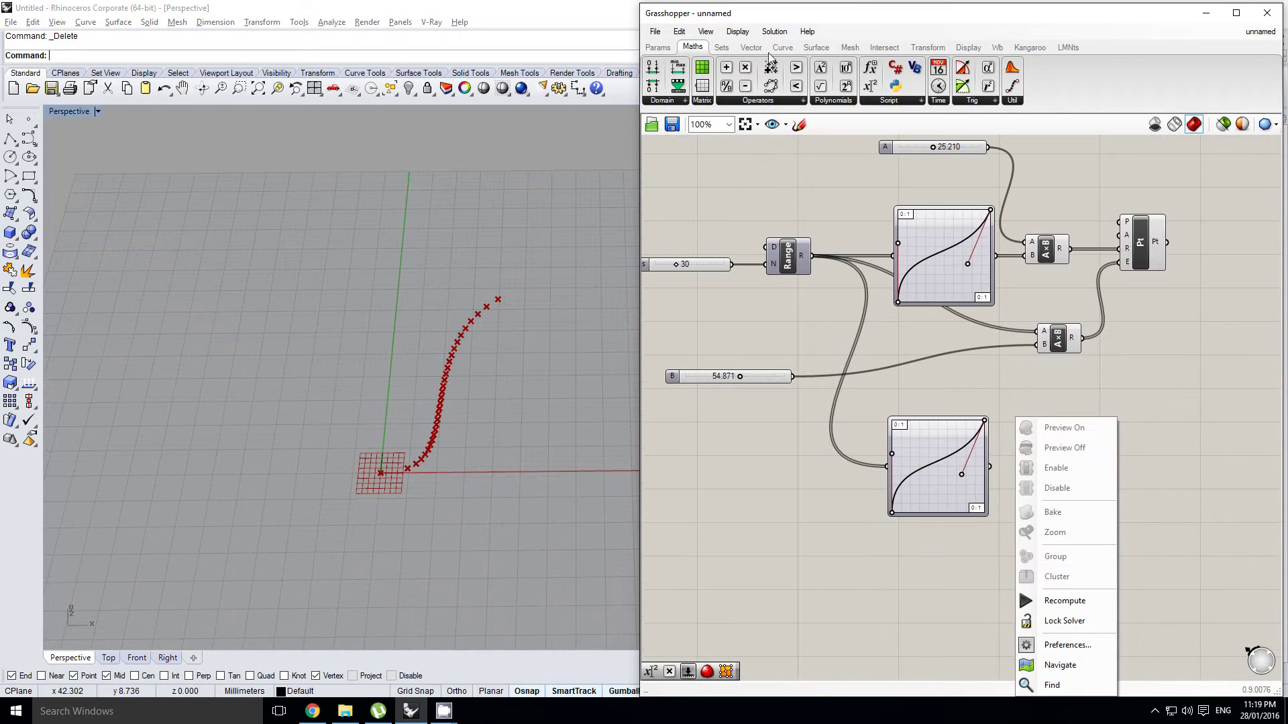
Add a number slider below the duplicated Graph Mapper and an Expression component beside the mapper.
click(668, 46)
drag(829, 69, 881, 547)
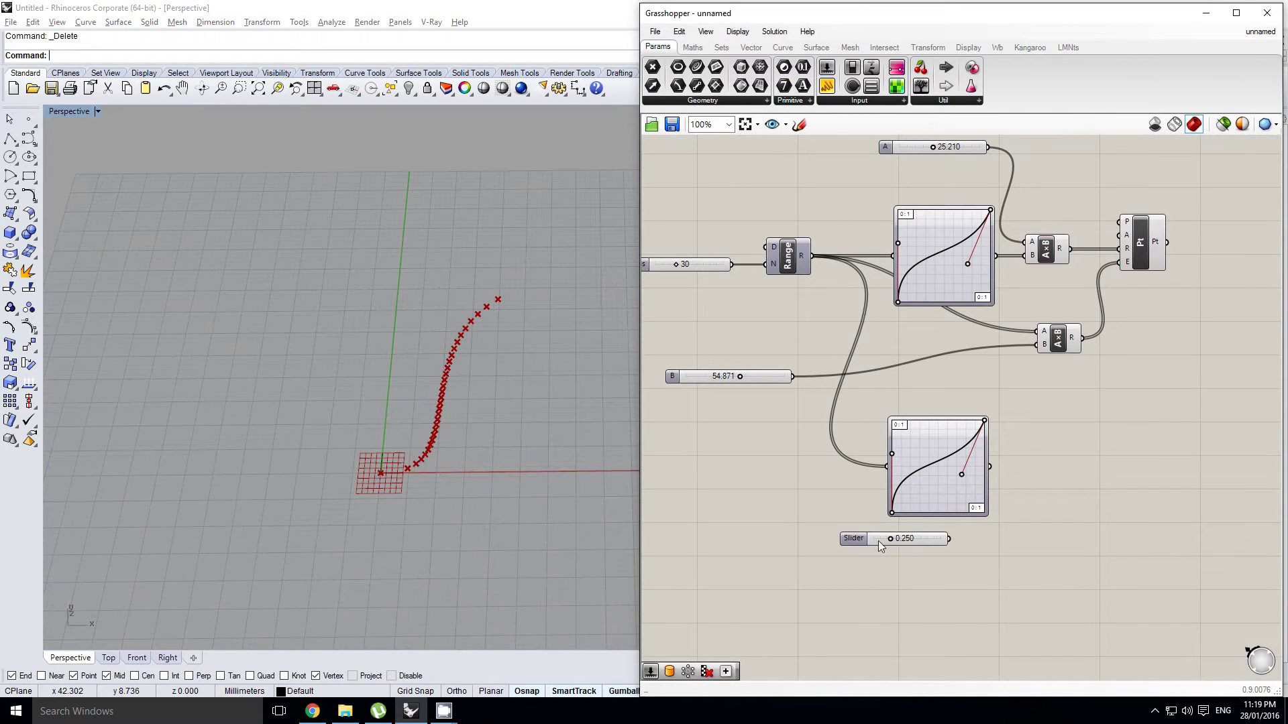
right_drag(1005, 477, 934, 462)
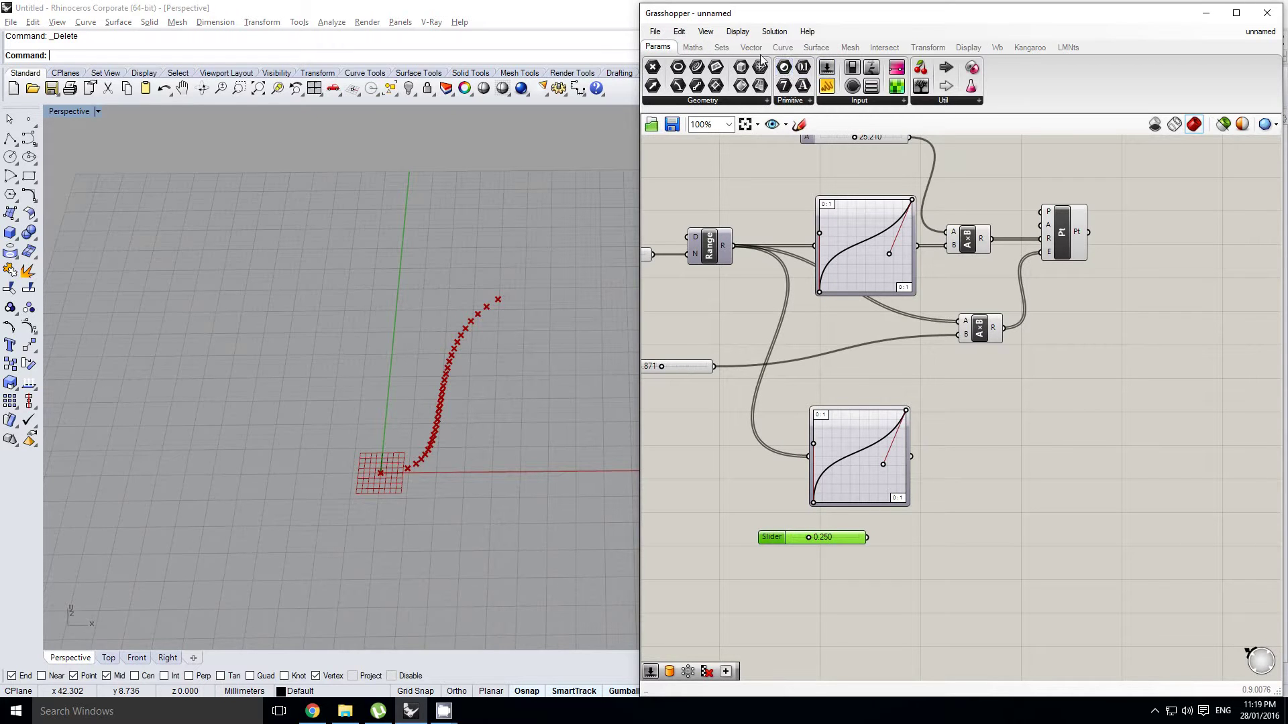
click(693, 47)
drag(870, 86, 1051, 471)
Connect the duplicated Graph Mapper to the Expression's x input and the new slider to its y input.
scroll(990, 456, up, 3)
drag(836, 457, 892, 444)
drag(989, 460, 991, 472)
drag(748, 615, 890, 483)
Set the Expression component's formula to 2*pi*x*y.
double_click(1008, 477)
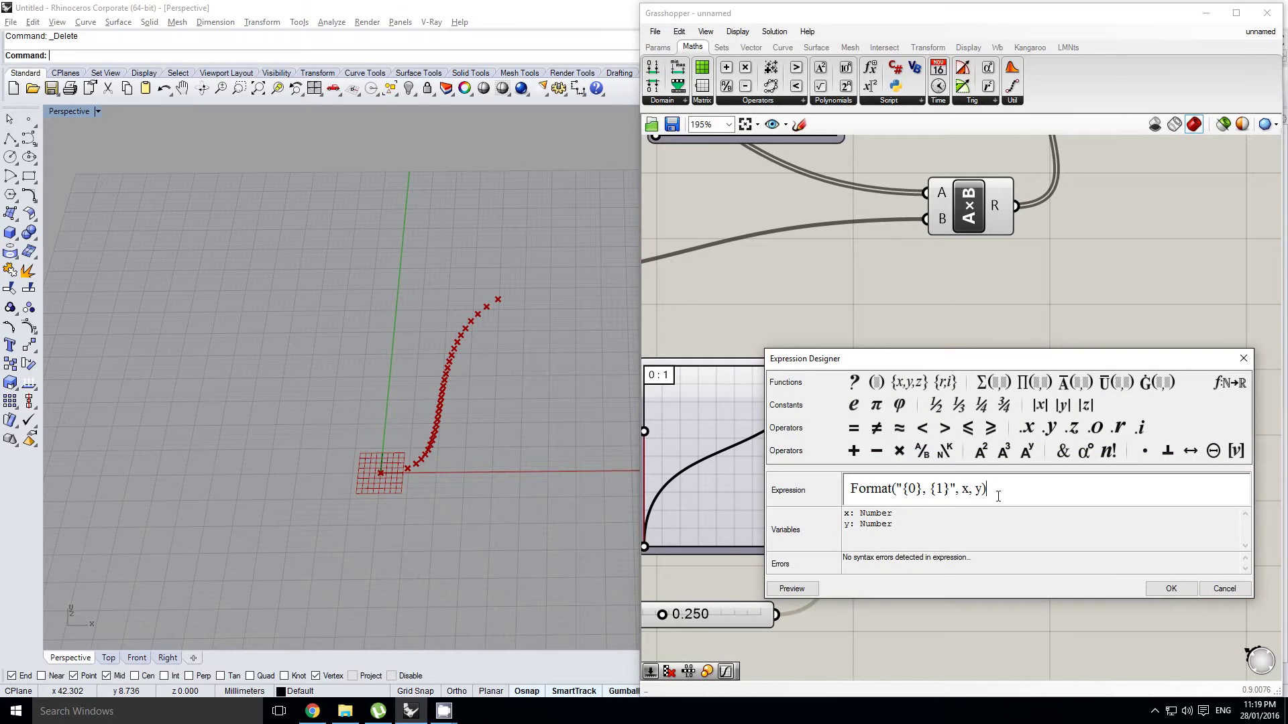
text(2)
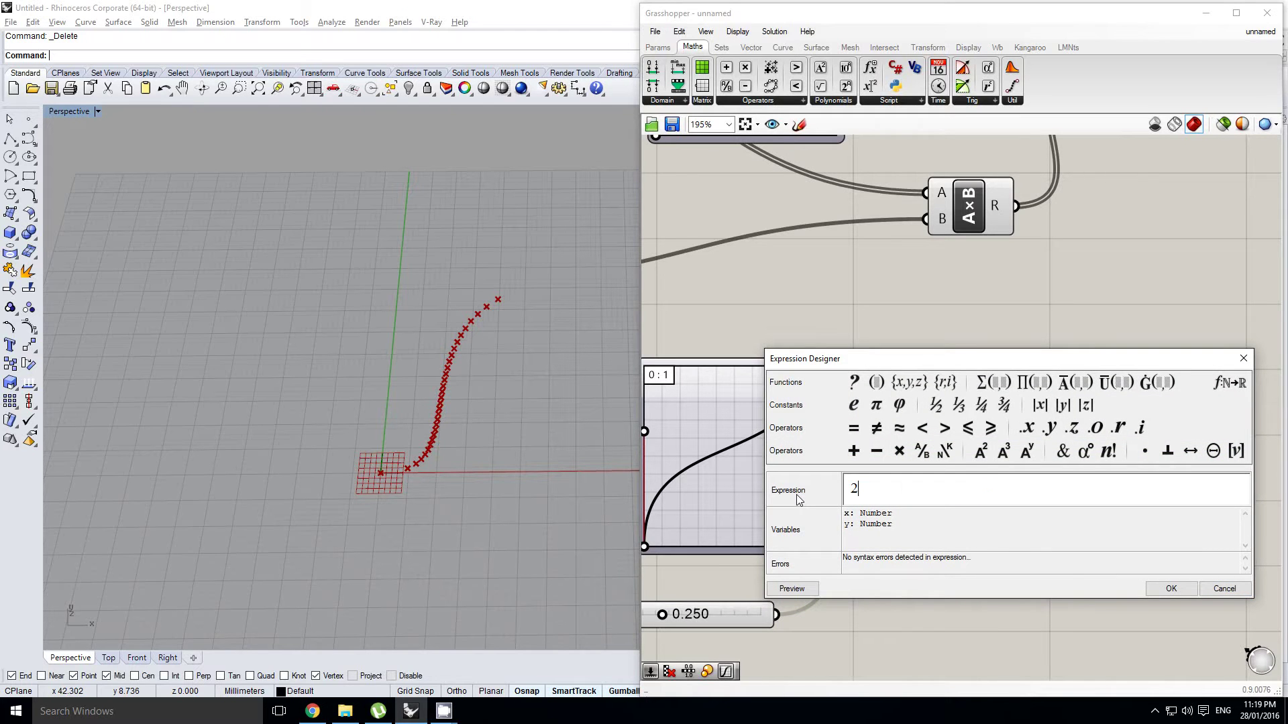
text(*pi*x*y)
click(1170, 588)
drag(985, 454, 970, 454)
Connect the Expression result to the cylindrical point's angle input.
right_drag(909, 462, 1070, 435)
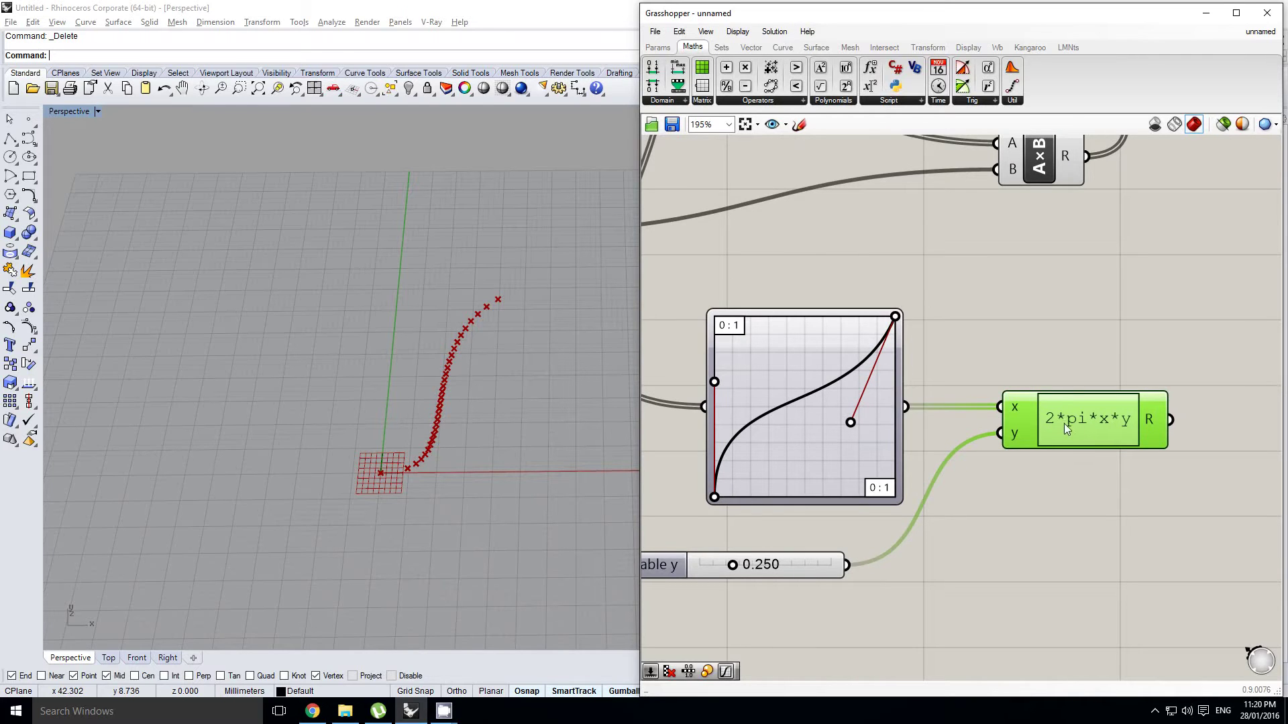
scroll(1047, 427, down, 3)
right_drag(1029, 399, 1027, 441)
click(1045, 406)
drag(1039, 493, 1033, 197)
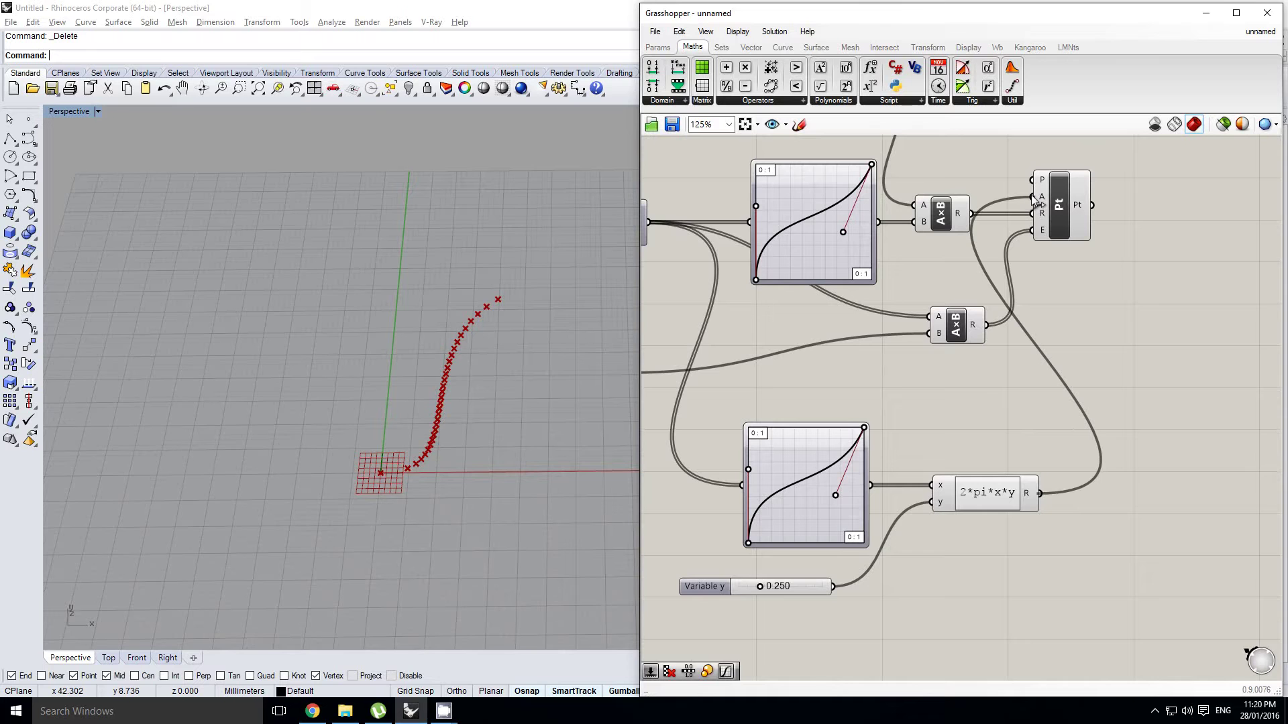
Test the Variable y slider at 1.000, and settle it at about 0.132.
scroll(940, 452, up, 5)
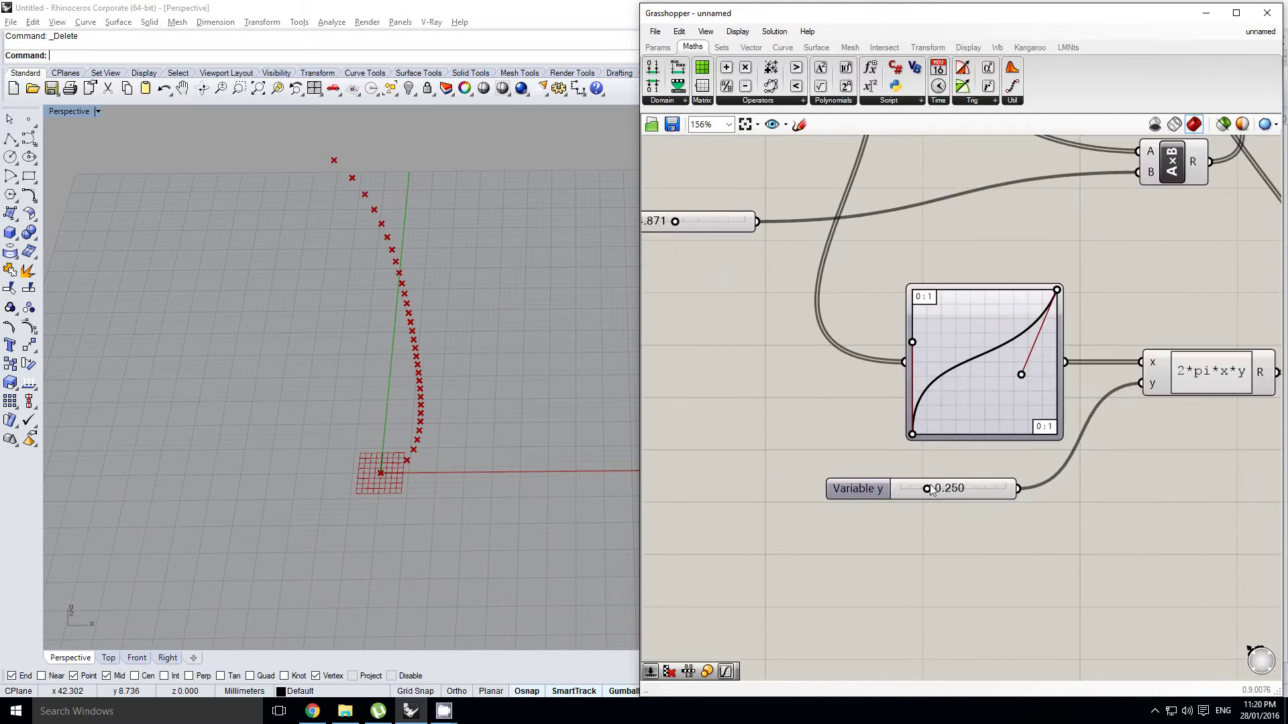
drag(927, 490, 1075, 487)
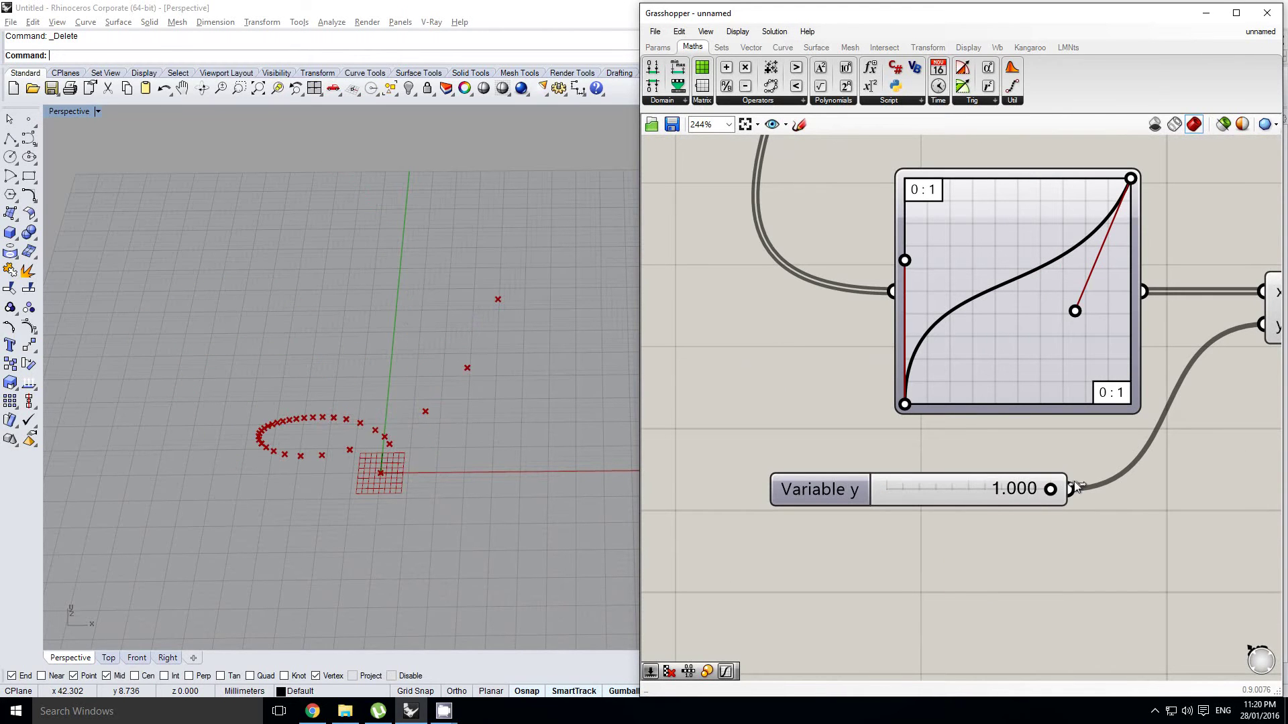
right_drag(464, 479, 477, 513)
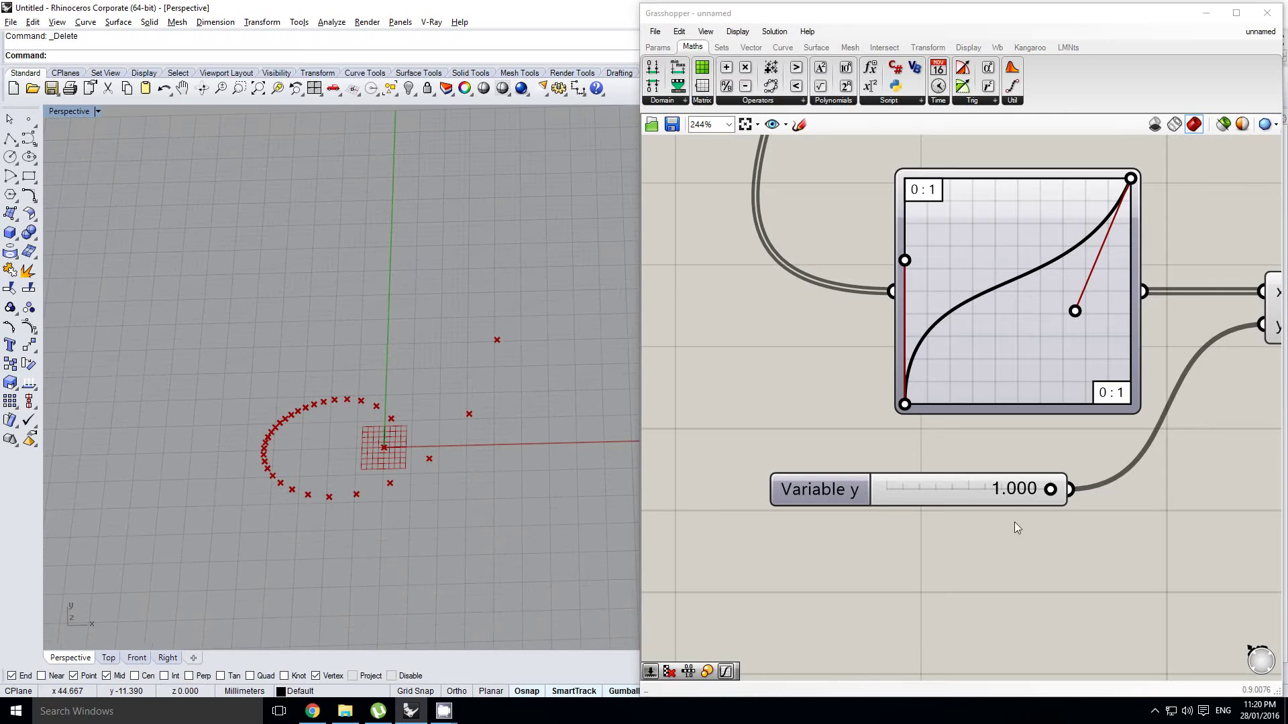
drag(1052, 497, 908, 497)
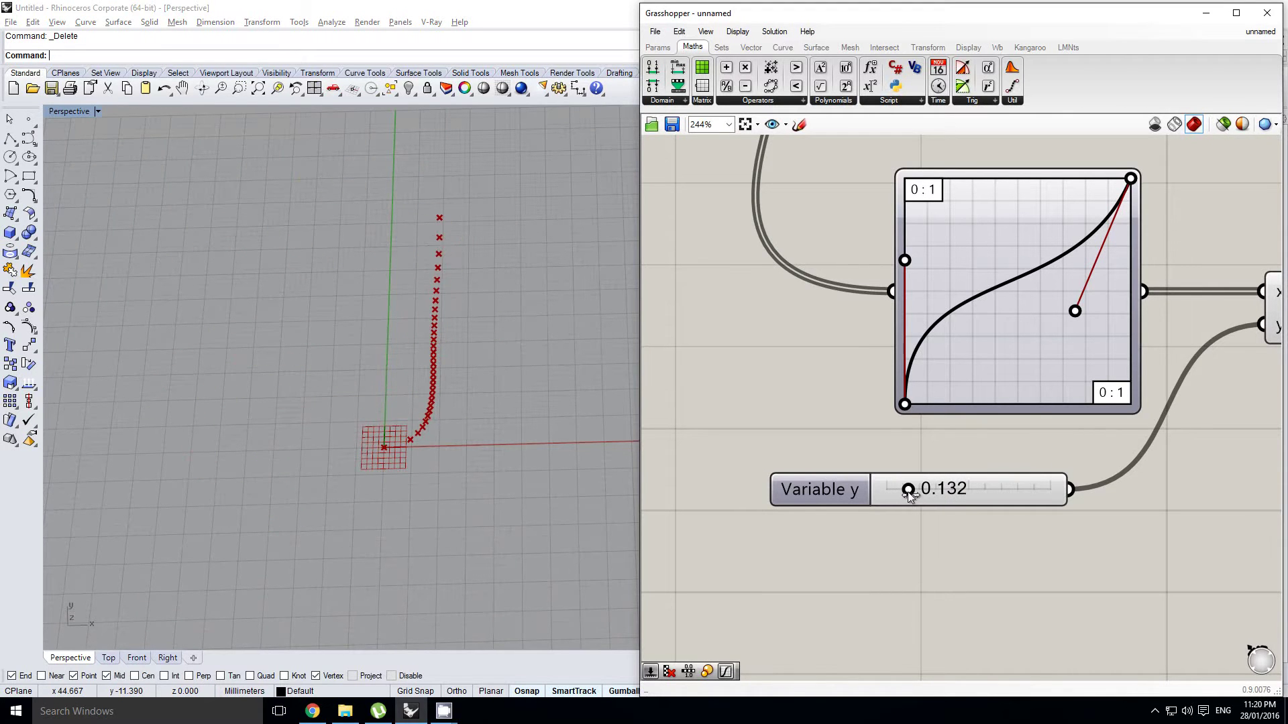
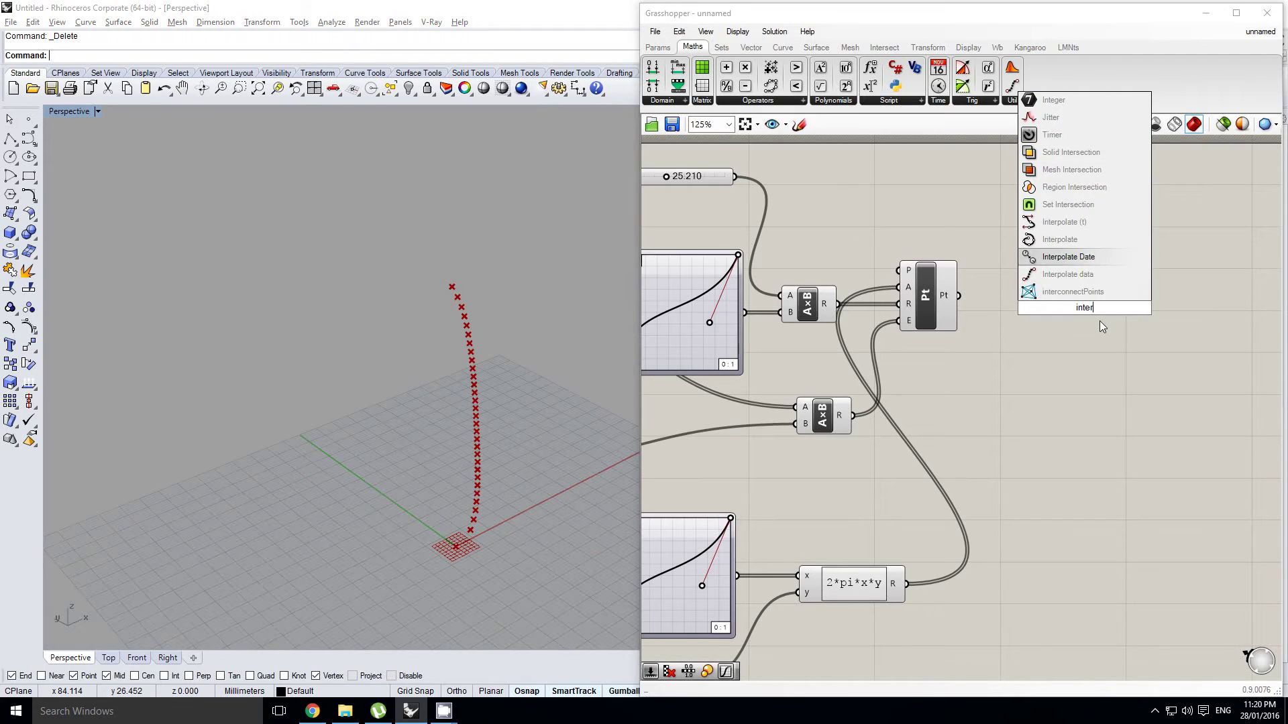
Add an Interpolate curve component and connect the cylindrical points to its vertices input.
key(Up)
key(Return)
scroll(1100, 320, up, 1)
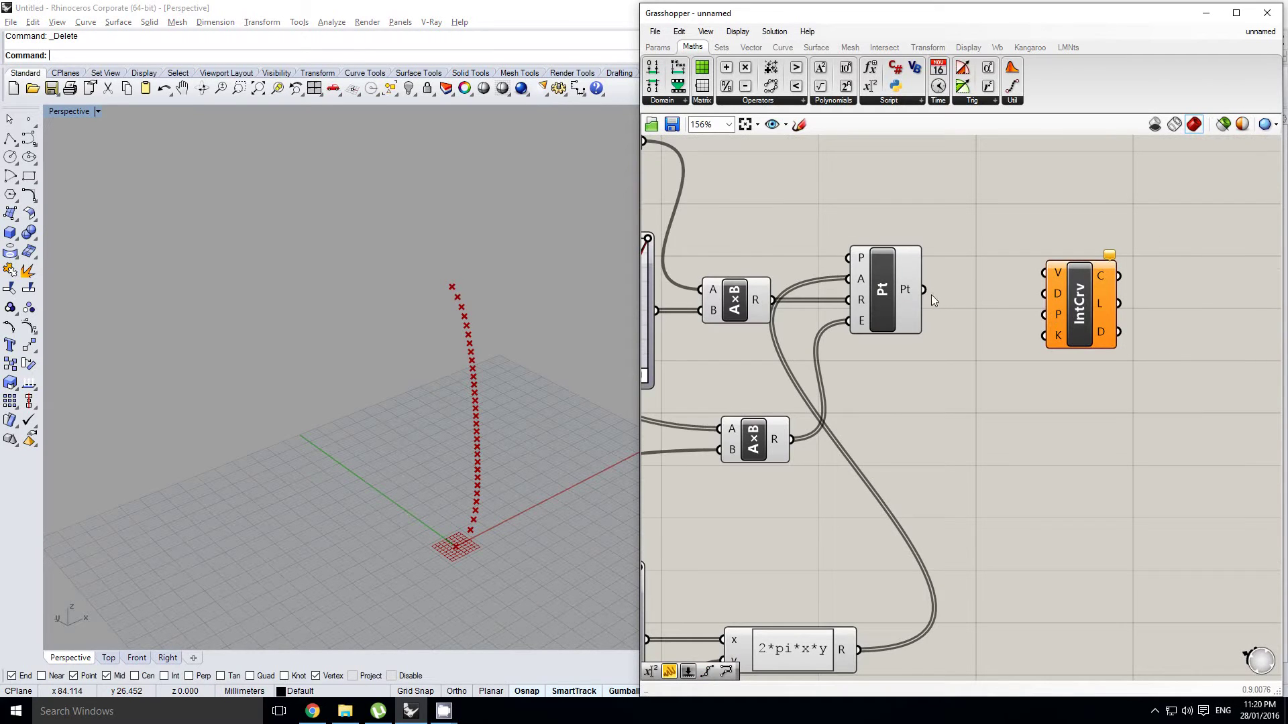
drag(1042, 276, 1043, 276)
Turn off the preview of the Point Cylindrical component.
click(883, 295)
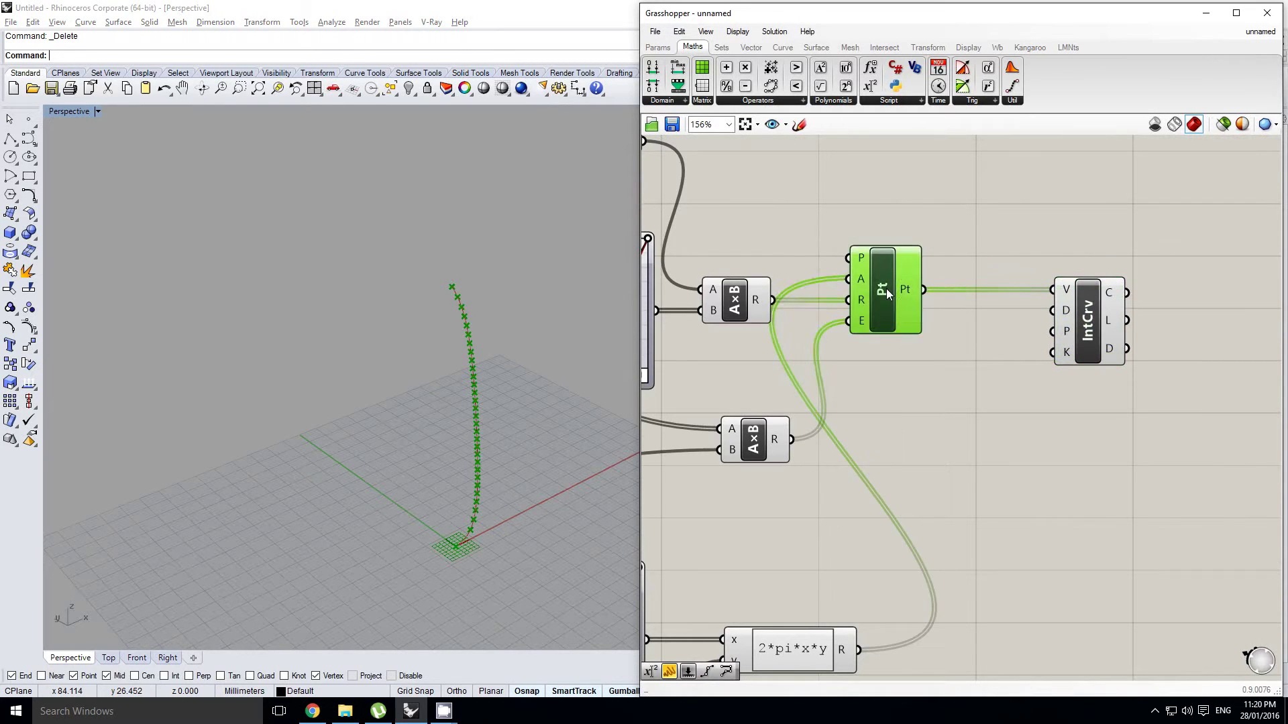
middle_click(887, 288)
click(935, 248)
right_drag(936, 256, 1026, 250)
scroll(1026, 252, down, 2)
click(951, 383)
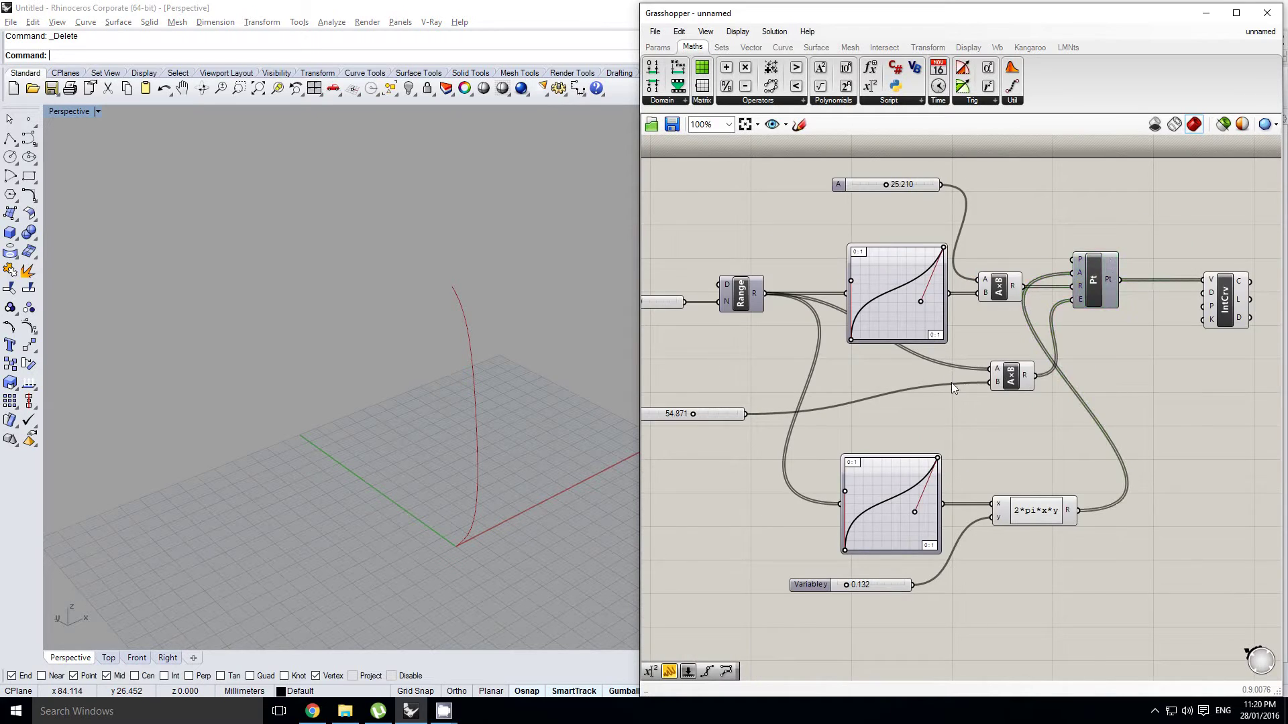
Move the lower Graph Mapper, its Variable y slider and the Expression component further down the canvas.
right_drag(921, 435, 943, 401)
drag(1052, 578, 889, 424)
drag(913, 479, 912, 568)
right_drag(986, 428, 955, 453)
click(910, 362)
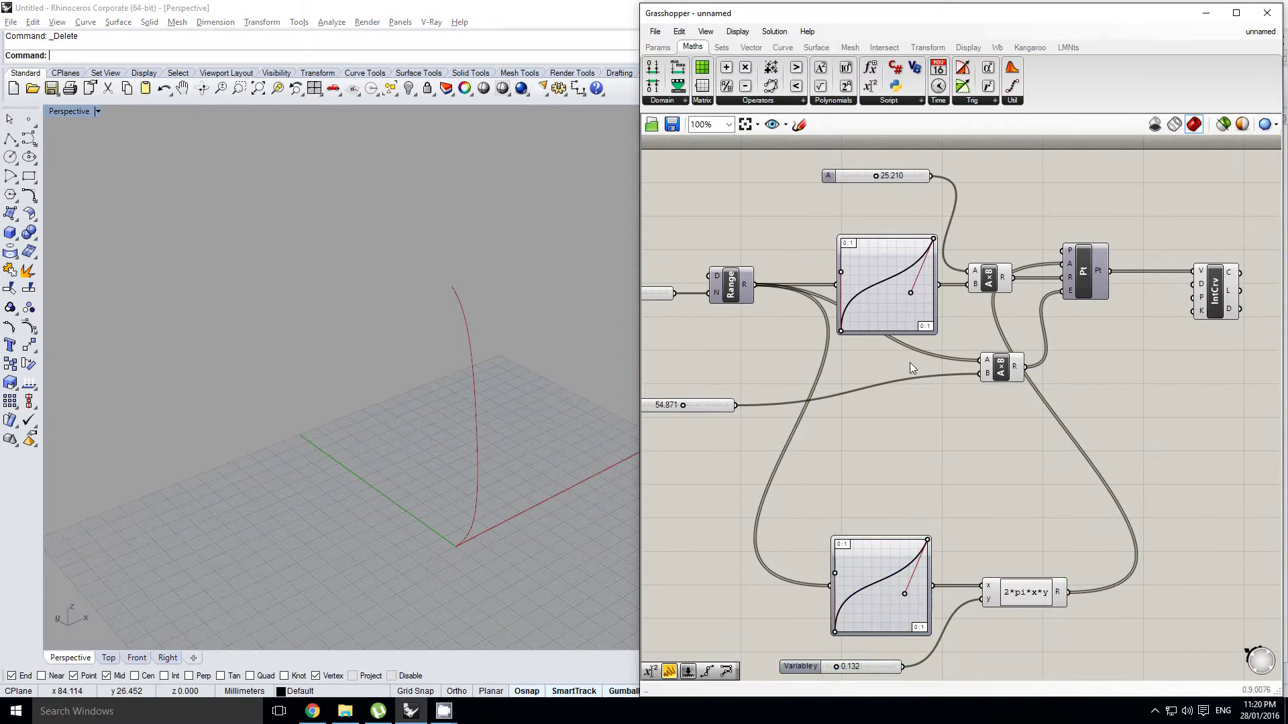
Duplicate the radius Graph Mapper directly below itself, keeping its input connected to Range.
scroll(909, 362, up, 1)
right_drag(906, 305, 970, 285)
scroll(939, 297, down, 1)
click(955, 268)
alt+drag(956, 268, 955, 365)
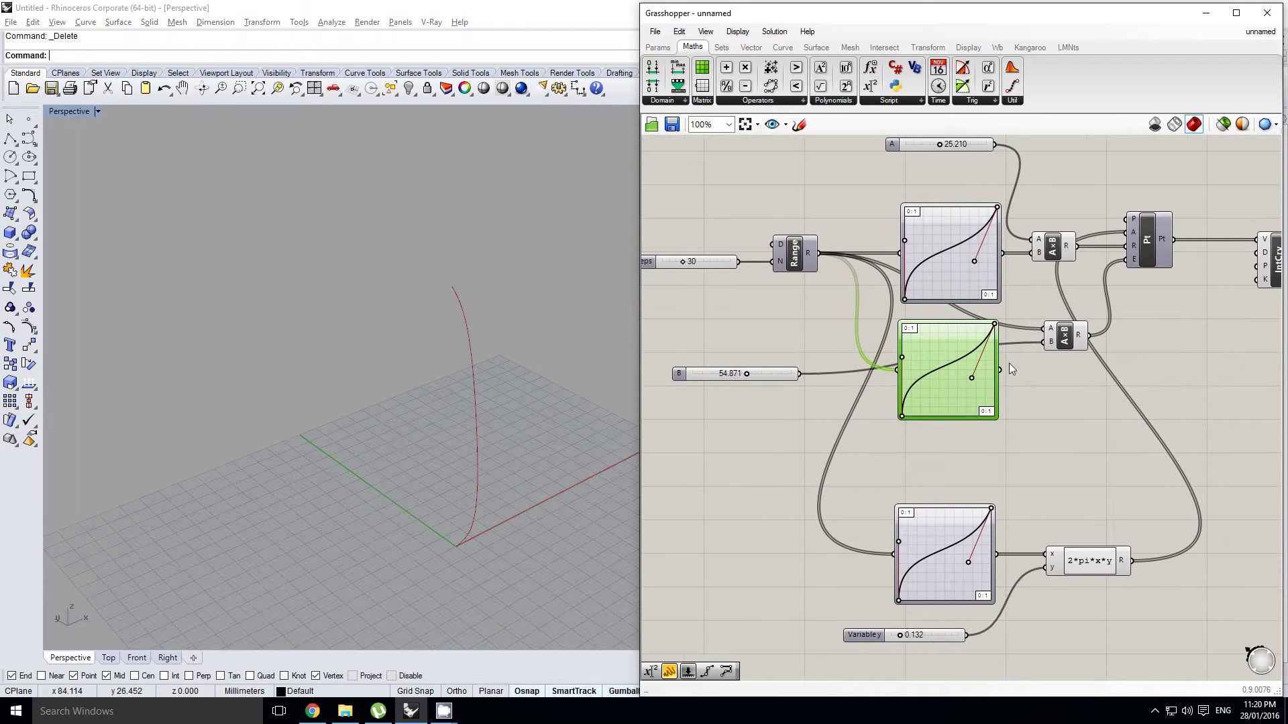
Change the duplicated Graph Mapper below the radius one to the Sine Summation graph type.
scroll(948, 363, up, 2)
right_click(889, 365)
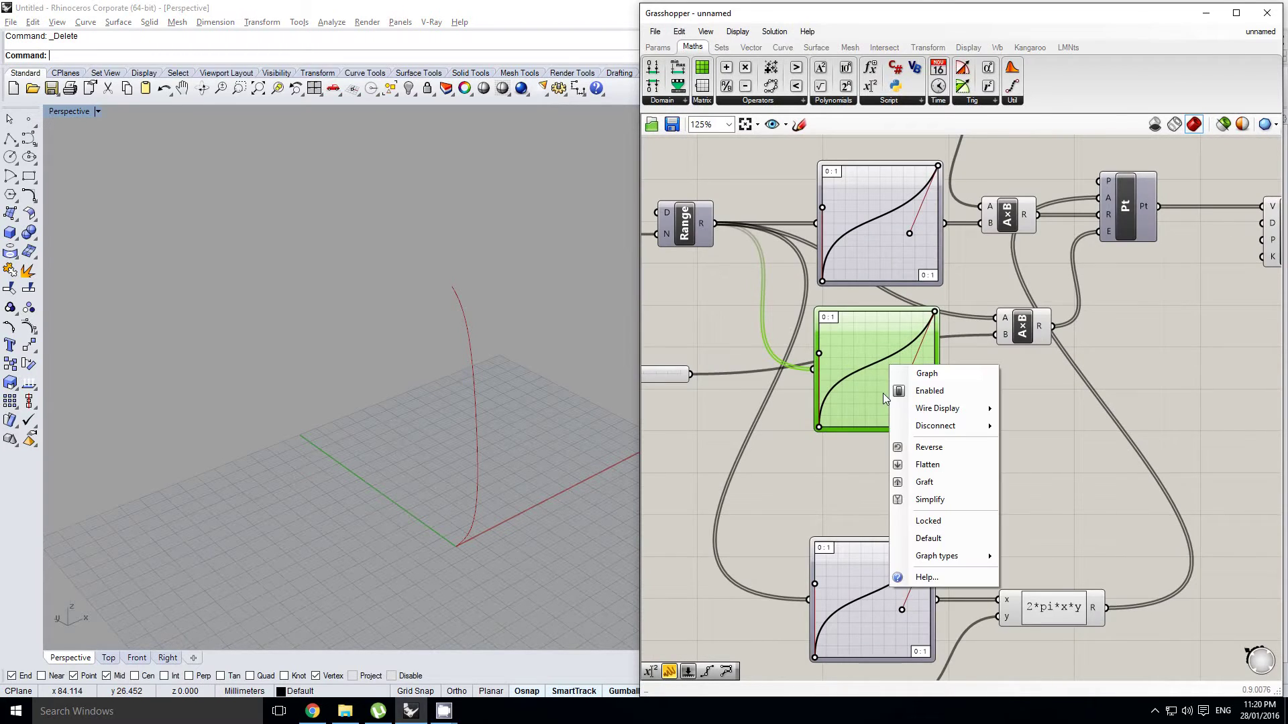
mouse_move(938, 556)
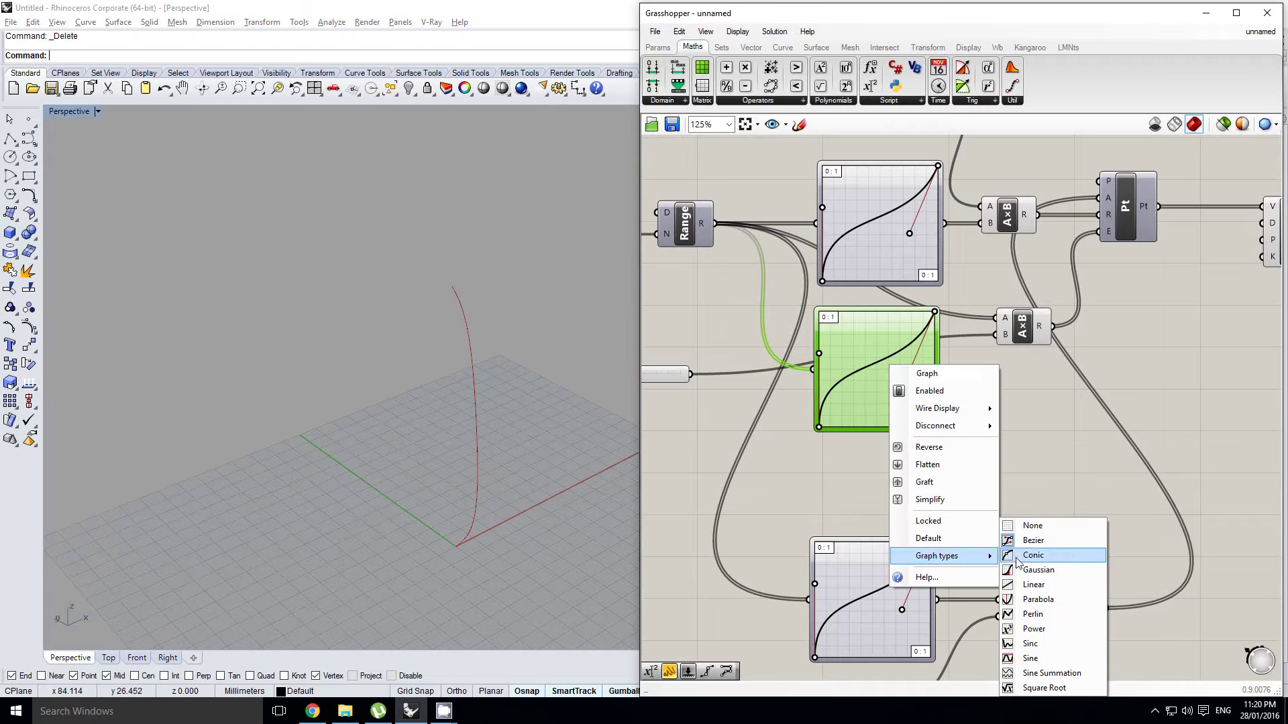
click(1038, 673)
right_click(1026, 417)
scroll(1026, 421, up, 1)
scroll(947, 422, down, 2)
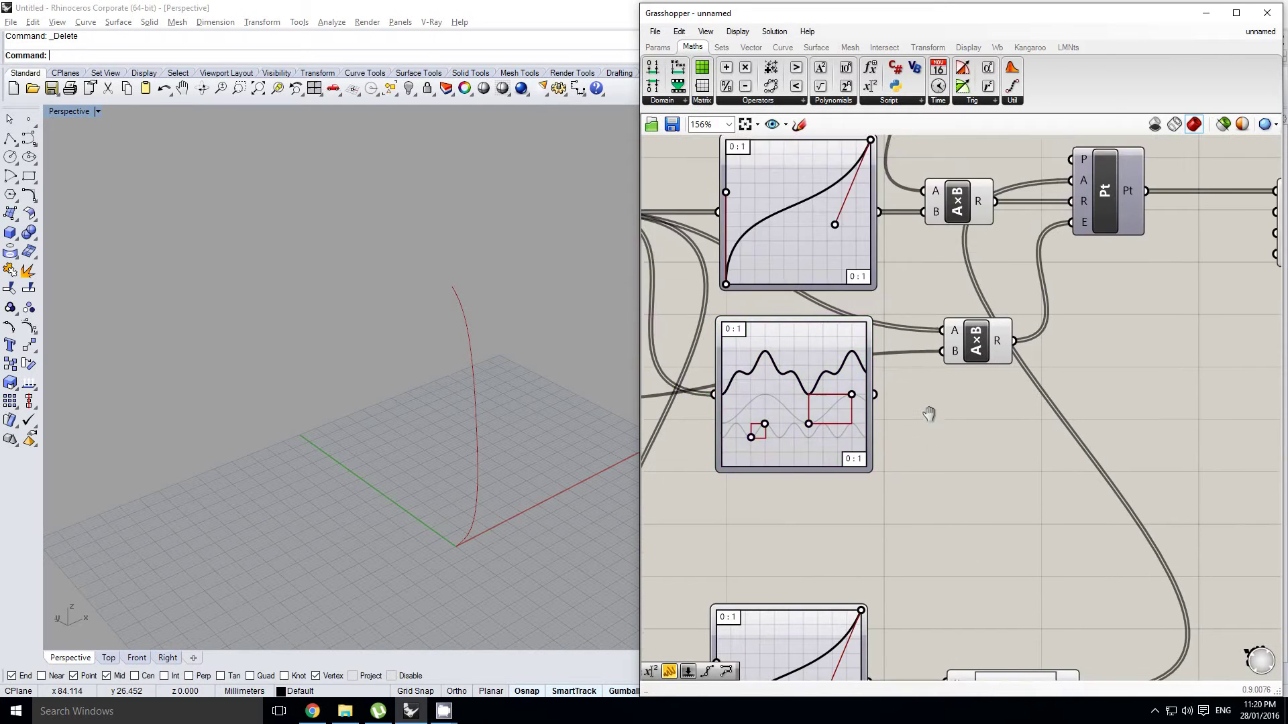
Move the radius and elevation Multiplication components closer together and shift both further from the Graph Mappers.
drag(1158, 417, 1041, 332)
right_drag(877, 429, 928, 409)
click(928, 409)
drag(928, 409, 921, 383)
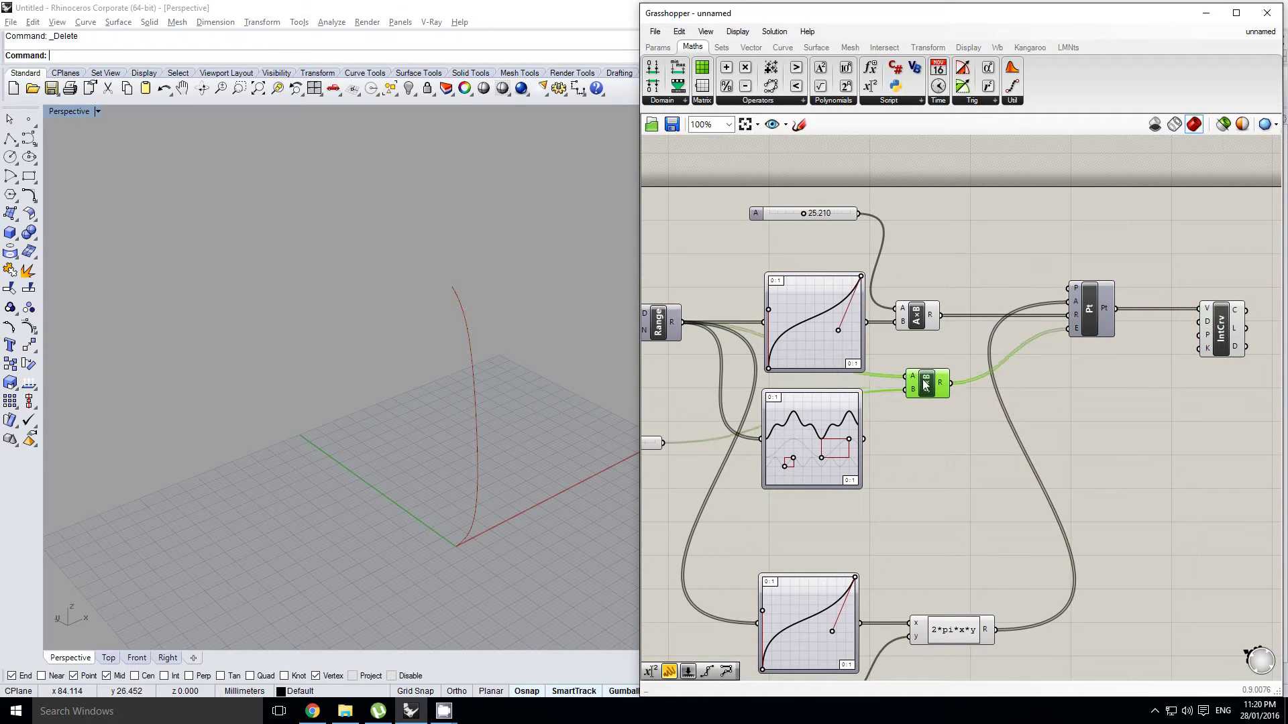
drag(917, 316, 935, 317)
drag(922, 380, 934, 380)
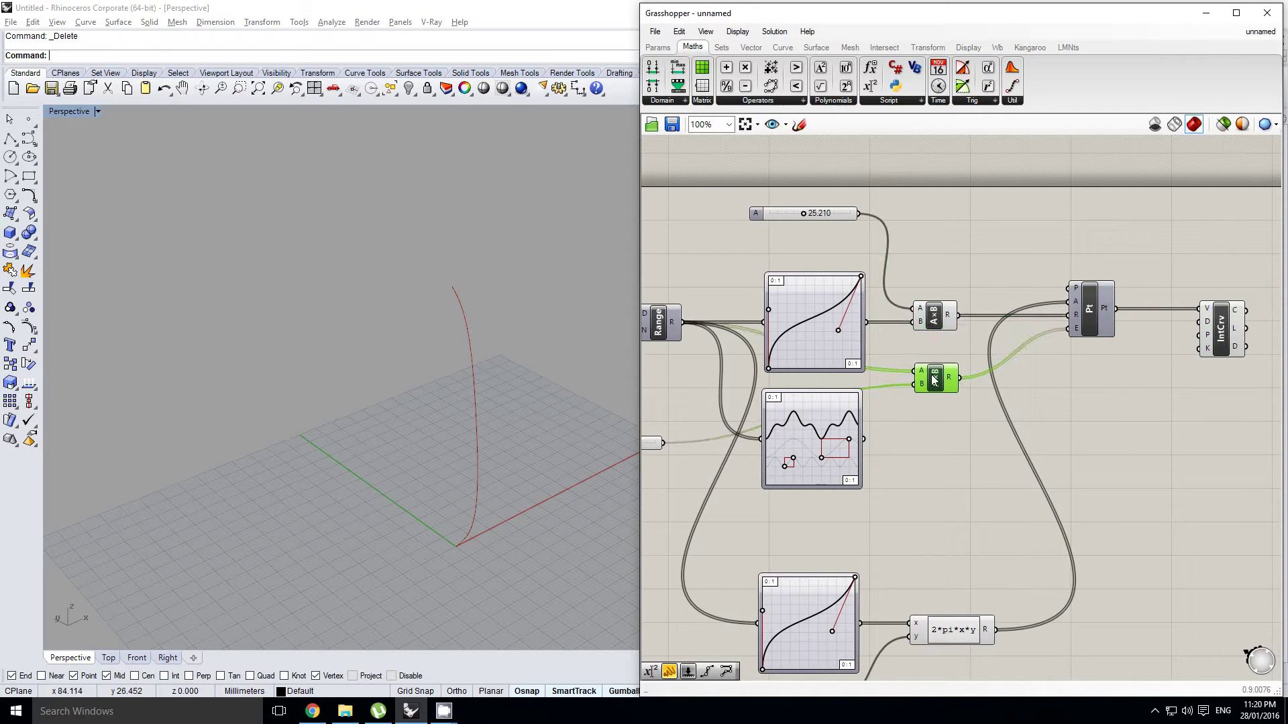
drag(974, 436, 957, 317)
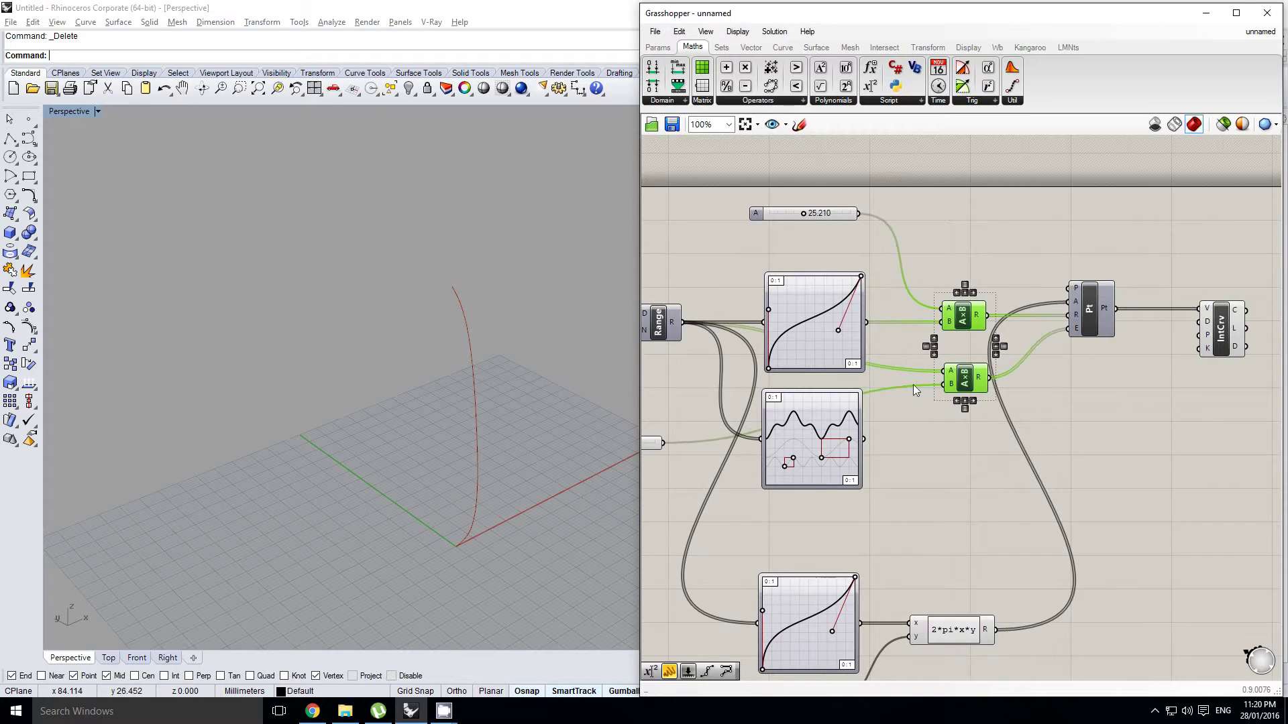
click(932, 408)
mouse_move(891, 437)
right_down()
mouse_move(932, 408)
mouse_move(893, 420)
right_up()
click(962, 366)
click(912, 413)
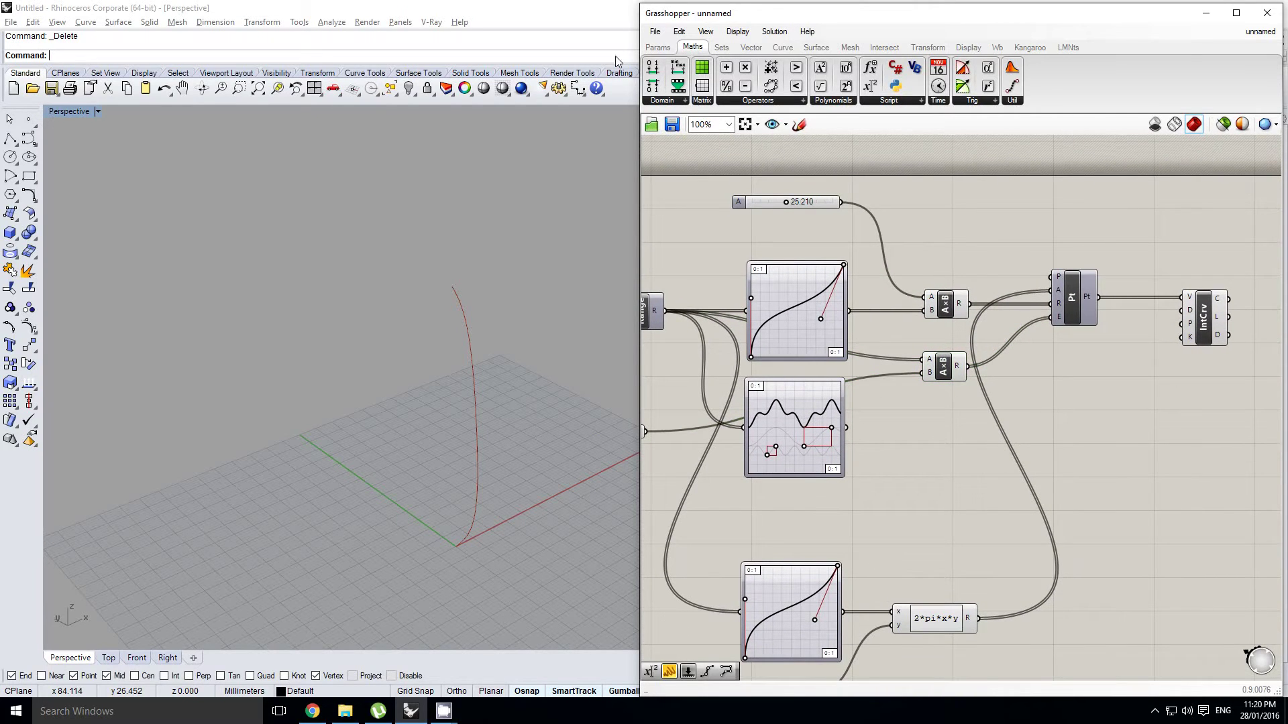
Add a Multiplication component beside the Sine Summation Graph Mapper and connect the mapper's output to its A input.
click(658, 46)
click(687, 51)
drag(937, 428, 941, 430)
Add a number slider below the radius slider, raise its upper limit and connect it to the new Multiplication component's B input.
click(645, 47)
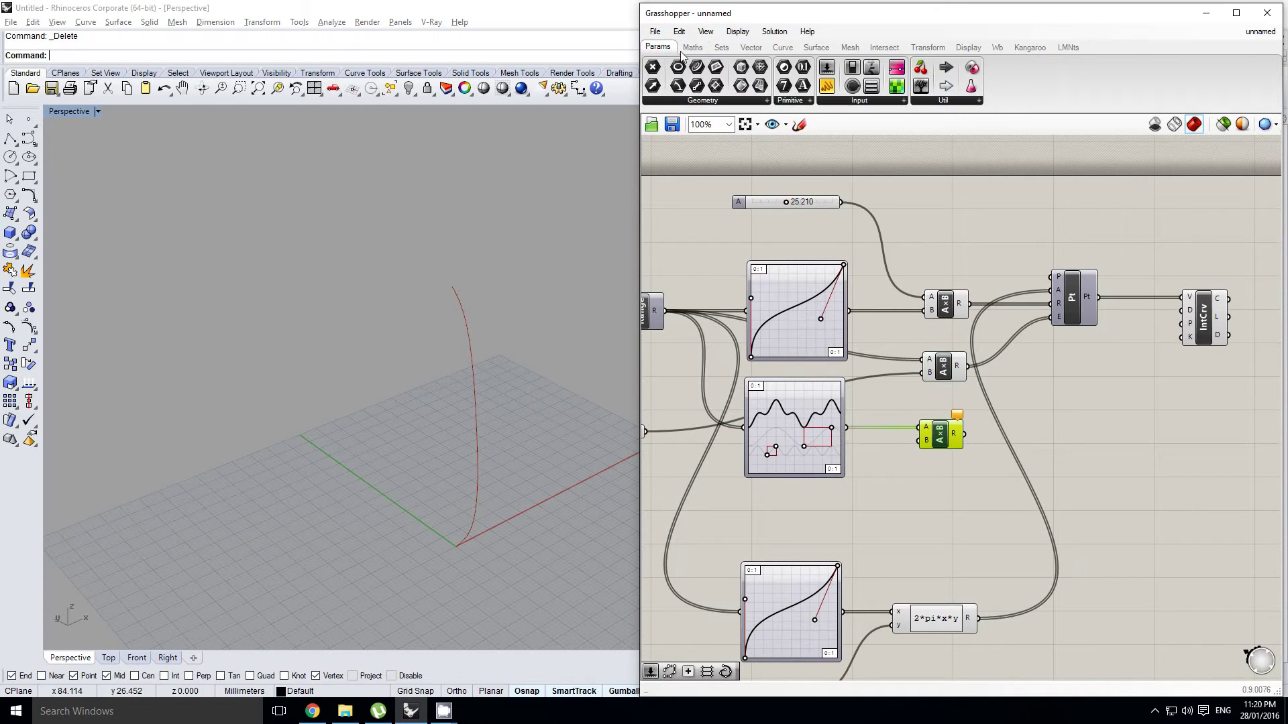
drag(789, 223, 789, 224)
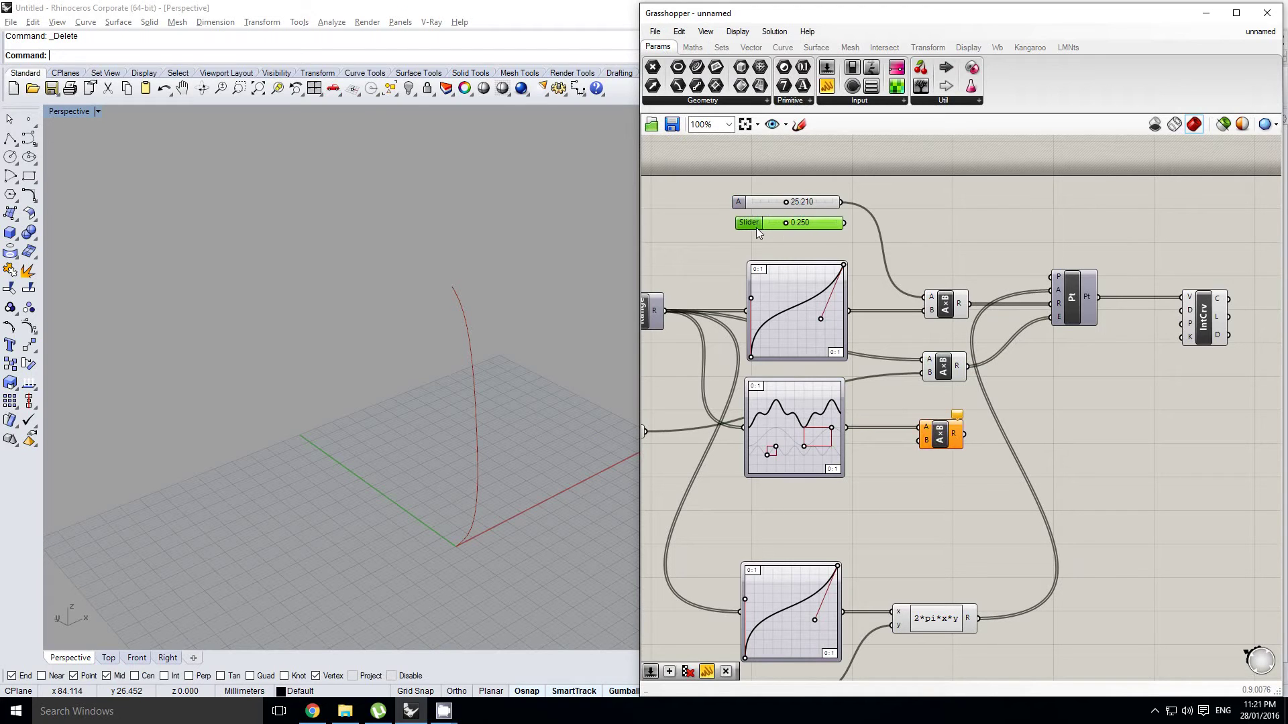
double_click(754, 224)
double_click(775, 268)
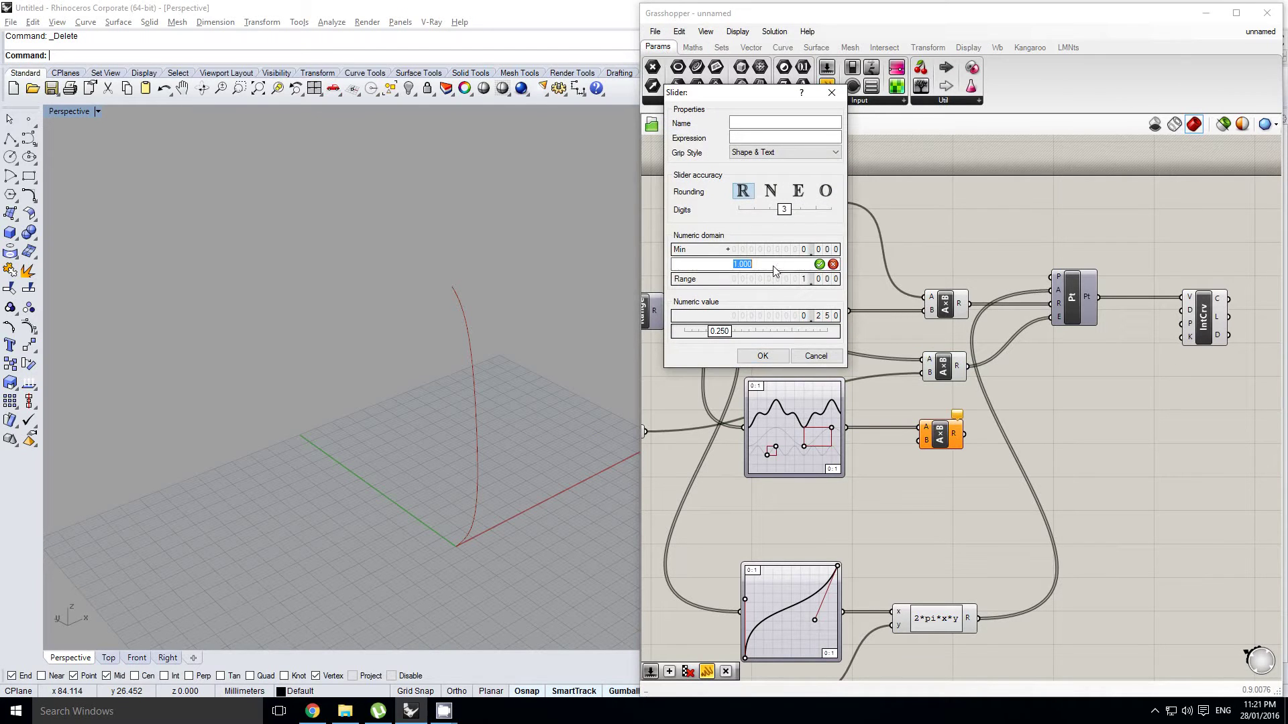
click(764, 355)
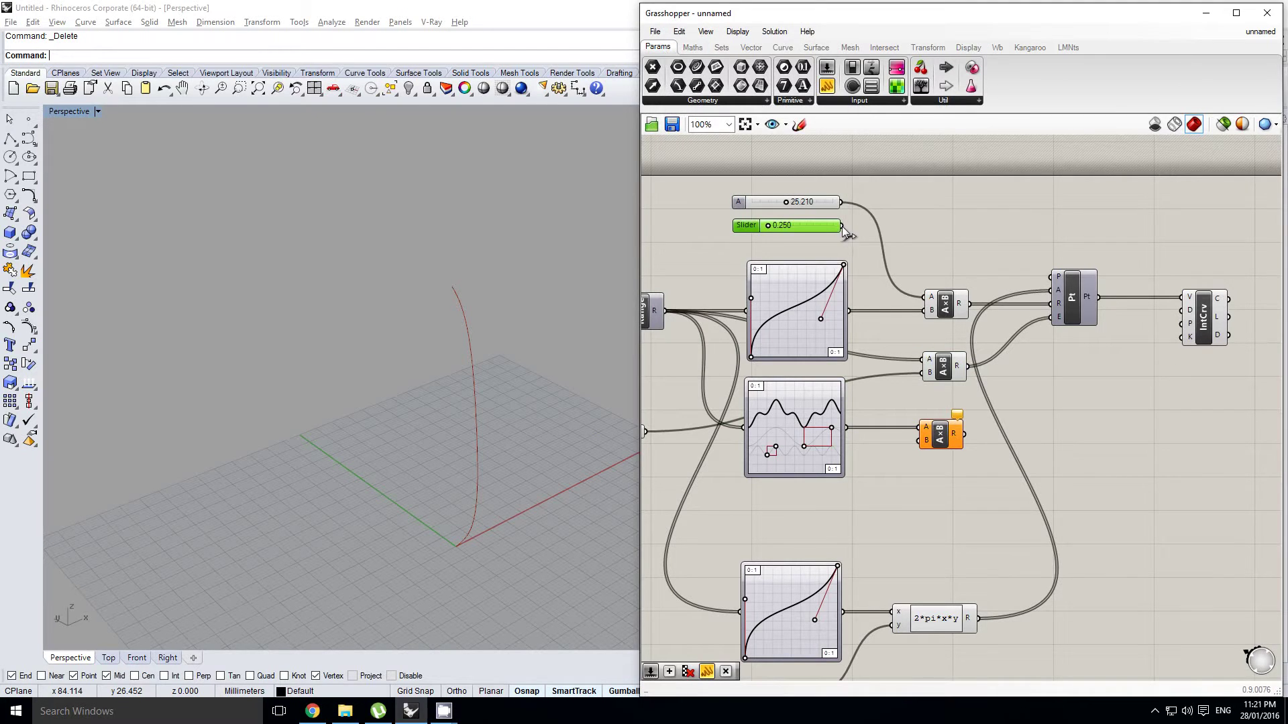
drag(907, 427, 919, 440)
right_drag(983, 401, 947, 387)
click(943, 419)
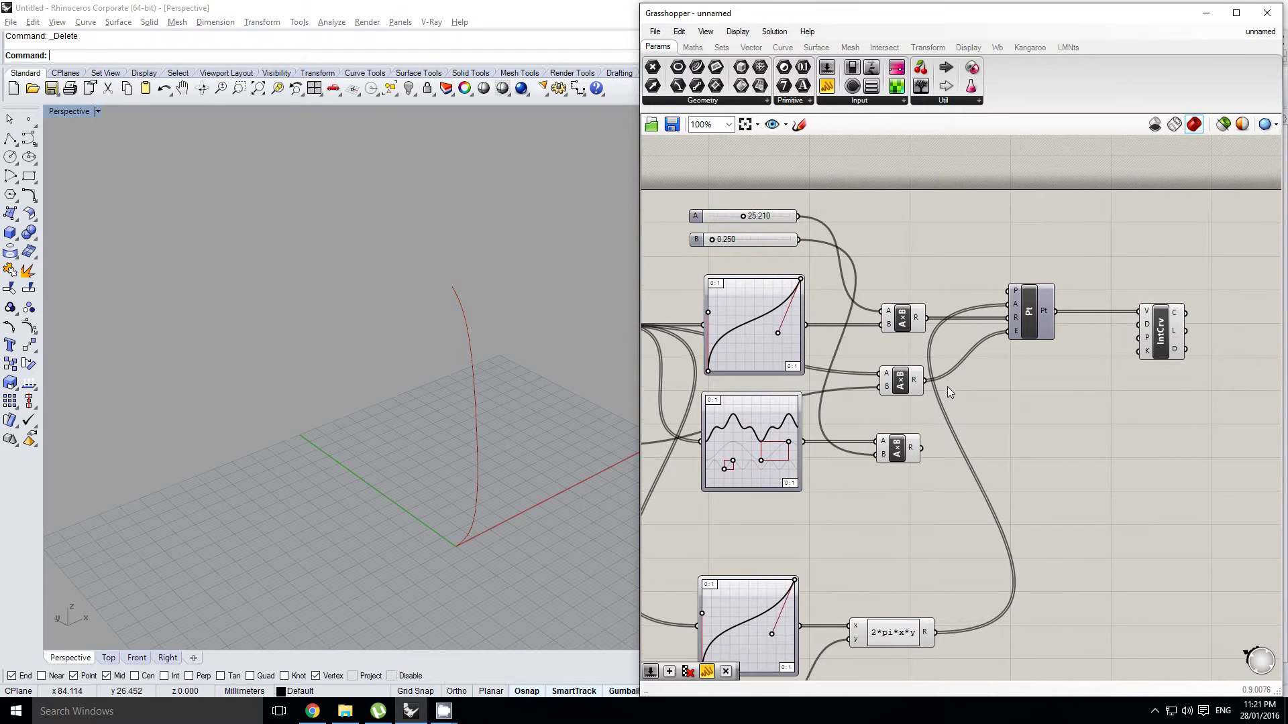
Add an Addition component before Point Cylindrical and feed it the radius product as A and the sine wave product as B.
drag(1050, 327, 1086, 327)
click(692, 47)
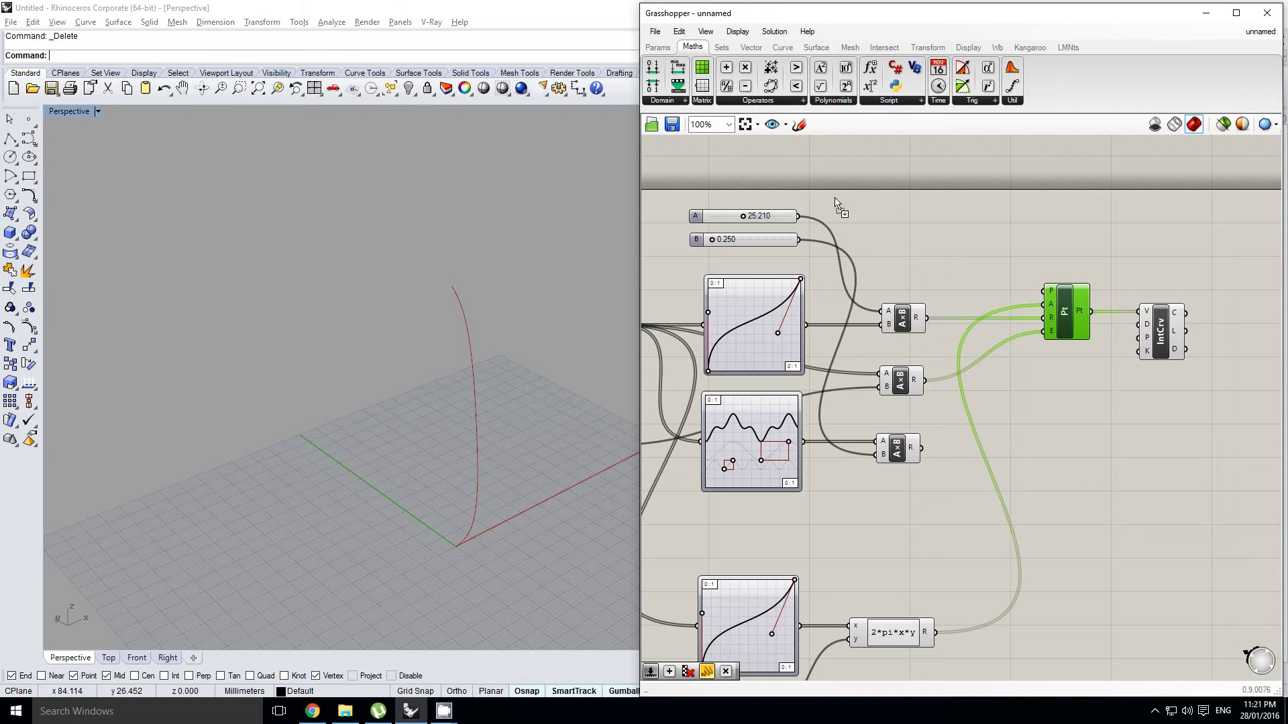
drag(983, 353, 981, 353)
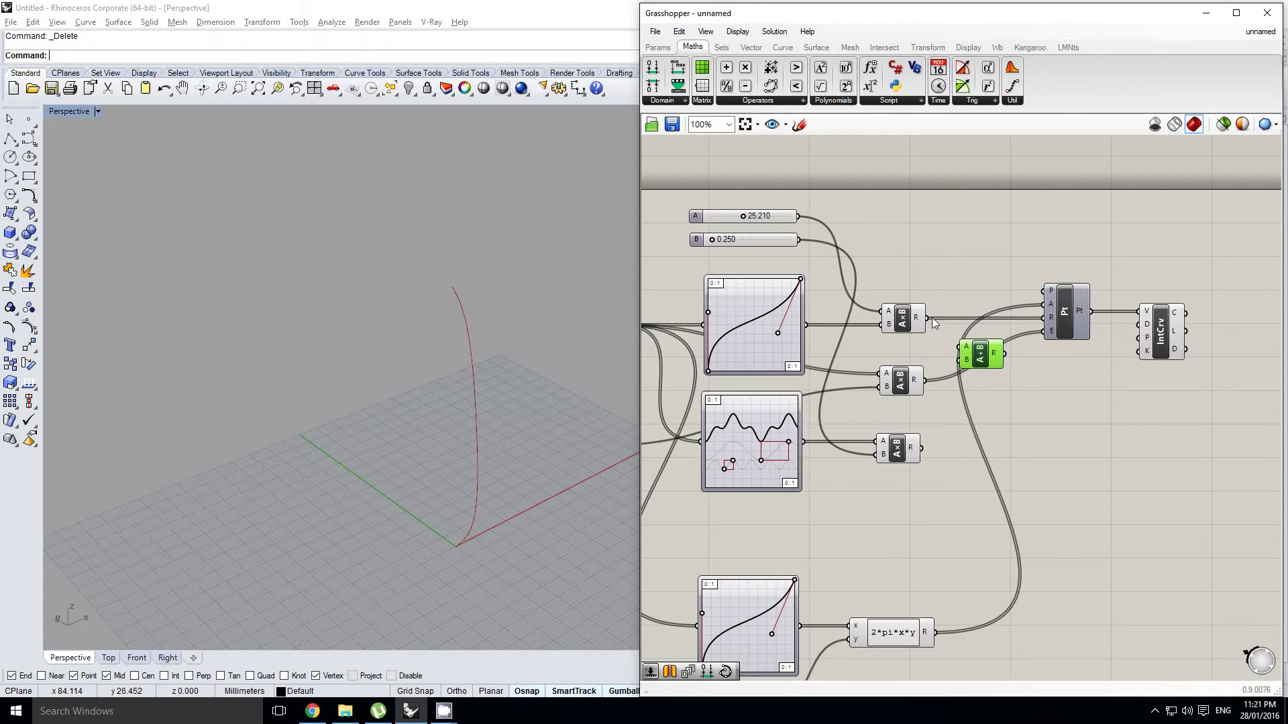
right_drag(928, 381, 954, 372)
mouse_move(926, 377)
mouse_down()
mouse_move(914, 442)
mouse_move(927, 488)
mouse_move(916, 392)
mouse_up()
scroll(917, 393, up, 3)
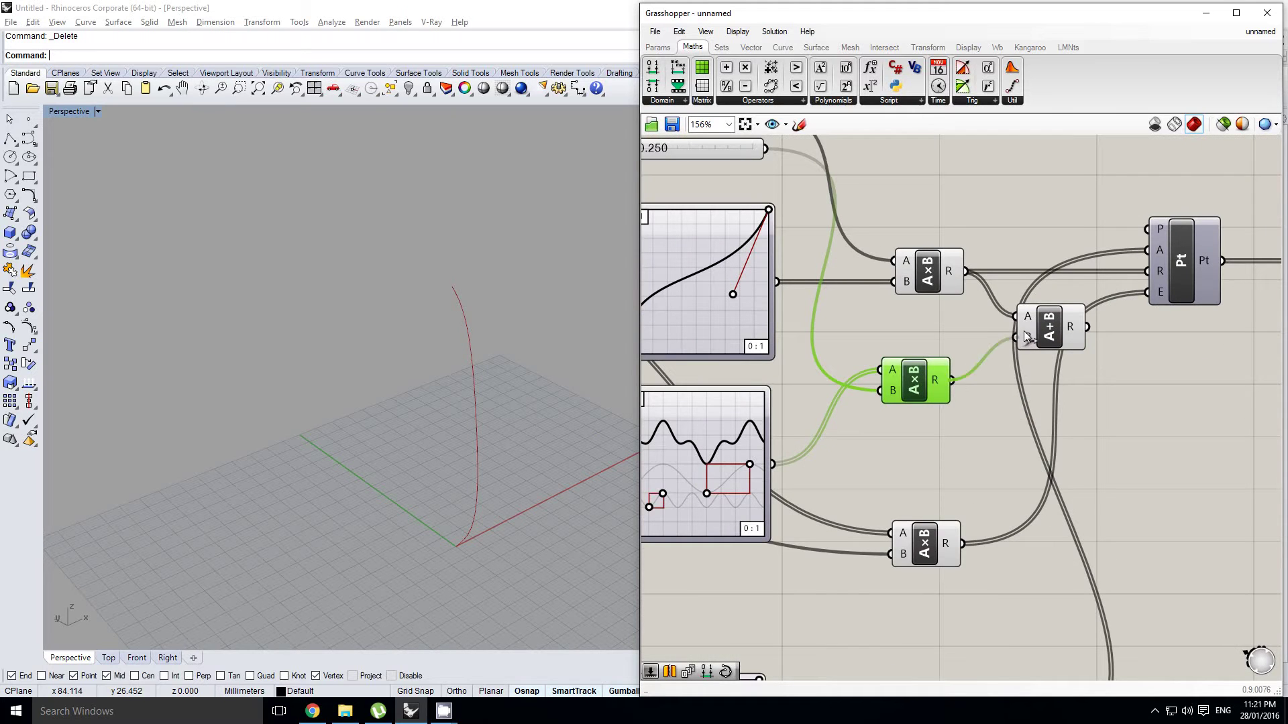
drag(1024, 332, 1025, 332)
Connect the Addition result to the radius input of Point Cylindrical, replacing the direct radius product wire.
right_drag(1067, 328, 983, 350)
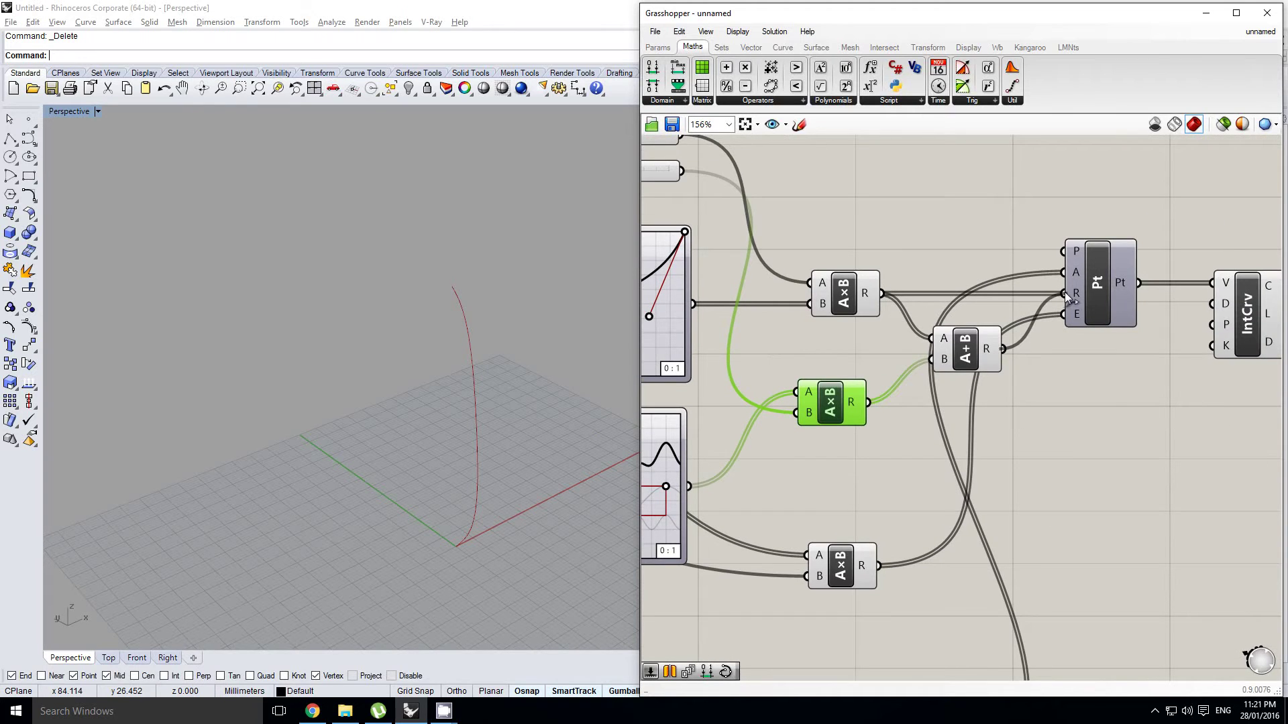
drag(1065, 293, 1064, 294)
right_drag(864, 368, 1001, 394)
right_click(908, 394)
click(916, 336)
Set the sine wave amplitude slider B to 6.117 and view the profile curve from closer up.
right_drag(806, 228, 814, 232)
click(728, 216)
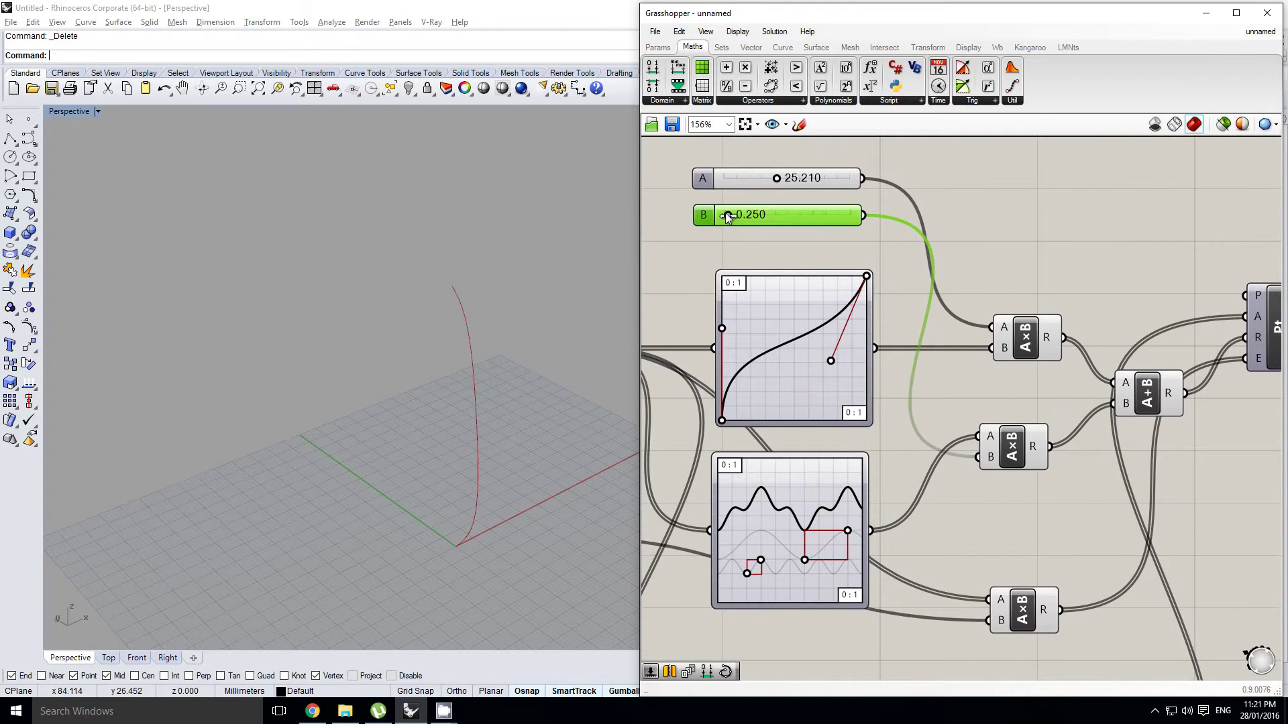
drag(798, 223, 800, 223)
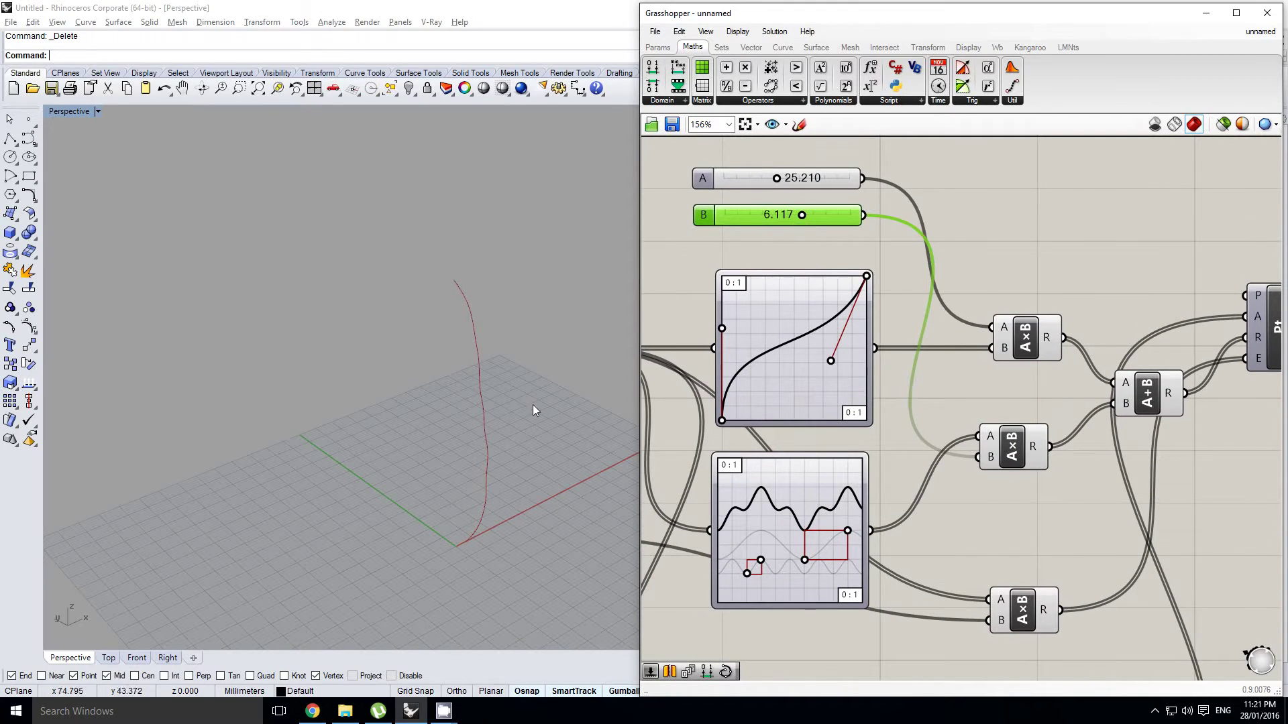
scroll(523, 408, up, 5)
right_drag(490, 418, 423, 386)
Set the Variable y slider to 0.000 to remove the twist from the profile curve.
scroll(1020, 368, down, 2)
right_drag(1019, 365, 993, 338)
right_drag(896, 439, 928, 376)
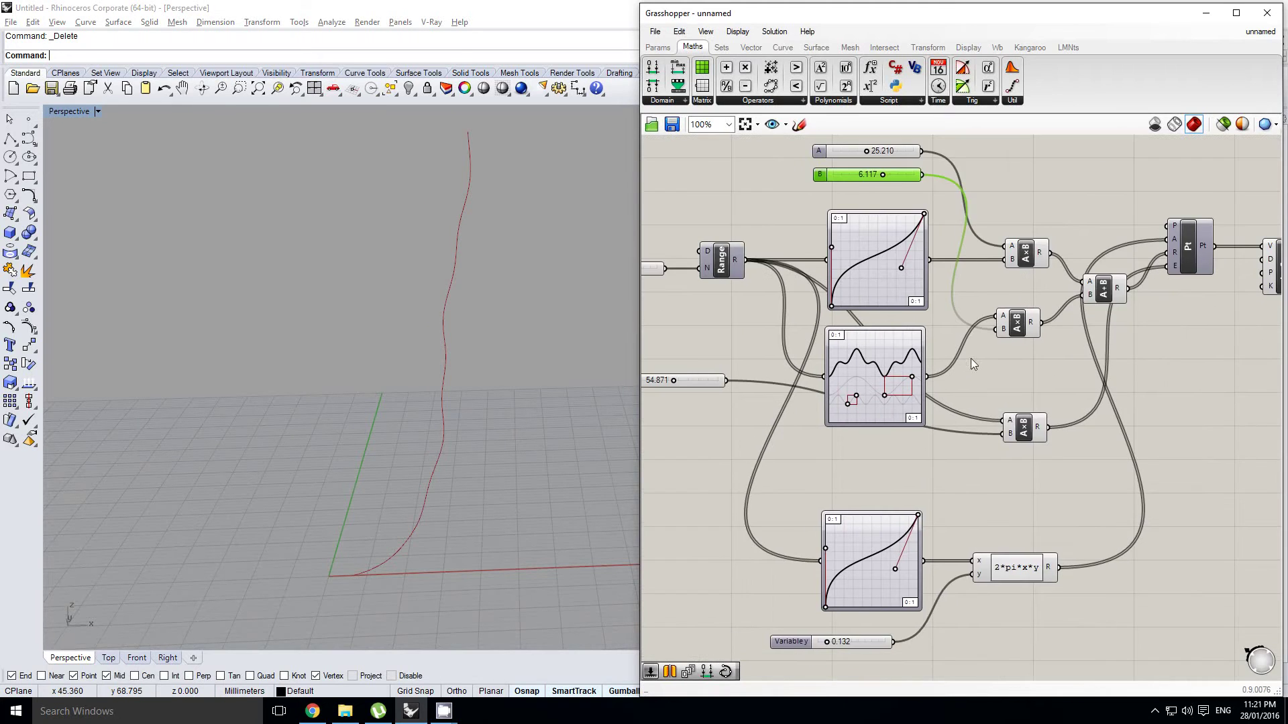
click(971, 363)
scroll(962, 491, down, 1)
right_drag(961, 491, 969, 417)
scroll(902, 449, up, 1)
scroll(880, 566, up, 1)
click(882, 552)
scroll(882, 549, up, 3)
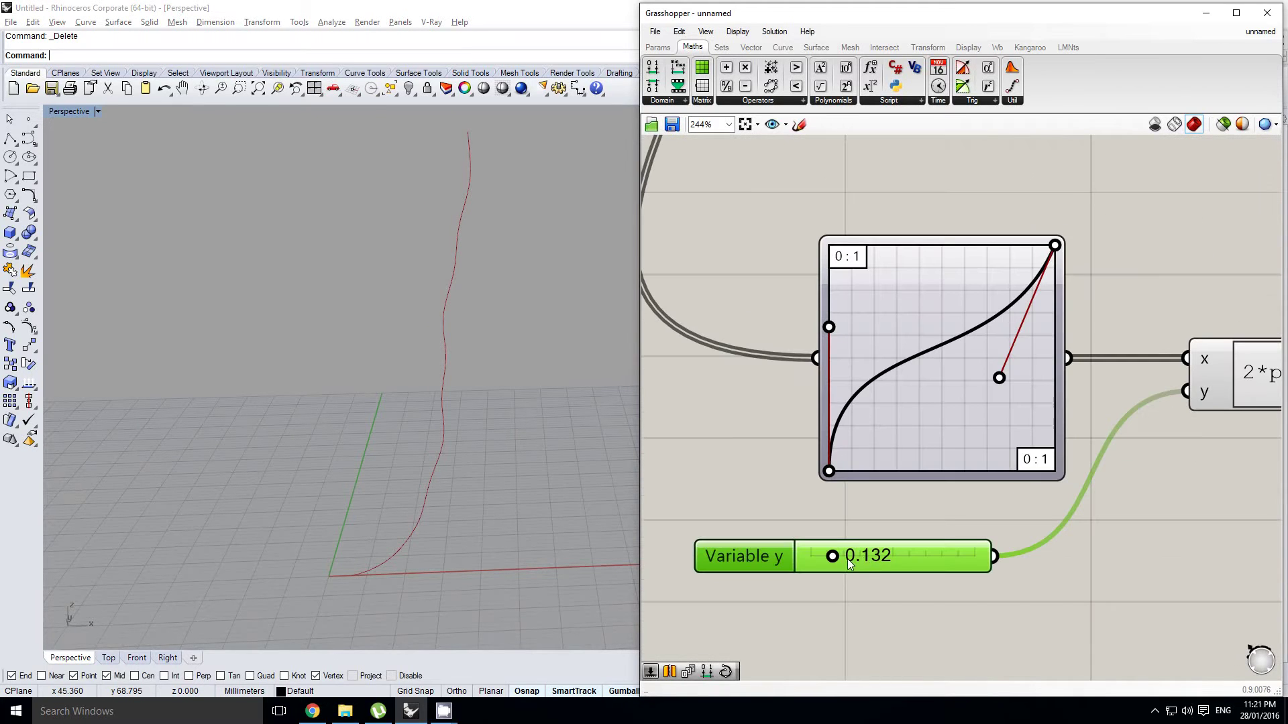
drag(833, 558, 723, 547)
right_drag(530, 436, 513, 452)
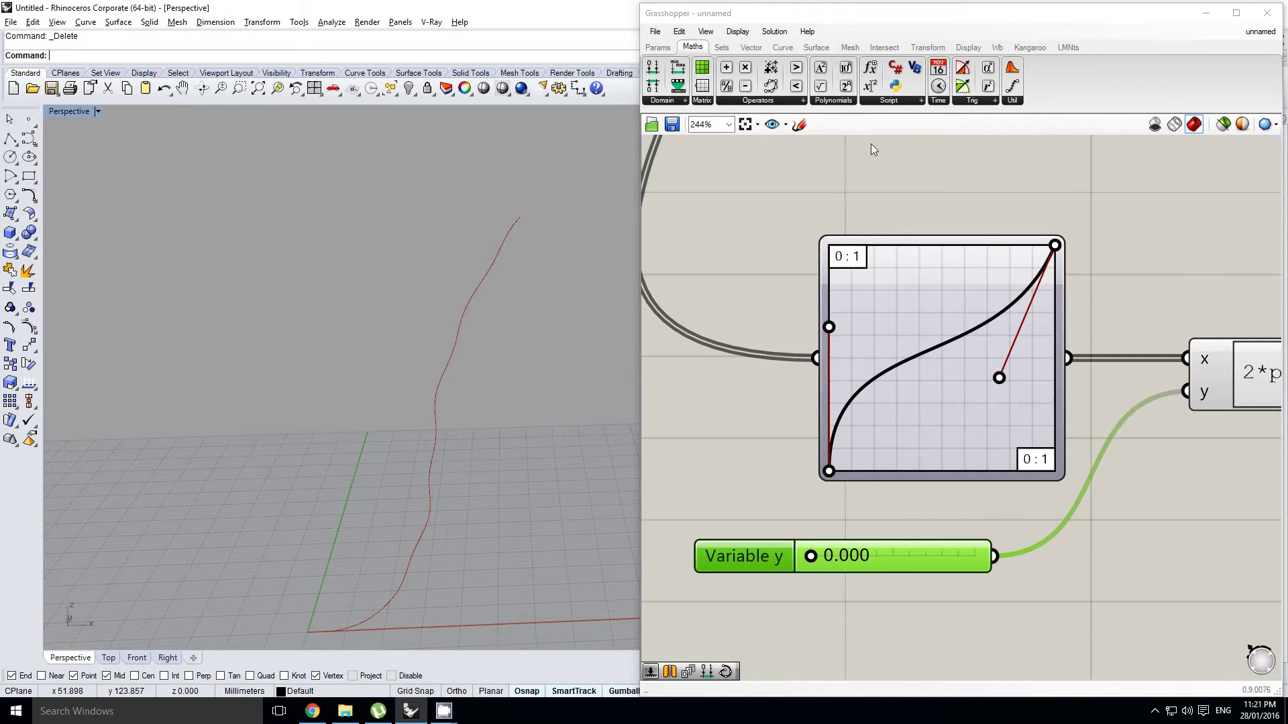
Set the Steps slider feeding the Range component to 50.
scroll(871, 144, down, 3)
scroll(878, 303, up, 3)
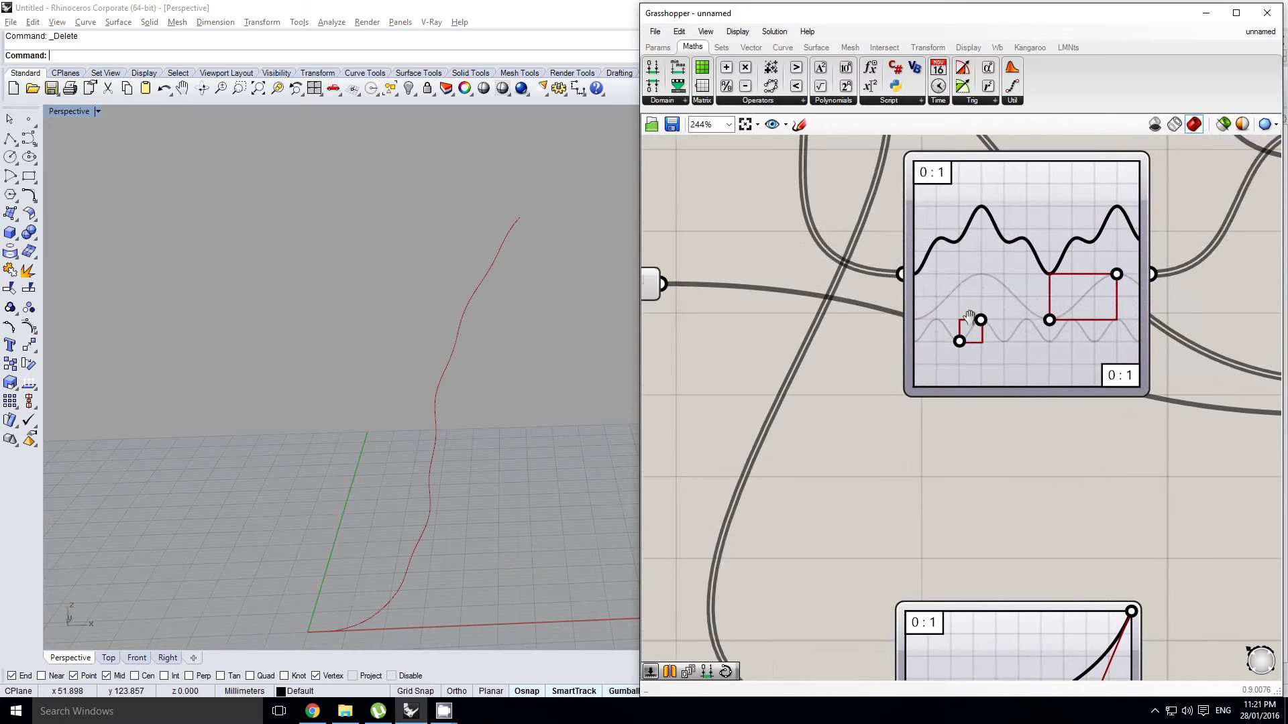
scroll(864, 299, down, 4)
right_drag(733, 201, 885, 301)
scroll(823, 292, up, 4)
click(806, 297)
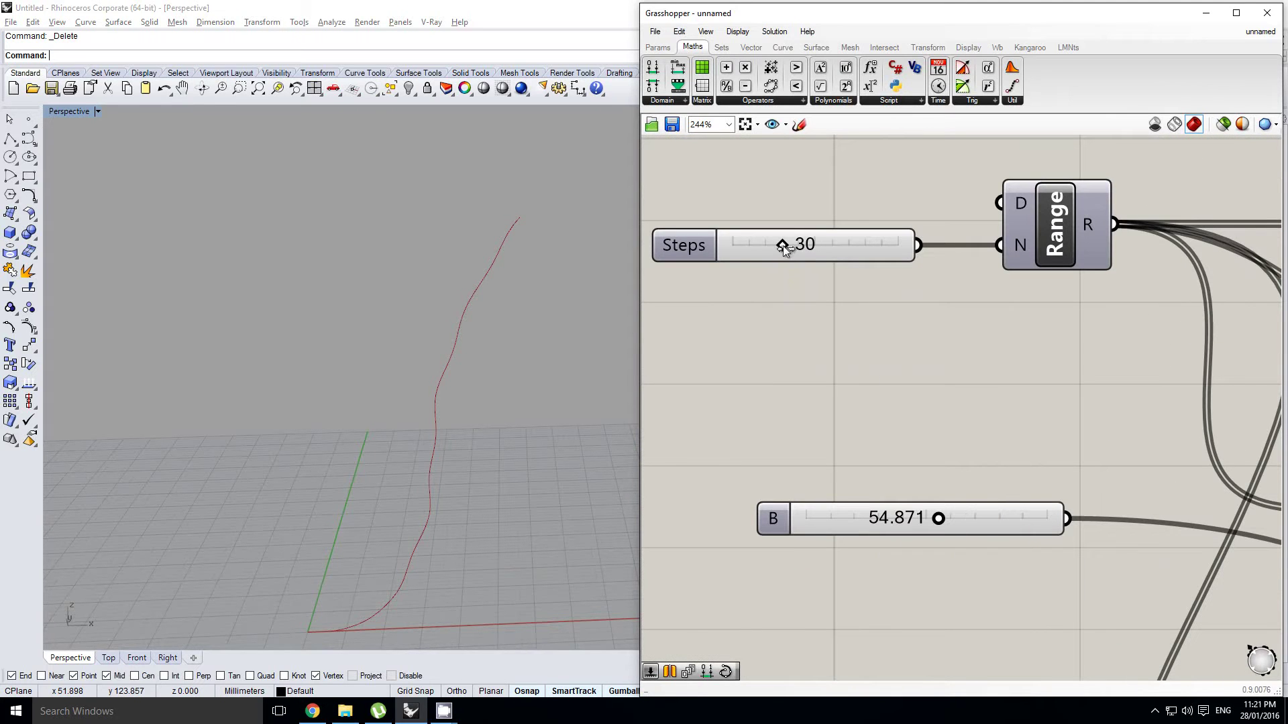
double_click(848, 243)
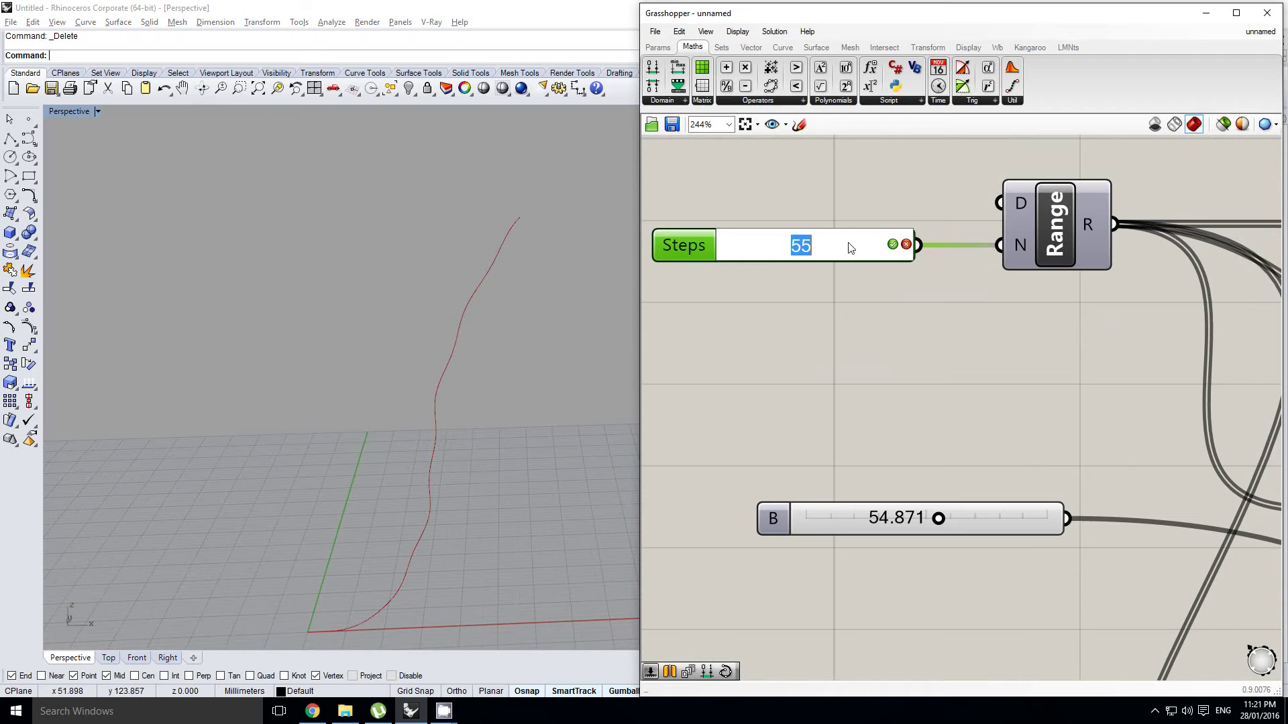
text(50)
key(Return)
Shorten the period of the smaller wave in the Sine Summation Graph Mapper so the profile gets finer ripples.
scroll(798, 326, down, 6)
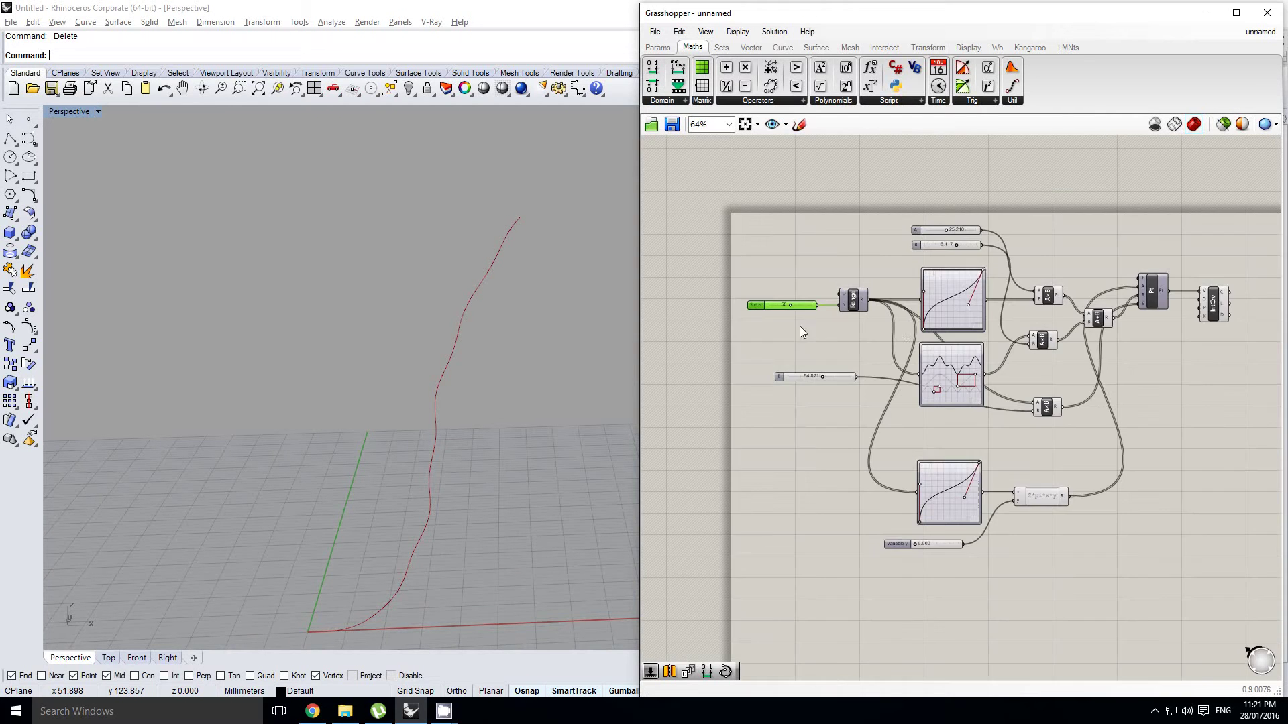
right_drag(928, 349, 888, 328)
scroll(888, 332, up, 1)
click(844, 372)
scroll(912, 378, up, 6)
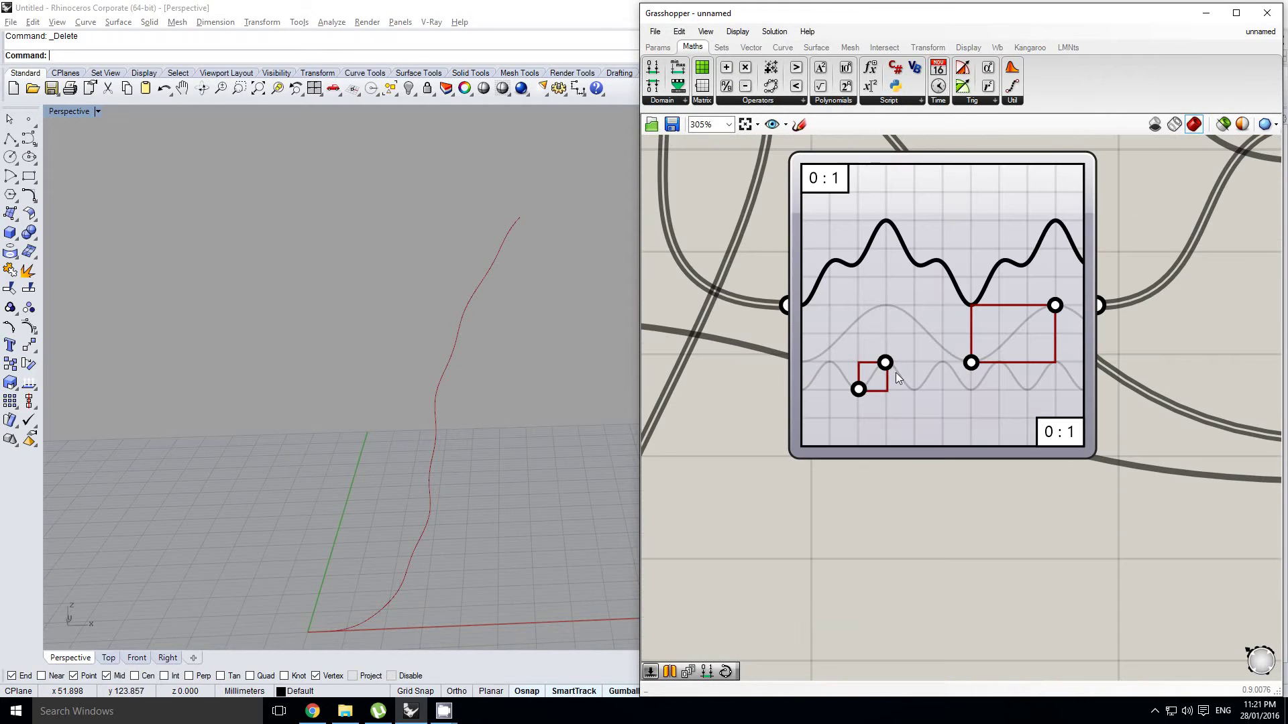
drag(885, 364, 872, 371)
mouse_move(483, 382)
right_down()
mouse_move(477, 433)
mouse_move(475, 395)
mouse_move(448, 414)
mouse_move(451, 396)
right_up()
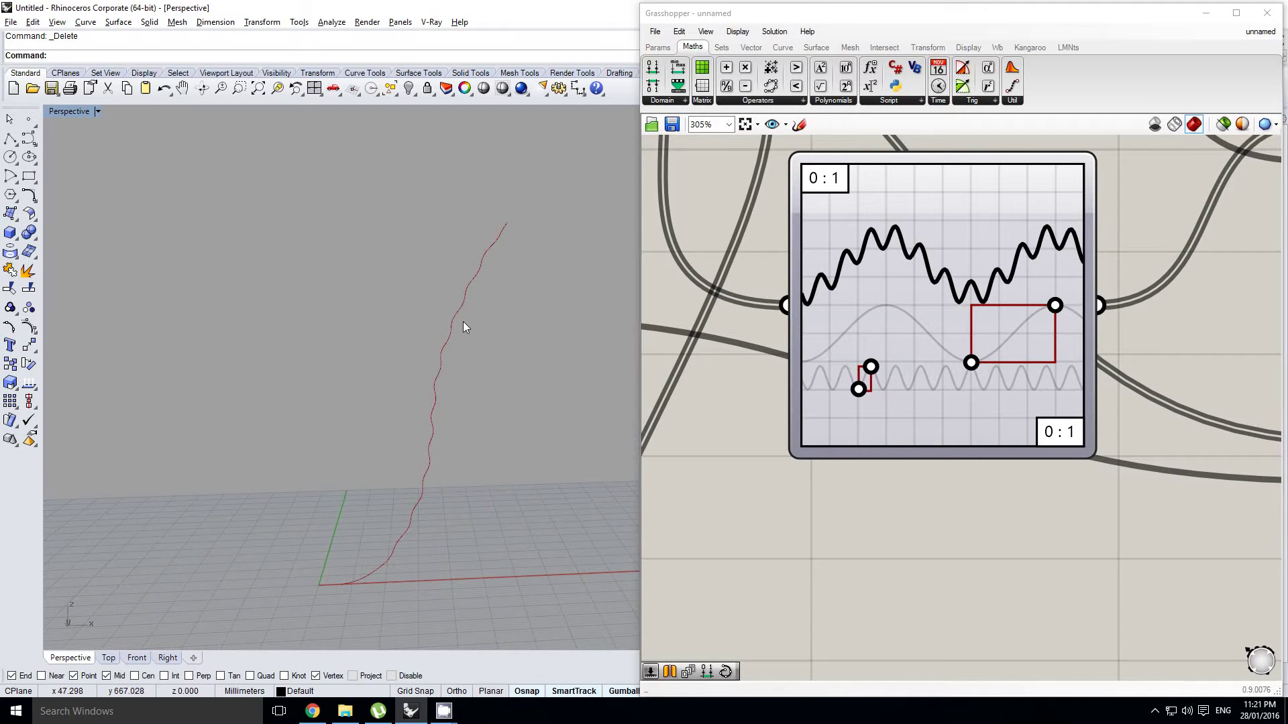
right_drag(462, 327, 462, 355)
Examine the start of the interpolated profile curve near the origin, highlighting the Interpolate component.
scroll(1050, 519, down, 5)
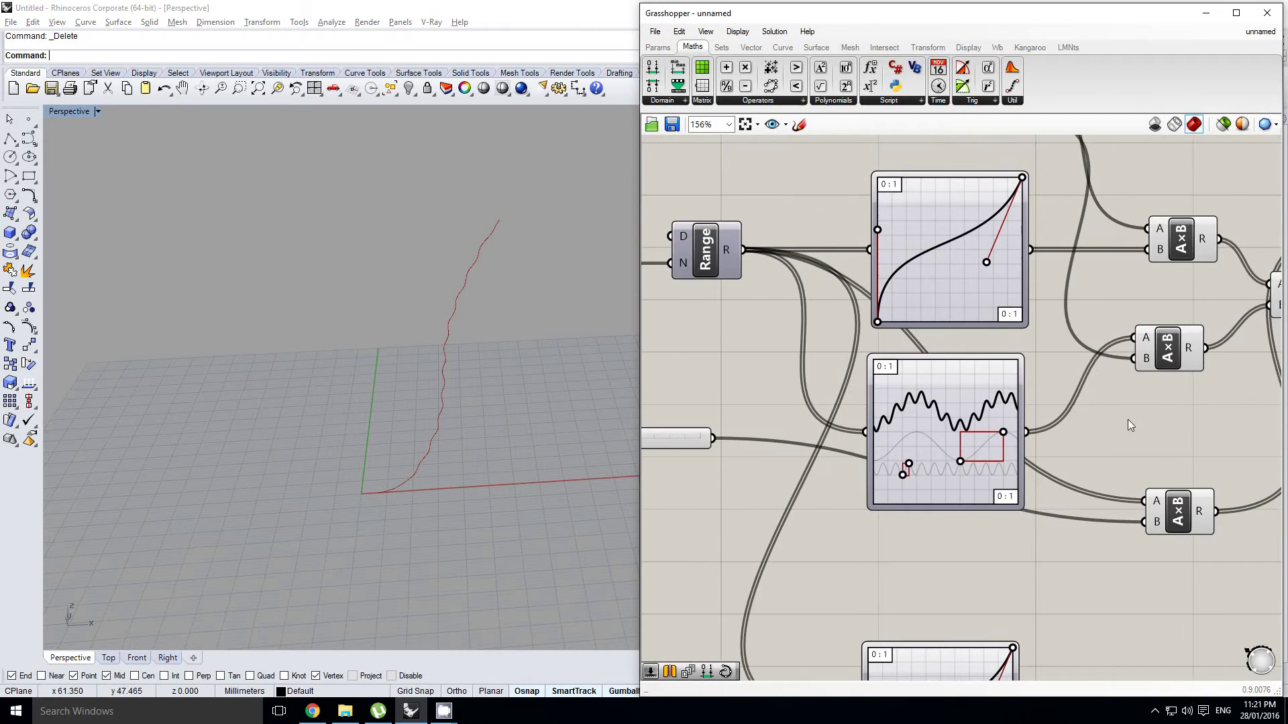
scroll(960, 436, down, 3)
scroll(960, 436, up, 1)
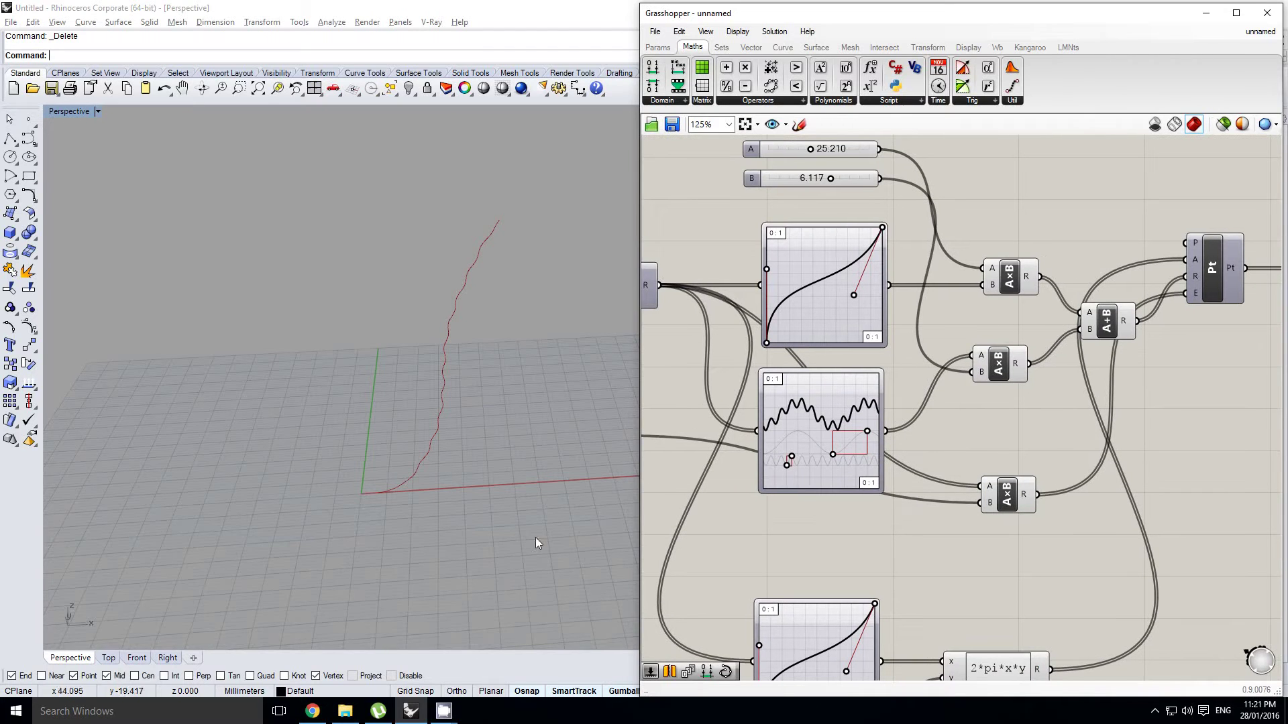
mouse_move(536, 537)
right_down()
mouse_move(391, 486)
mouse_move(420, 425)
mouse_move(352, 534)
mouse_move(356, 514)
mouse_move(391, 511)
mouse_move(350, 520)
mouse_move(372, 507)
mouse_move(356, 507)
mouse_move(411, 537)
right_up()
scroll(1080, 413, down, 5)
right_click(1049, 421)
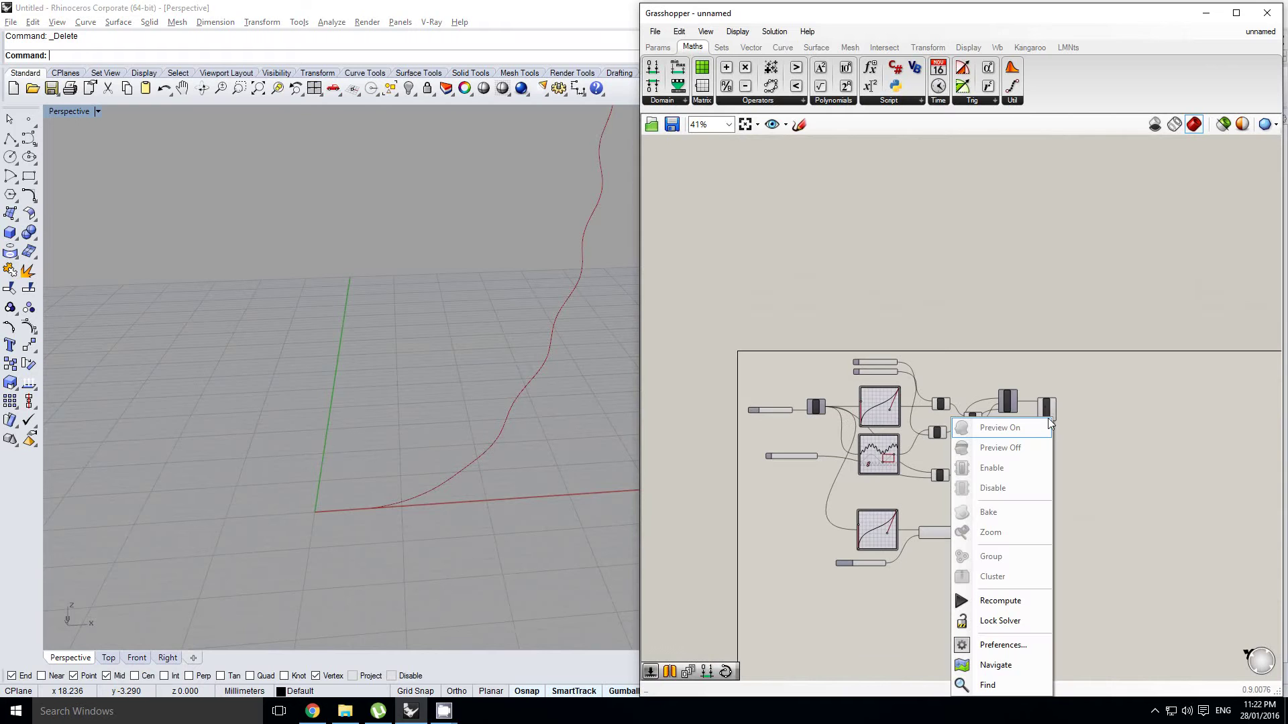
scroll(1071, 399, up, 8)
click(896, 440)
click(895, 441)
shift+right_drag(447, 536, 472, 511)
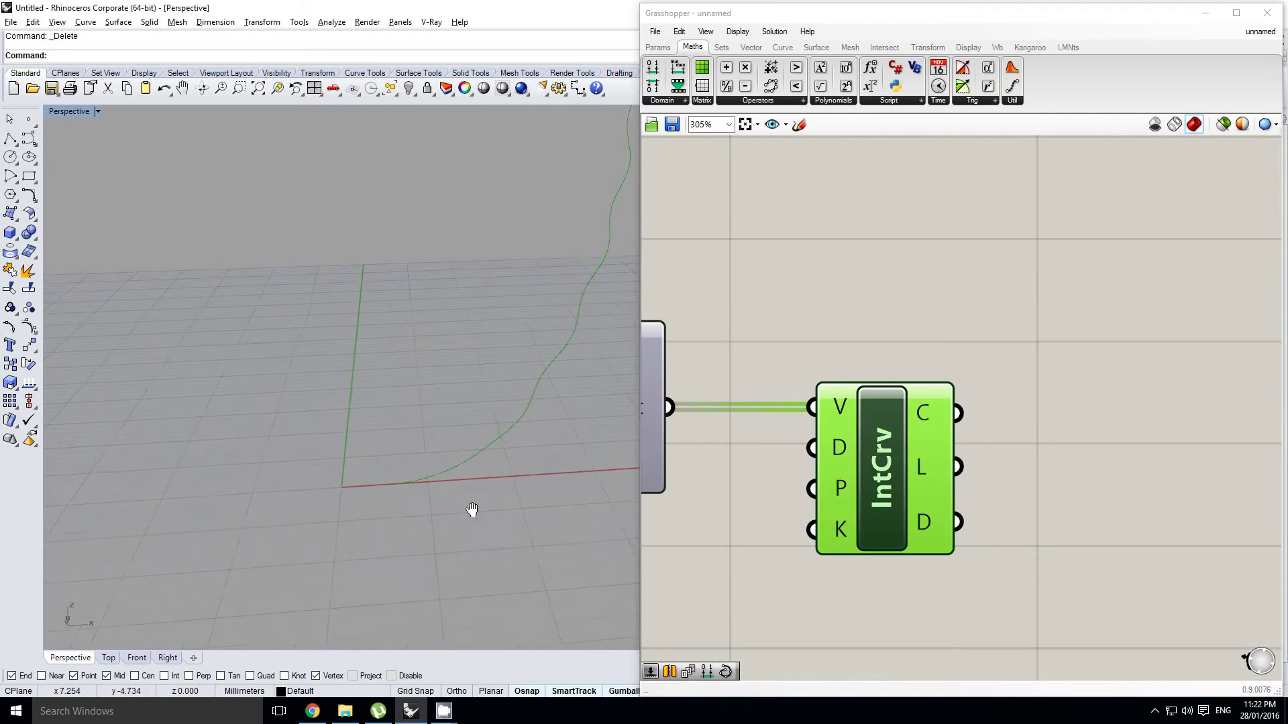
scroll(376, 488, up, 6)
right_drag(376, 487, 426, 466)
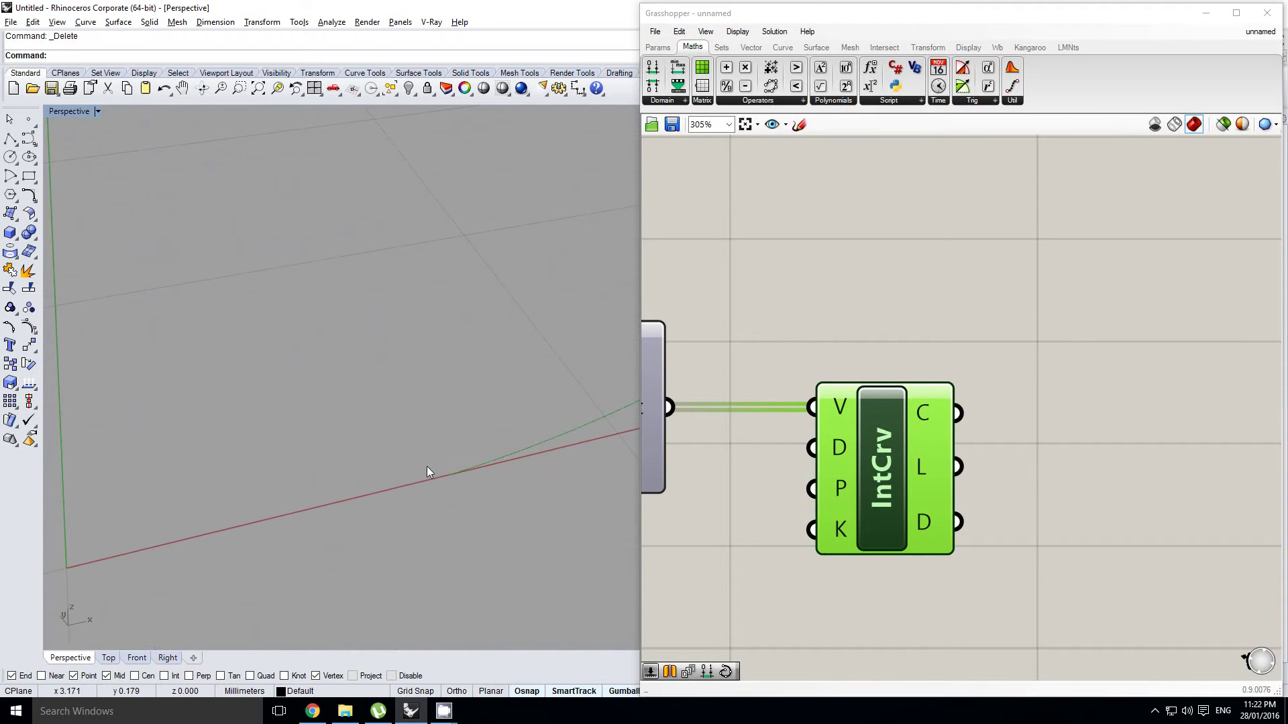
right_drag(477, 515, 486, 469)
right_drag(775, 420, 961, 371)
click(954, 254)
Move the angle Graph Mapper, its Variable y slider and the Expression component further down the canvas.
scroll(1033, 261, down, 9)
scroll(947, 326, up, 6)
click(961, 358)
scroll(963, 359, down, 4)
scroll(959, 354, up, 2)
click(938, 413)
right_drag(937, 418, 948, 346)
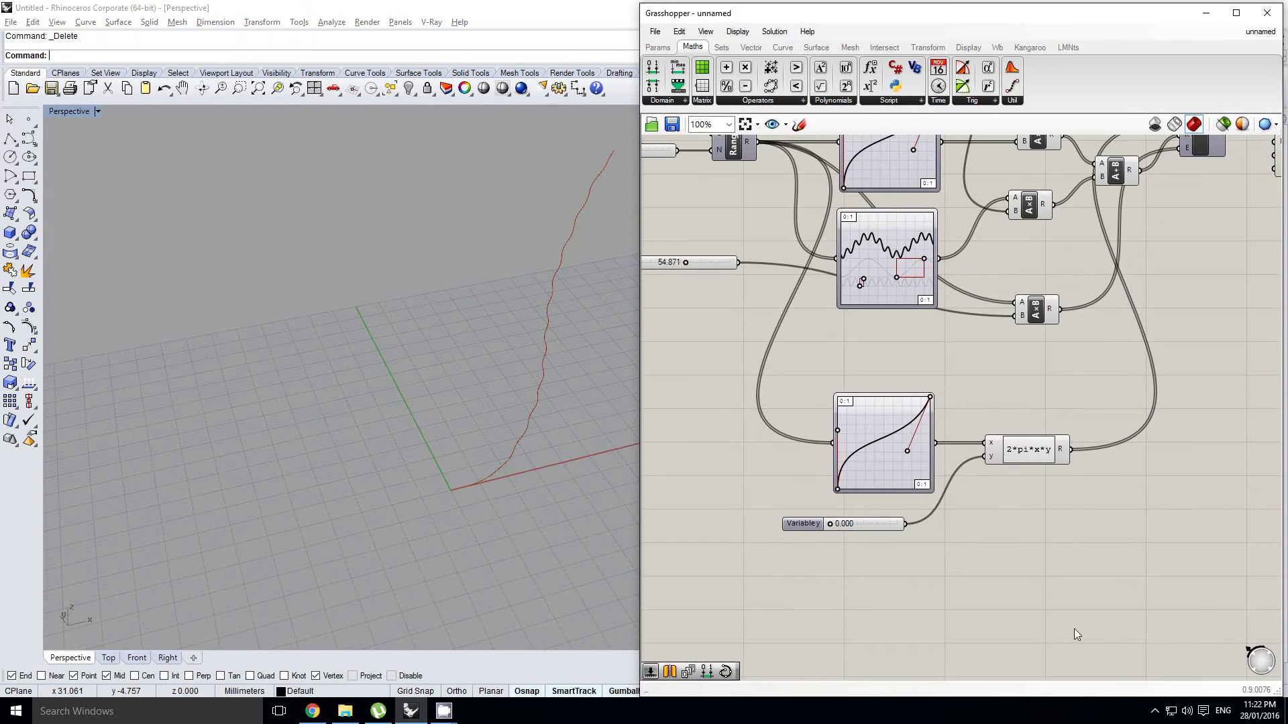
drag(1082, 641, 893, 528)
right_drag(893, 382, 861, 440)
click(860, 436)
Duplicate the Bezier radius Graph Mapper below the Sine Summation one, keeping its input connected to Range.
alt+drag(862, 220, 857, 454)
right_drag(916, 425, 888, 435)
click(939, 401)
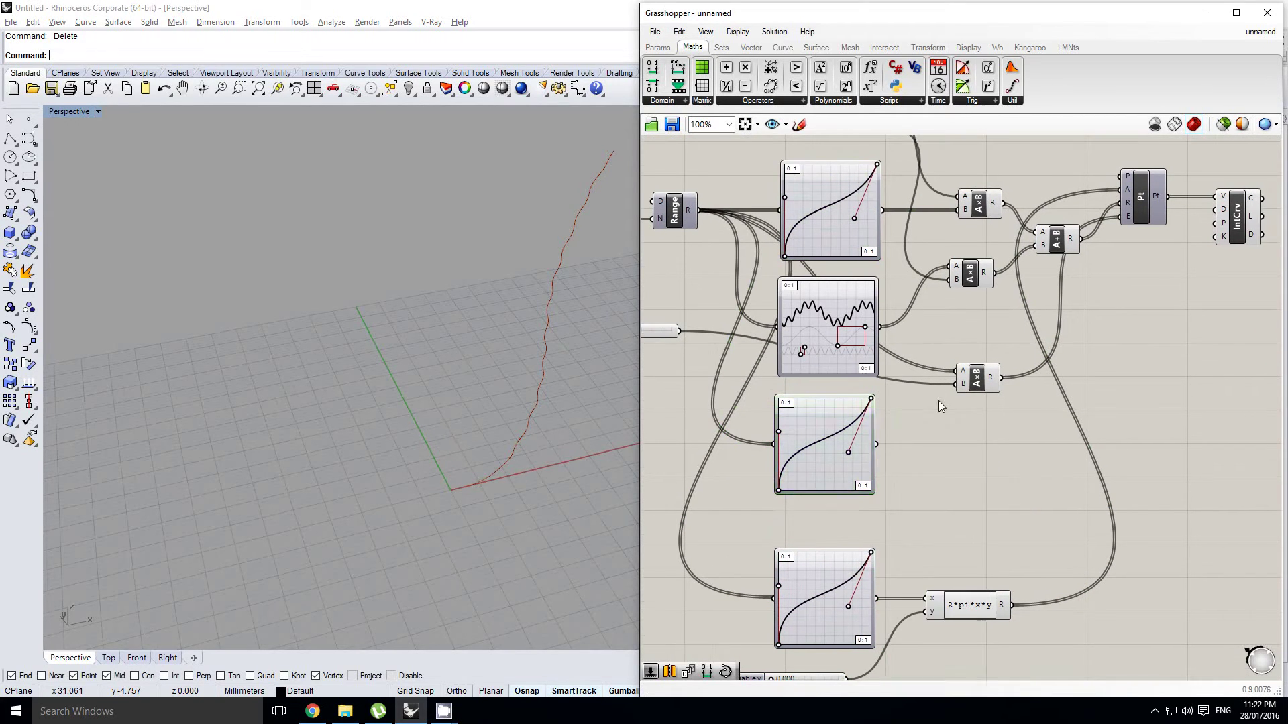
Add a new Expression component between the ripple and elevation Multiplication components.
scroll(969, 369, up, 1)
click(980, 372)
right_drag(938, 337, 965, 375)
scroll(964, 376, down, 2)
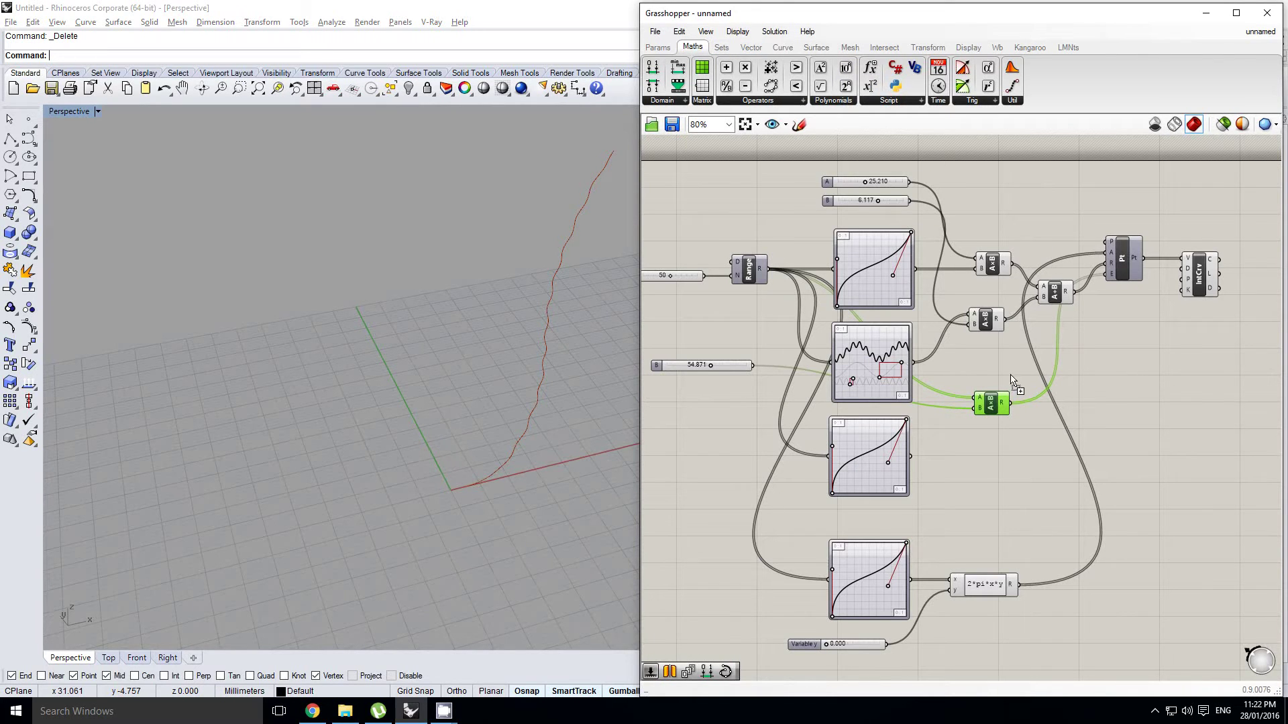
key(ctrl+v)
scroll(1000, 379, up, 2)
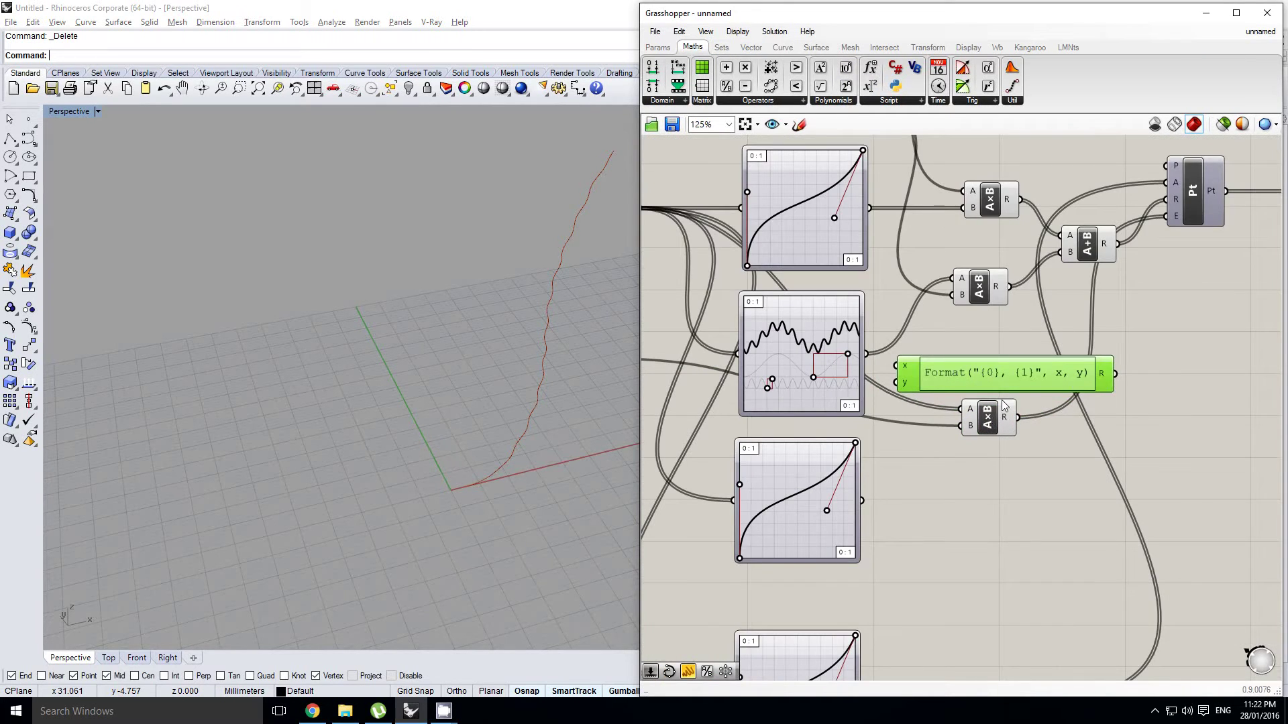
Move the Addition, Pt and Interpolate components further along the canvas, away from the Multiplication components.
scroll(1004, 406, down, 2)
drag(1172, 356, 983, 253)
drag(986, 308, 1066, 311)
right_drag(872, 379, 880, 375)
click(917, 360)
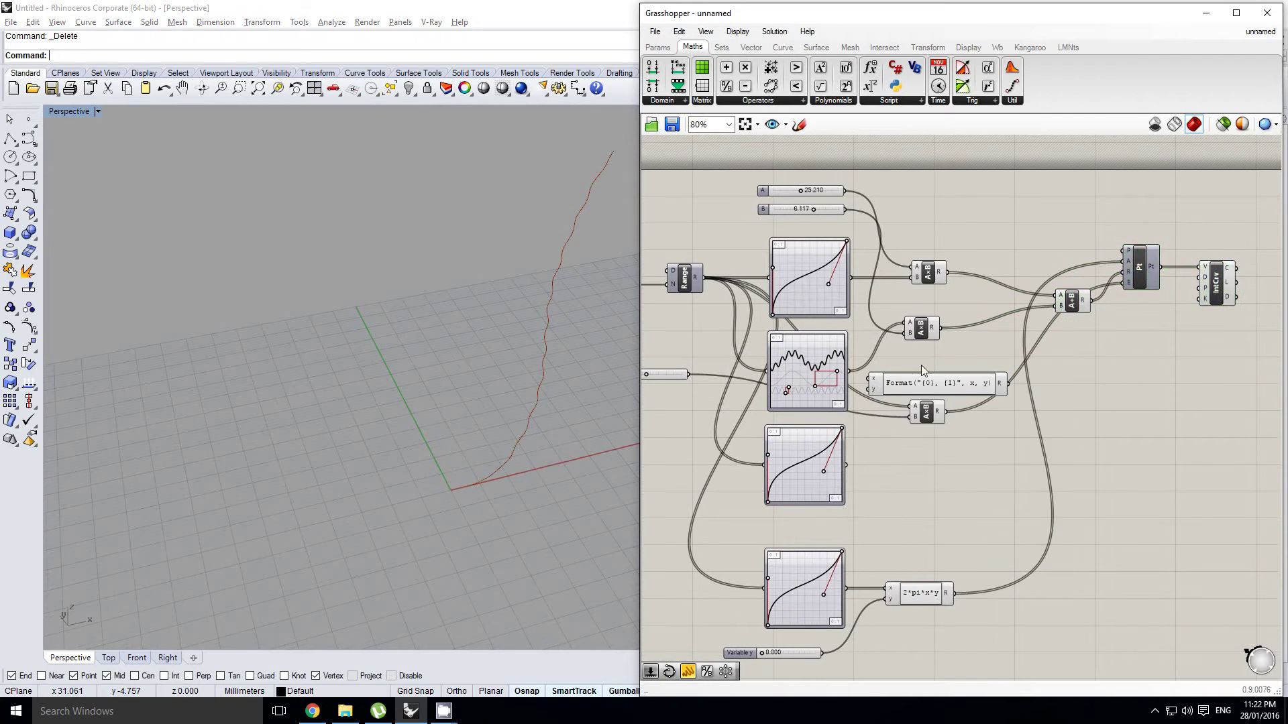
Set the new Expression component's formula to x*y*z.
scroll(923, 373, up, 1)
double_click(921, 386)
drag(906, 394, 697, 405)
text(x*y*z)
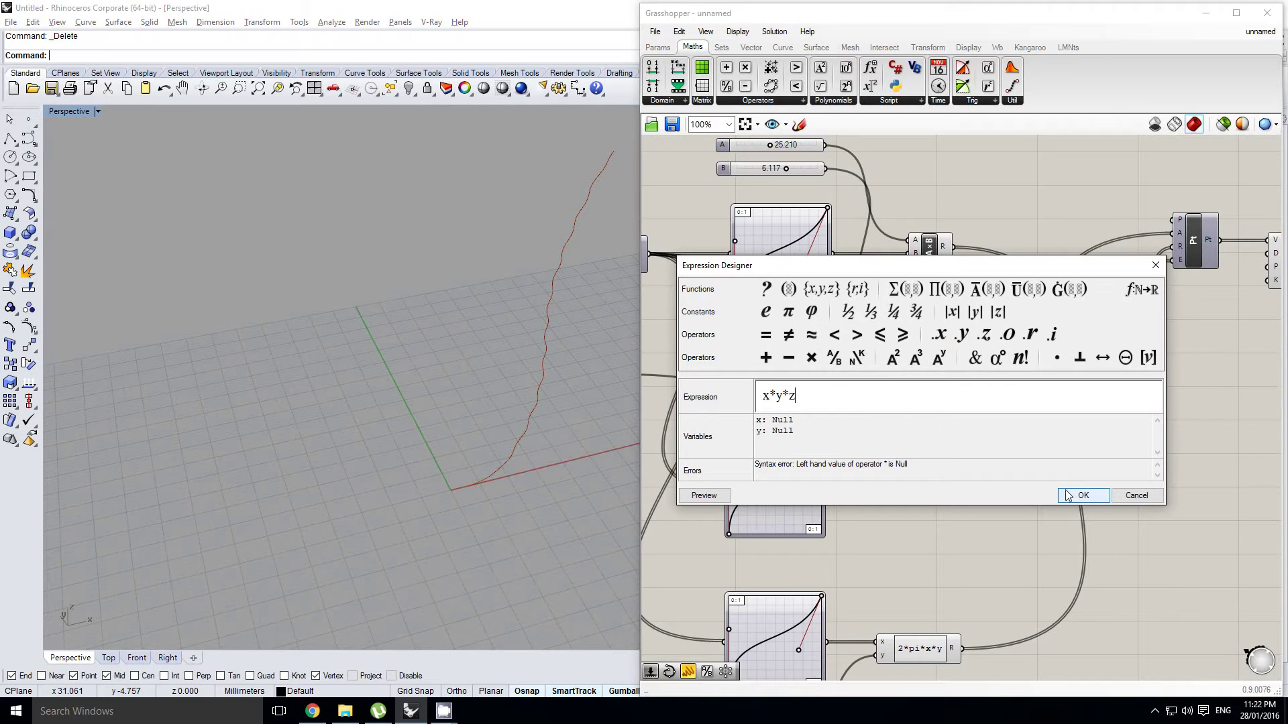
click(1068, 495)
Transfer the Sine Summation Graph Mapper and ripple slider wires from the middle Multiplication to the x and y inputs of the x*y*z Expression.
scroll(947, 393, up, 1)
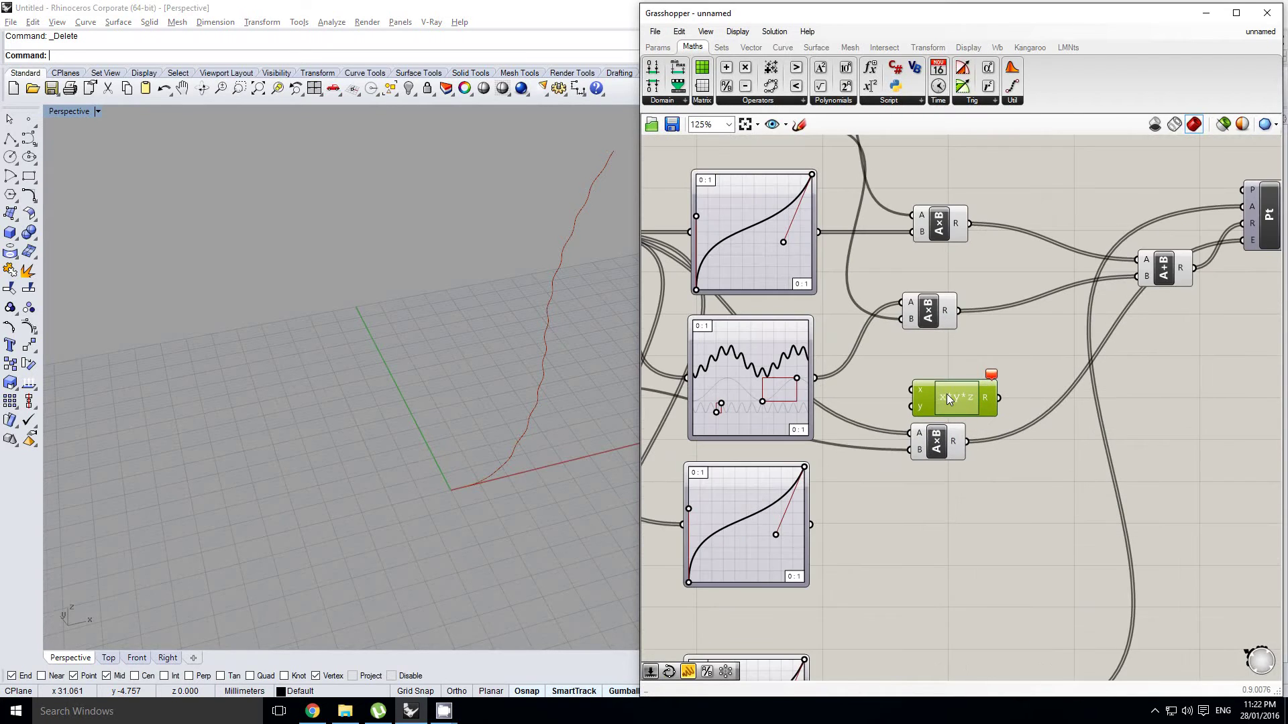
right_drag(859, 383, 966, 397)
click(865, 347)
scroll(921, 427, down, 1)
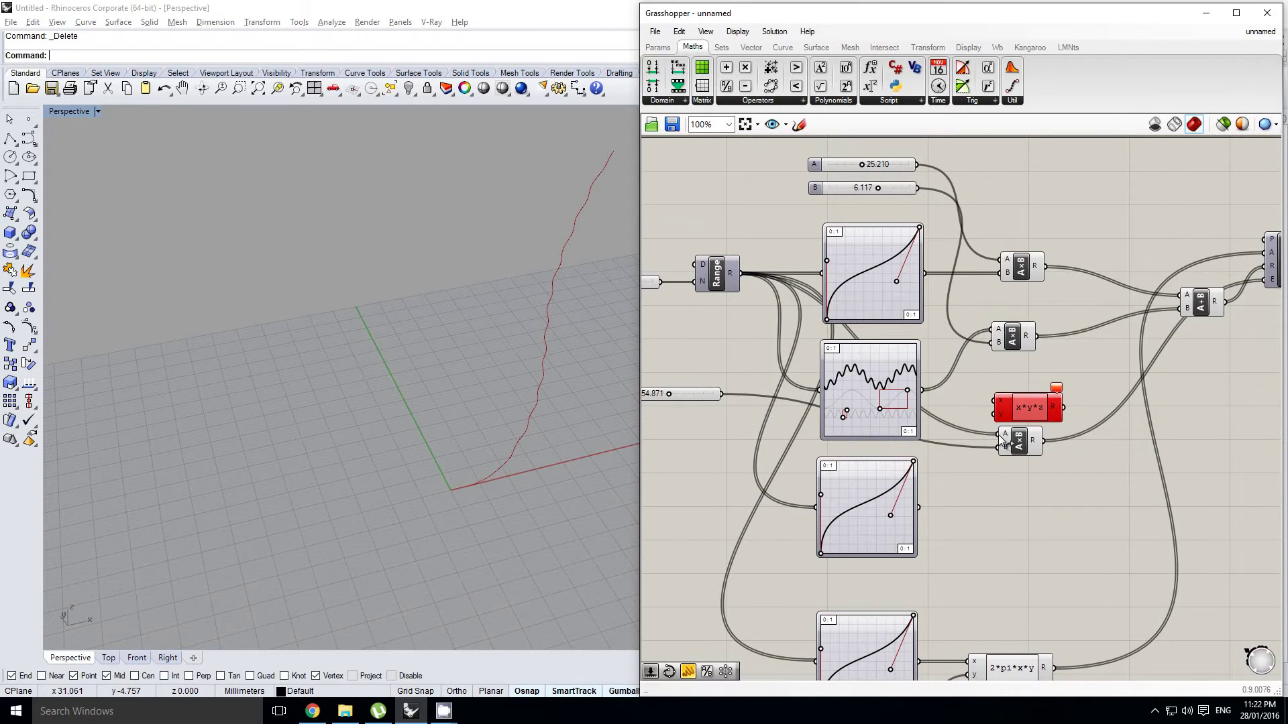
drag(1011, 417, 1004, 403)
scroll(988, 331, up, 2)
click(1013, 335)
right_drag(1012, 343, 940, 332)
scroll(942, 337, down, 1)
click(951, 356)
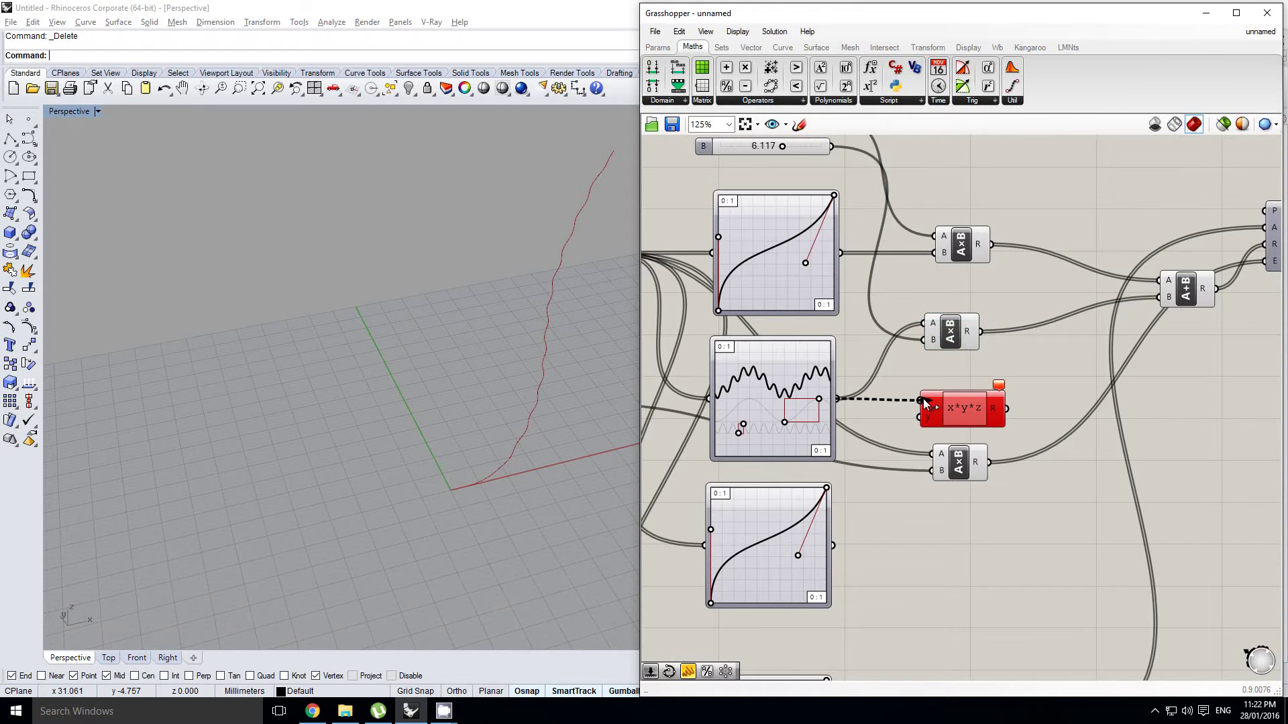
mouse_move(924, 398)
ctrl+shift+mouse_down()
mouse_move(963, 392)
mouse_move(932, 398)
ctrl+shift+mouse_up()
scroll(958, 377, down, 1)
scroll(946, 408, up, 3)
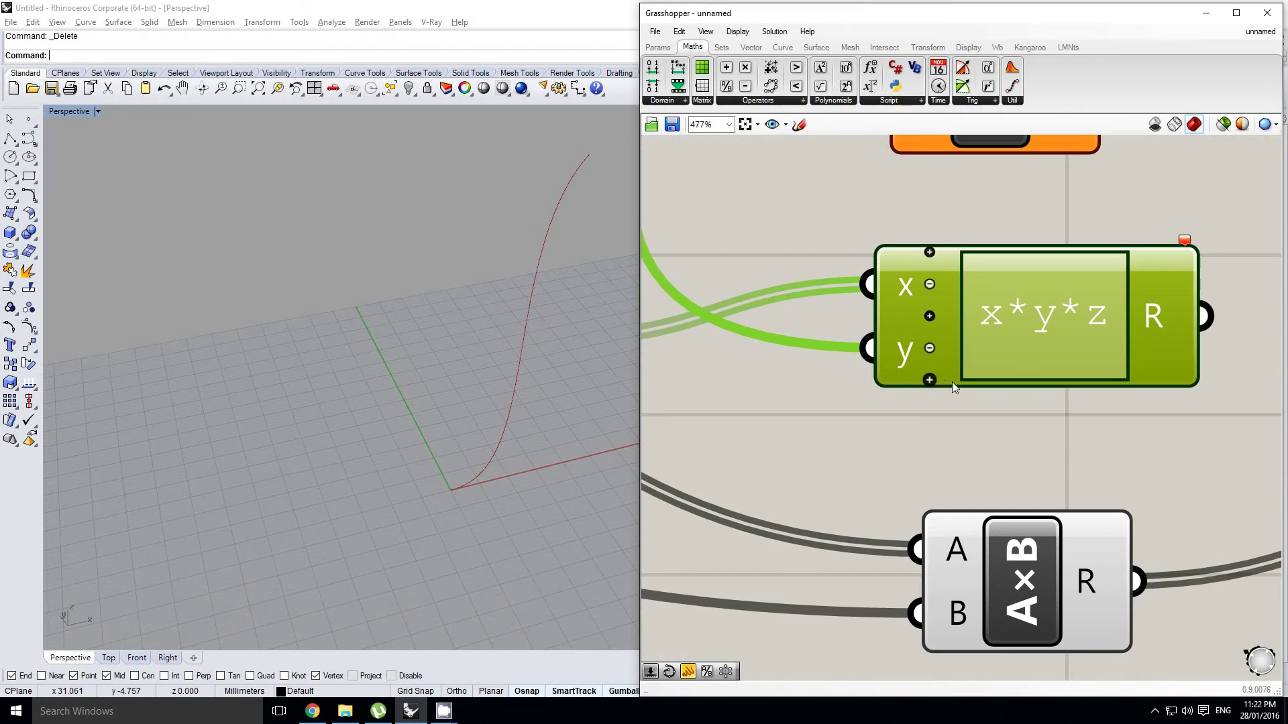
Add a third input z to the x*y*z Expression and connect the duplicated Bezier Graph Mapper to it.
click(940, 379)
right_drag(911, 428, 955, 407)
right_drag(883, 502, 934, 458)
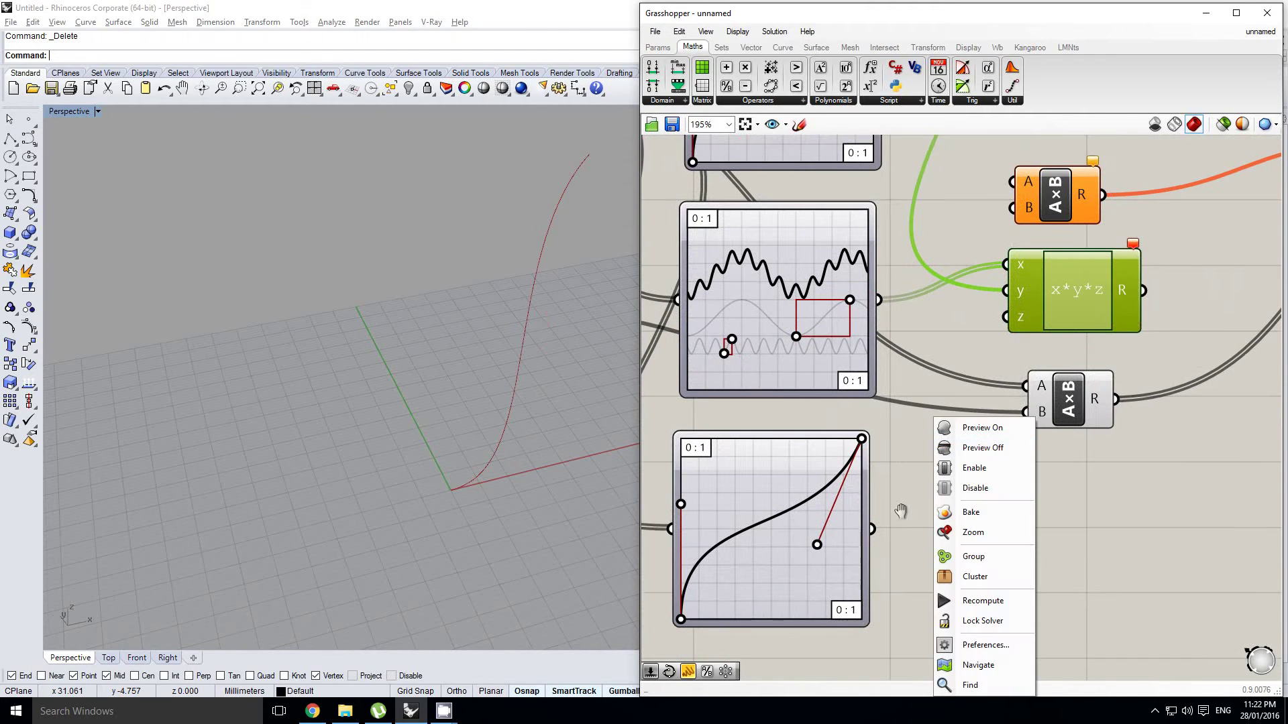
click(897, 515)
drag(873, 530, 998, 325)
Feed the x*y*z Expression result into input B of the Addition component in place of the old Multiplication result.
scroll(1015, 329, down, 3)
scroll(1073, 336, up, 1)
right_drag(1087, 327, 948, 396)
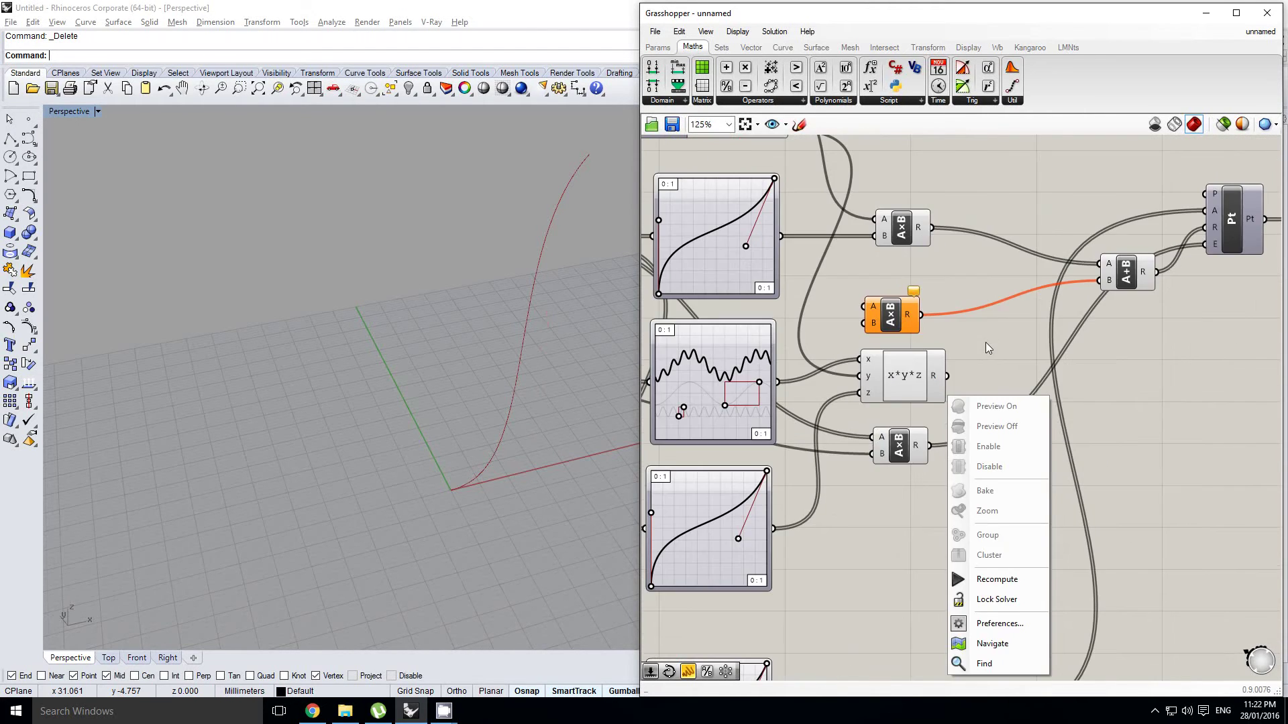
click(984, 343)
drag(1106, 280, 1106, 281)
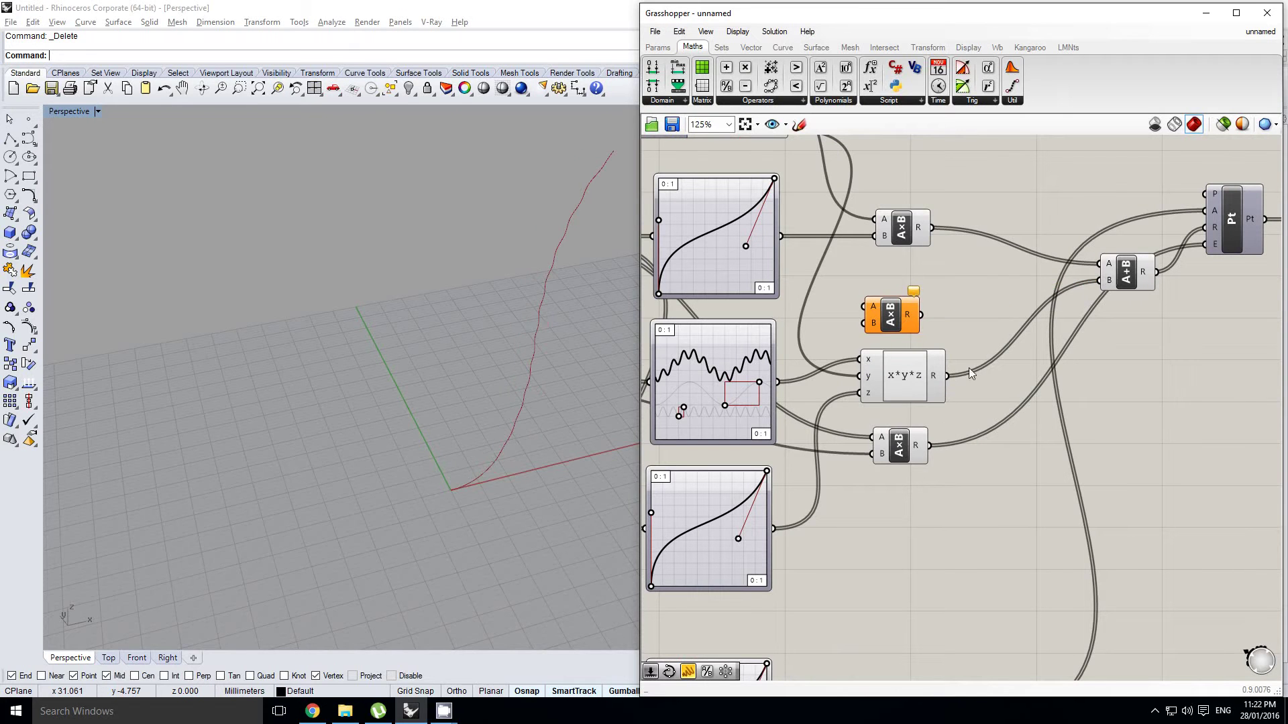
Examine the resulting profile curve from another angle, highlighting the Interpolate component.
right_drag(603, 410, 500, 446)
right_drag(1240, 246, 998, 295)
click(1112, 273)
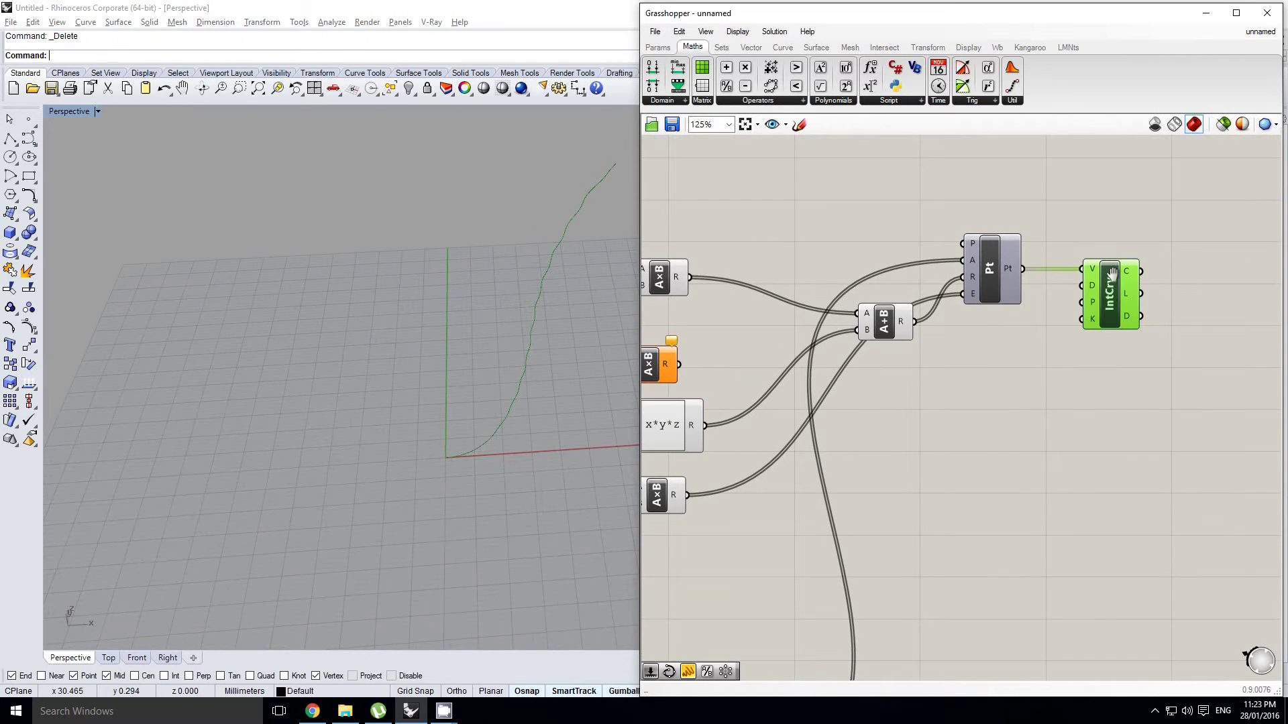
mouse_move(452, 440)
right_down()
mouse_move(412, 482)
mouse_move(450, 417)
right_up()
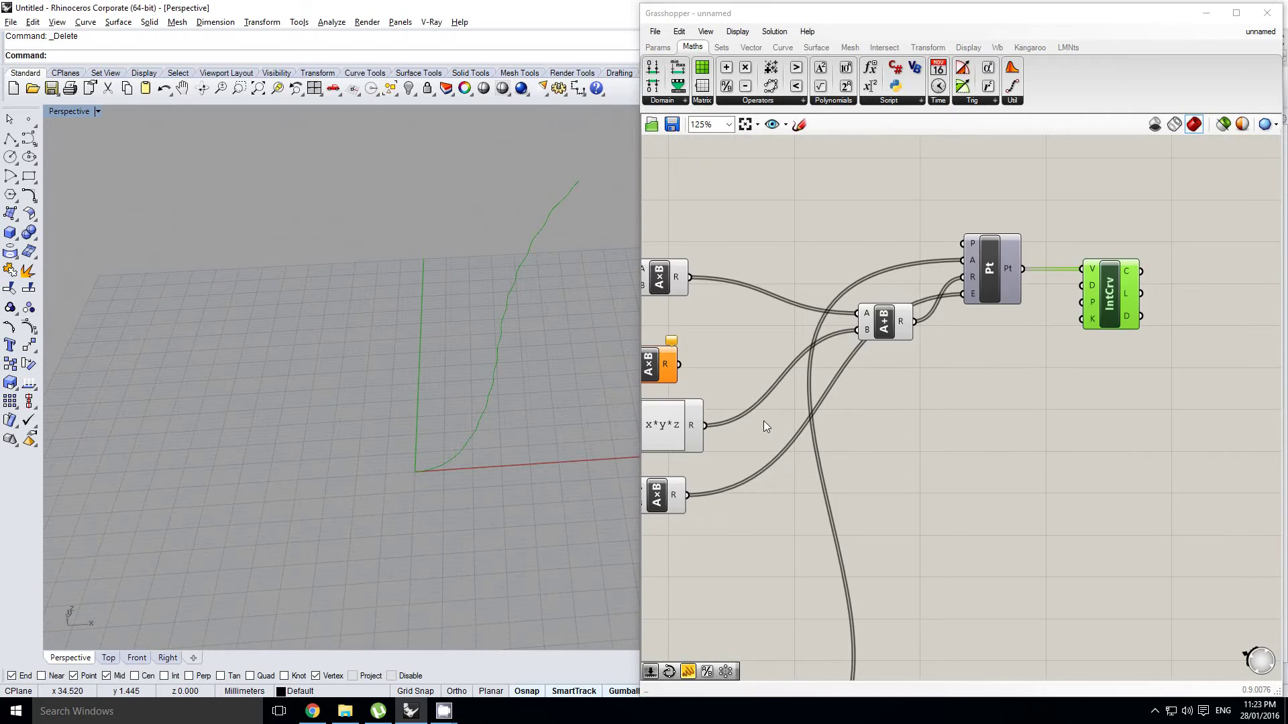
Reshape the Bezier Graph Mapper feeding z by moving its start handle up and inward and its end handle slightly up and inward.
right_drag(762, 448, 970, 406)
scroll(970, 402, down, 2)
right_drag(919, 455, 1006, 417)
scroll(891, 452, up, 4)
click(984, 462)
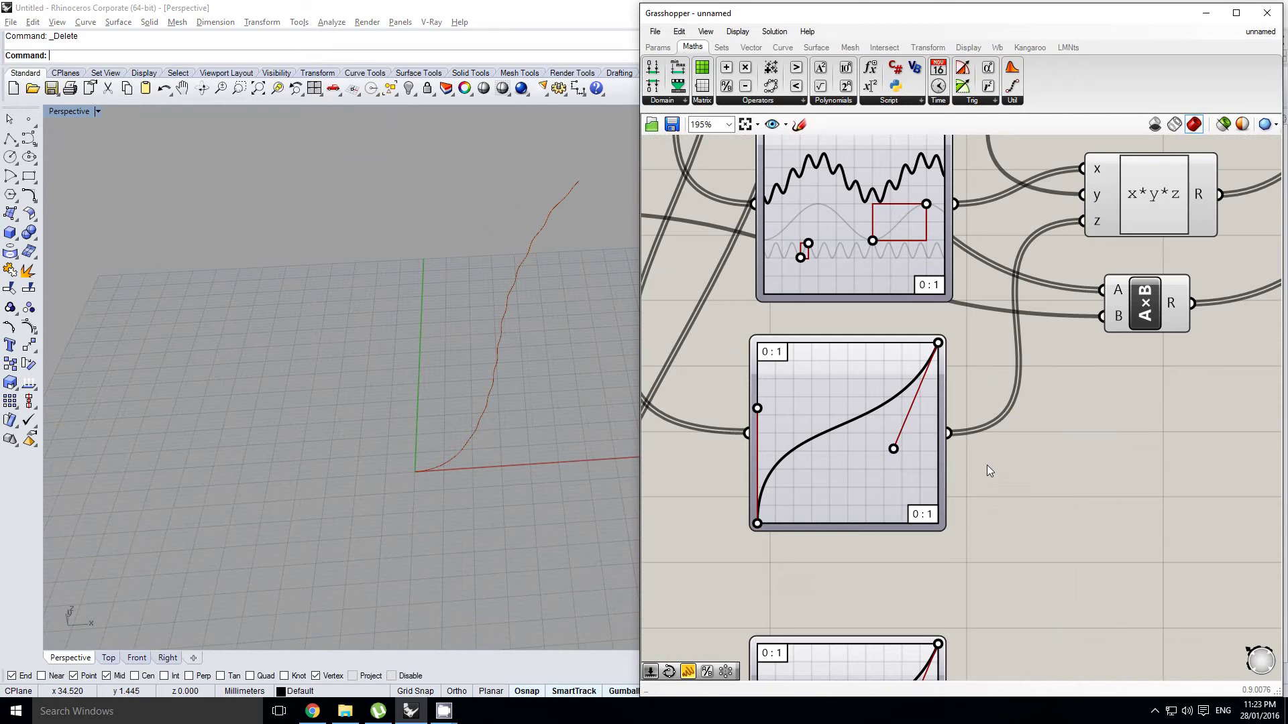
scroll(843, 445, up, 2)
right_drag(476, 376, 505, 274)
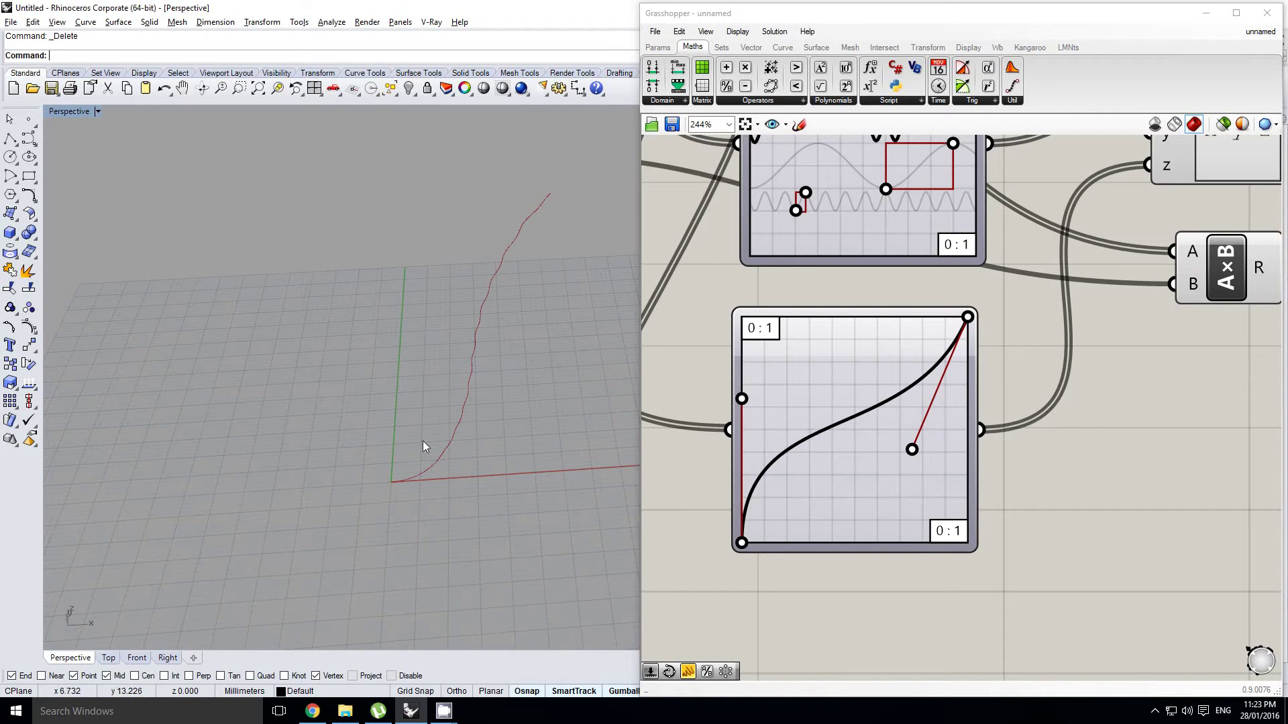
right_drag(423, 442, 460, 447)
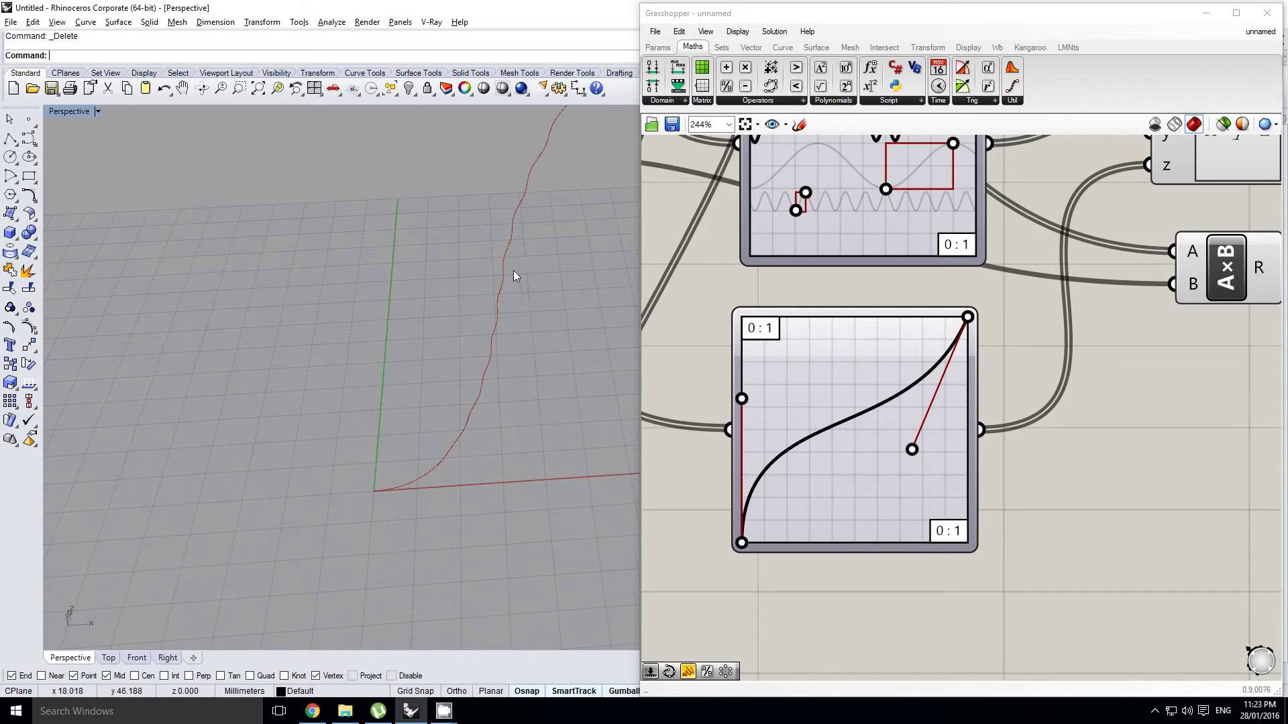
right_drag(513, 271, 454, 301)
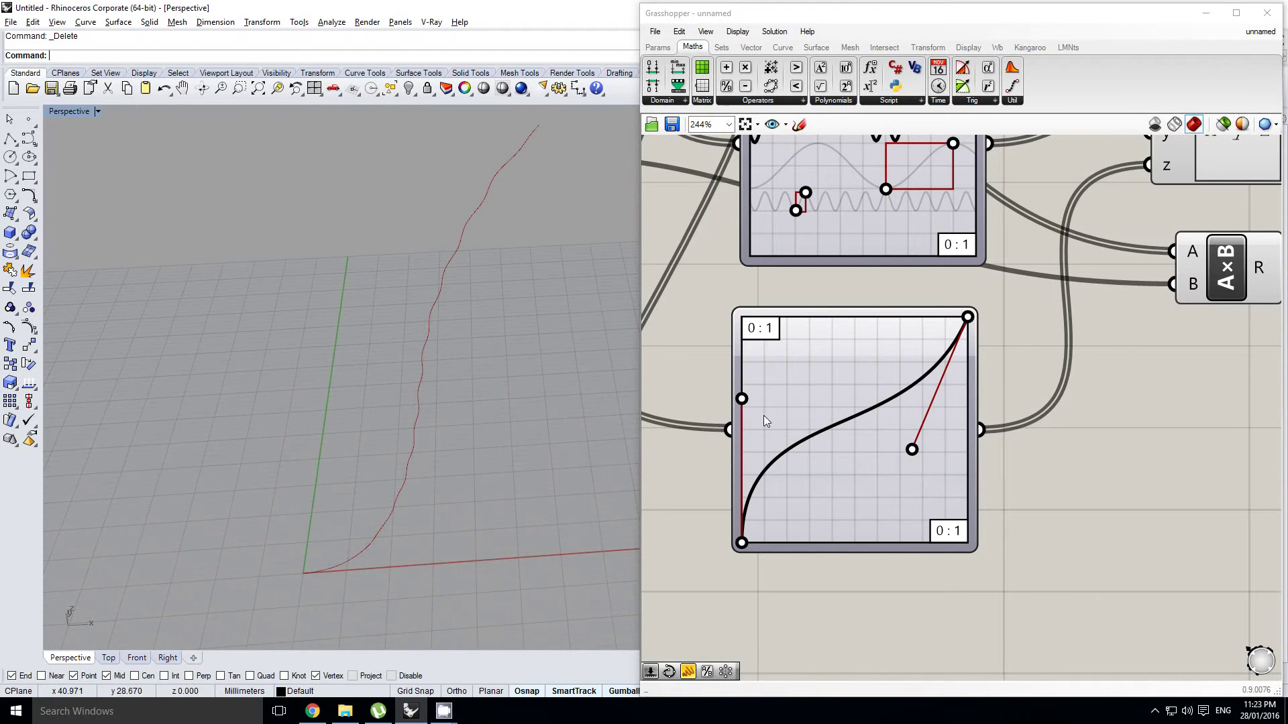
drag(741, 399, 819, 327)
drag(914, 452, 888, 434)
Examine the rippled profile curve from a low perspective angle, checking the ripples from the origin upward.
scroll(1007, 397, down, 6)
scroll(1031, 394, up, 2)
right_drag(1009, 344, 987, 447)
click(1003, 319)
right_drag(726, 324, 730, 353)
shift+right_drag(613, 345, 590, 366)
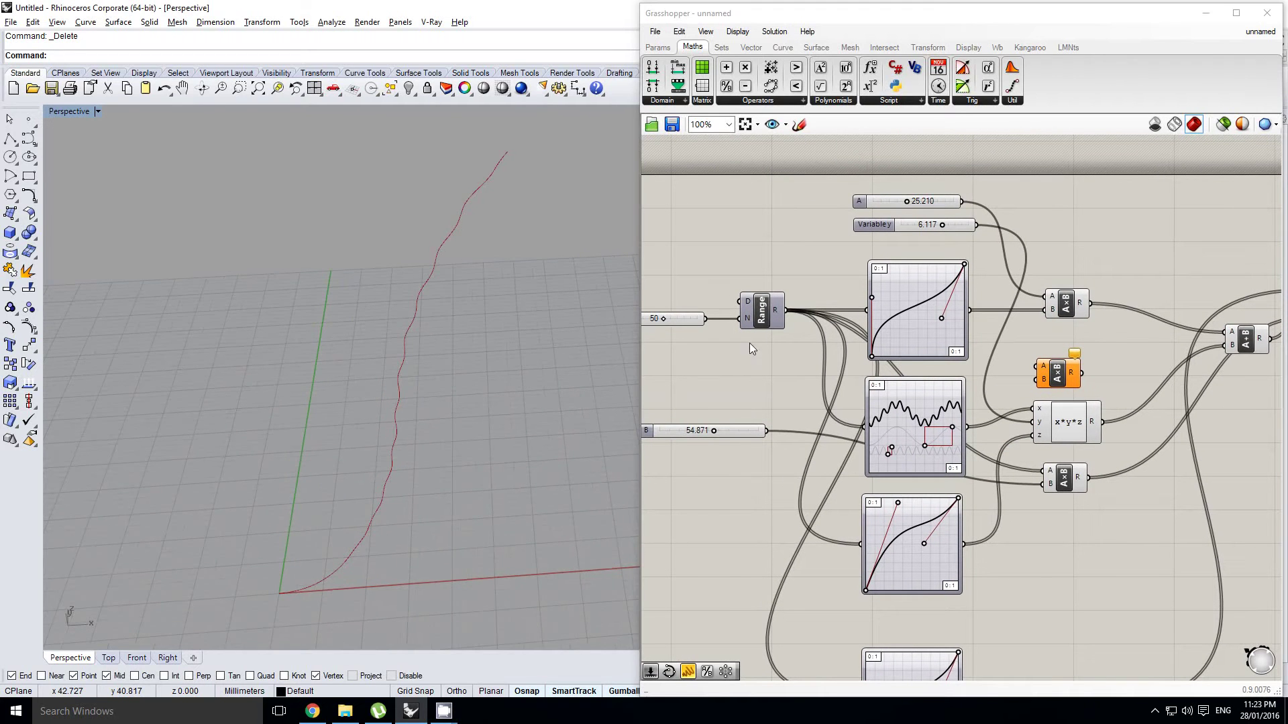
right_drag(448, 436, 198, 433)
right_drag(337, 577, 308, 476)
right_drag(354, 560, 323, 530)
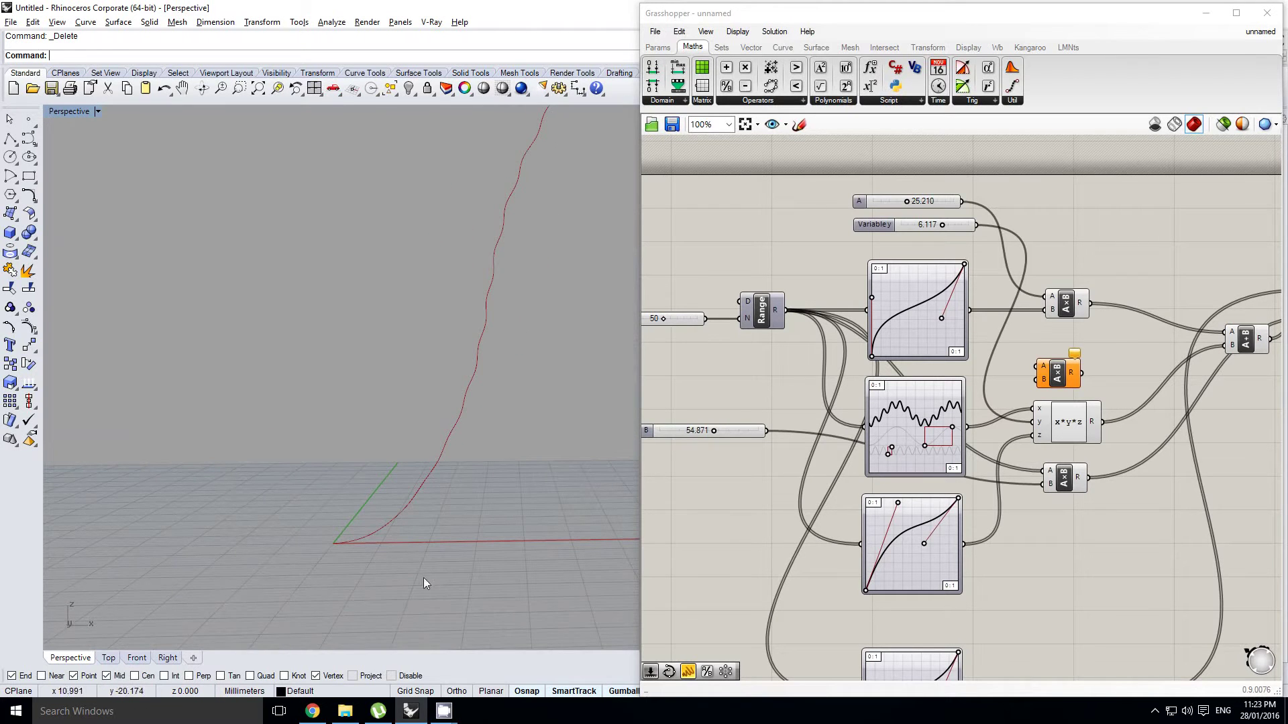
right_drag(644, 382, 696, 397)
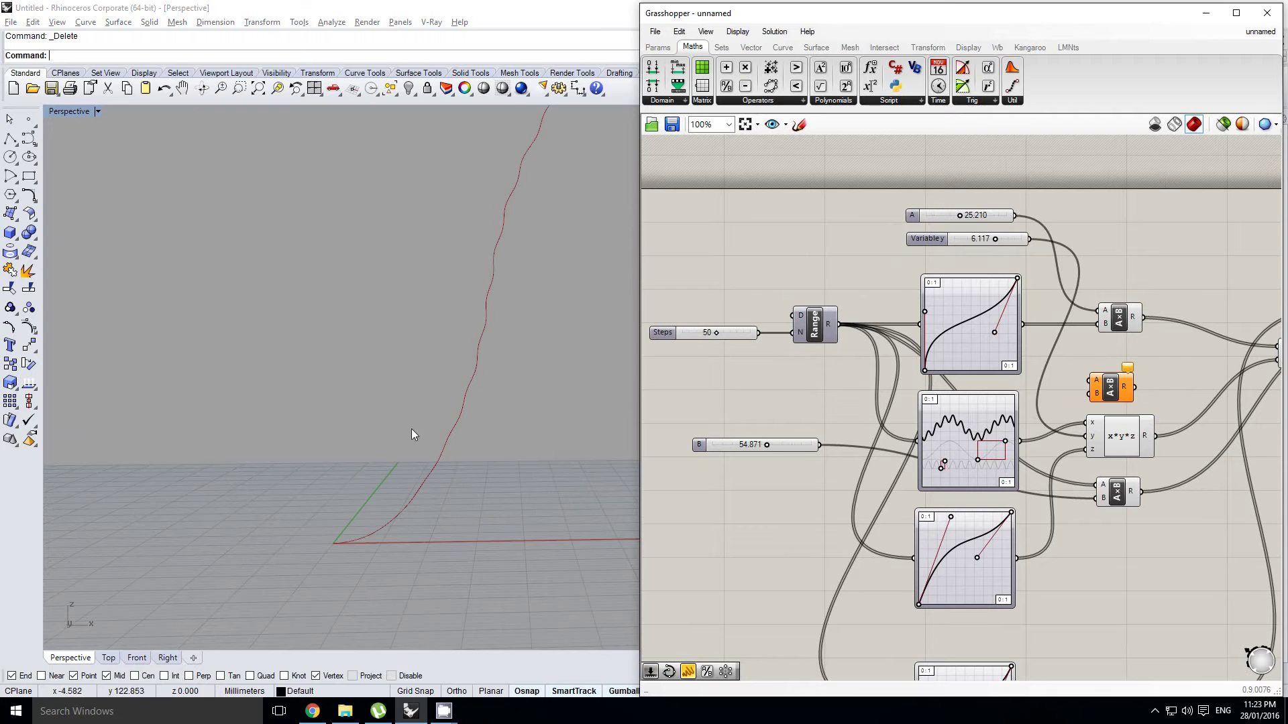
right_drag(412, 428, 417, 433)
right_drag(863, 373, 831, 389)
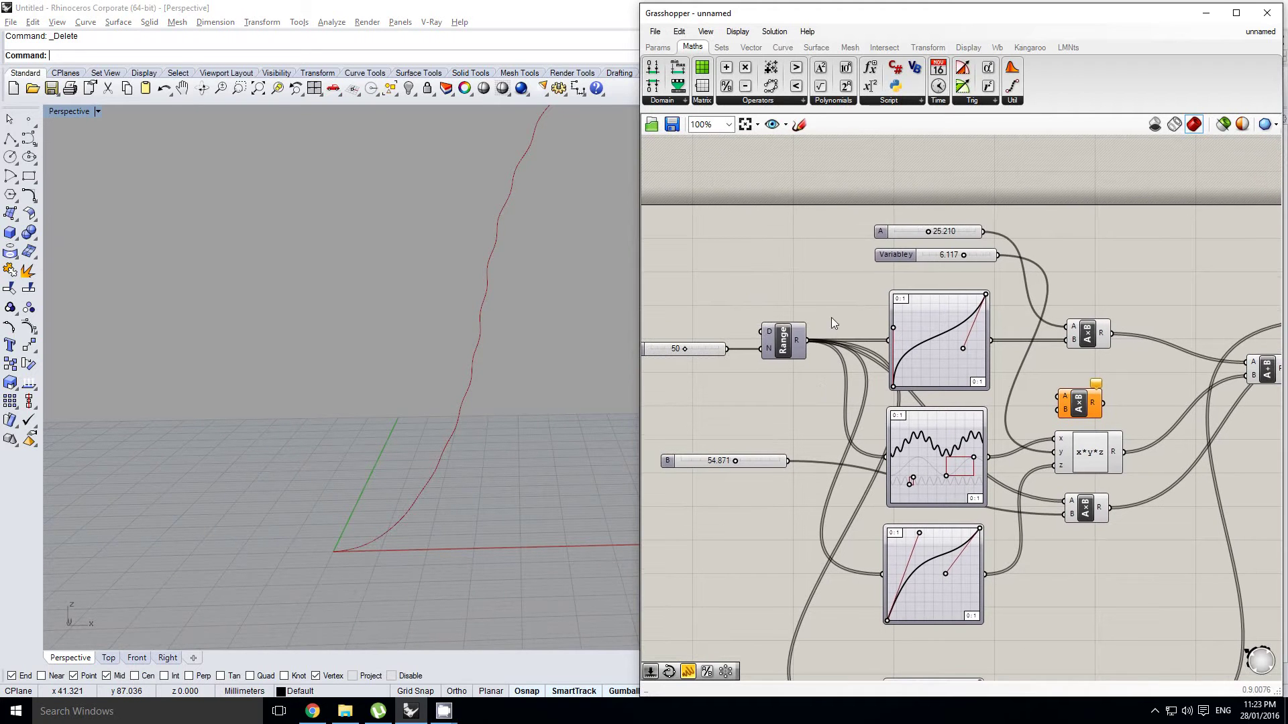
scroll(877, 323, down, 1)
scroll(862, 344, up, 1)
Move the angle Graph Mapper, its Variable y slider and the 2*pi*x*y Expression up, closer to the Graph Mapper above.
right_drag(877, 324, 823, 224)
right_drag(950, 597, 919, 546)
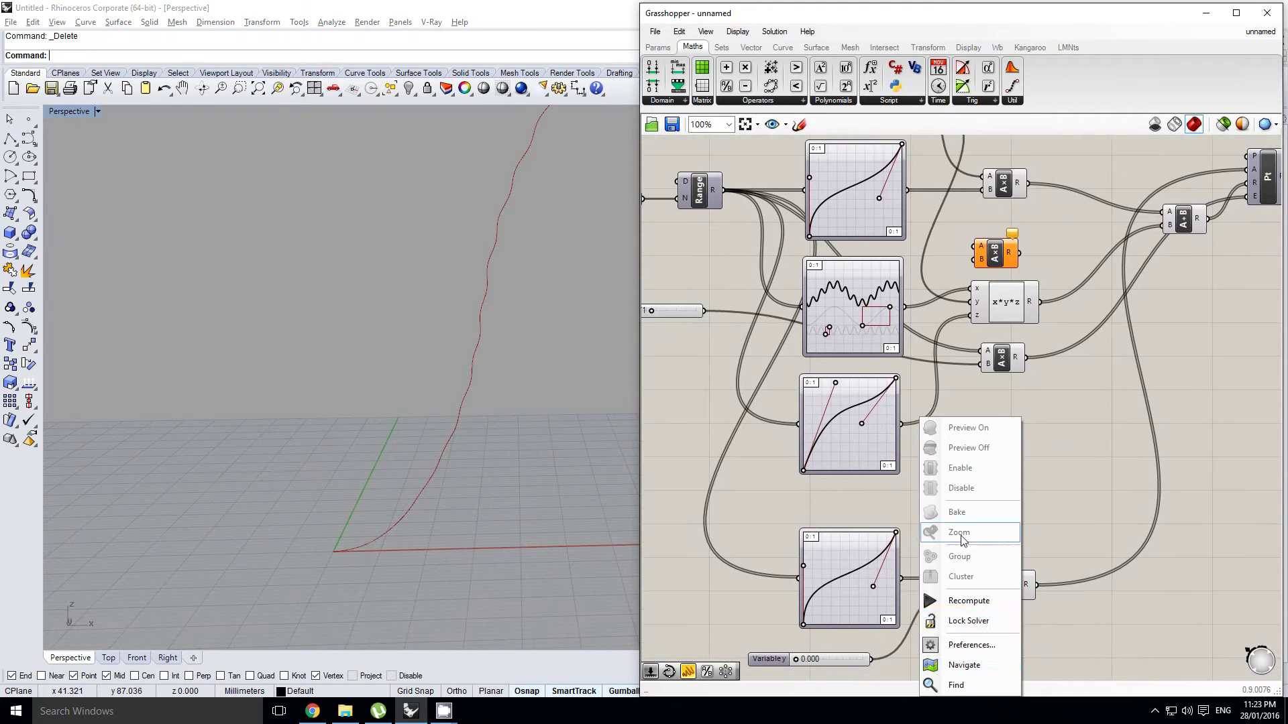
click(1100, 584)
scroll(1100, 584, down, 3)
drag(1071, 650, 981, 542)
scroll(974, 562, up, 1)
scroll(1012, 501, up, 1)
click(1047, 467)
right_drag(1085, 421, 1031, 470)
click(979, 373)
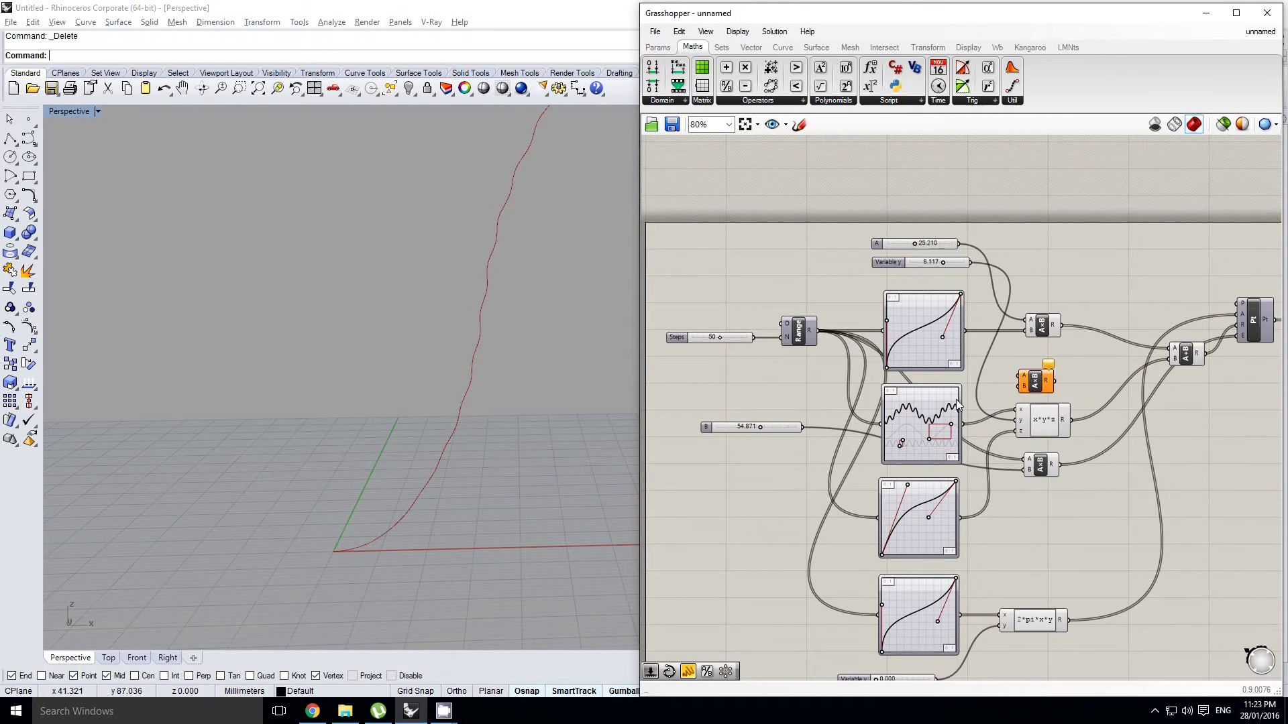
Trace the Pt component's elevation input E back to the Multiplication component that feeds it.
right_drag(831, 386, 803, 419)
scroll(1085, 389, up, 3)
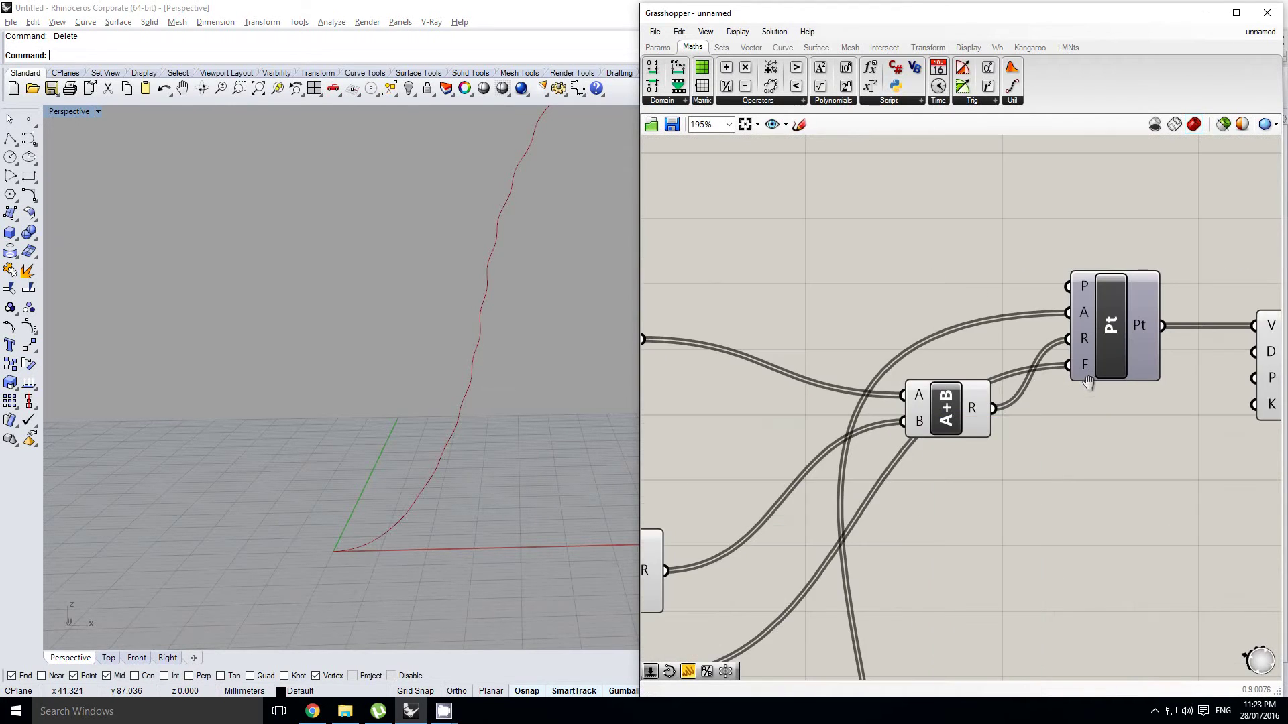
scroll(1088, 369, down, 2)
click(1087, 365)
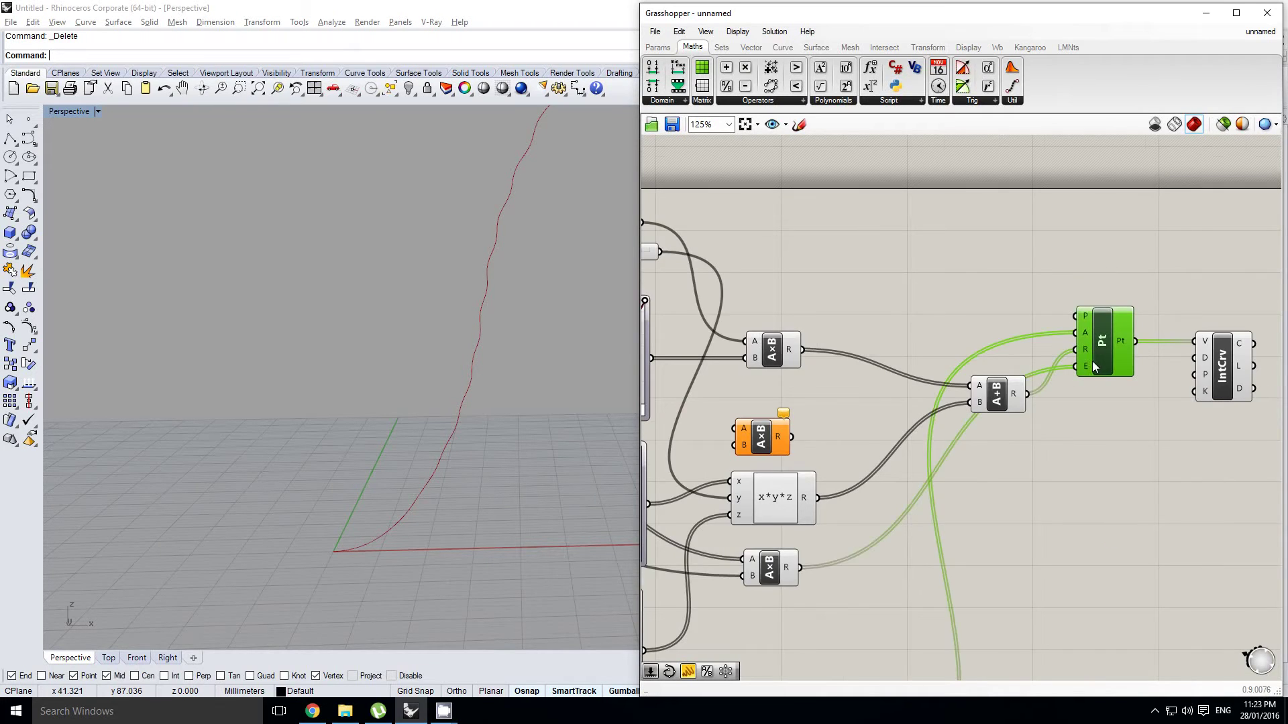
scroll(1092, 361, down, 1)
click(850, 484)
right_drag(856, 487, 922, 495)
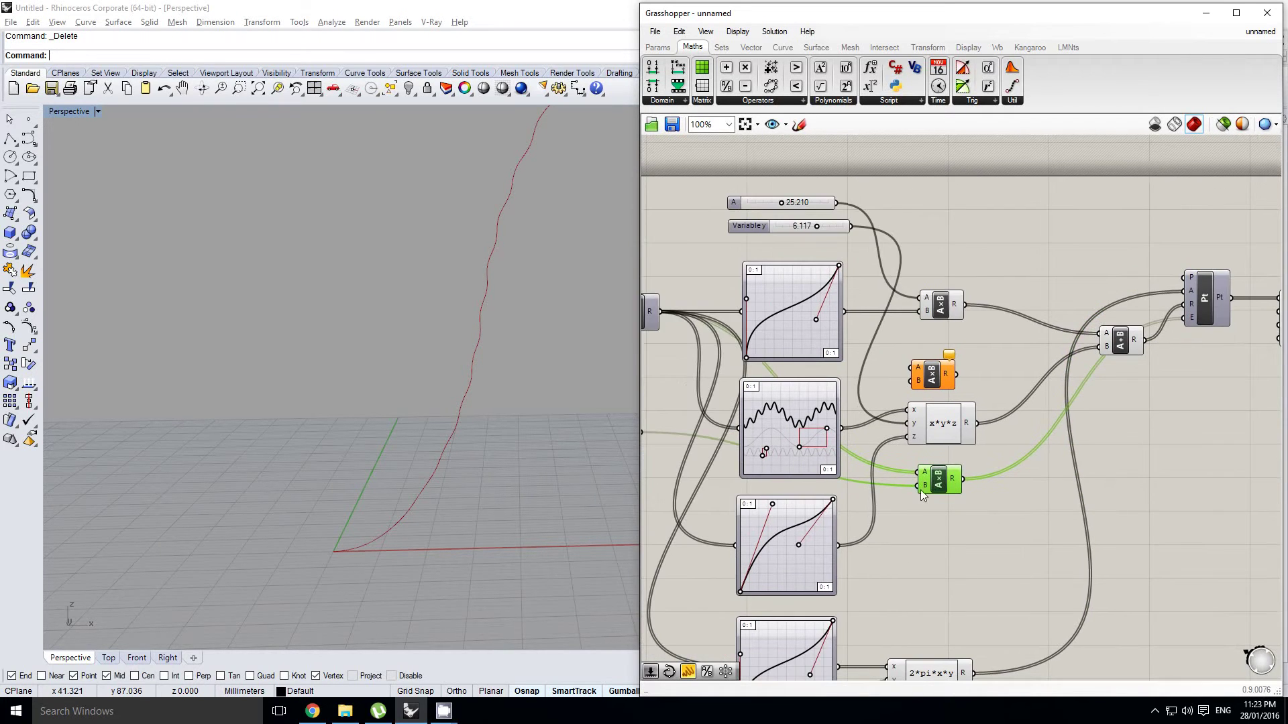
scroll(939, 492, down, 3)
scroll(916, 505, up, 2)
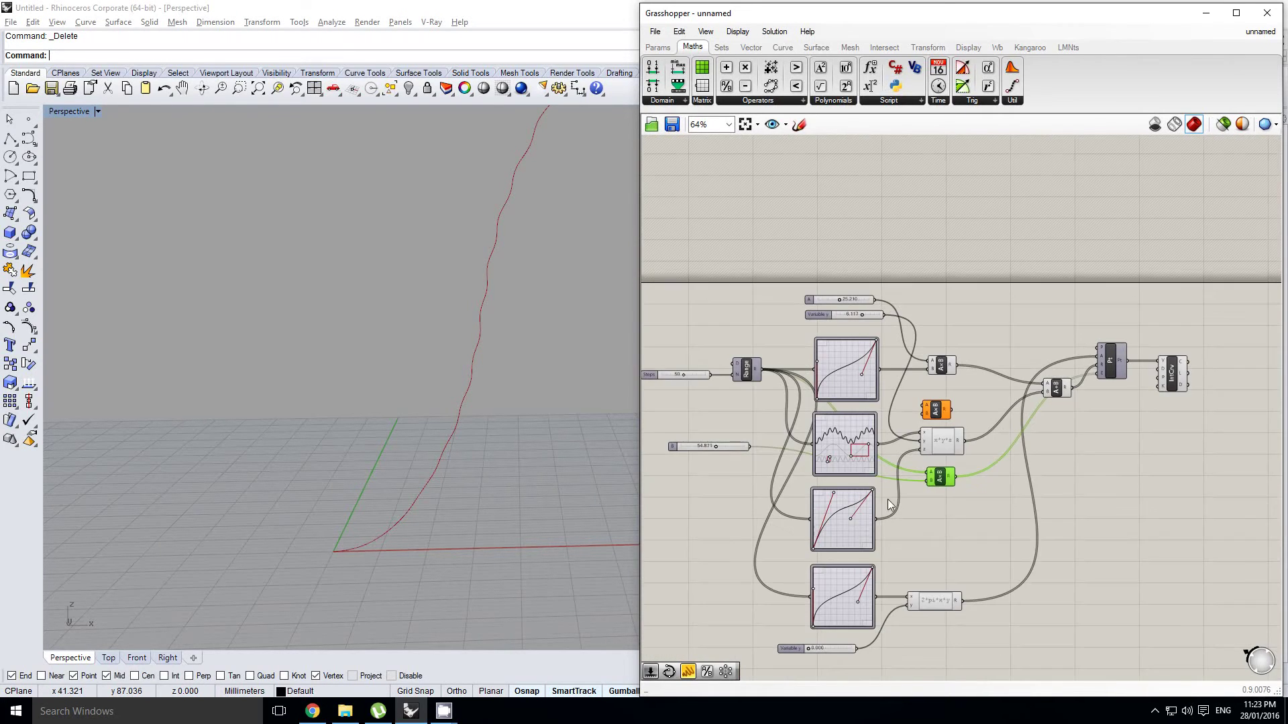
right_click(776, 475)
scroll(789, 482, up, 1)
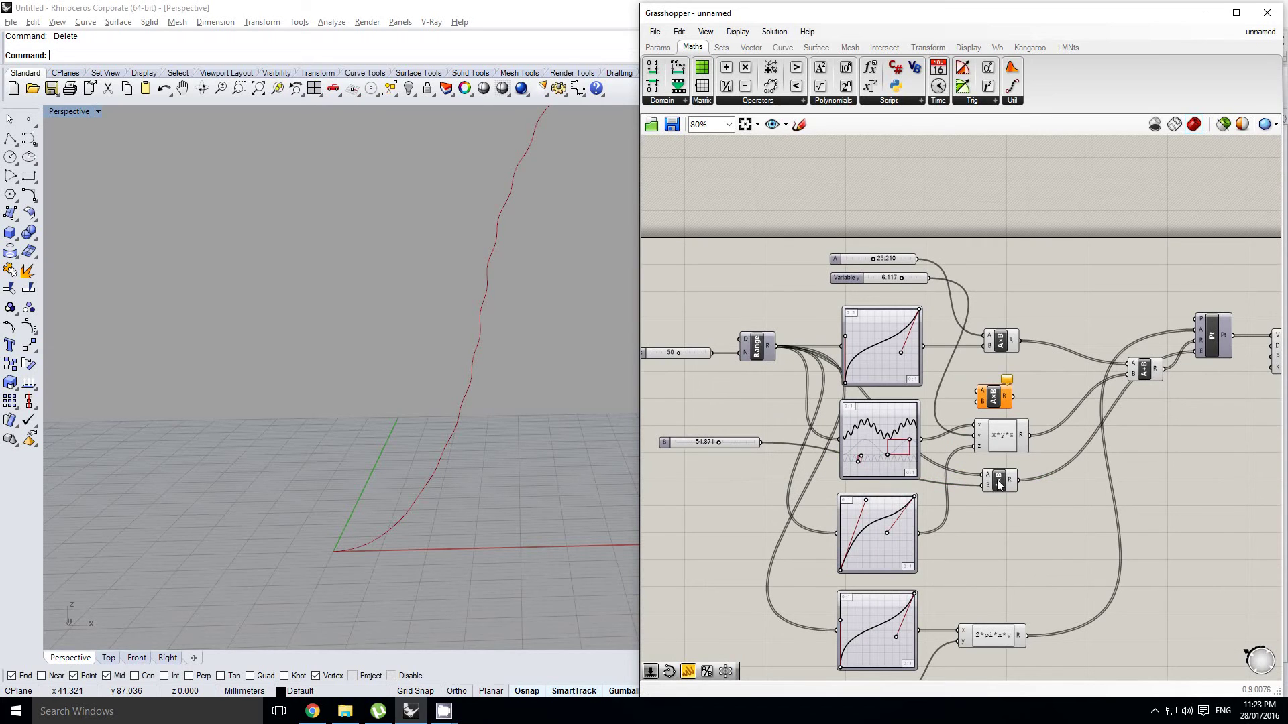
Add a new Expression component below the elevation Multiplication and a Number Slider below the elevation slider B.
drag(869, 86, 992, 509)
click(657, 47)
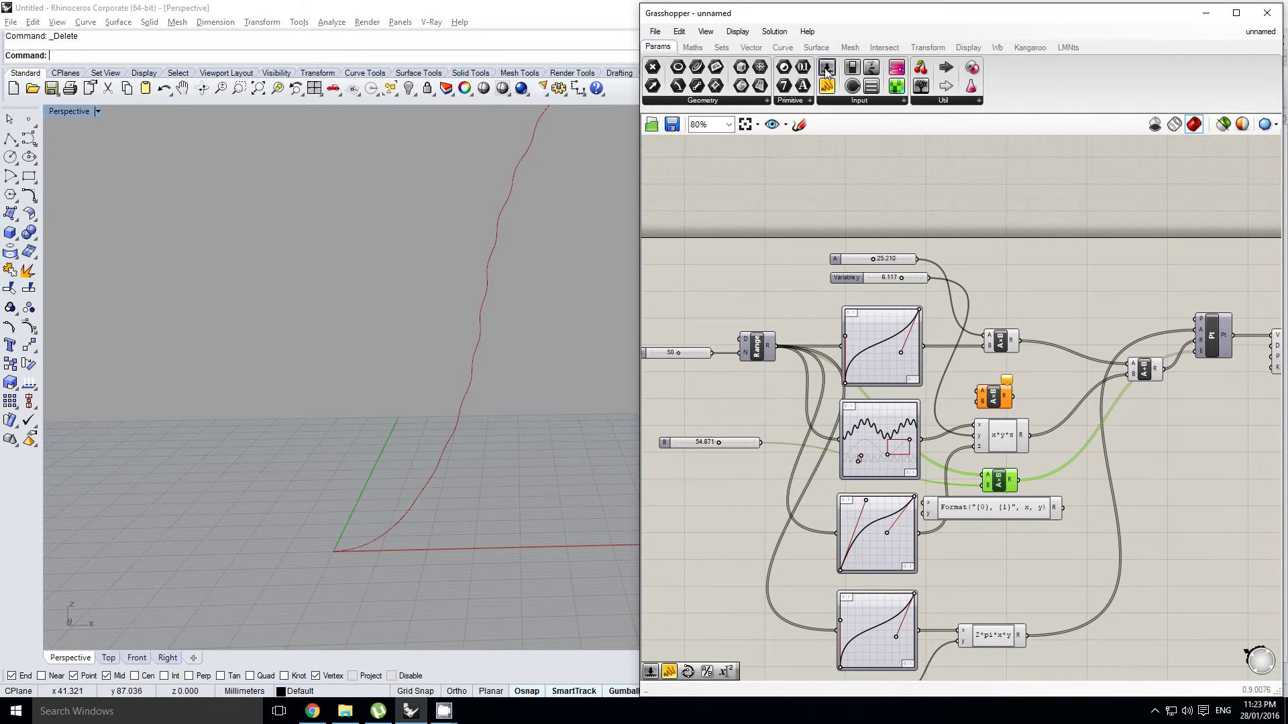
drag(827, 67, 716, 492)
right_drag(715, 487, 764, 474)
click(732, 473)
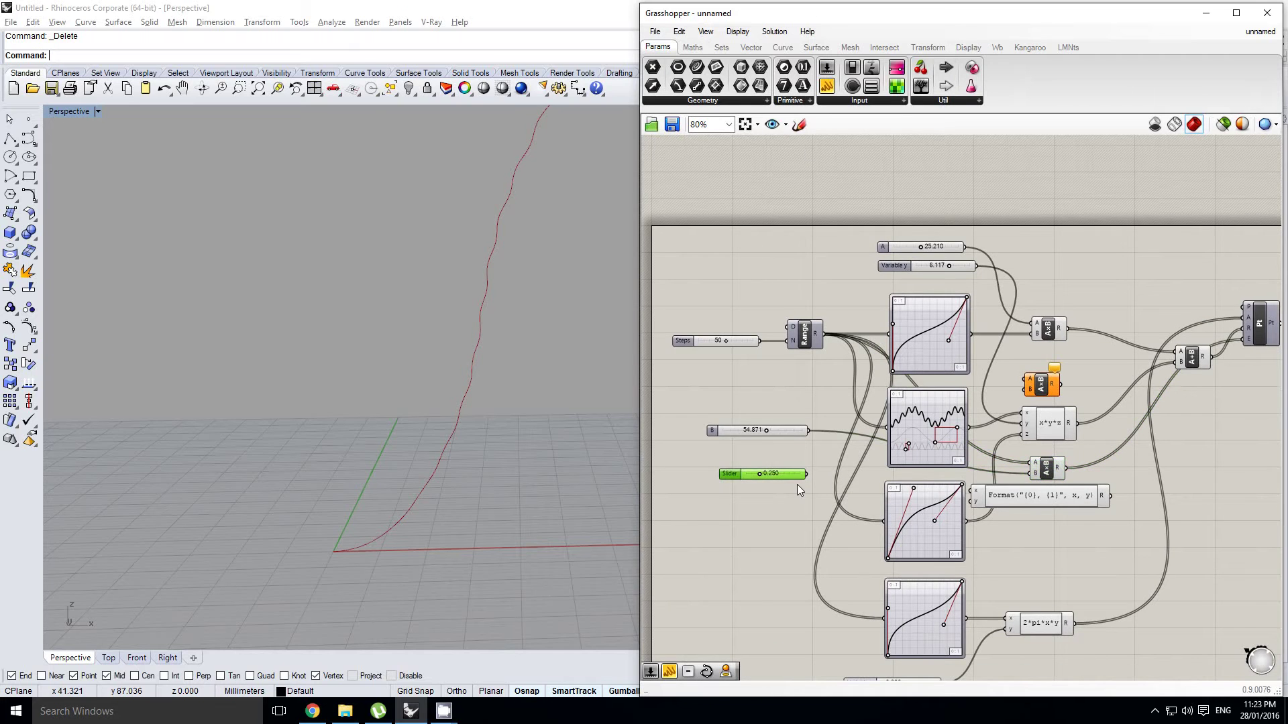
Set the new Expression component's formula to x^(1/y)*z.
scroll(798, 483, up, 1)
right_drag(1067, 505, 993, 488)
click(994, 488)
double_click(993, 489)
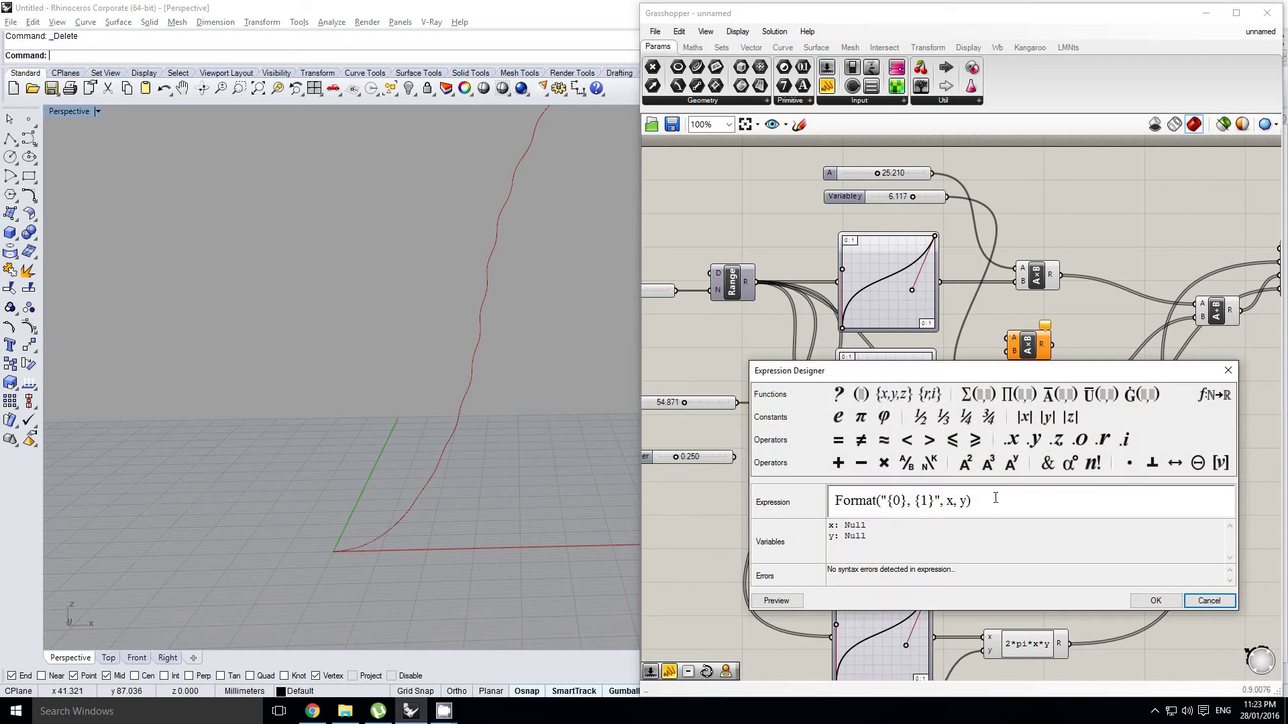
text(x)
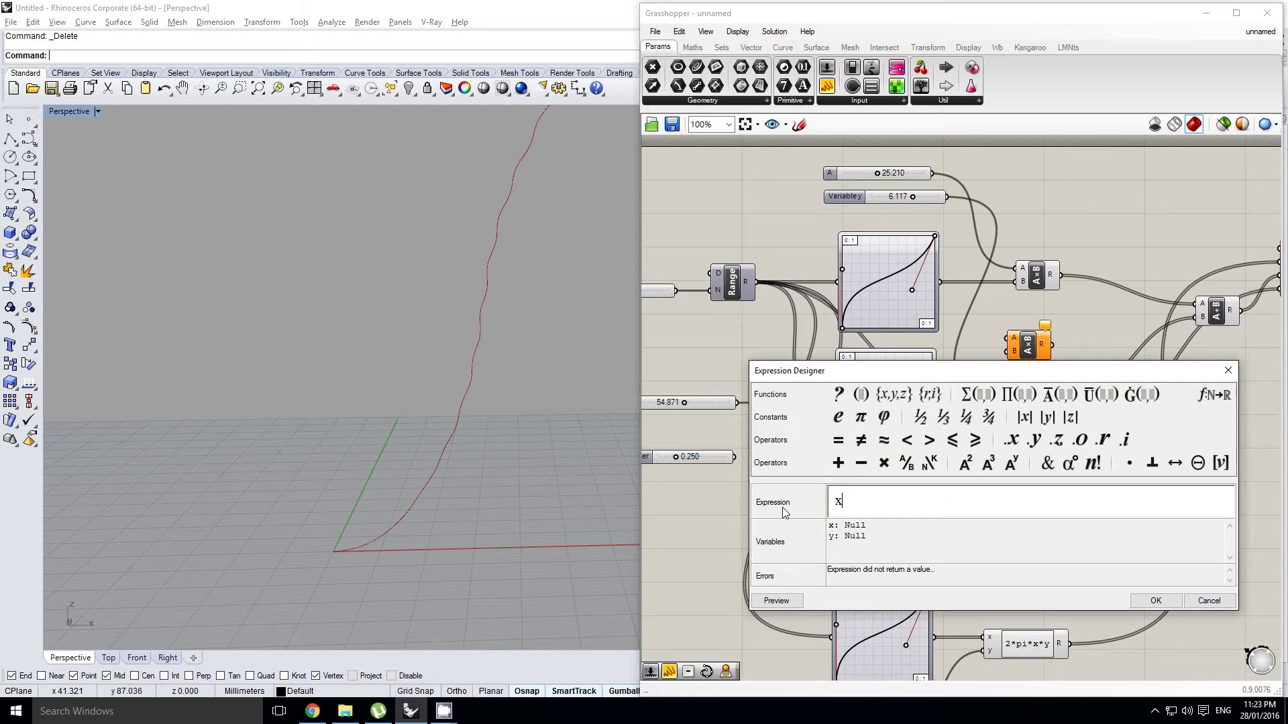
text(^)
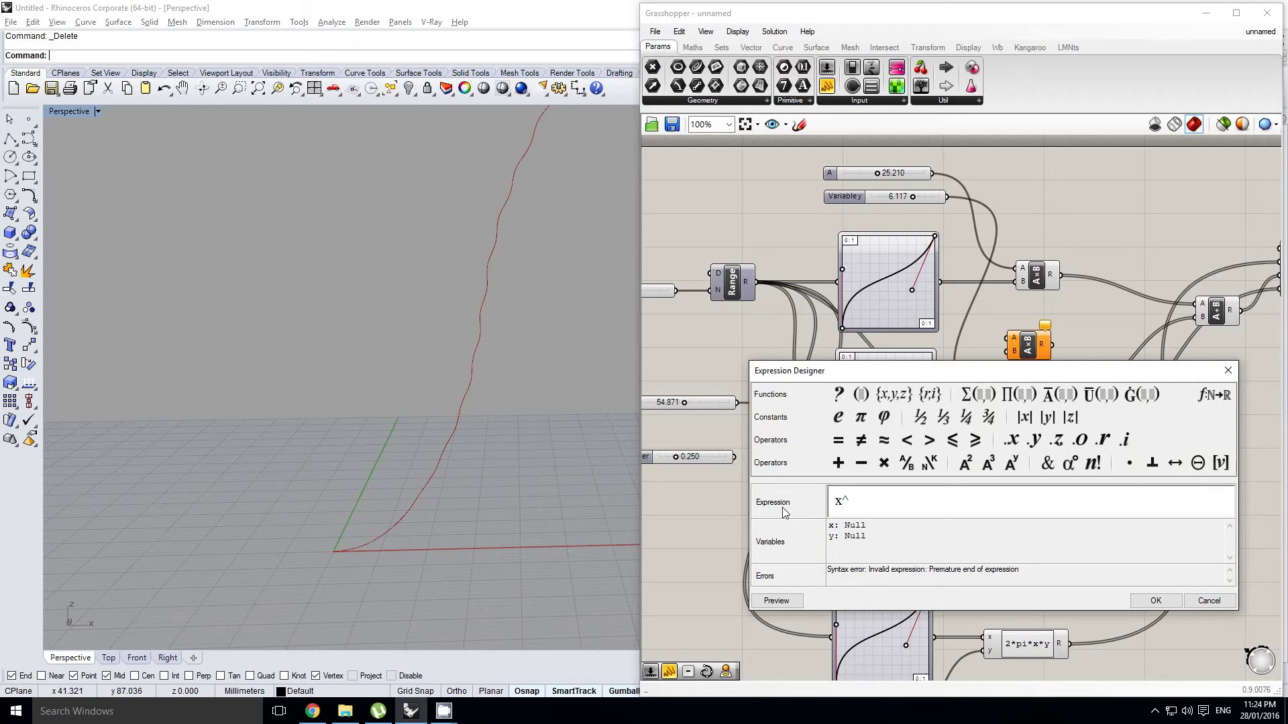
text(()
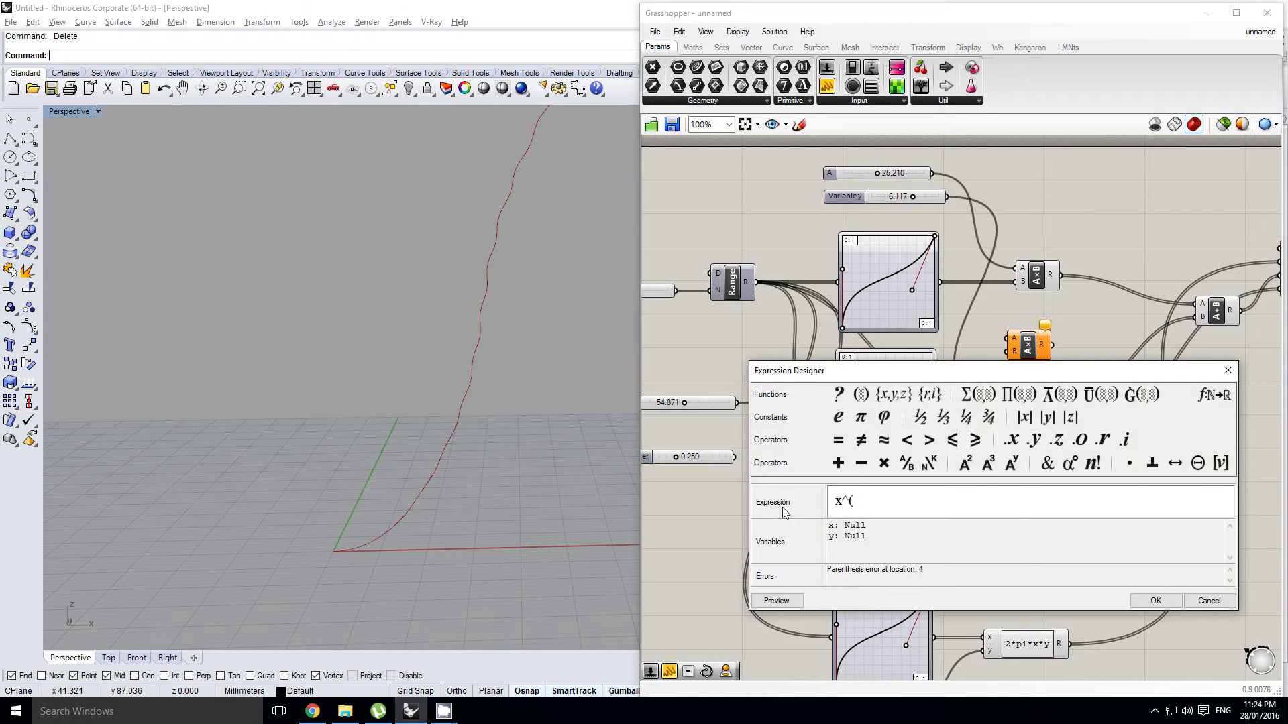
text(1/y)*z)
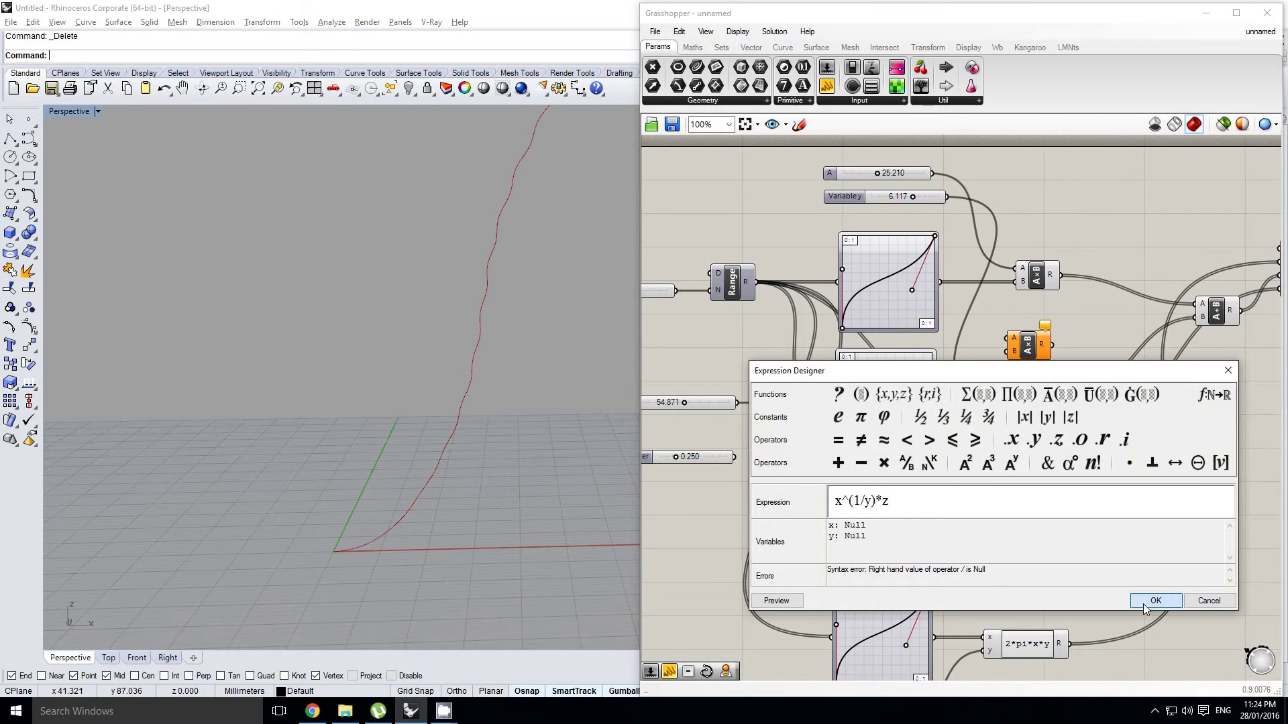
click(1142, 603)
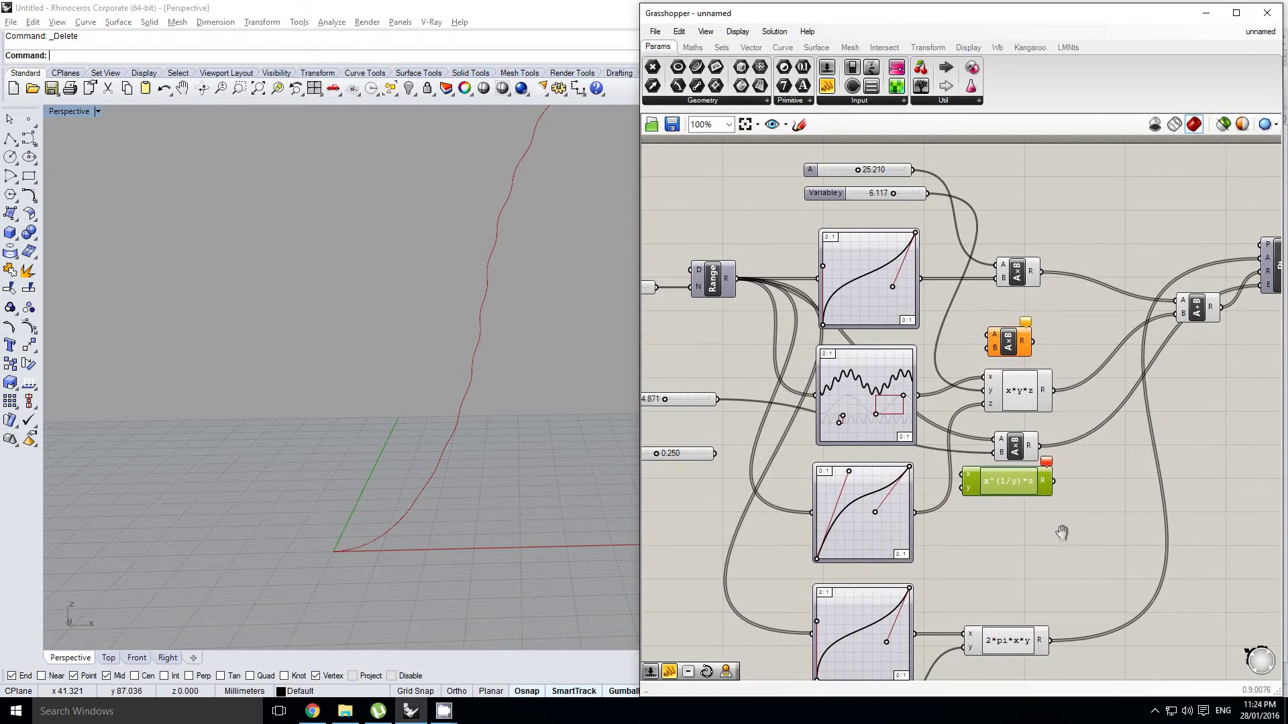
Add a third input, z, to the x^(1/y)*z Expression component.
scroll(945, 511, up, 6)
click(946, 511)
scroll(1017, 482, down, 4)
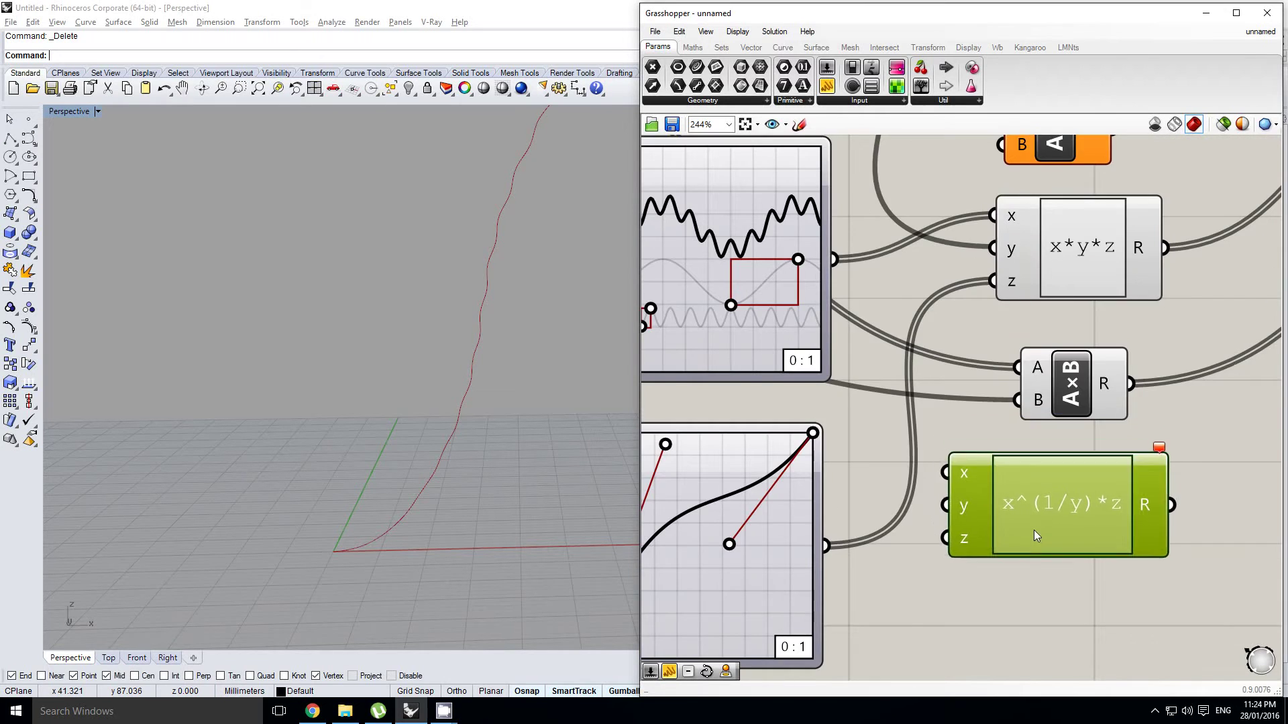
Rewire the elevation Multiplication's Range input to the Expression's x and slider B to z, and connect the 0.250 slider to y.
scroll(1067, 458, down, 2)
right_drag(1034, 446, 1012, 415)
click(1080, 428)
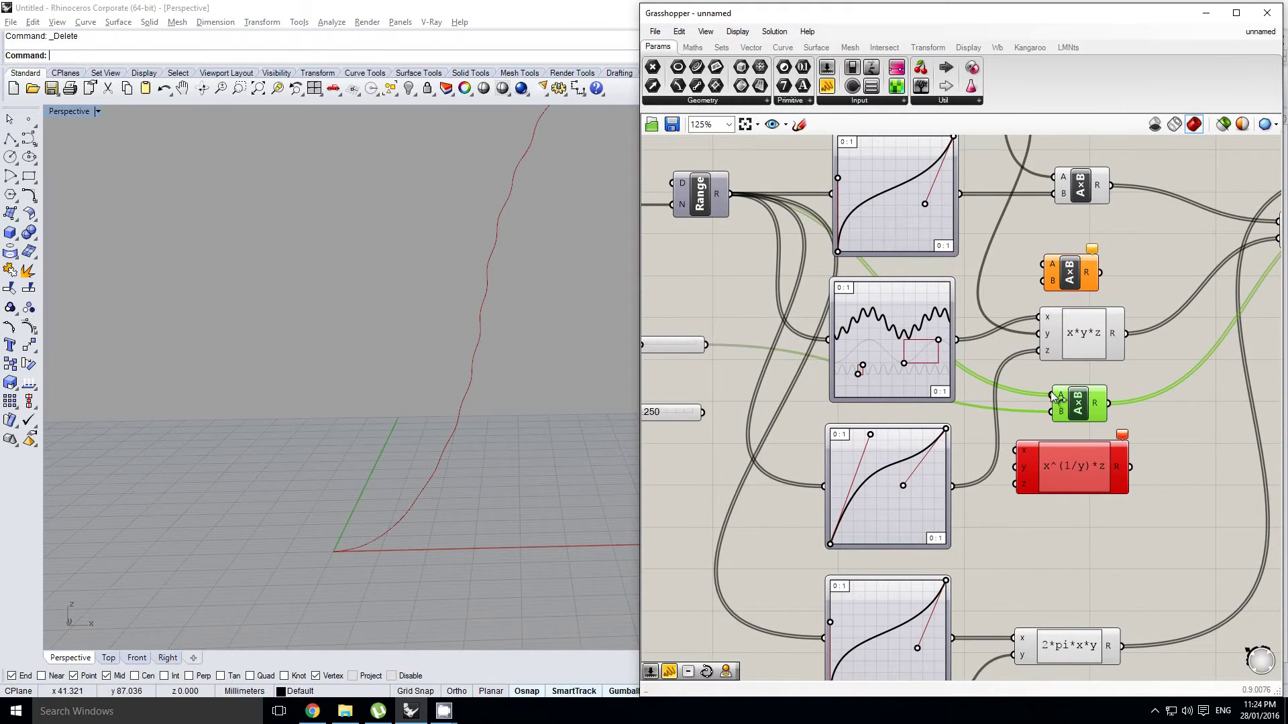
ctrl+shift+drag(1051, 396, 1043, 477)
scroll(1069, 468, down, 2)
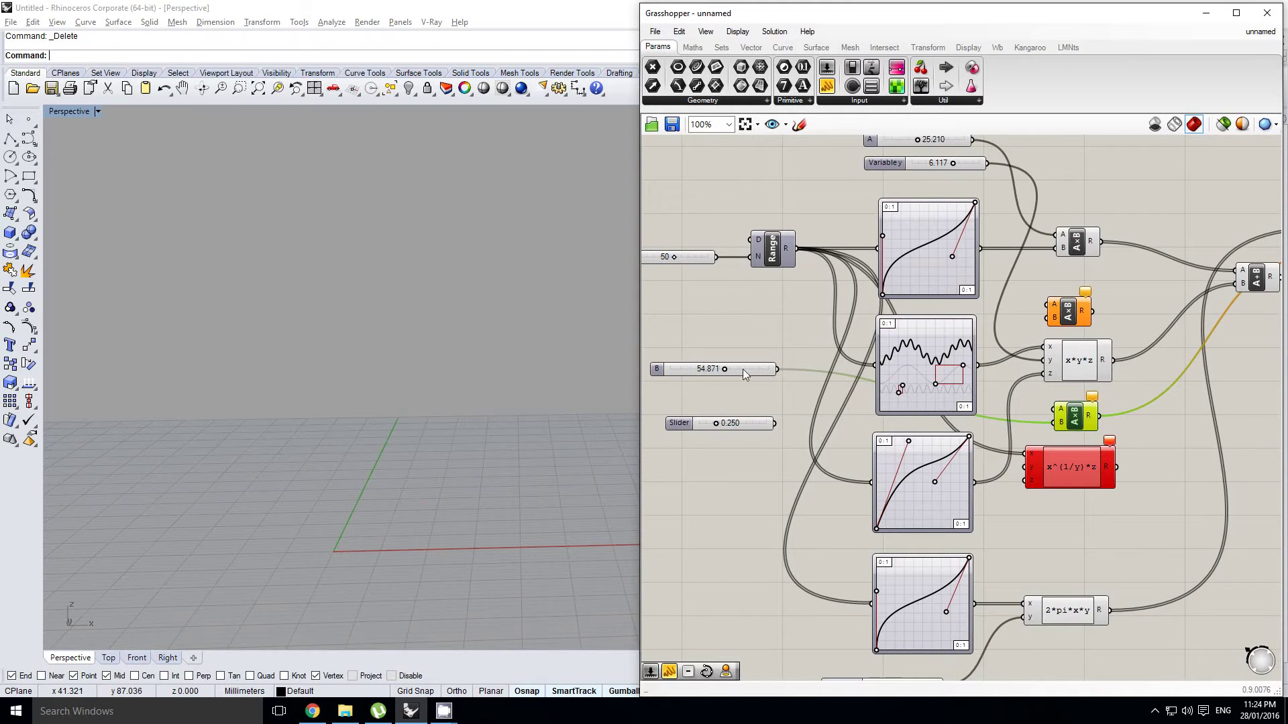
ctrl+shift+drag(1054, 423, 1023, 490)
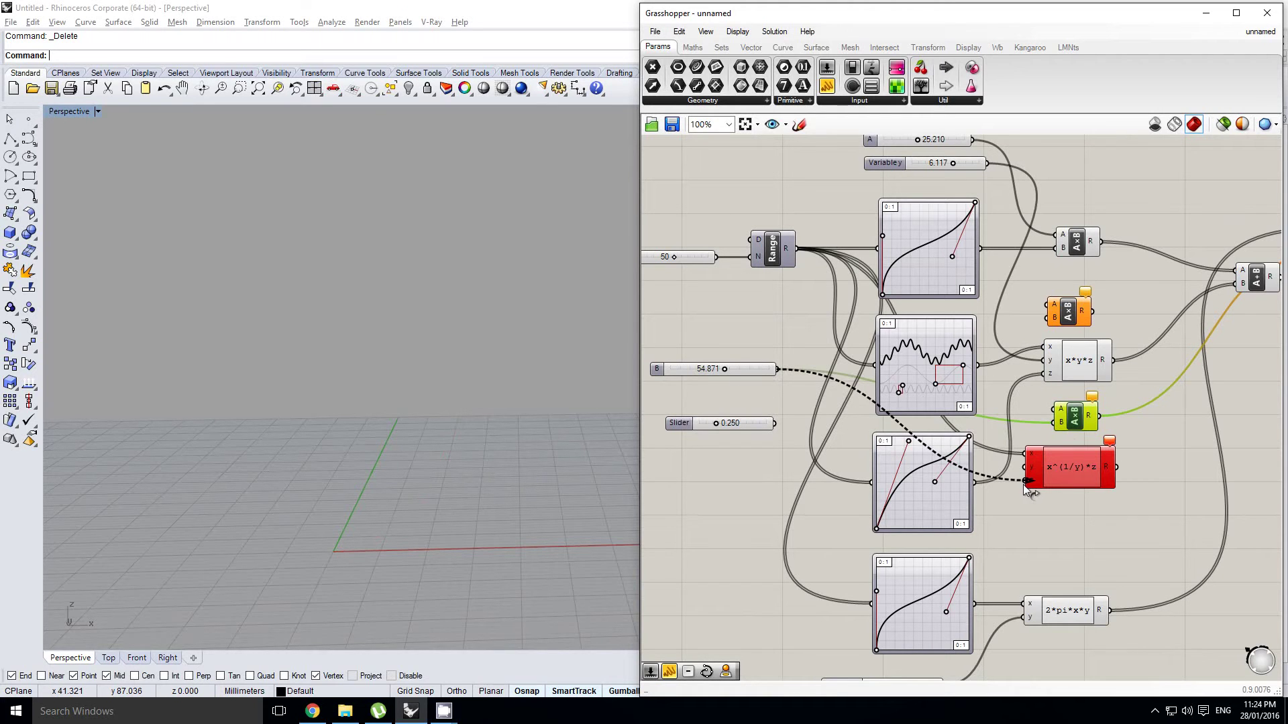
drag(760, 422, 1033, 469)
Connect the x^(1/y)*z Expression's result to the Pt component's elevation input E, replacing the Multiplication.
right_drag(1134, 454, 1038, 461)
click(1015, 443)
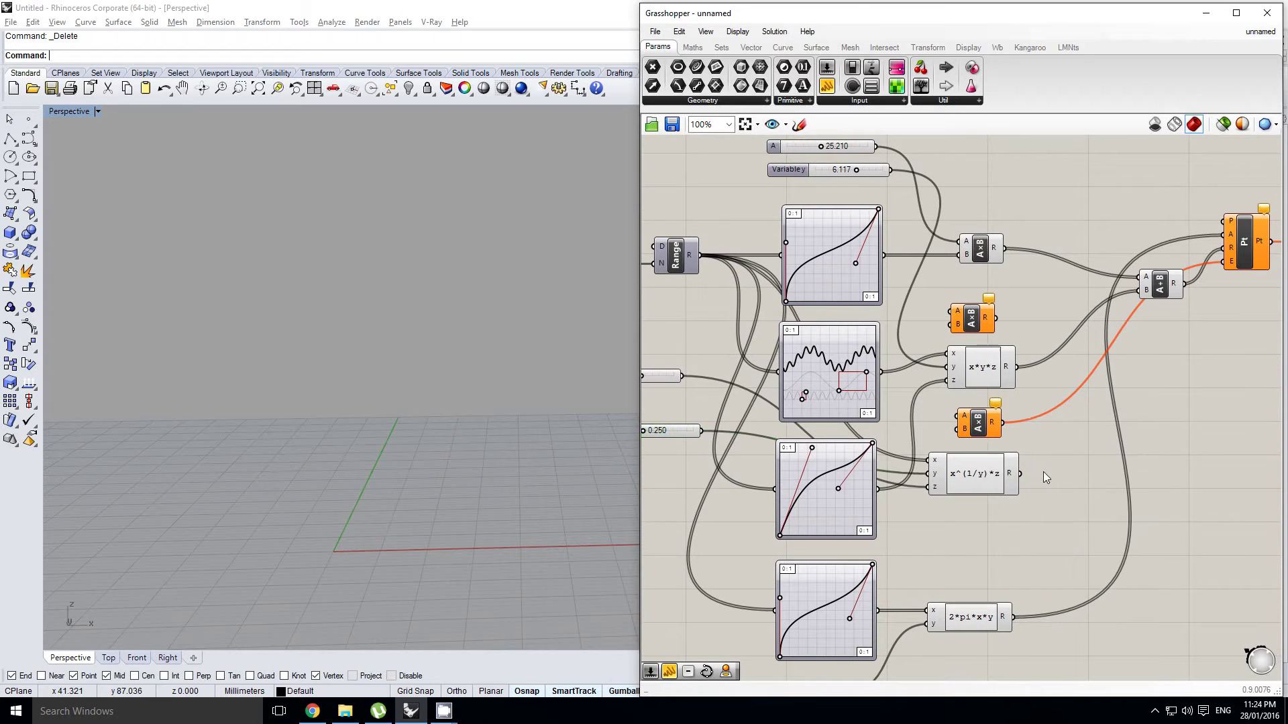
drag(1024, 474, 1142, 290)
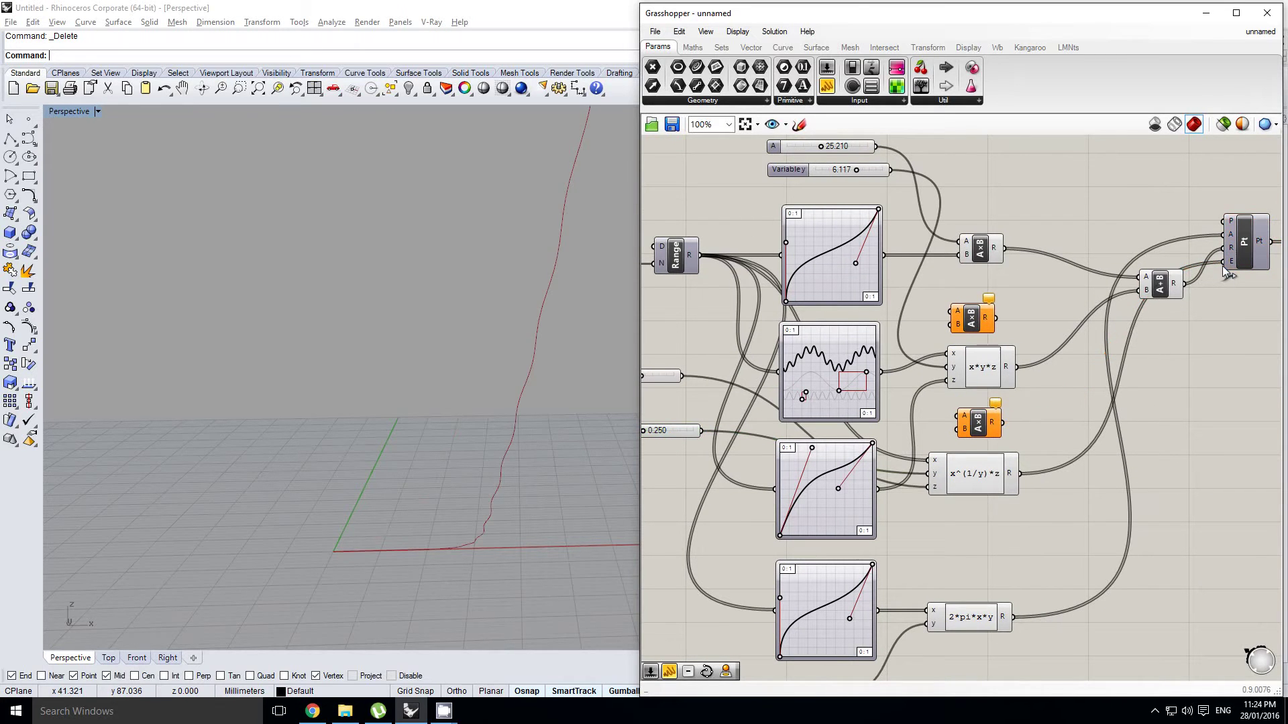
Set the elevation Expression's Variable y slider to 1.000.
scroll(497, 438, down, 2)
right_drag(652, 454, 835, 426)
scroll(836, 430, up, 4)
drag(813, 364, 942, 371)
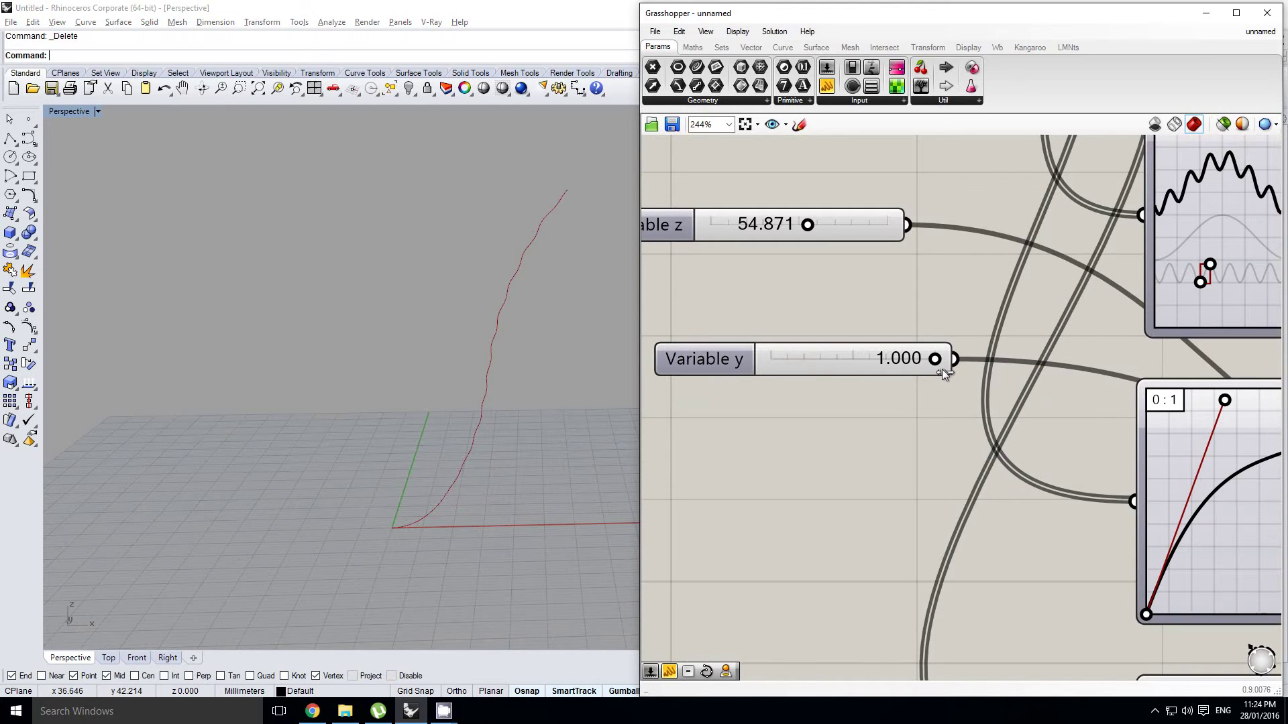
Turn on the Pt component's preview and view its points at the base of the profile curve.
scroll(934, 405, down, 4)
right_drag(975, 389, 715, 447)
click(1075, 278)
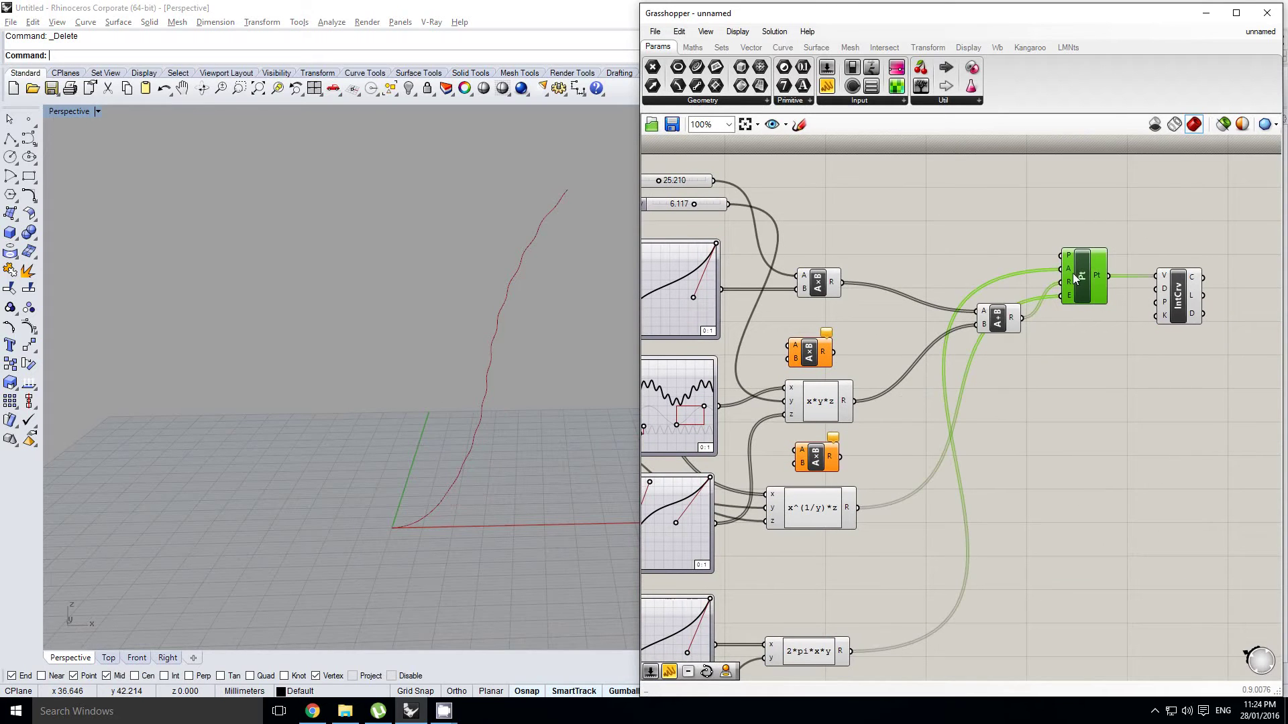
middle_click(1074, 278)
click(1100, 250)
scroll(480, 500, up, 5)
mouse_move(403, 526)
shift+right_down()
mouse_move(480, 500)
mouse_move(380, 520)
shift+right_up()
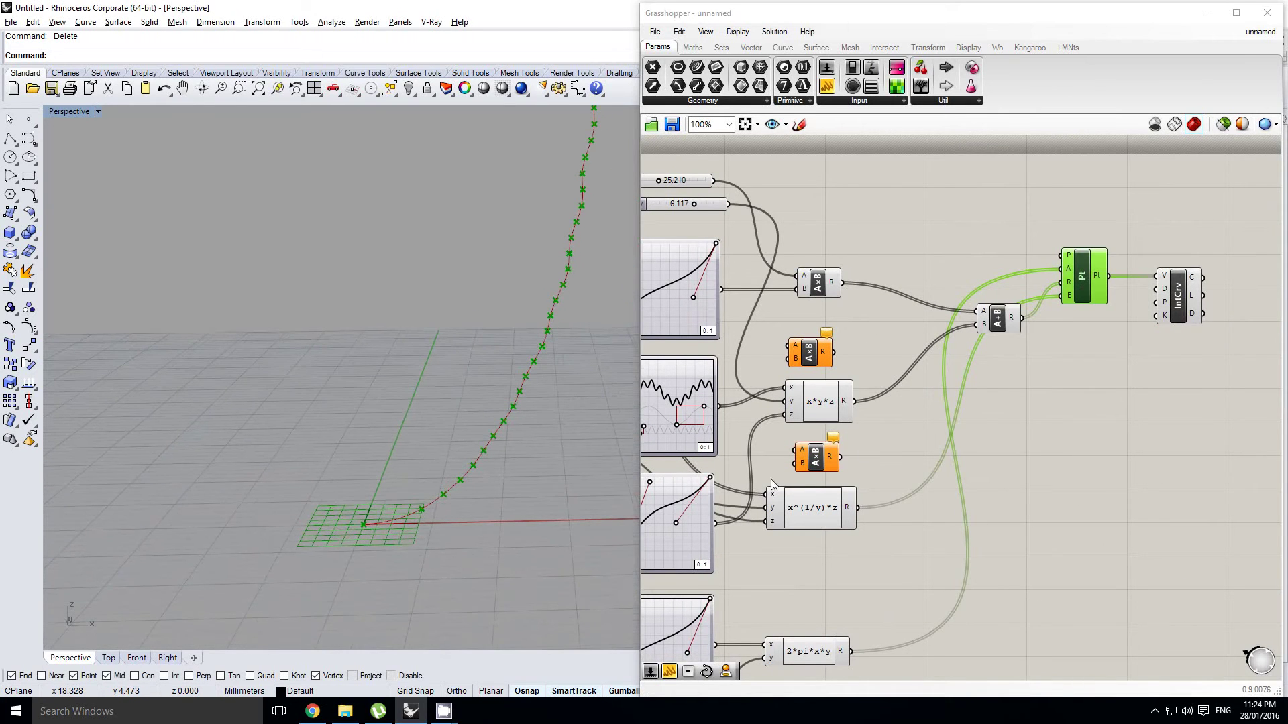
Lower the elevation Expression's Variable y slider to 0.660 and view the changed point spacing along the curve.
right_drag(875, 438, 1028, 416)
scroll(1029, 417, down, 2)
click(803, 453)
scroll(803, 454, up, 4)
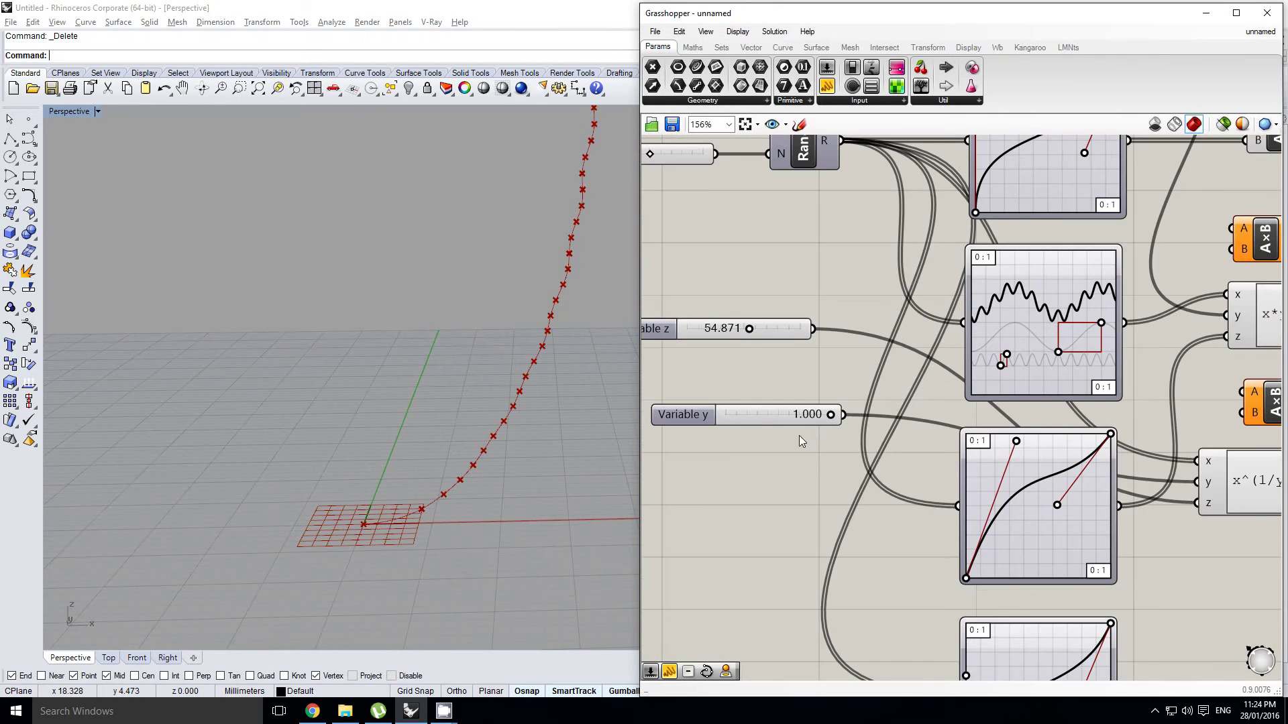
right_drag(800, 438, 879, 436)
click(897, 399)
scroll(909, 416, up, 3)
drag(911, 417, 854, 429)
mouse_move(510, 443)
right_down()
mouse_move(477, 460)
mouse_move(505, 468)
mouse_move(474, 457)
mouse_move(488, 433)
right_up()
Add a Panel below the Range component and connect the Range output R to it.
scroll(914, 385, down, 5)
right_drag(964, 382, 926, 421)
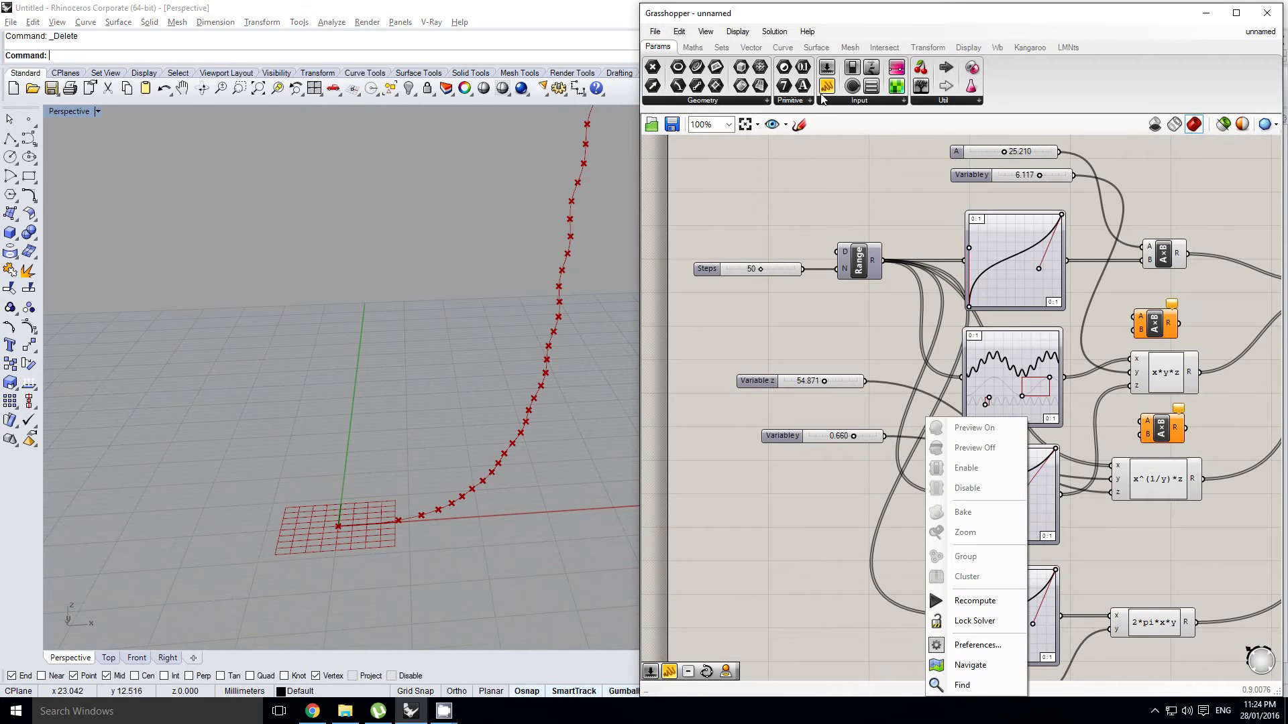
drag(826, 86, 891, 329)
drag(883, 260, 841, 320)
right_drag(892, 334, 855, 325)
click(845, 314)
scroll(833, 311, up, 1)
scroll(829, 312, down, 2)
scroll(818, 311, up, 1)
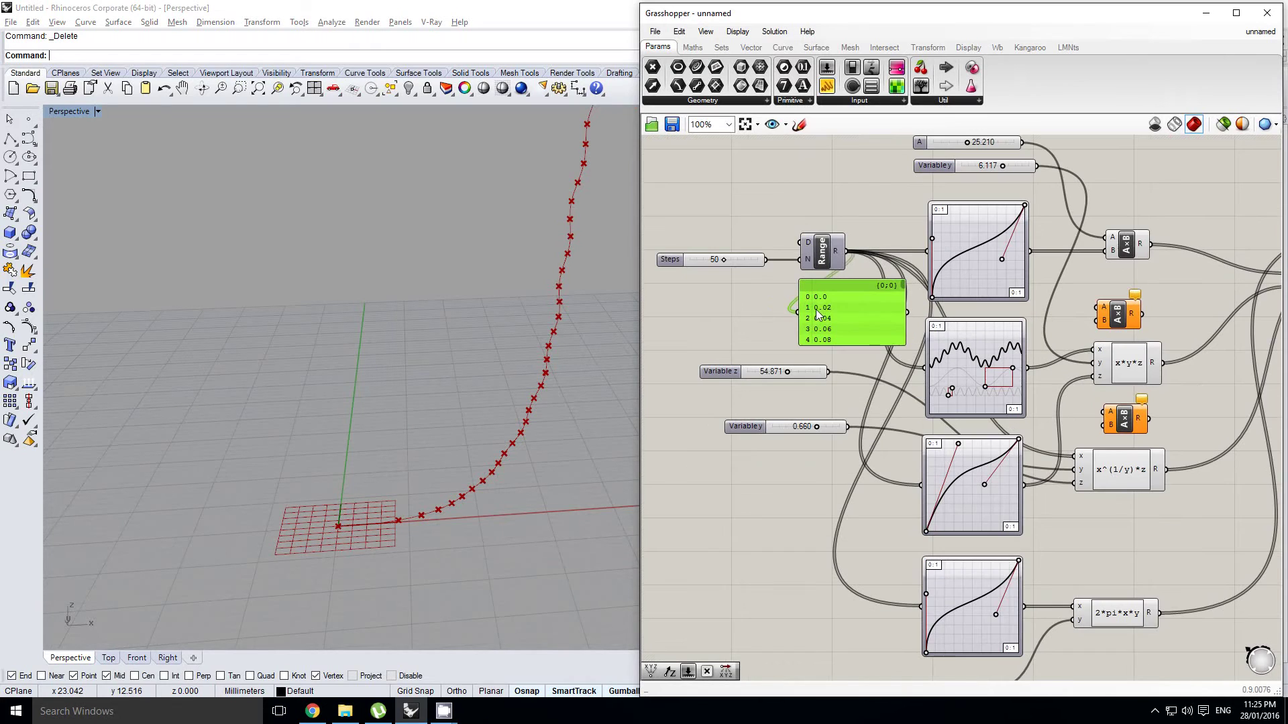
drag(827, 310, 832, 312)
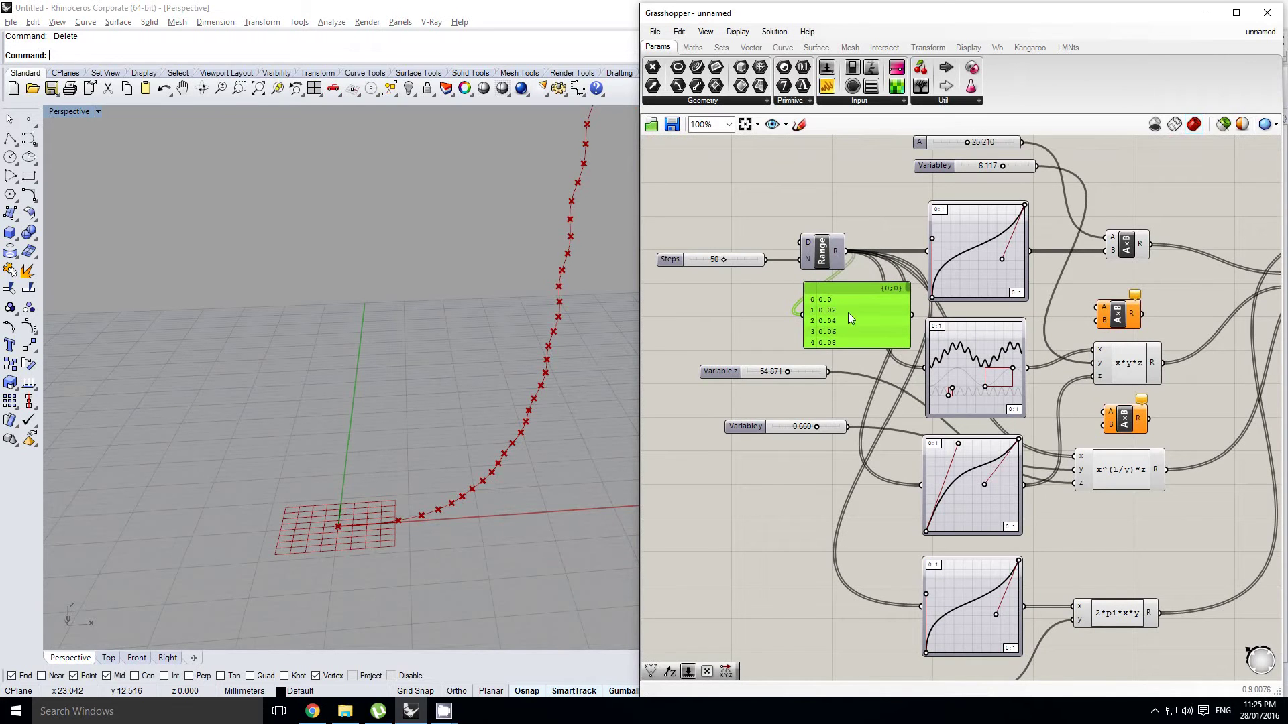
Compare the Range values in the Panel with the x^(1/y)*z Expression and its Variable y slider.
scroll(799, 424, up, 1)
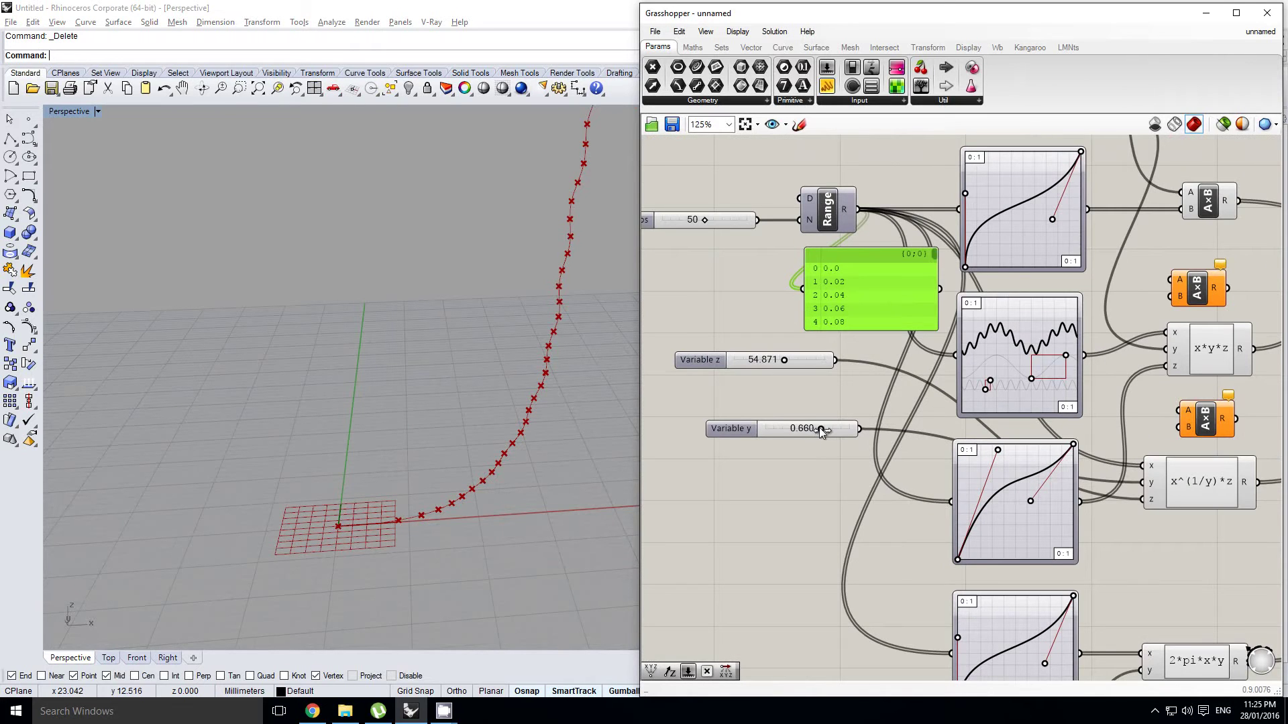
scroll(827, 399, down, 1)
click(845, 397)
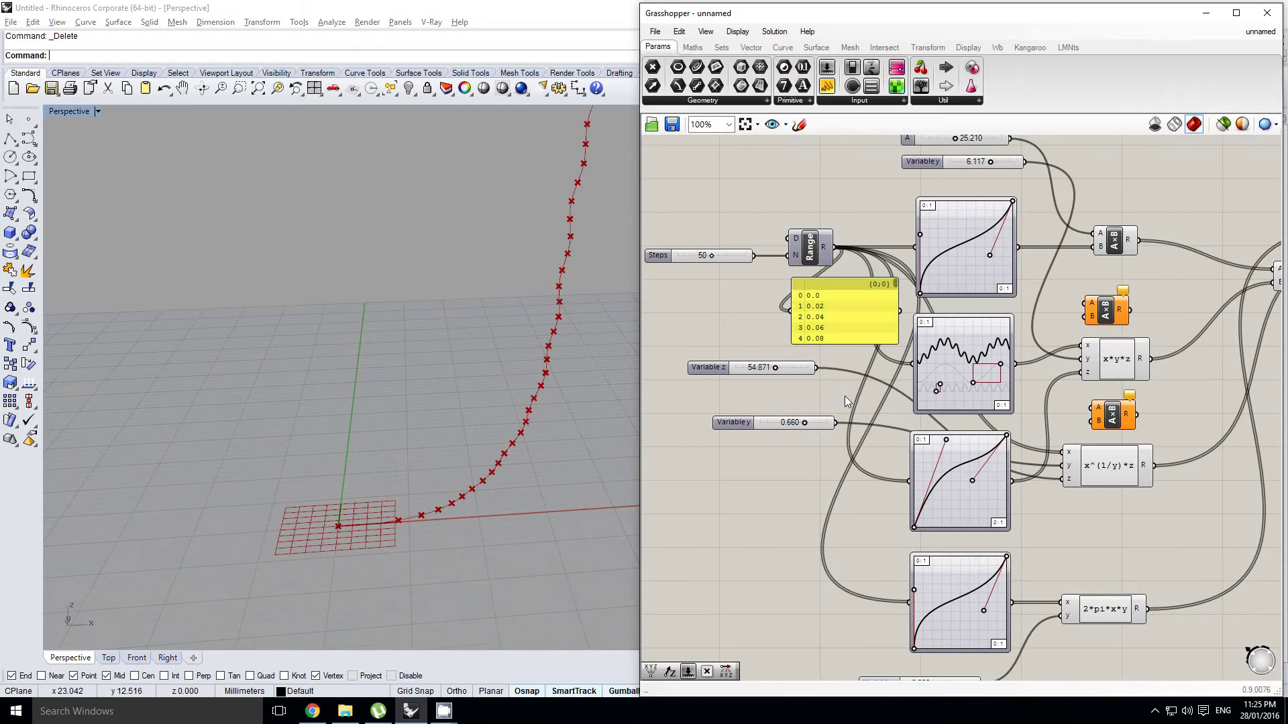
scroll(825, 399, up, 1)
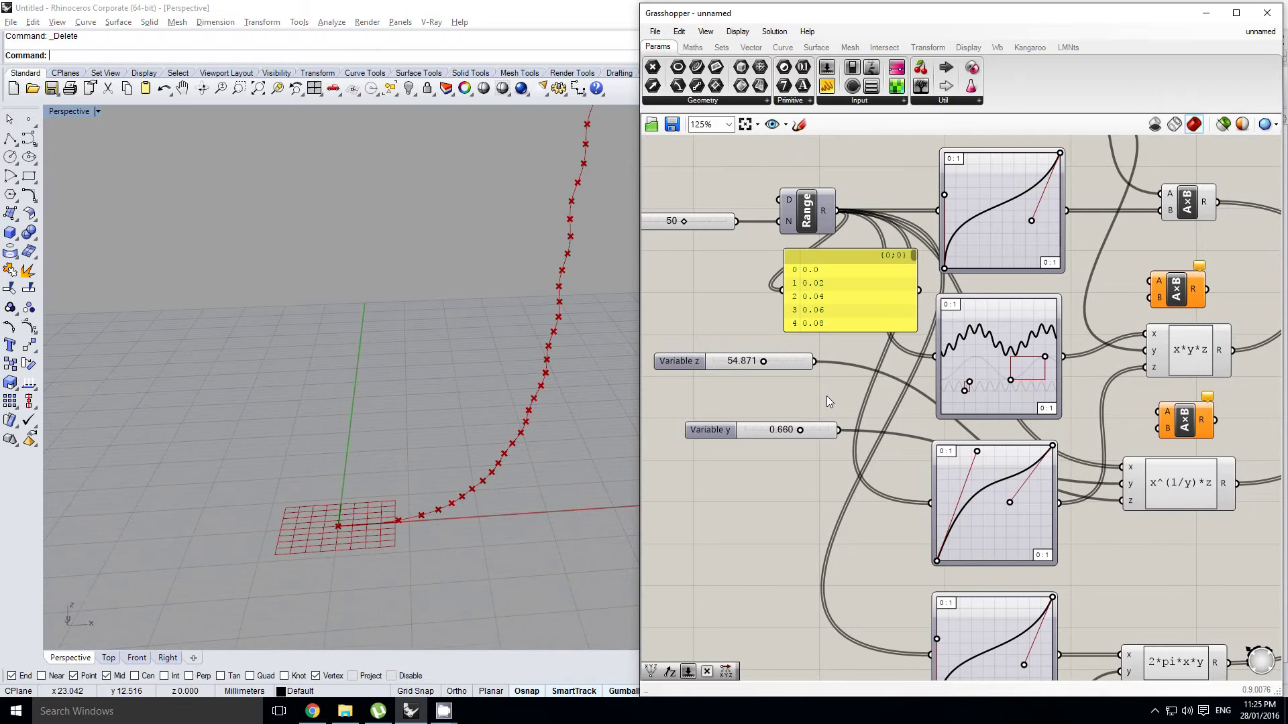
scroll(840, 401, down, 1)
scroll(855, 401, up, 1)
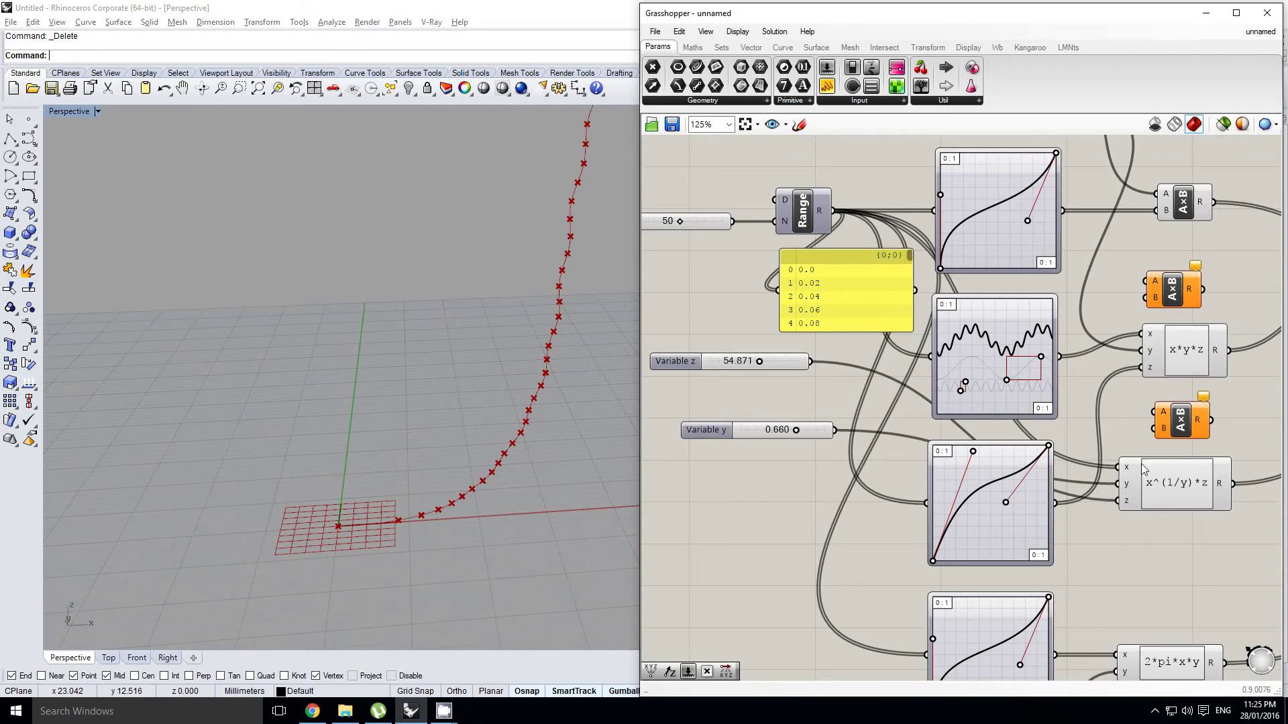
right_drag(1127, 443, 1080, 412)
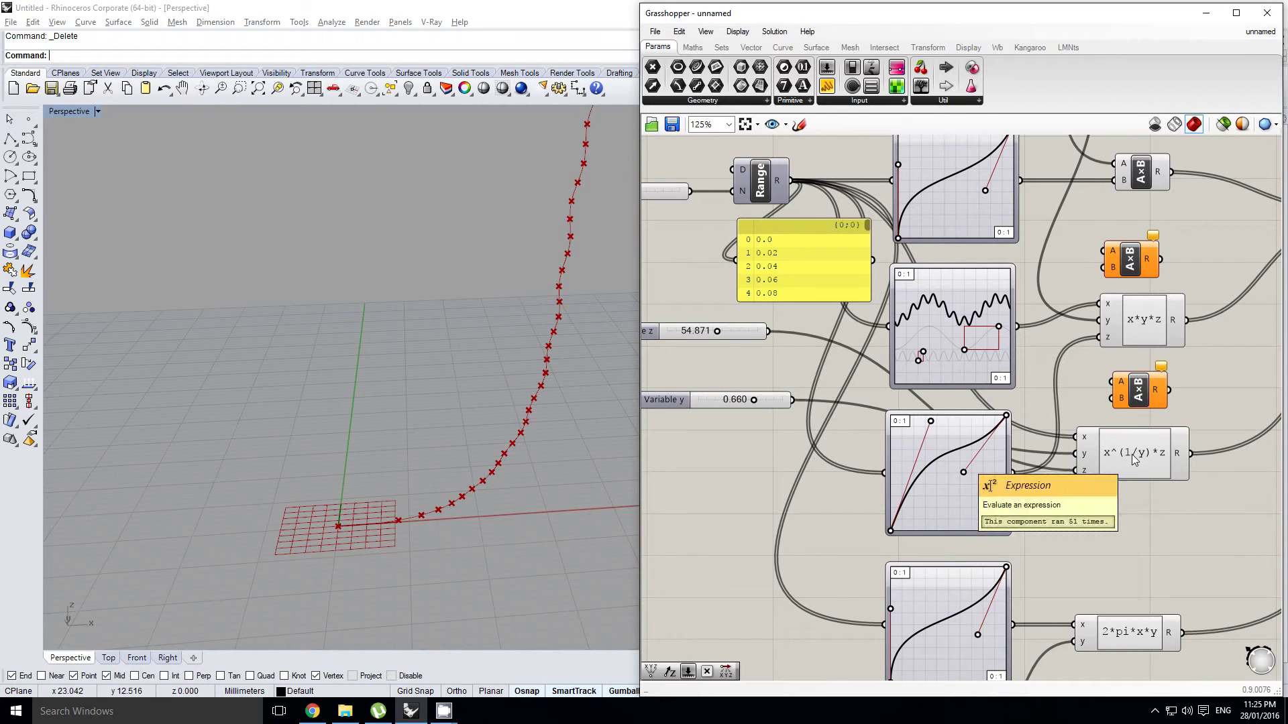
Set the elevation Expression's Variable y slider to exactly 0.5.
click(674, 402)
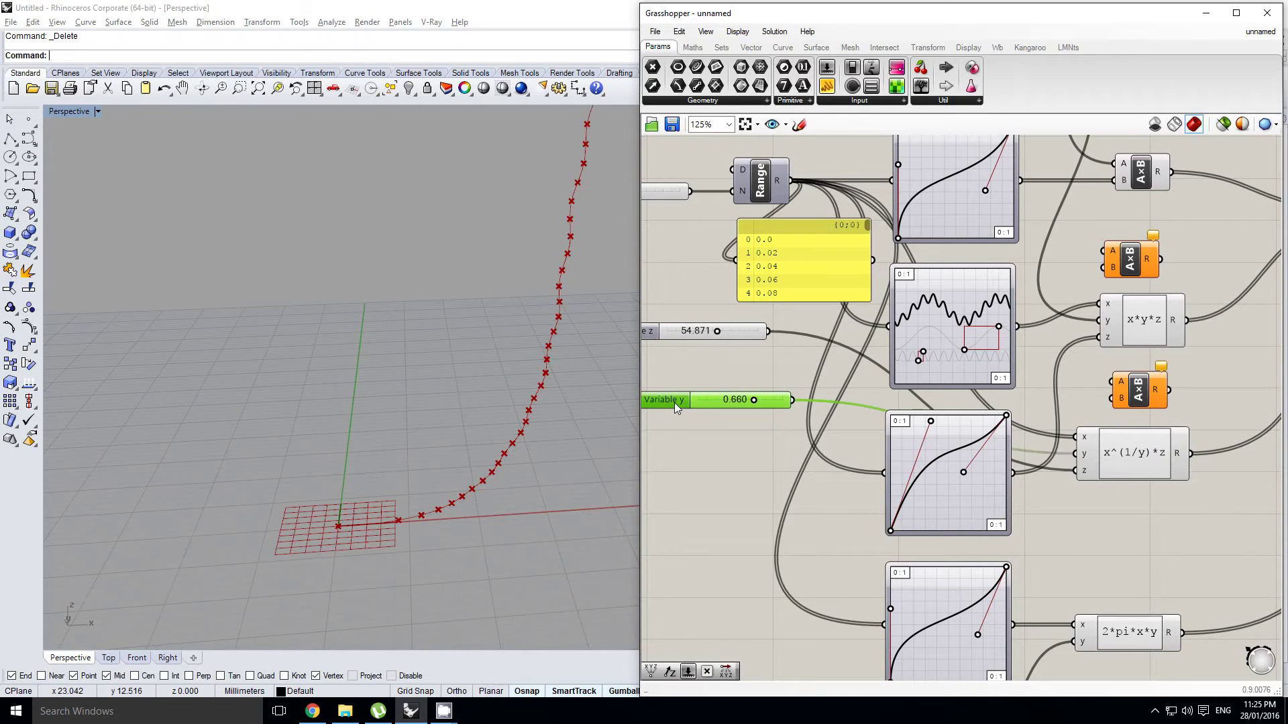
double_click(761, 401)
text(0.5)
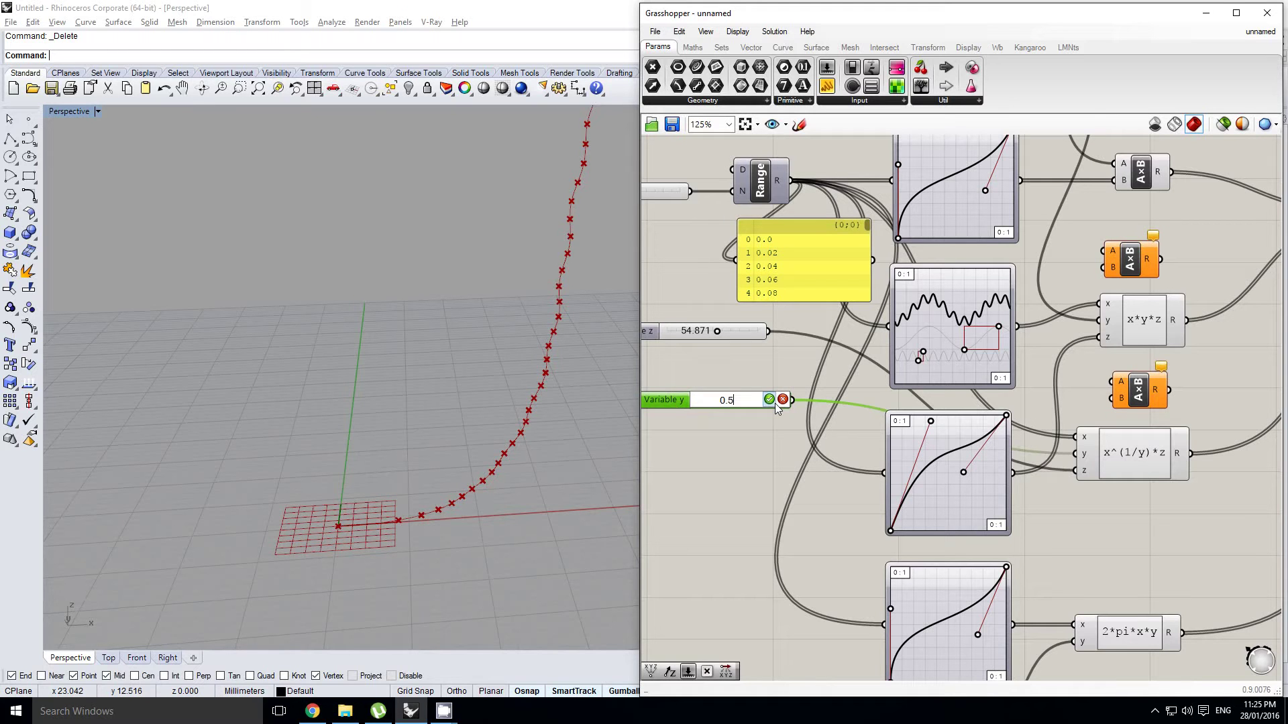
click(775, 404)
right_drag(774, 404, 796, 405)
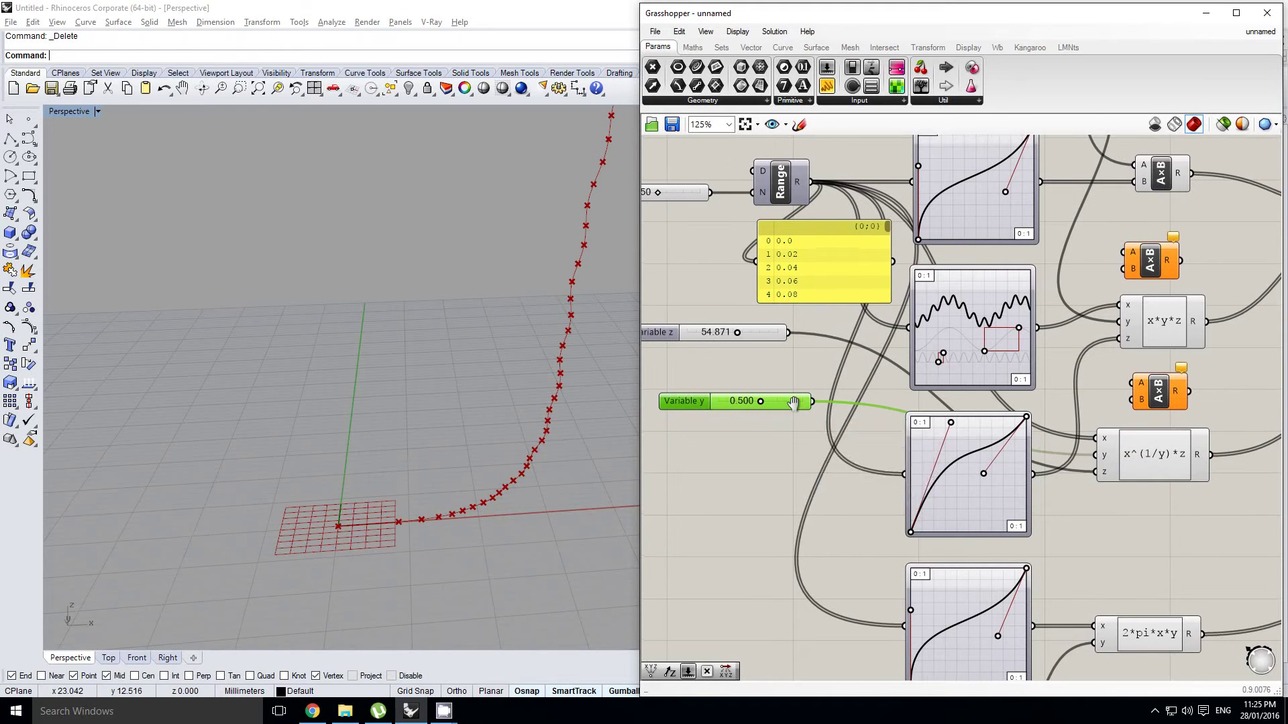
click(771, 427)
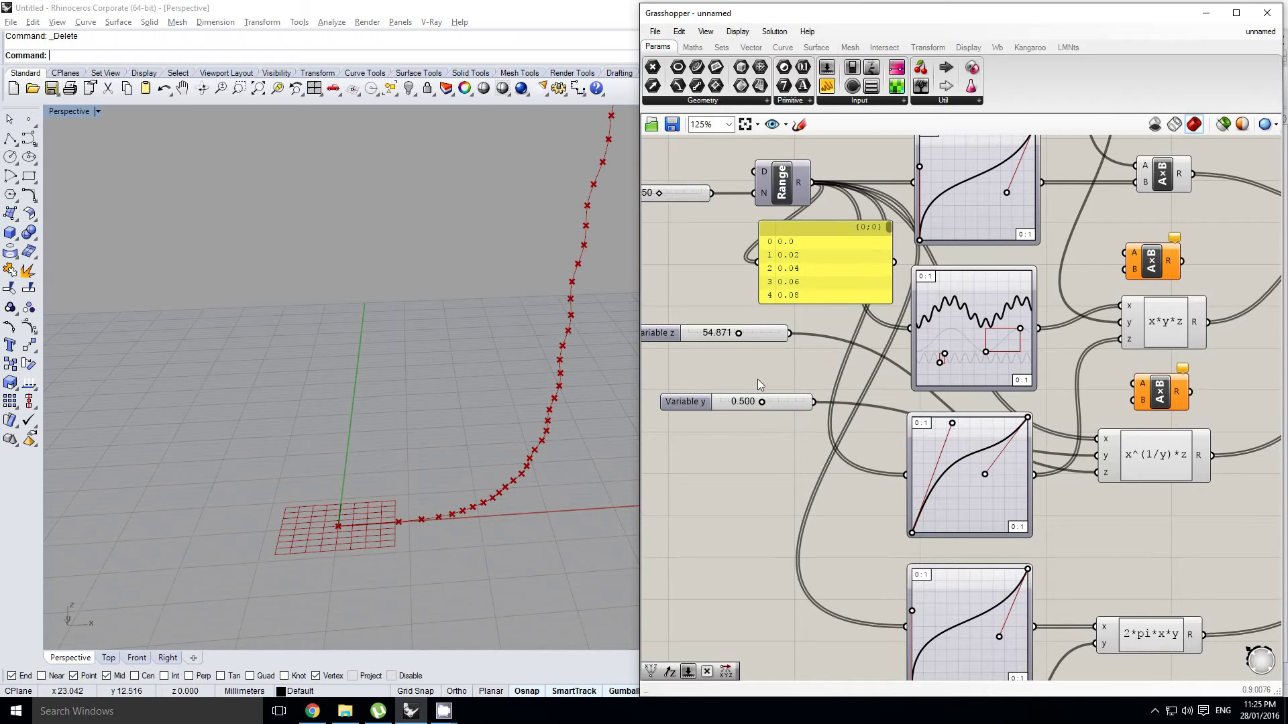
Duplicate the x^(1/y)*z Expression just below the original and shorten the copy's formula to x^(1/y).
click(783, 276)
right_drag(814, 271, 778, 268)
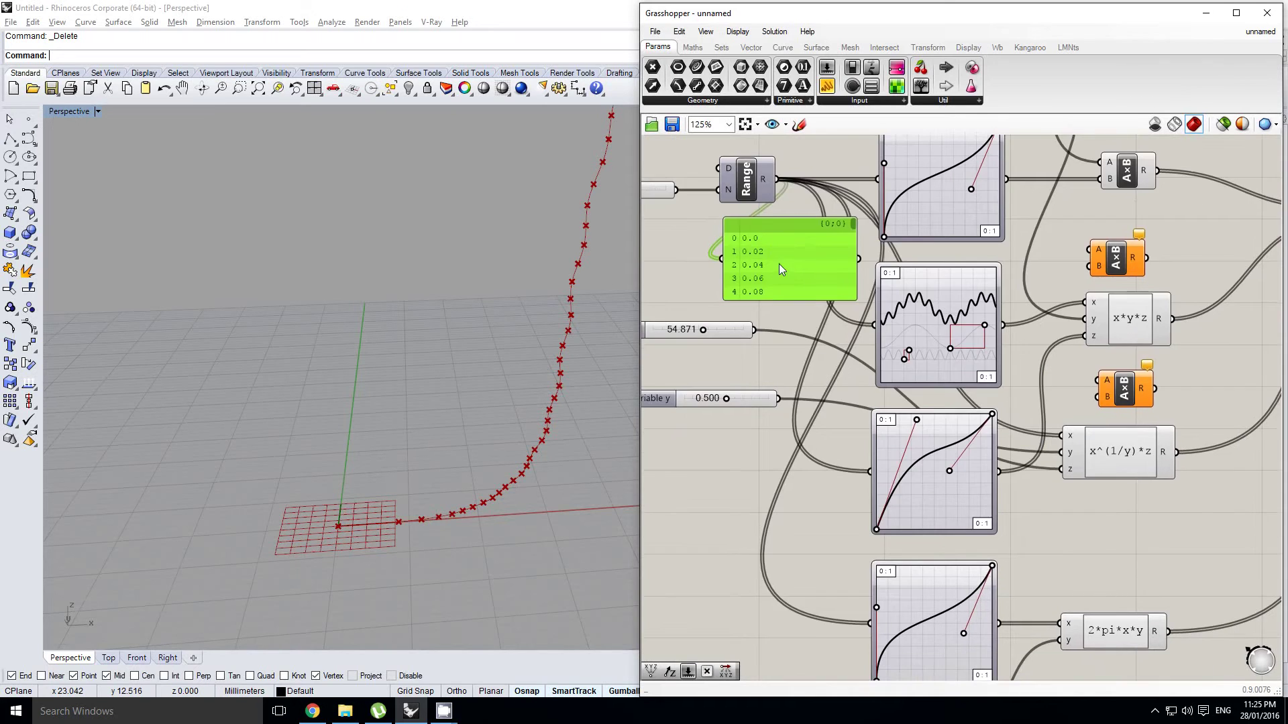
scroll(779, 264, down, 2)
alt+drag(1028, 397, 1018, 444)
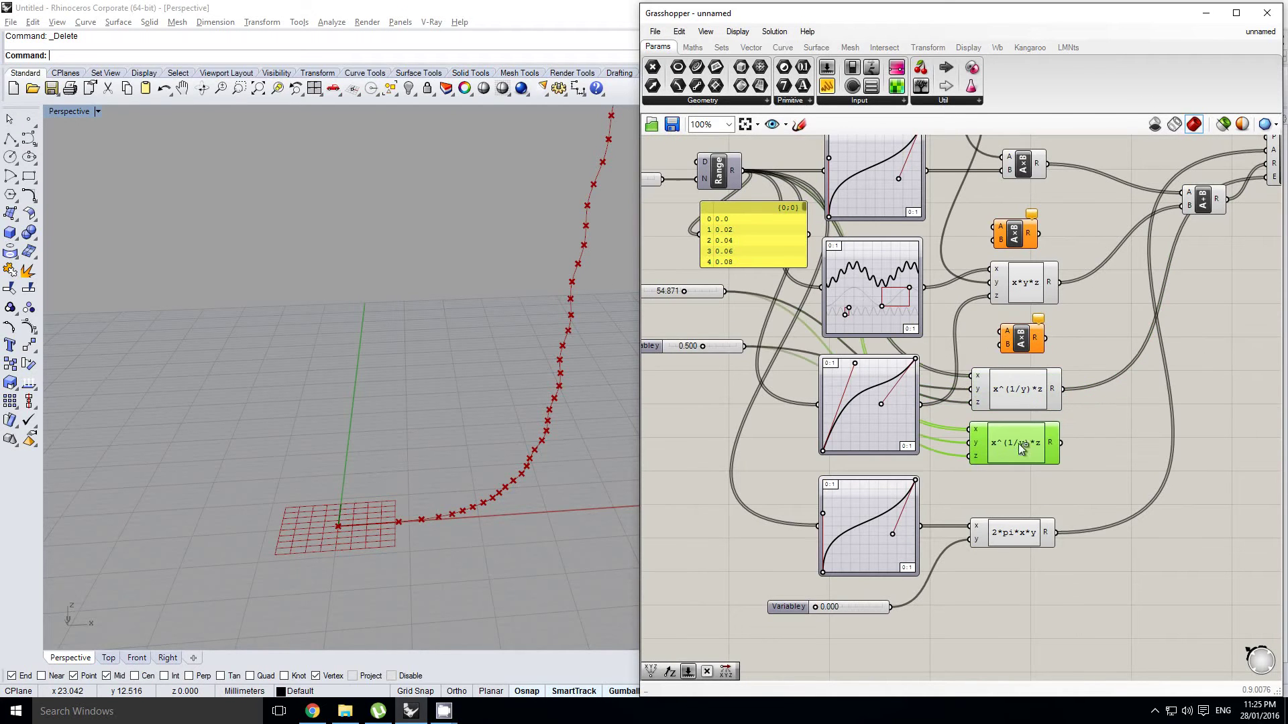
double_click(1018, 444)
double_click(919, 460)
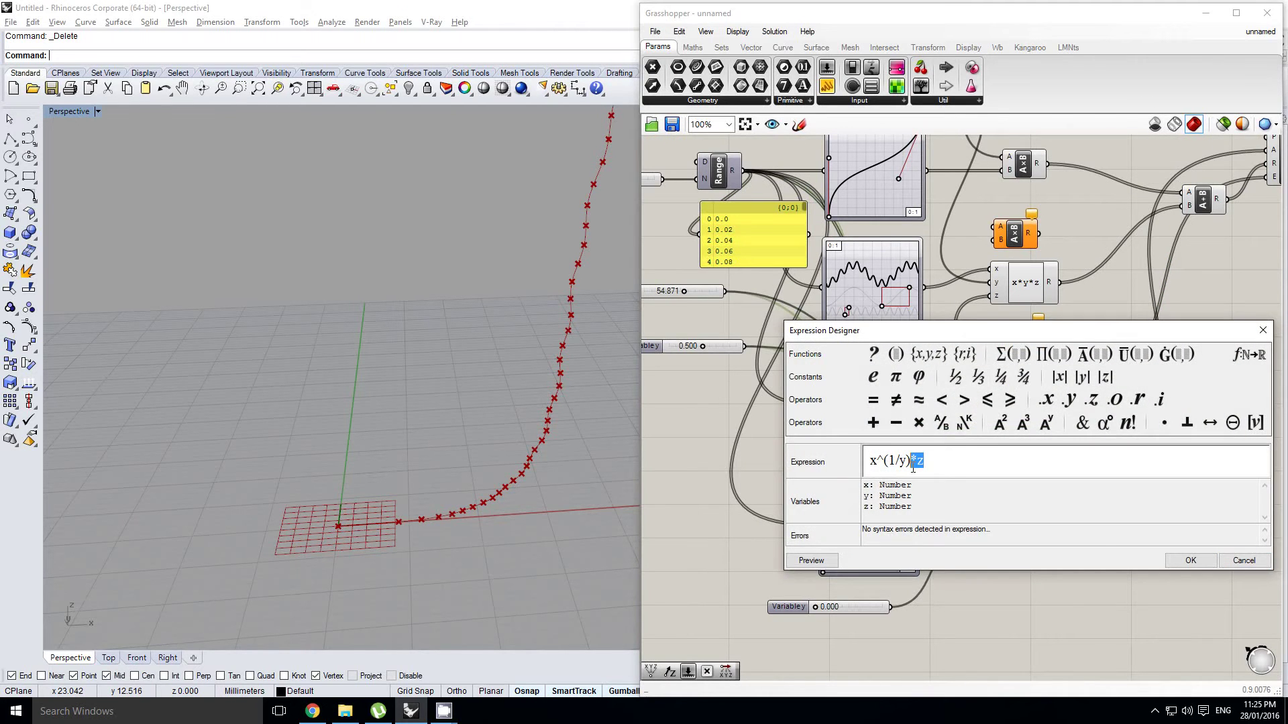
click(1192, 560)
Add a Panel showing the x^(1/y) Expression's result and move the Range Panel directly above it for comparison.
right_drag(1155, 526, 1119, 528)
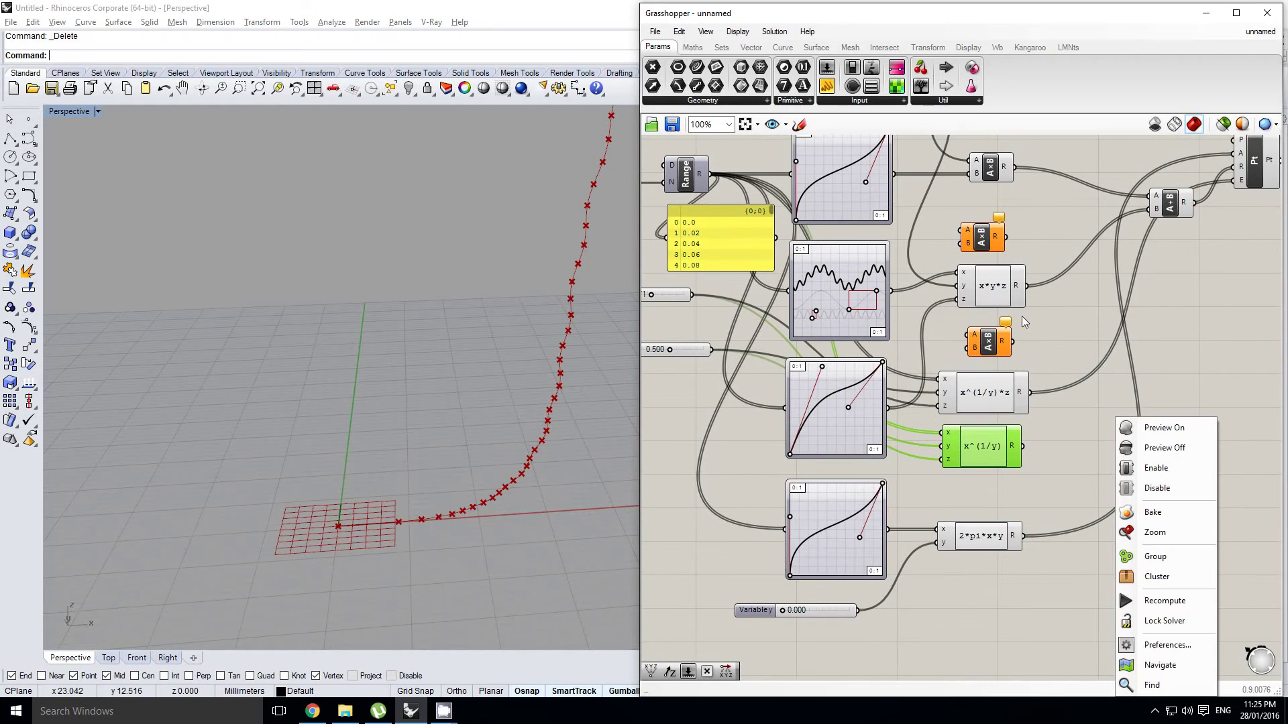
right_drag(1038, 305, 1003, 319)
click(824, 88)
drag(825, 87, 1056, 450)
drag(690, 257, 1125, 394)
scroll(1120, 403, up, 3)
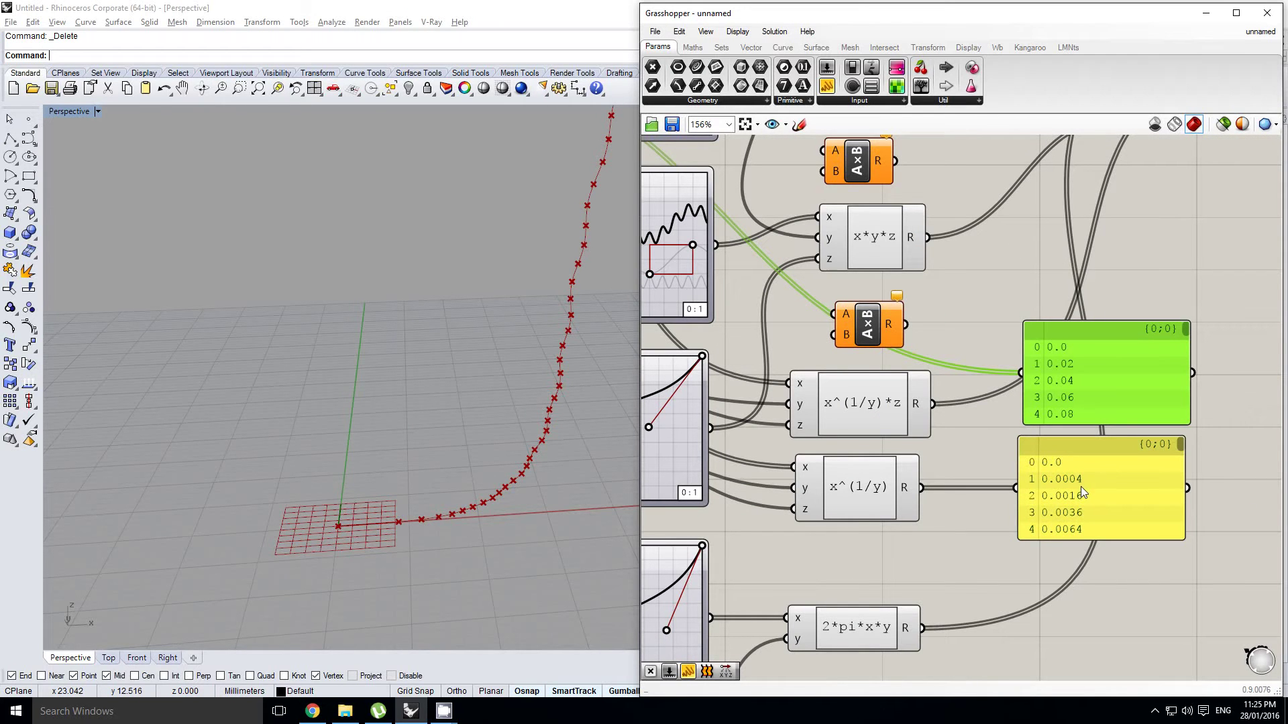
Lower the elevation Expression's Variable y slider to 0.280.
click(1232, 421)
scroll(1232, 421, down, 2)
right_drag(1050, 424, 1134, 413)
click(823, 377)
scroll(754, 371, up, 1)
scroll(766, 356, down, 1)
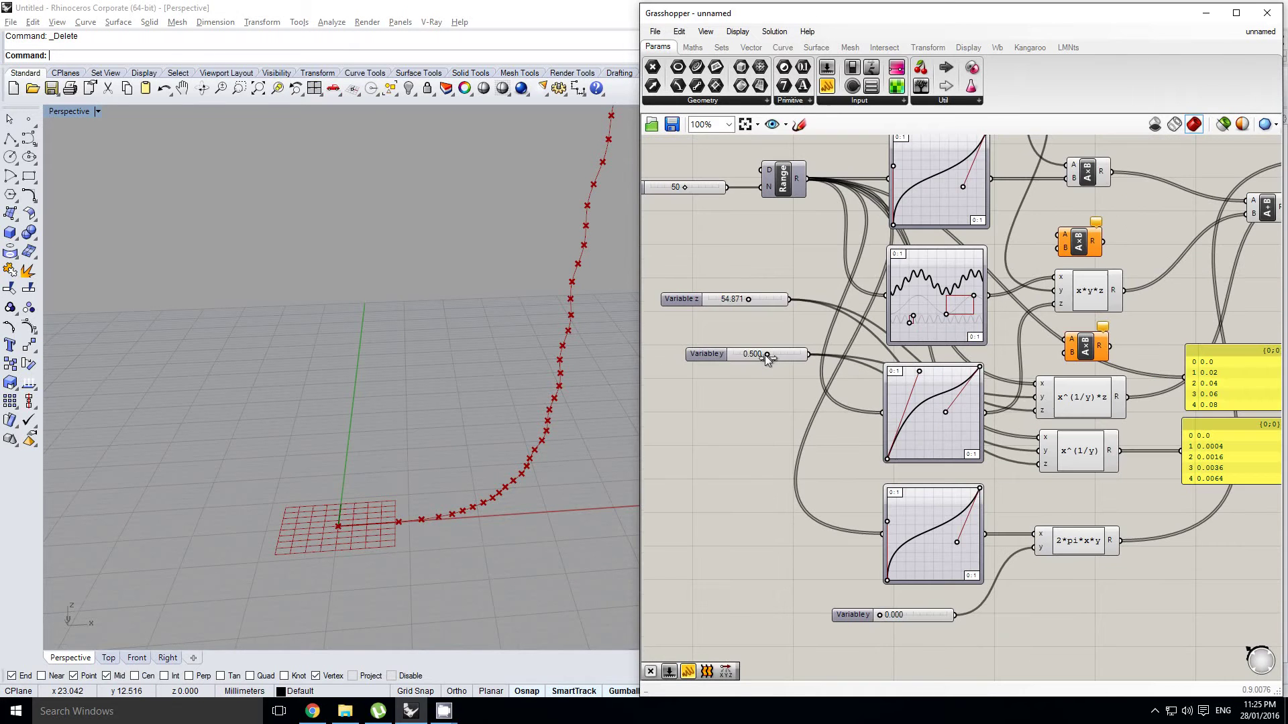
drag(763, 353, 751, 356)
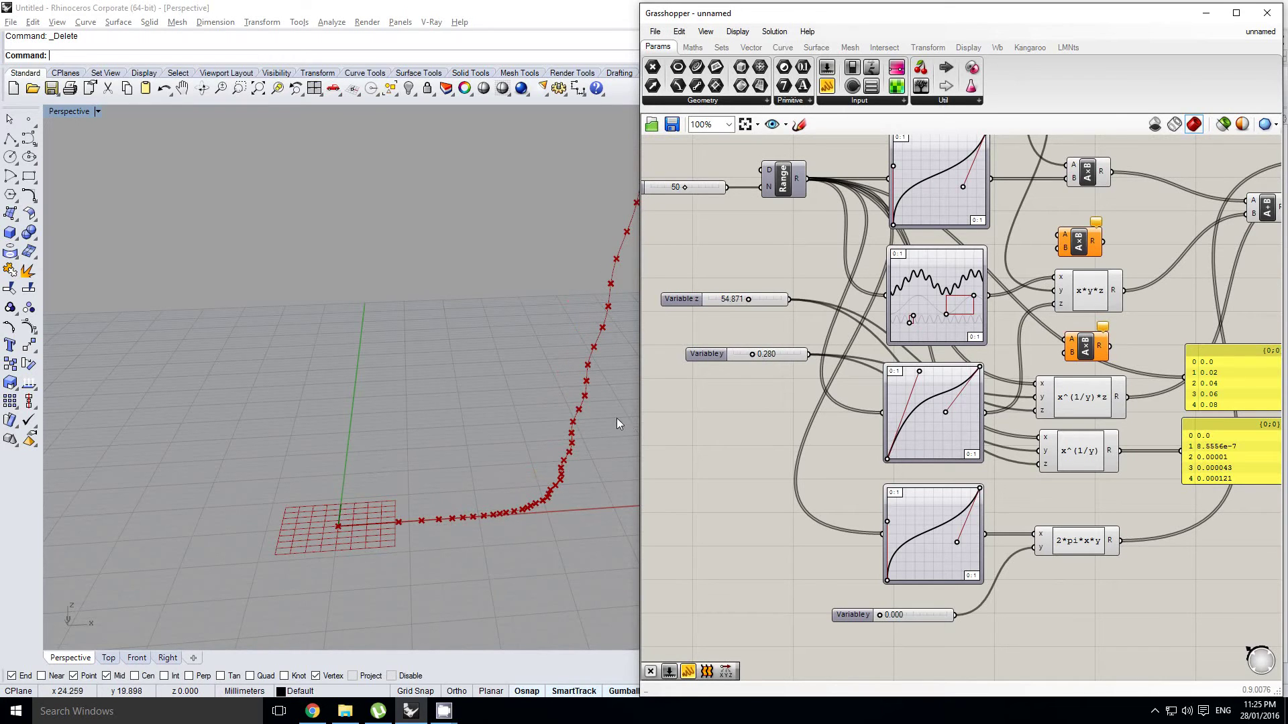
Delete the two comparison Panels and the duplicated x^(1/y) Expression component.
scroll(445, 502, down, 5)
right_drag(467, 449, 531, 405)
right_drag(1052, 393, 823, 391)
click(1039, 384)
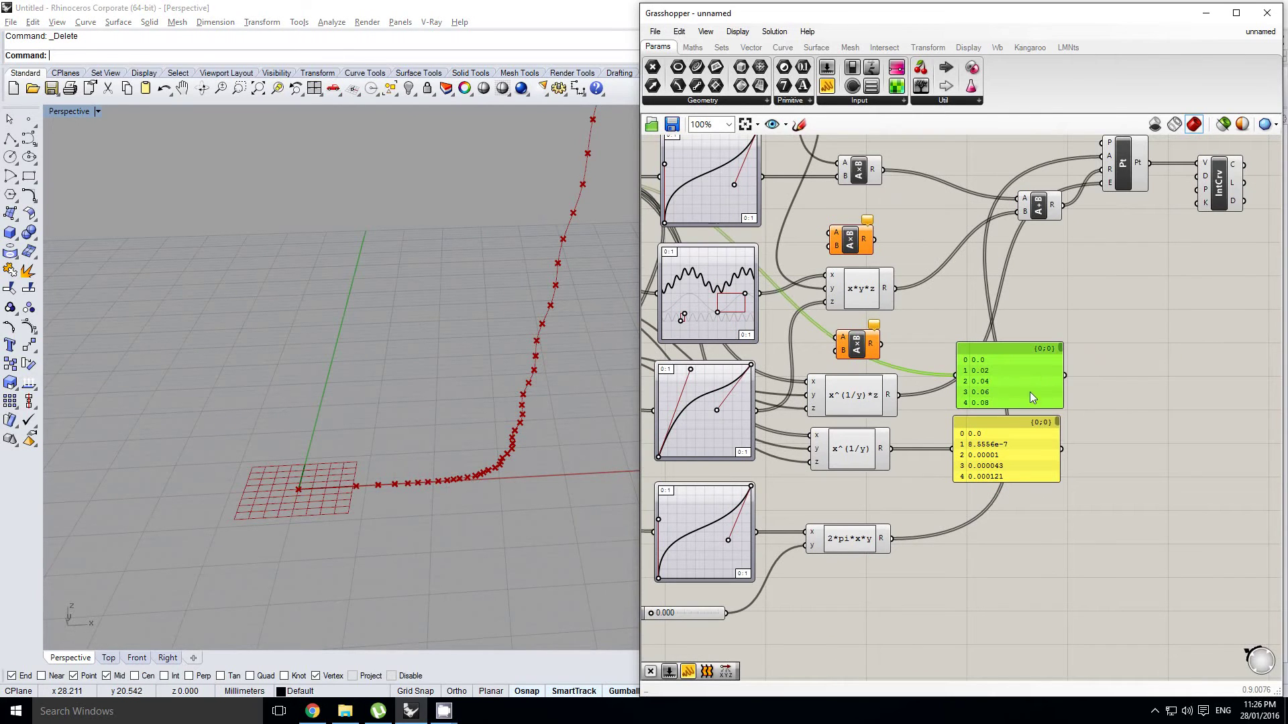
click(1013, 439)
drag(1192, 488, 1010, 355)
key(Delete)
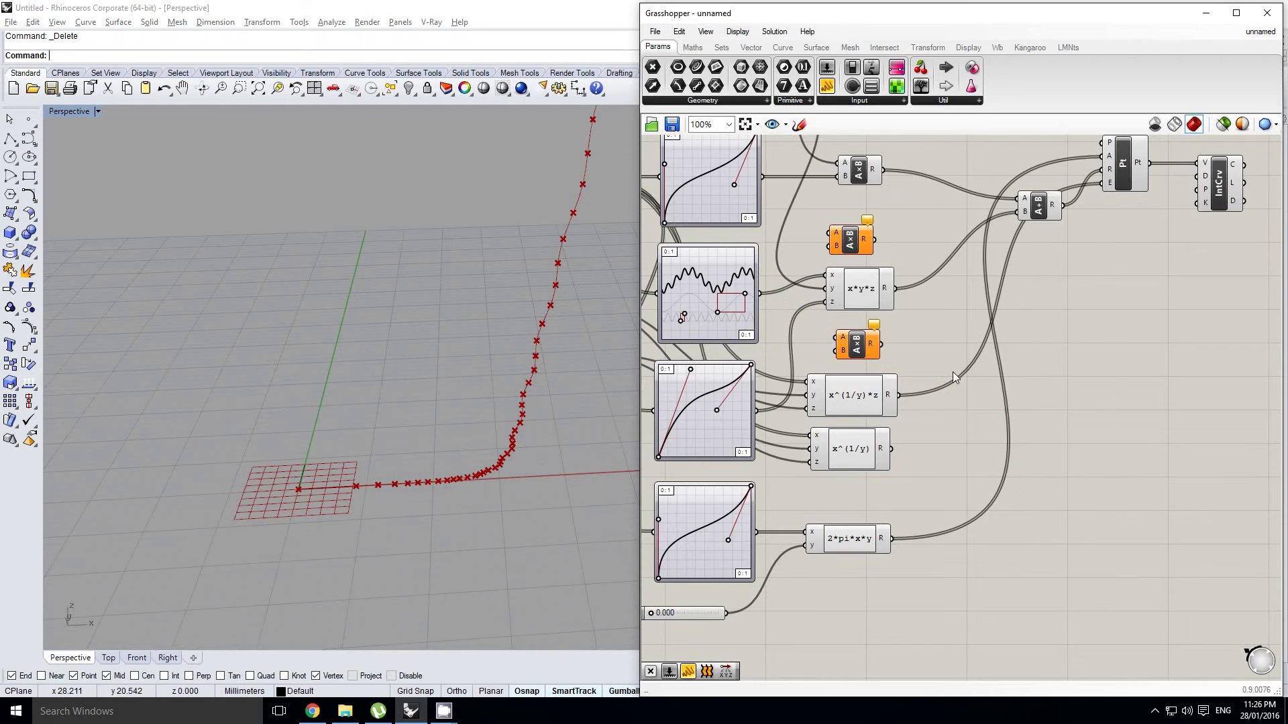
scroll(1023, 443, down, 2)
scroll(984, 490, up, 2)
click(984, 480)
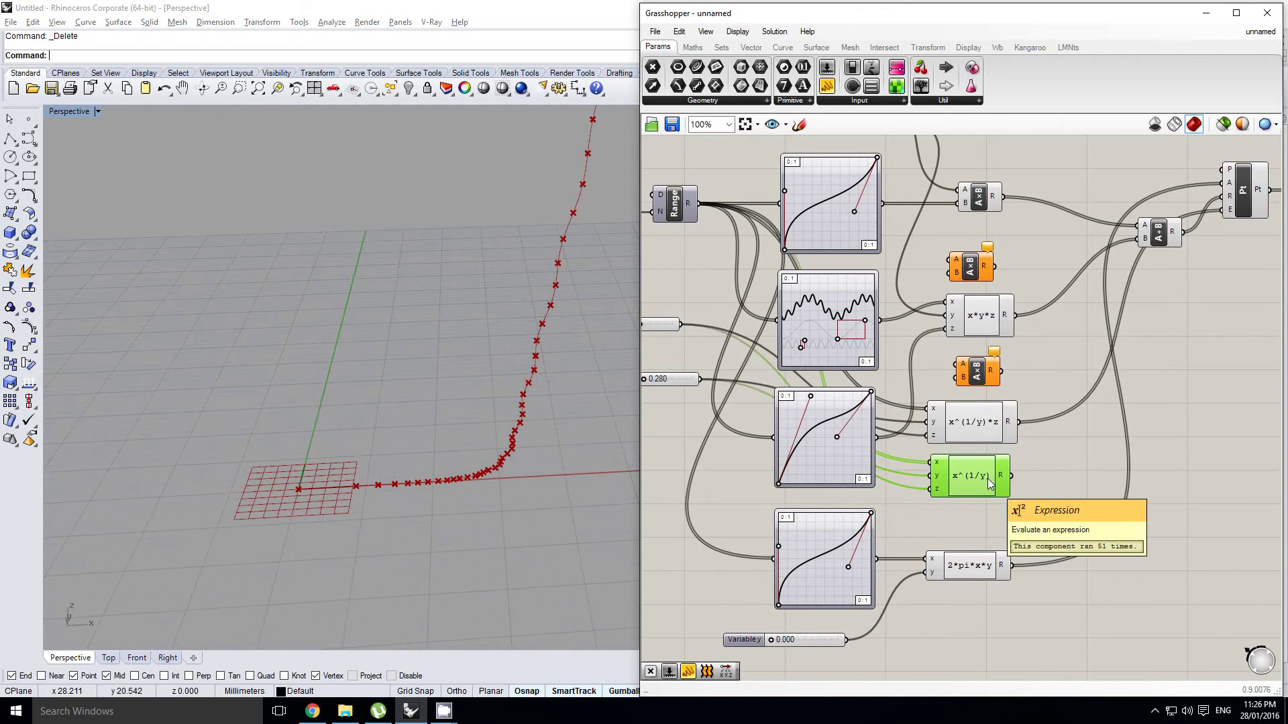
key(Delete)
Turn off the preview of the Pt component that feeds the interpolated curve.
right_drag(714, 406, 754, 410)
scroll(838, 406, down, 3)
right_drag(1137, 343, 998, 375)
scroll(1049, 376, up, 5)
click(1006, 350)
right_click(1015, 366)
click(811, 332)
middle_click(809, 329)
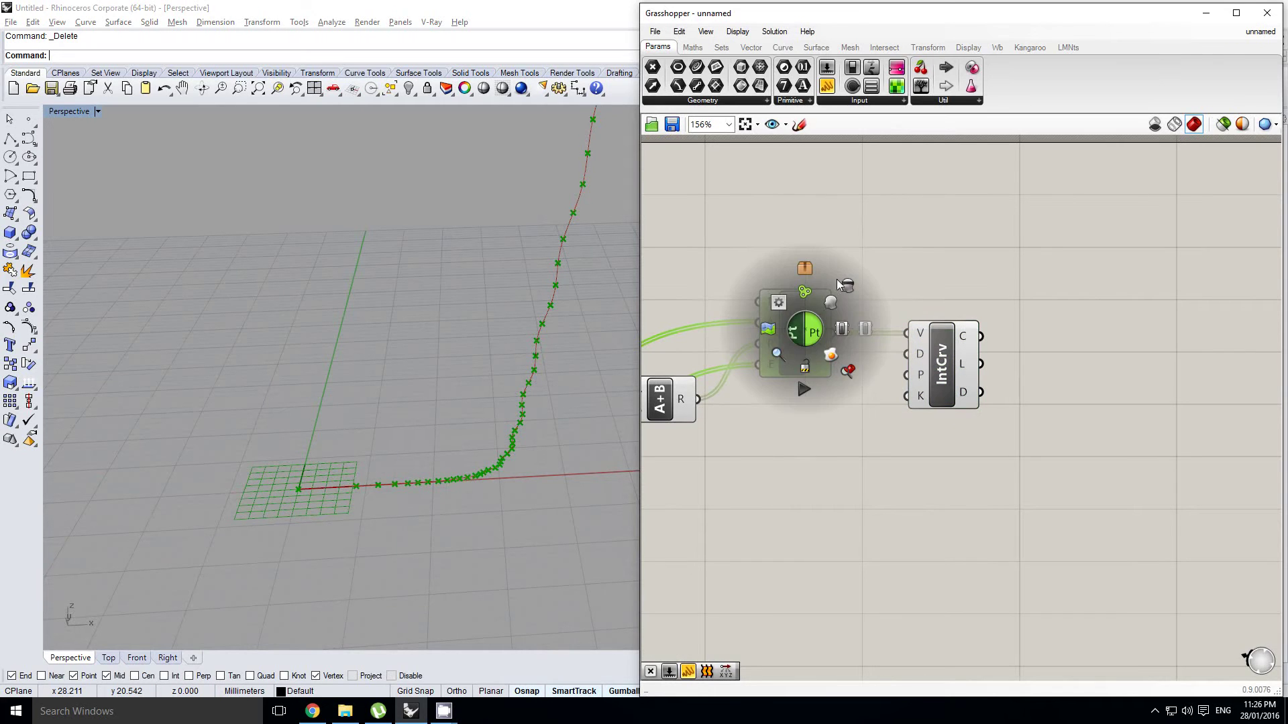
click(847, 285)
Add a Polar Array component and connect the interpolated curve's C output to its geometry input.
double_click(1134, 361)
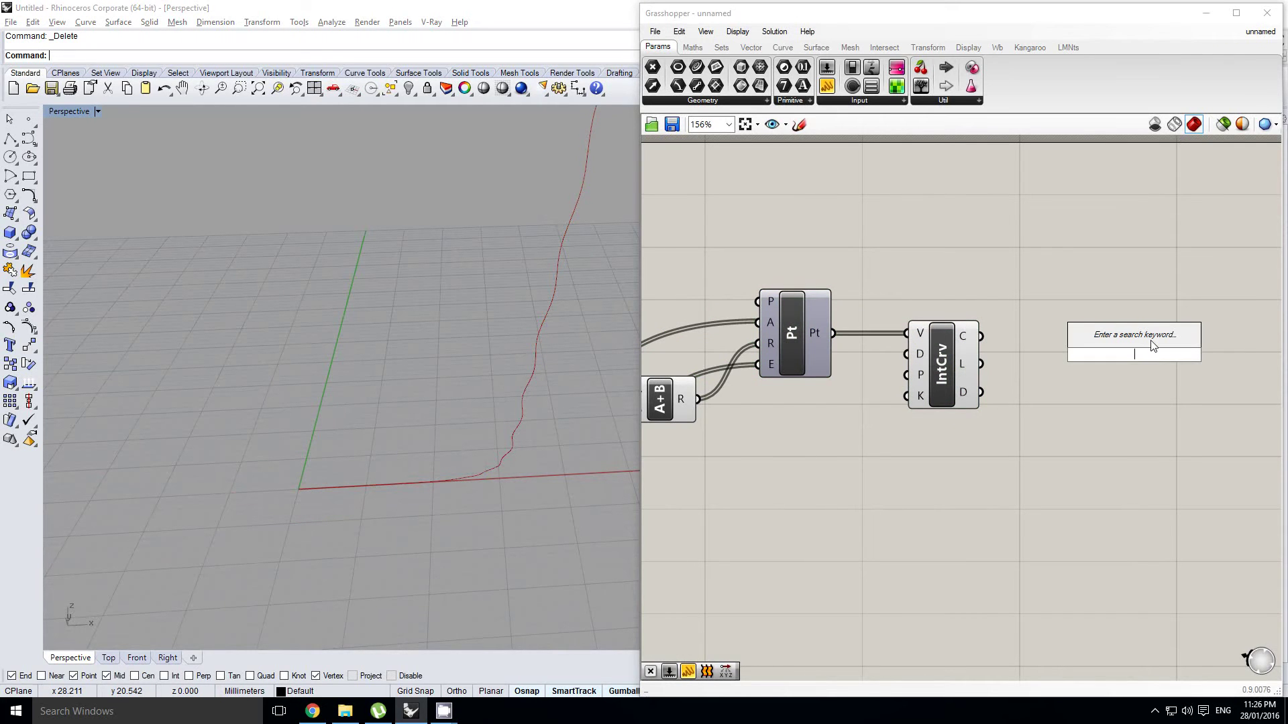
text(polar arr)
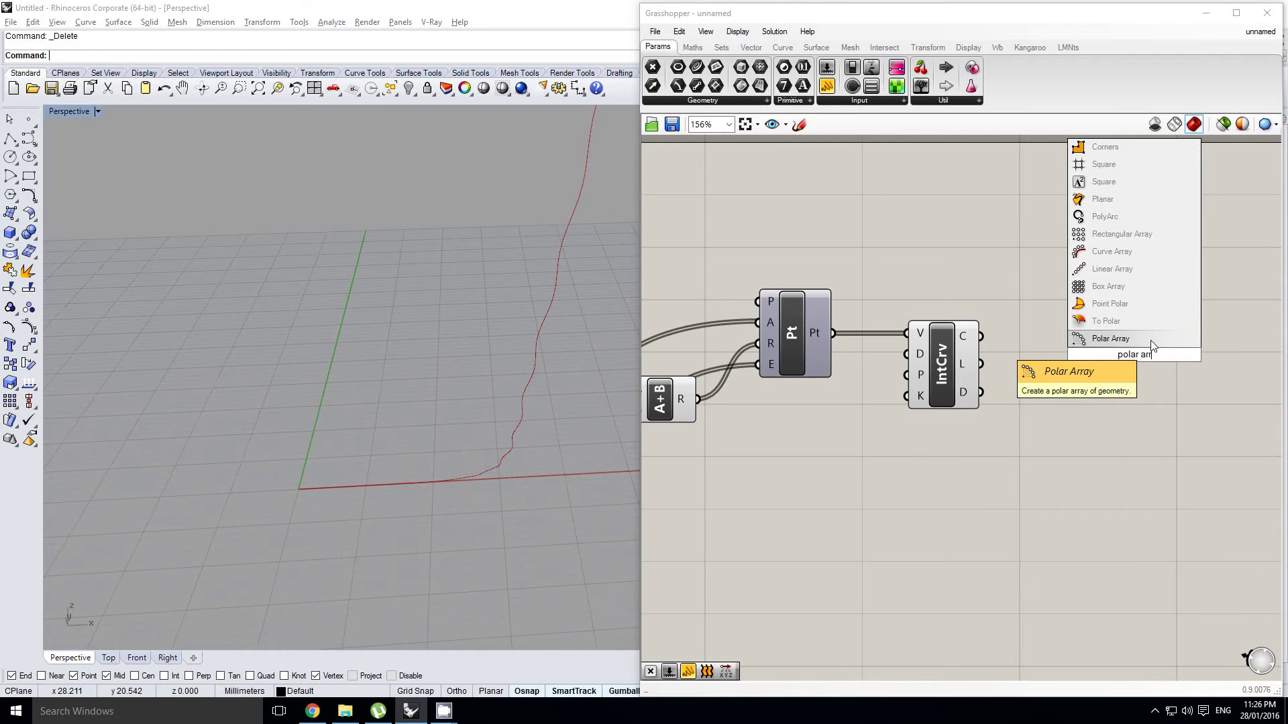
click(1151, 339)
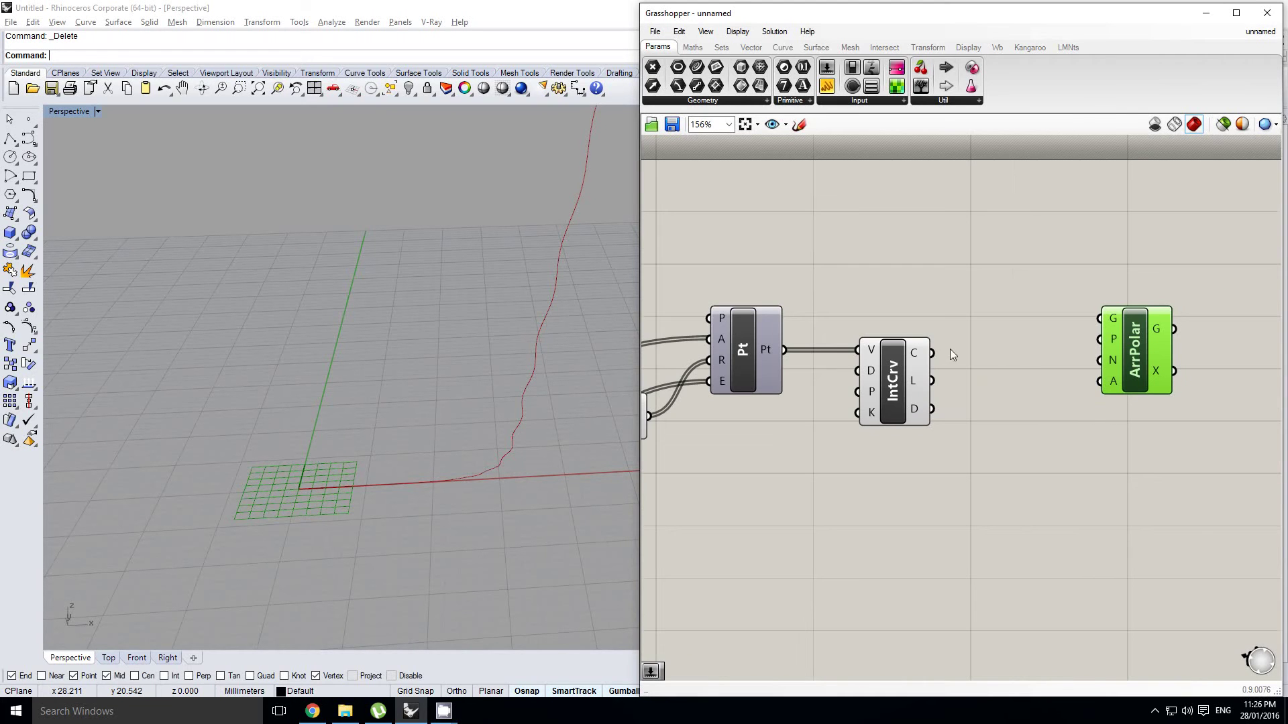
drag(932, 353, 1146, 203)
right_drag(993, 257, 980, 300)
click(926, 307)
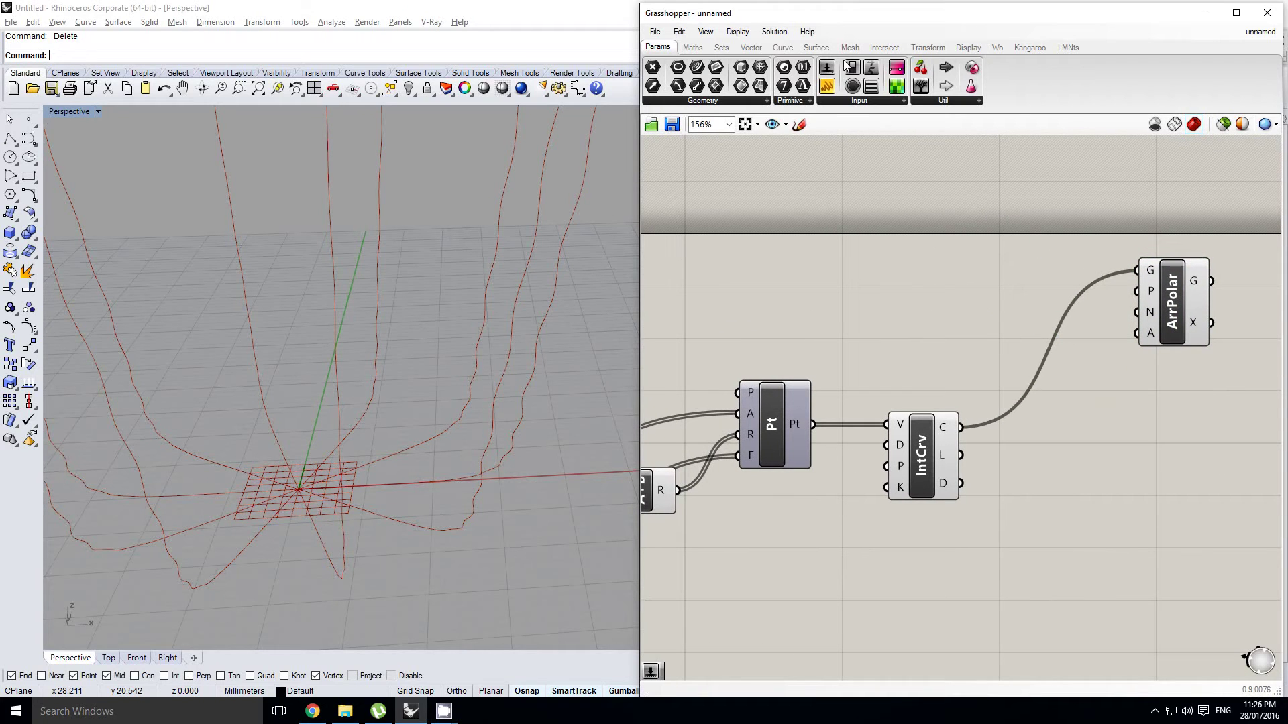
Add an integer slider with a maximum of 30, wire it to the Polar Array's N input and set it to 6.
drag(848, 65, 831, 300)
double_click(786, 293)
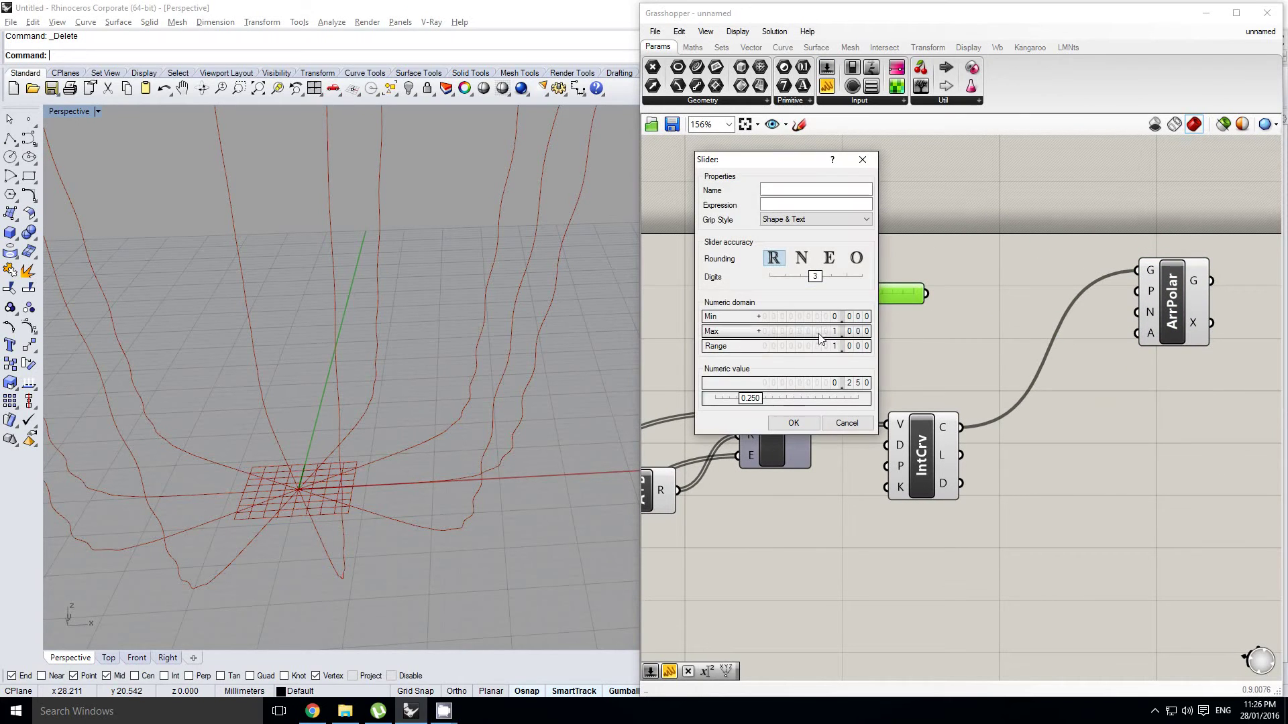
double_click(817, 332)
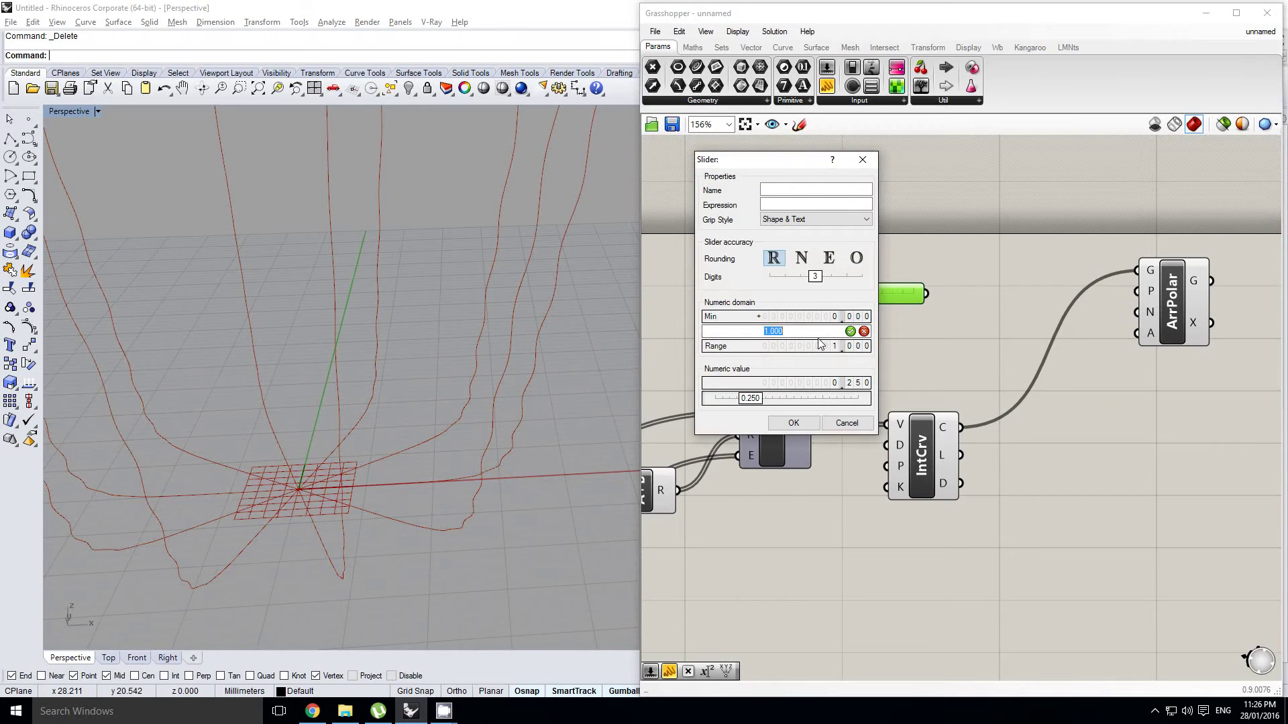
text(30)
click(801, 258)
click(793, 422)
drag(927, 295, 1136, 312)
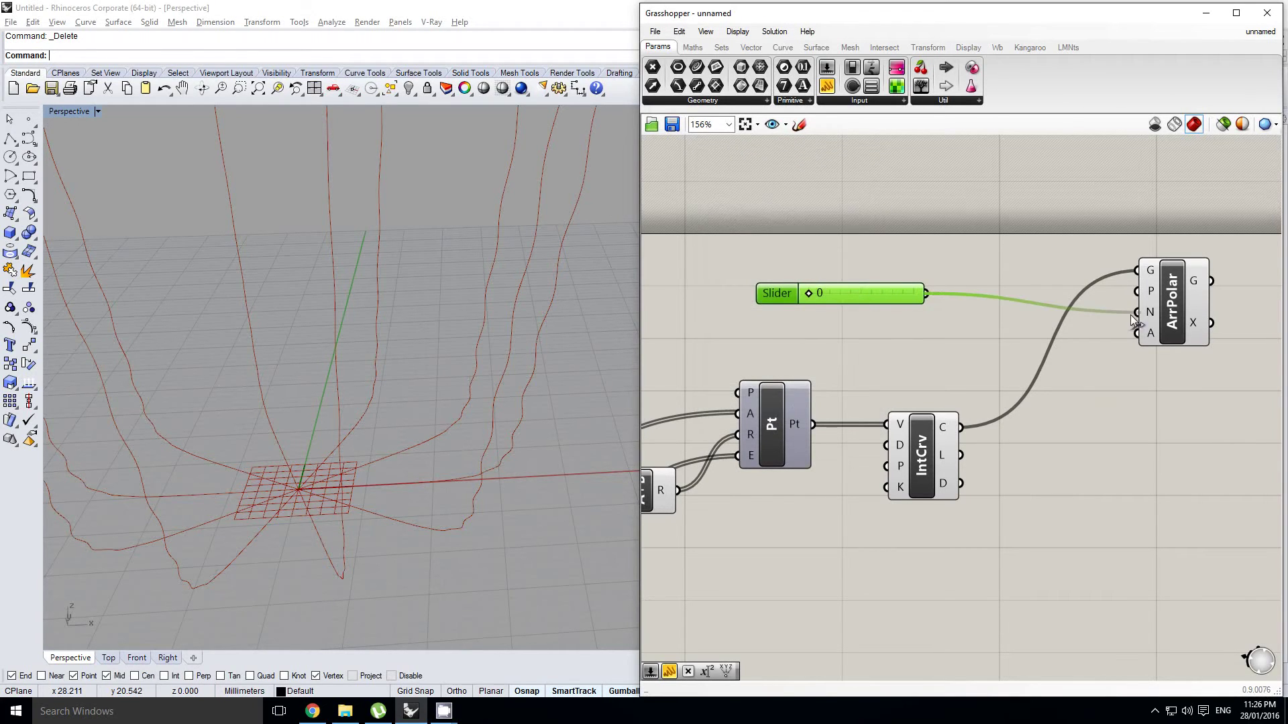
drag(876, 292, 843, 315)
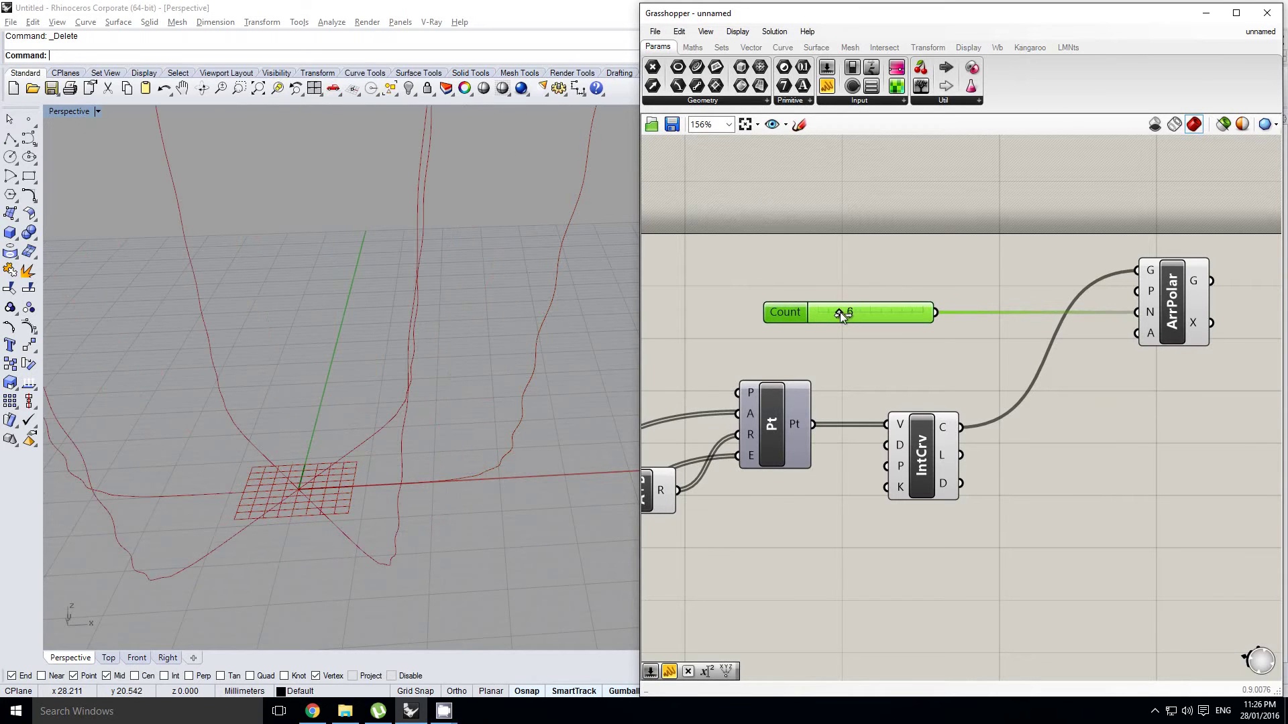
click(943, 350)
Move the Polar Array farther from the Count slider and add a Scale NU component below it.
scroll(943, 350, down, 2)
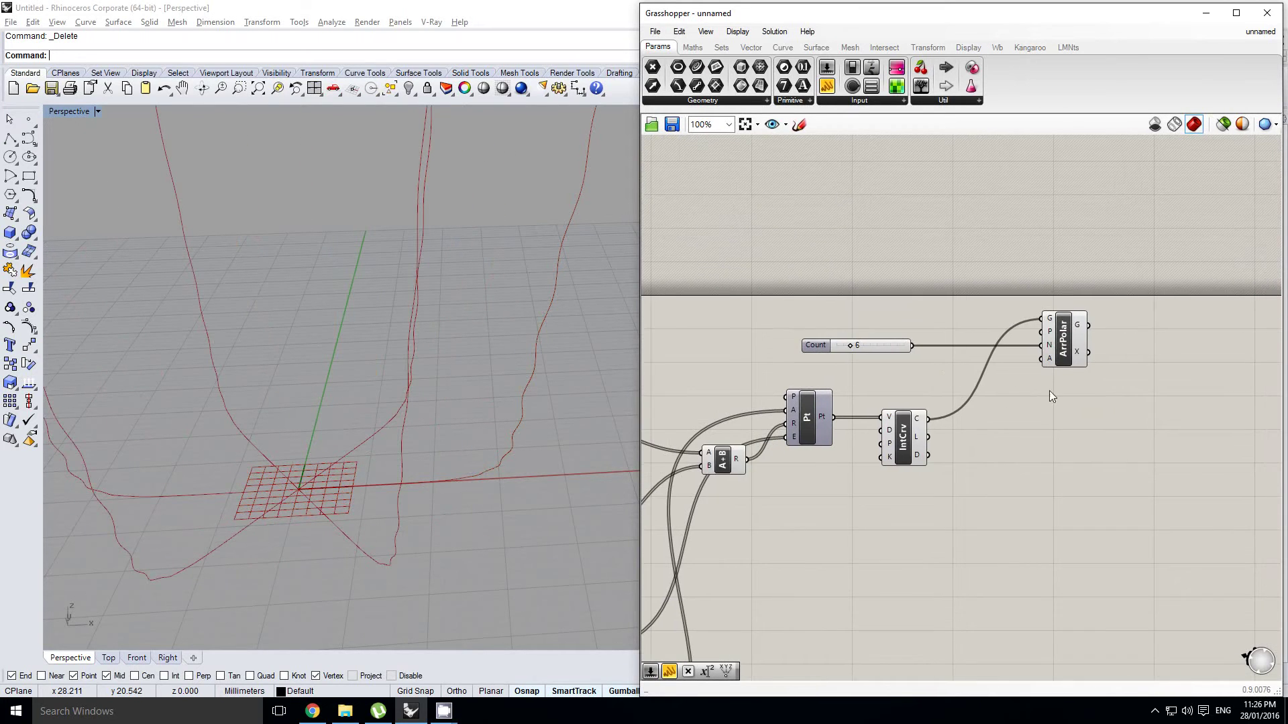
right_drag(1068, 379, 1012, 367)
drag(1005, 324, 1129, 325)
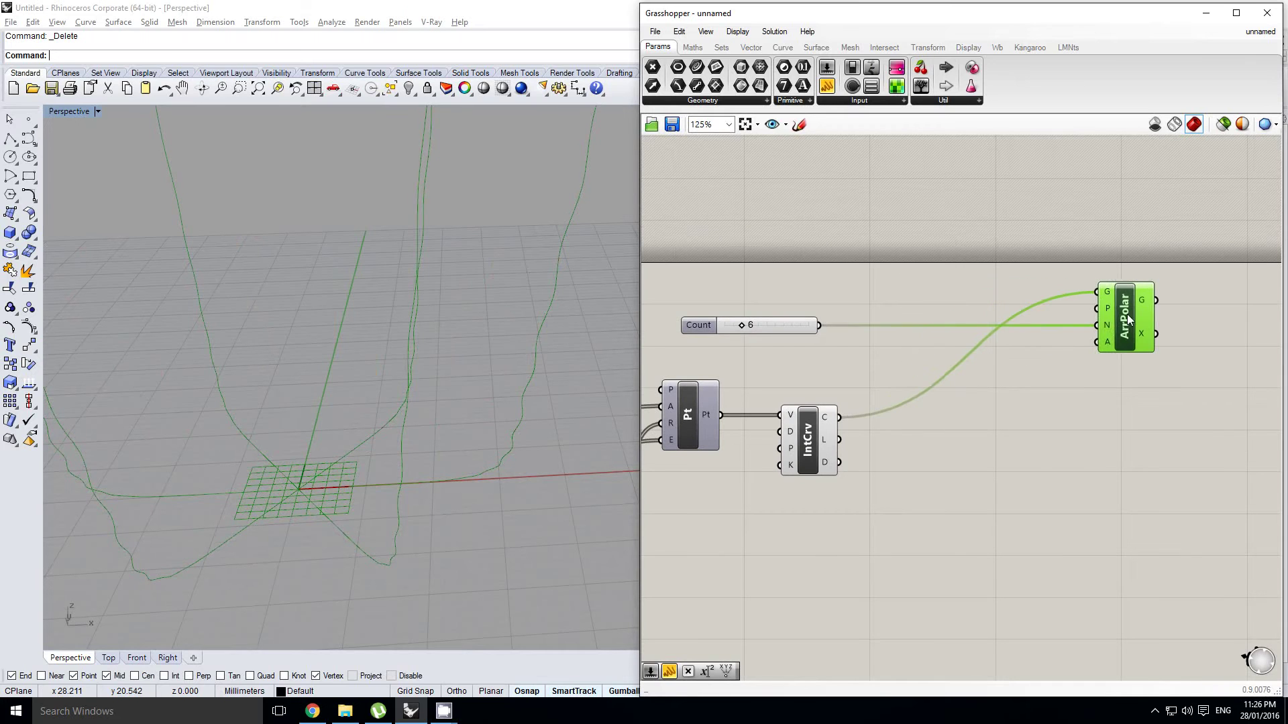
click(997, 455)
double_click(997, 454)
text(sca)
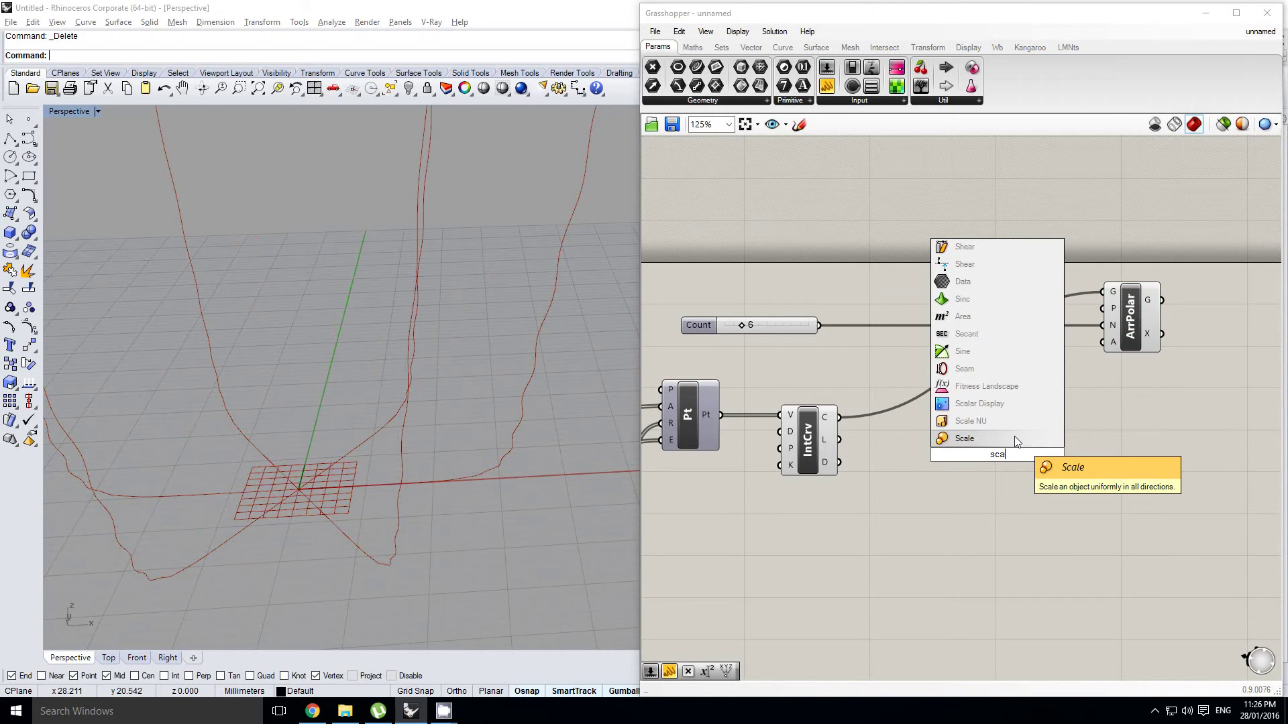
key(Up)
key(Up)
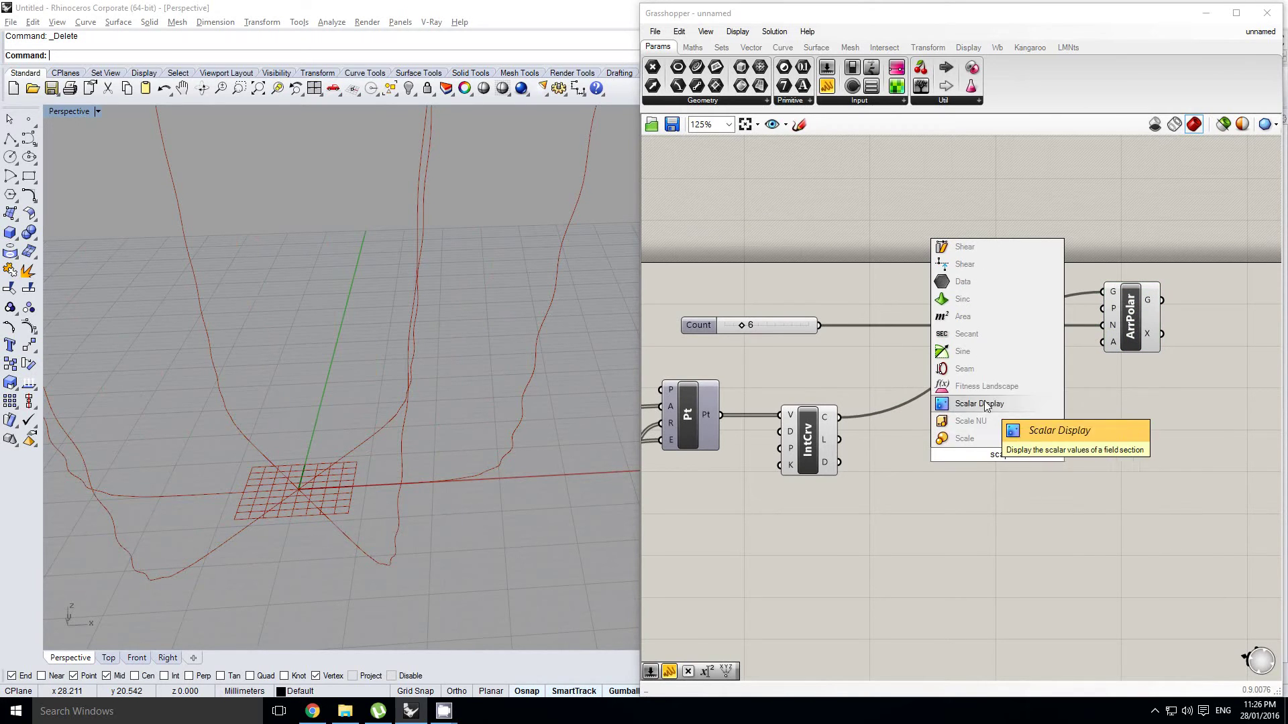
key(Down)
key(Return)
drag(1010, 427, 1006, 428)
Connect the interpolated curve's C output to the geometry input of Scale NU.
right_drag(894, 433, 917, 421)
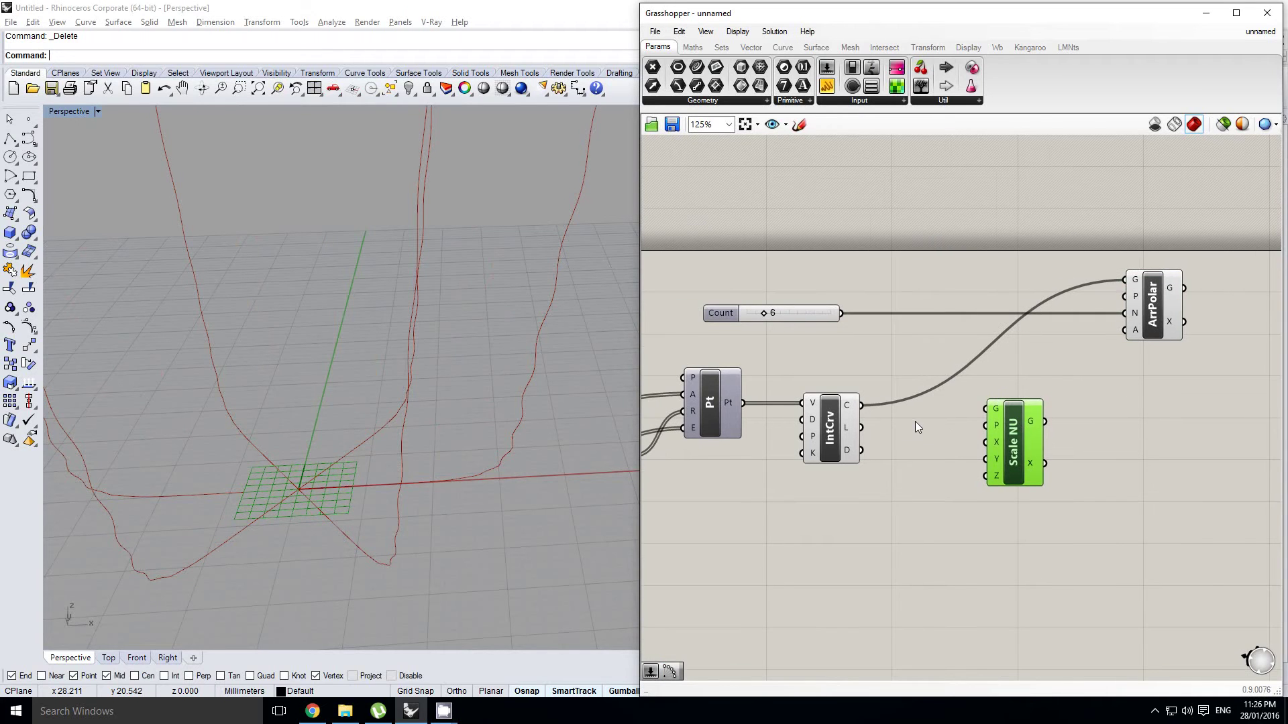
click(915, 421)
drag(861, 406, 1021, 432)
right_drag(922, 446, 976, 434)
click(995, 432)
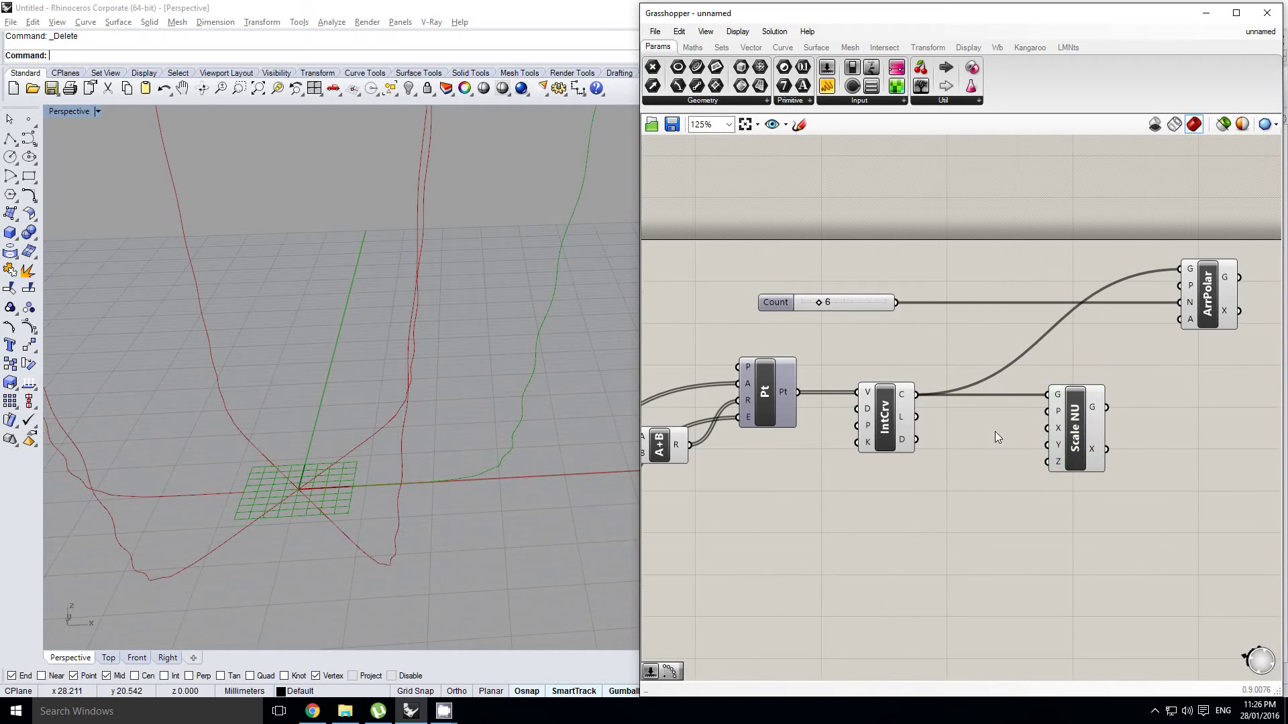
Add a default number slider below IntCrv and wire it to both the X and Y inputs of Scale NU.
drag(826, 69, 845, 485)
right_drag(843, 487, 820, 477)
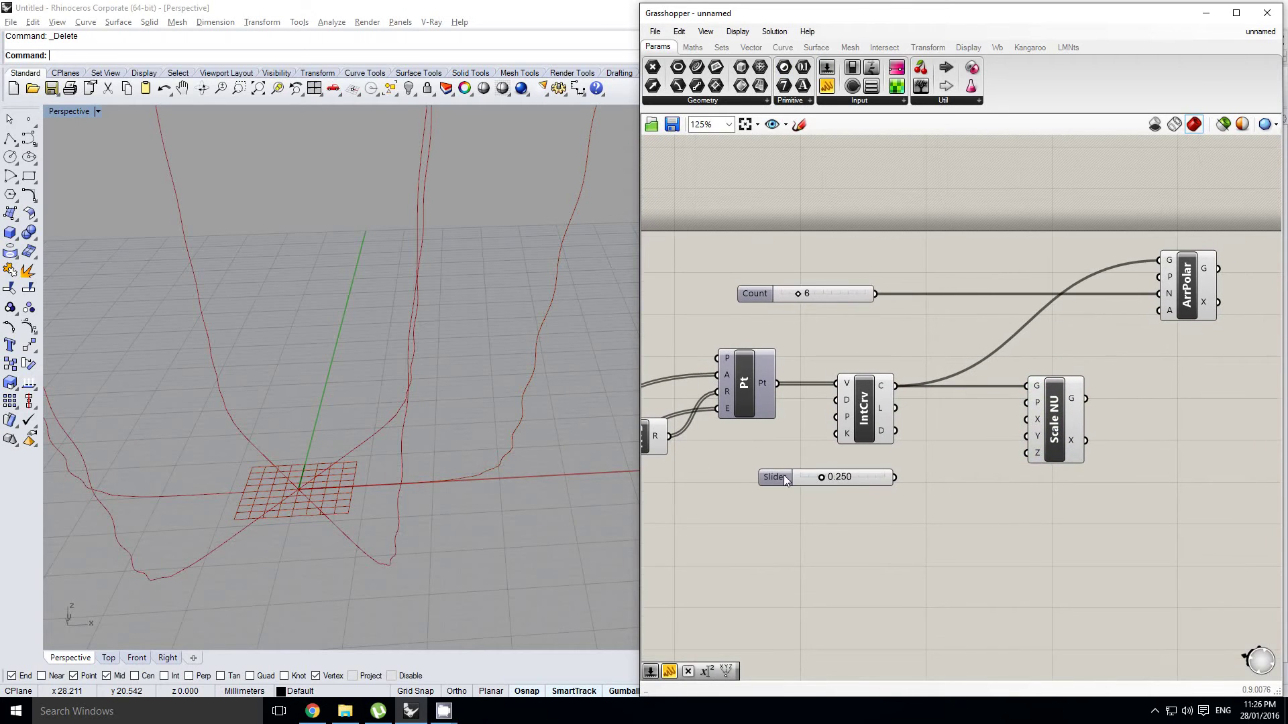
click(773, 475)
double_click(774, 475)
click(780, 604)
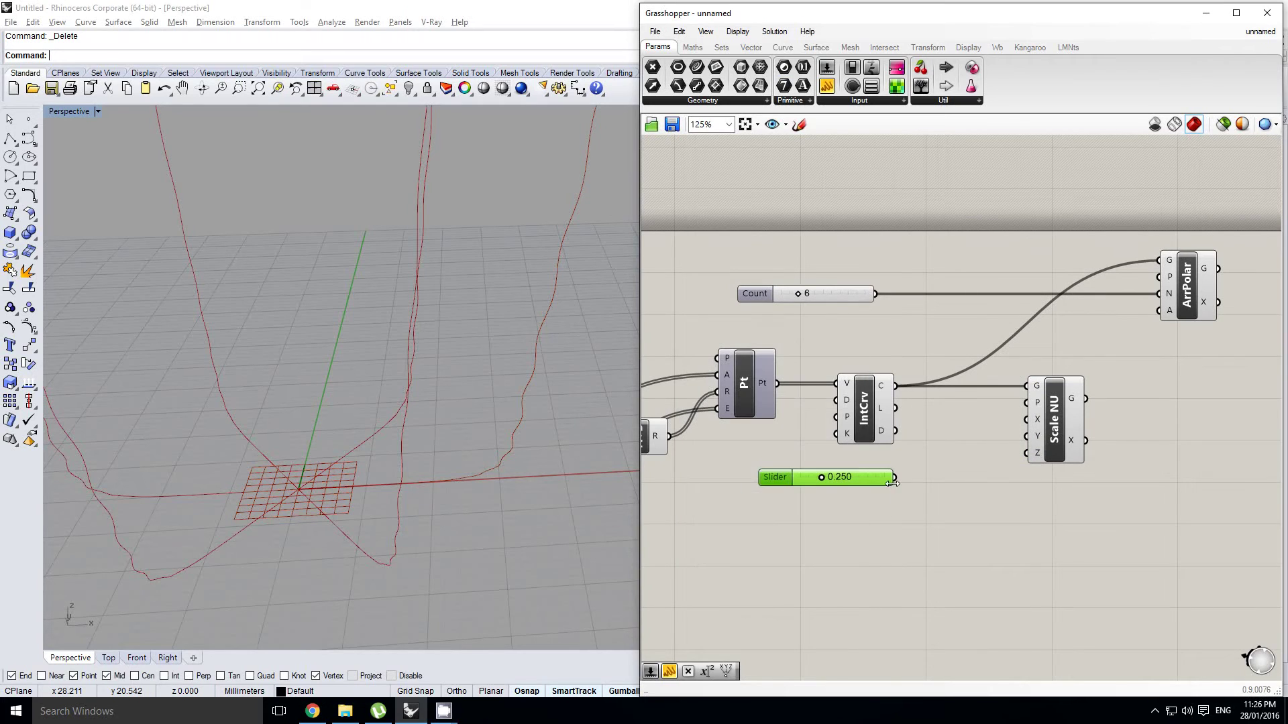
drag(899, 476, 1026, 419)
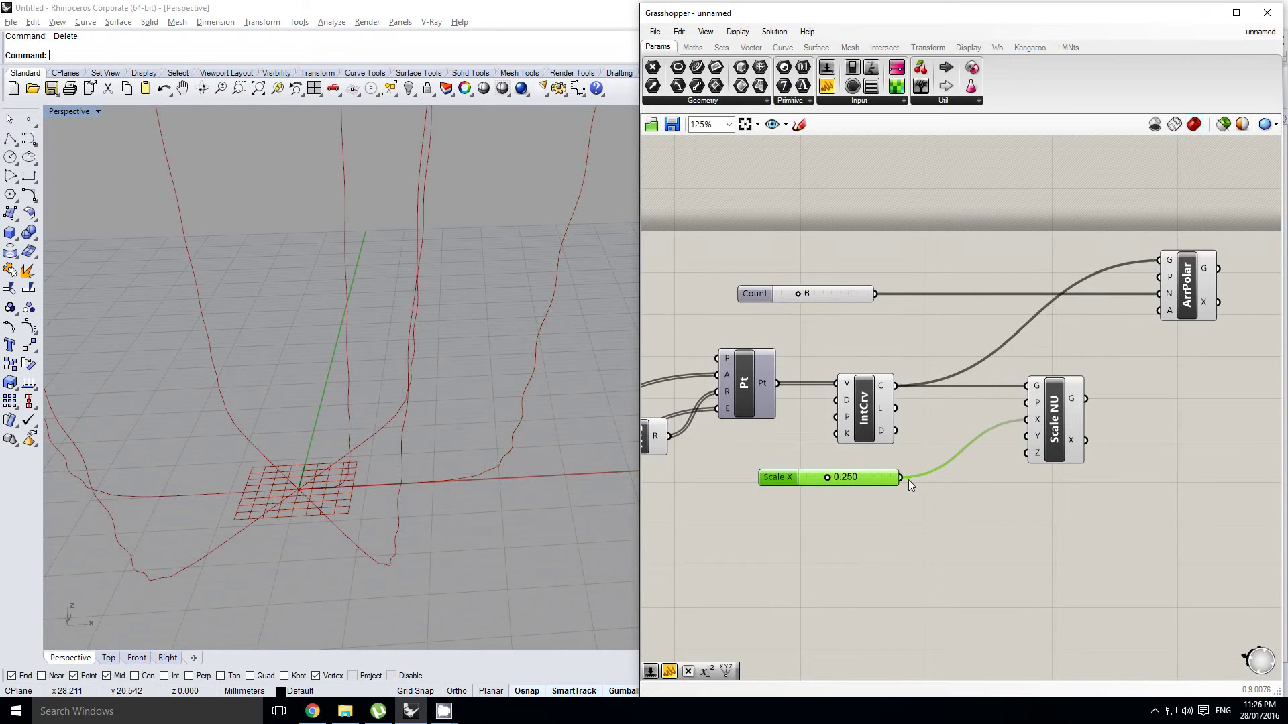
drag(902, 477, 1030, 436)
Raise the shared X and Y scale slider to 0.692.
right_drag(892, 473, 917, 480)
shift+right_drag(469, 441, 469, 469)
scroll(425, 425, down, 12)
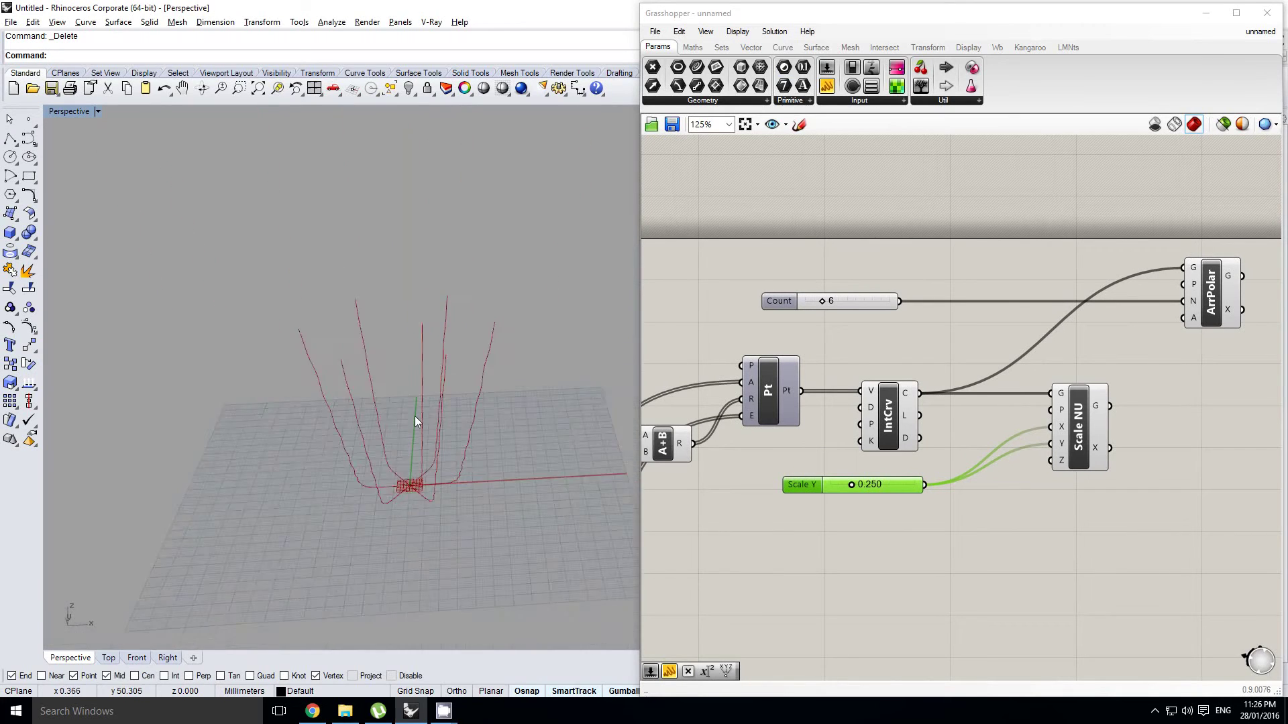
scroll(414, 417, up, 4)
click(824, 462)
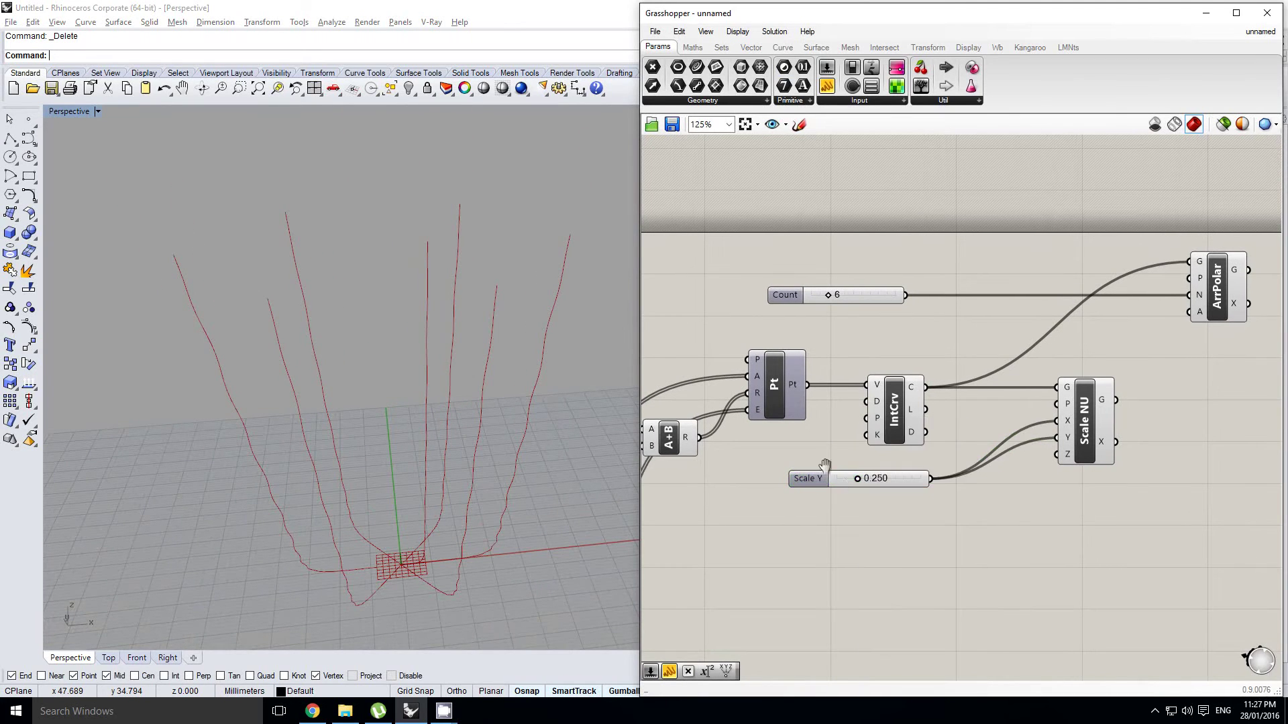
scroll(852, 485, up, 1)
drag(859, 478, 904, 492)
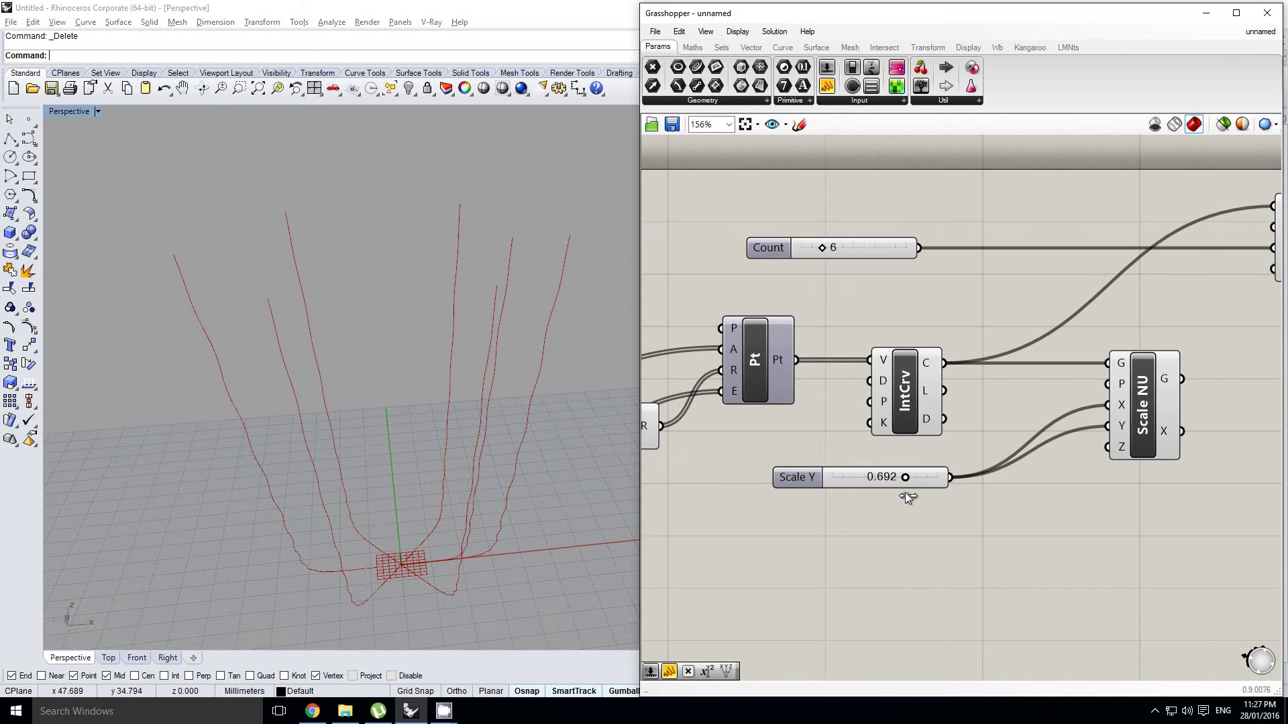
Duplicate the Polar Array with its Count connection and feed the copy's geometry input from the Scale NU geometry output.
right_drag(1003, 408, 927, 434)
right_click(1000, 409)
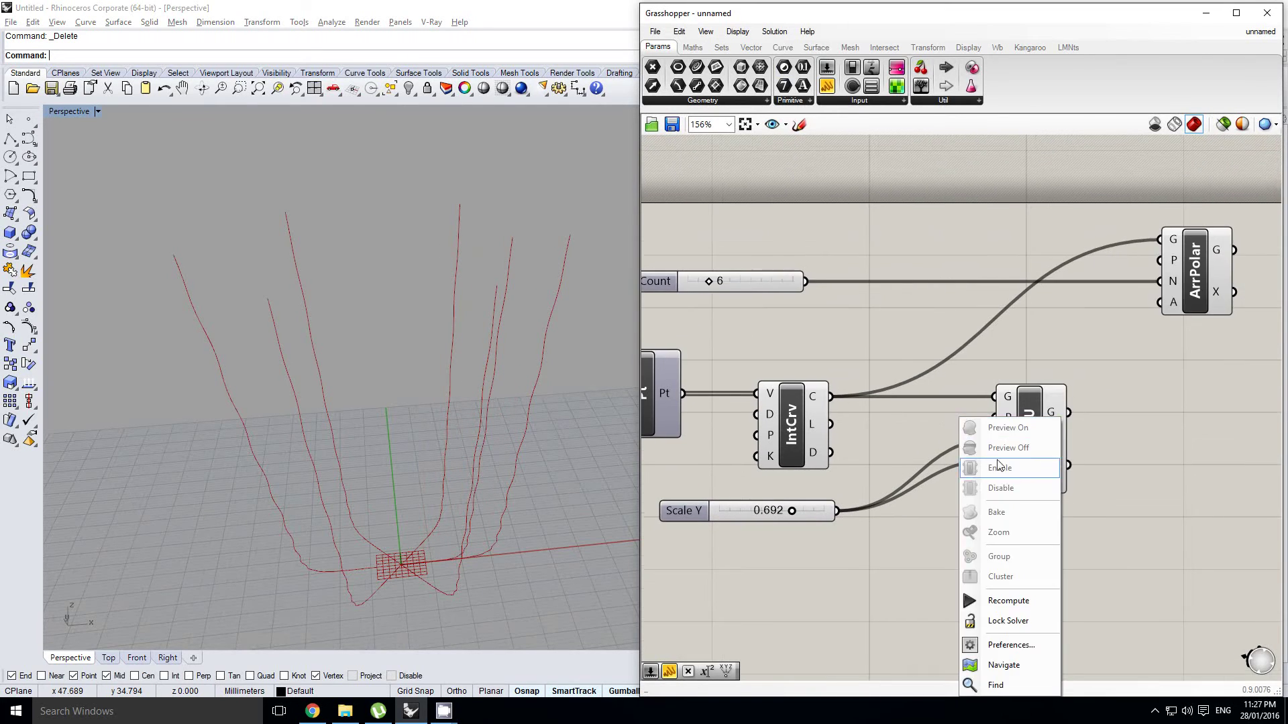
click(950, 403)
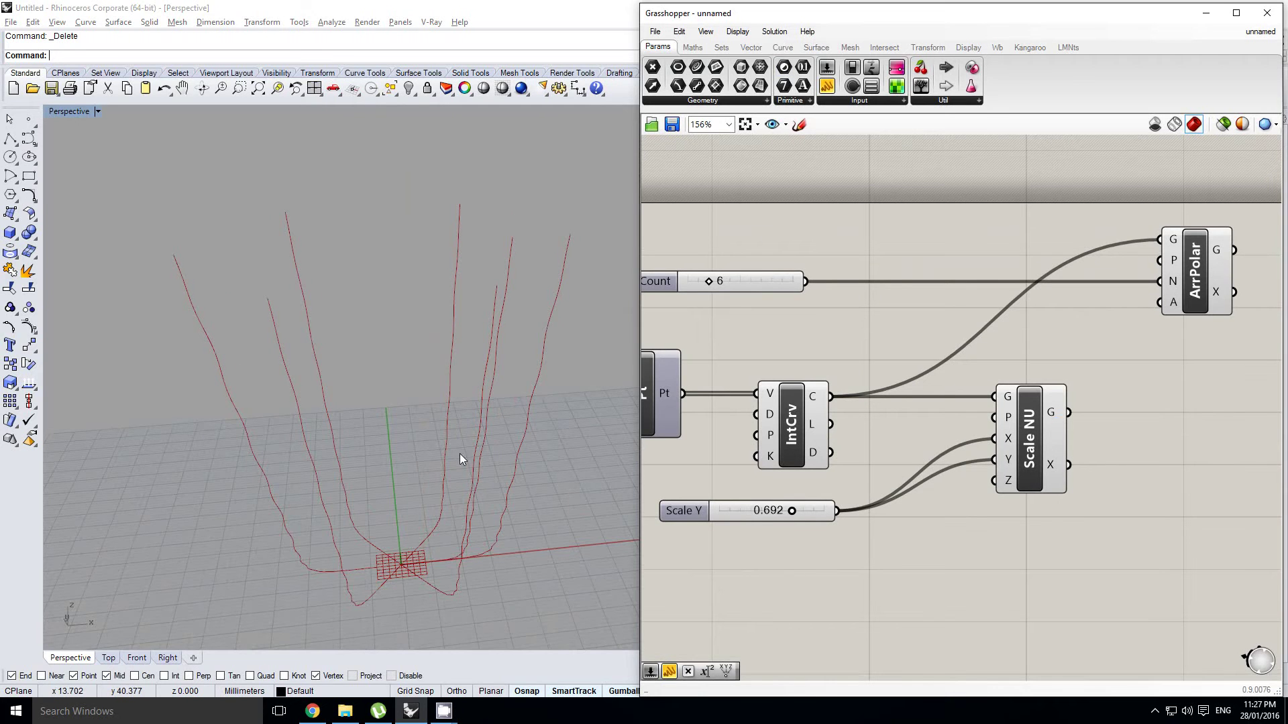
right_drag(460, 453, 445, 403)
right_drag(1046, 442, 959, 439)
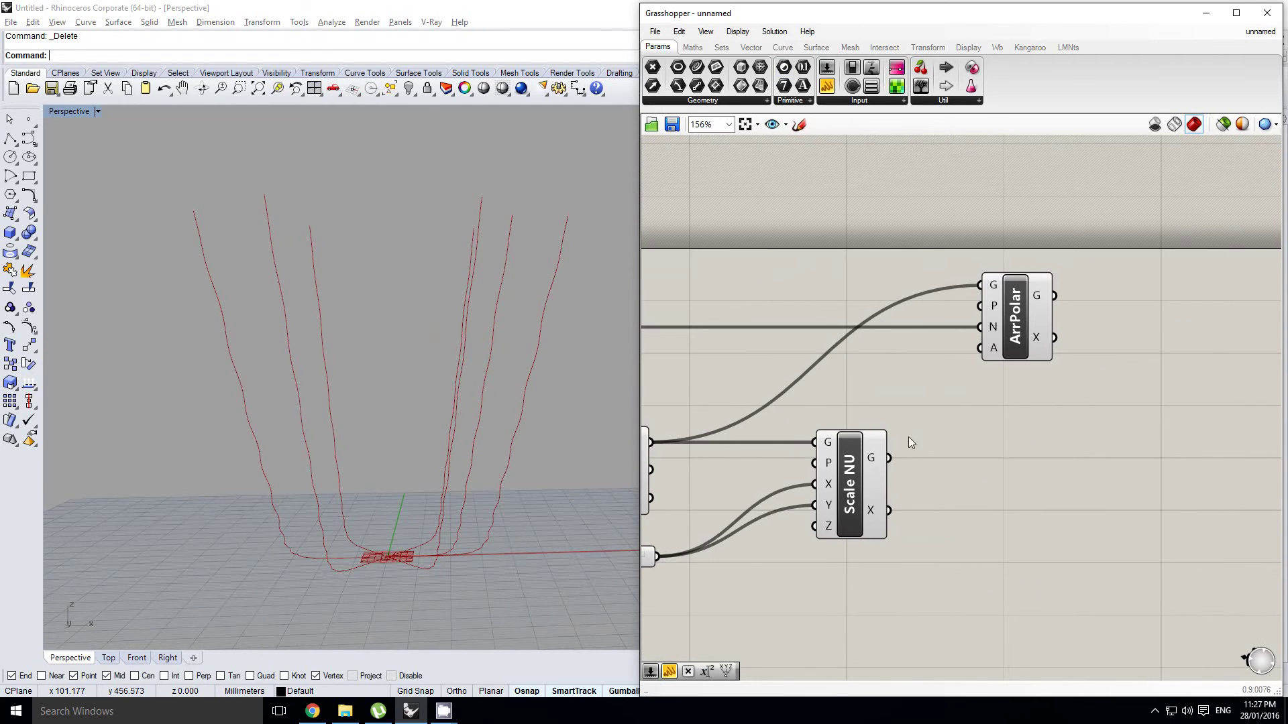
click(848, 465)
right_drag(863, 399, 947, 414)
click(957, 390)
click(1041, 333)
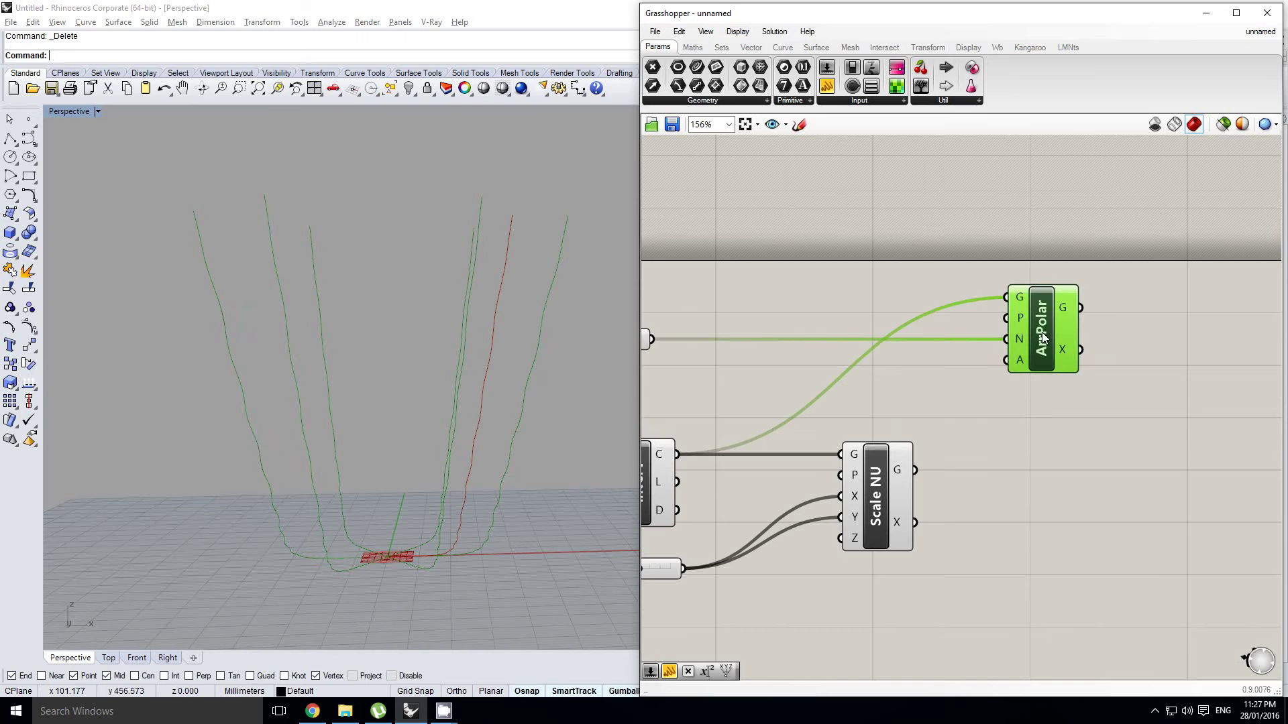
alt+drag(1047, 315, 1076, 441)
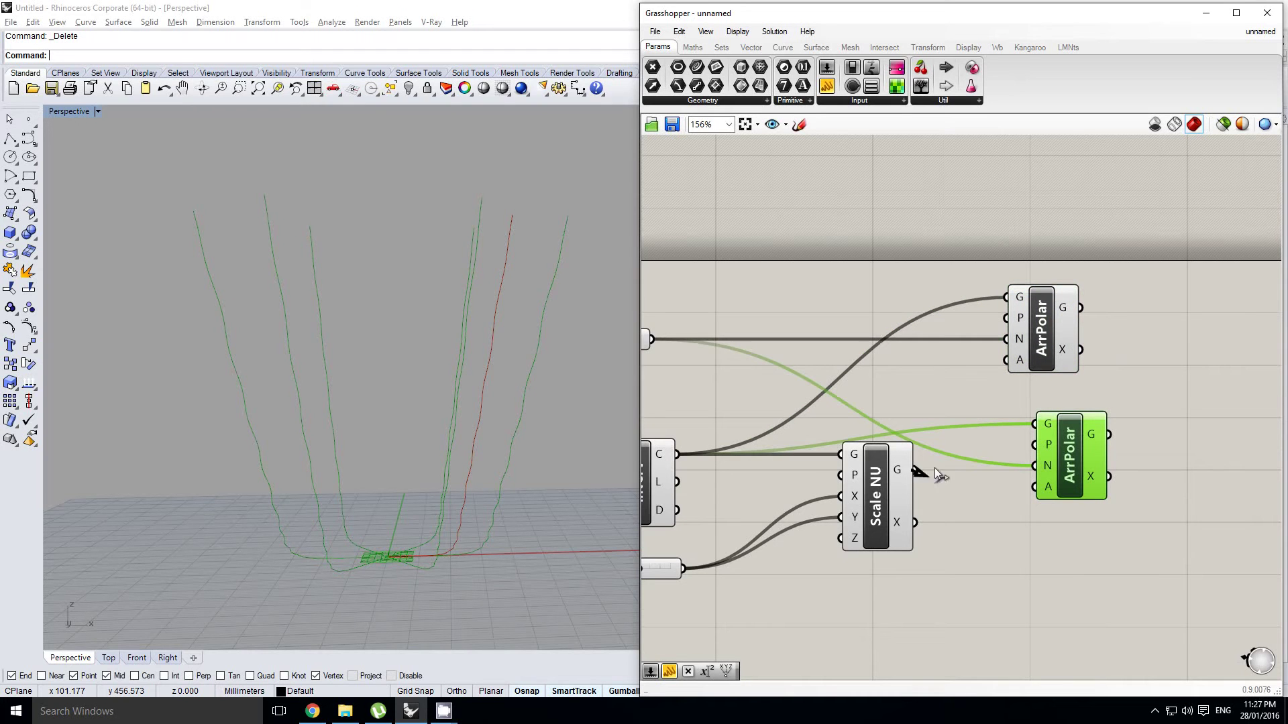
drag(935, 468, 1036, 425)
Shift both Polar Array components farther along the canvas to leave space beyond Scale NU.
drag(1084, 456, 1132, 468)
right_drag(1093, 377, 1050, 377)
click(998, 340)
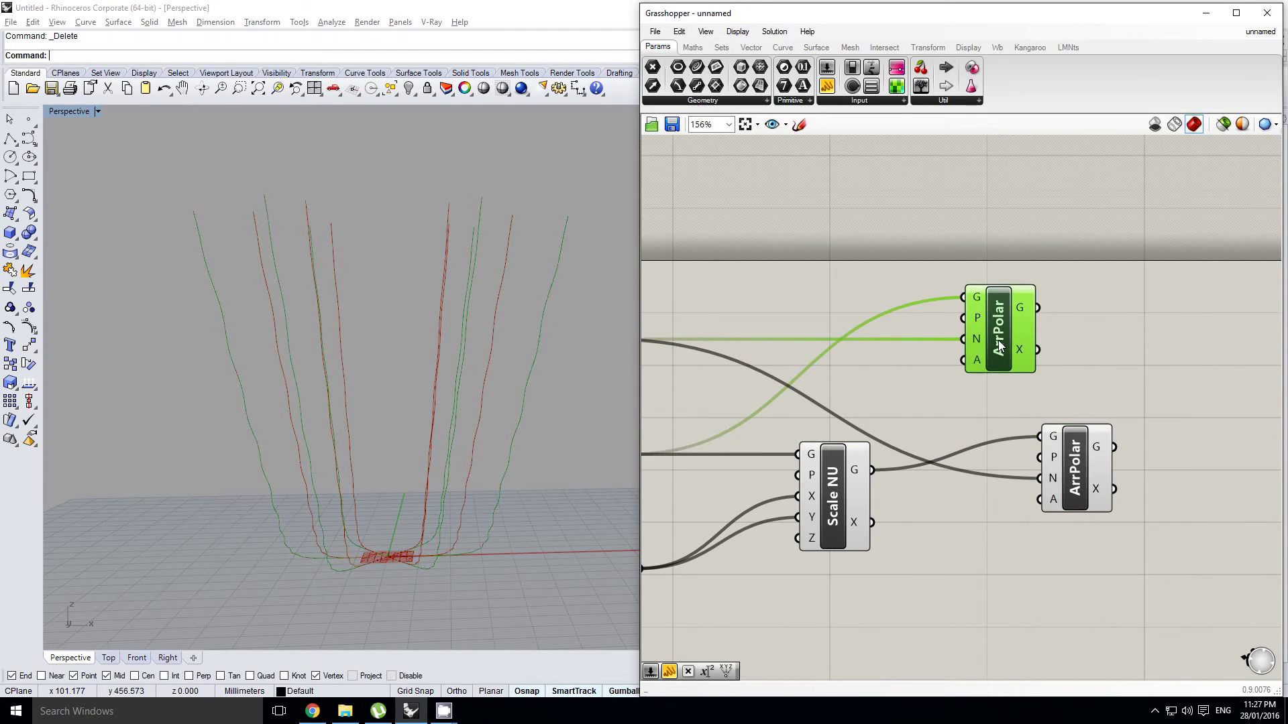
drag(998, 340, 1068, 340)
right_drag(1115, 448, 1065, 444)
click(1066, 445)
drag(1027, 457, 1120, 454)
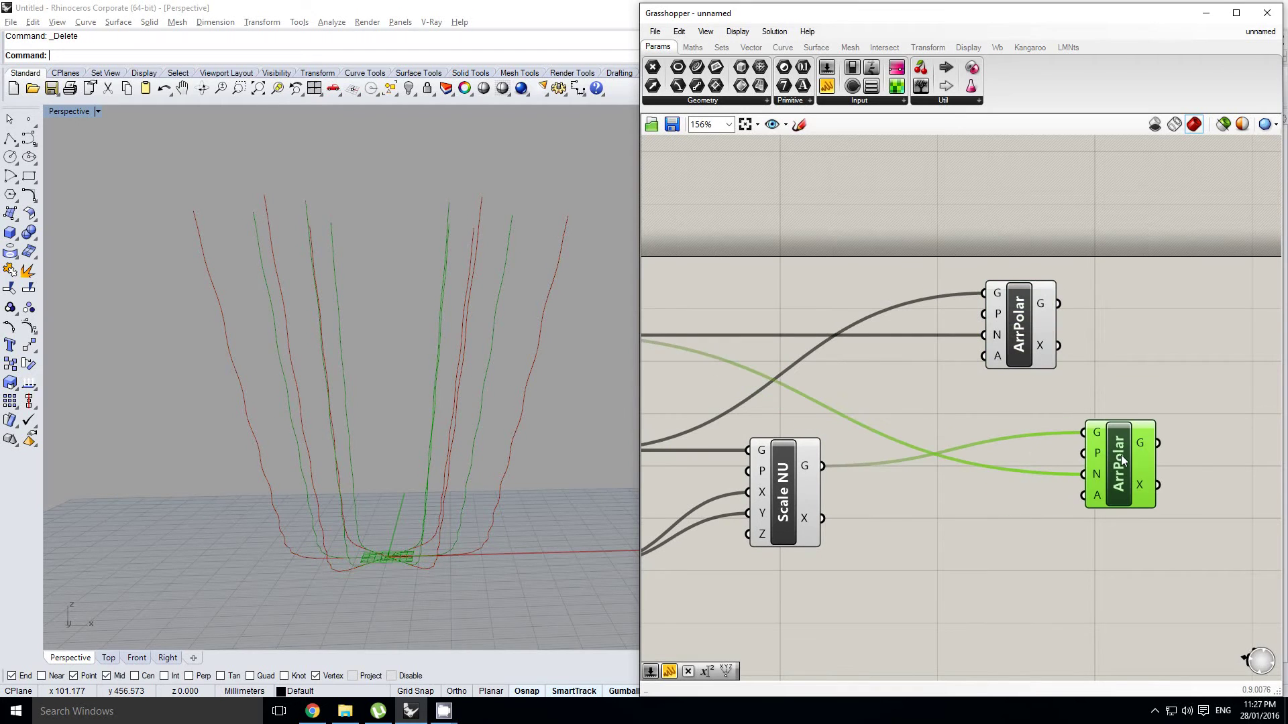
drag(1022, 328, 1113, 328)
click(920, 409)
Examine the outer and scaled inner sets of arrayed profile curves from a higher angle in the Perspective view.
scroll(918, 416, down, 1)
mouse_move(918, 422)
right_down()
mouse_move(967, 437)
mouse_move(912, 444)
right_up()
right_click(959, 438)
scroll(912, 444, down, 1)
right_drag(452, 376, 505, 397)
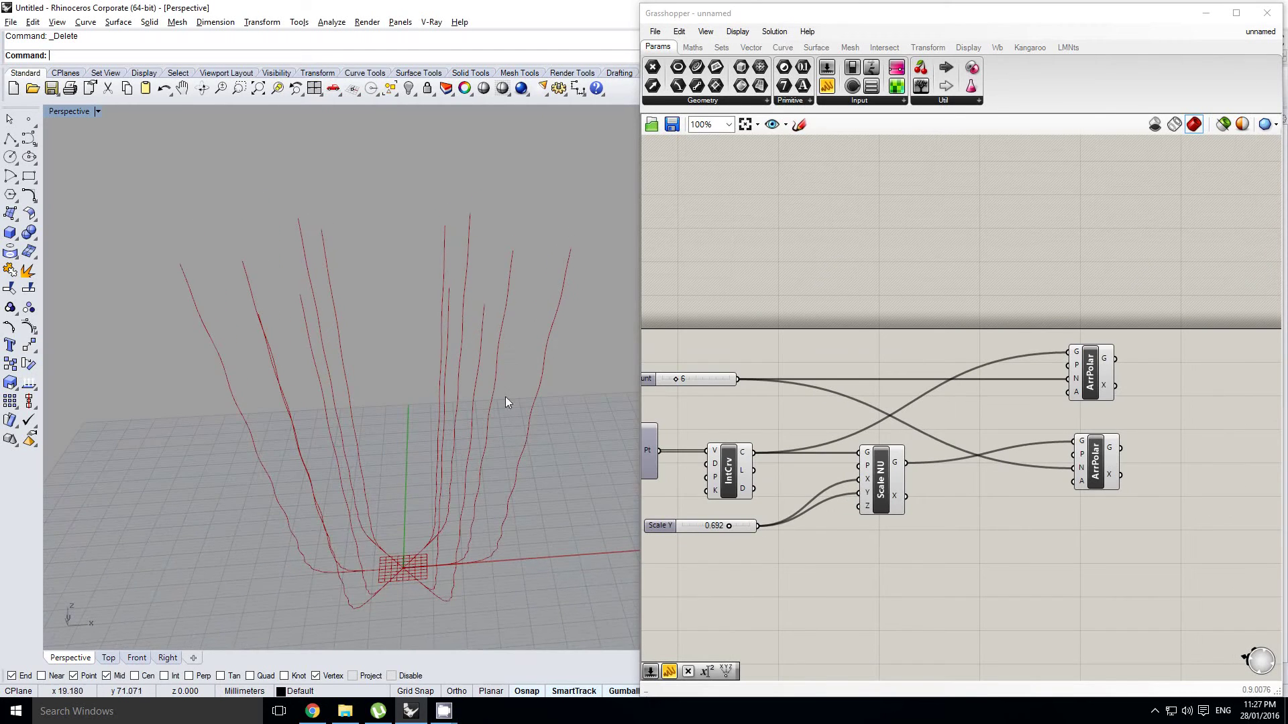
click(875, 469)
right_drag(489, 348, 486, 441)
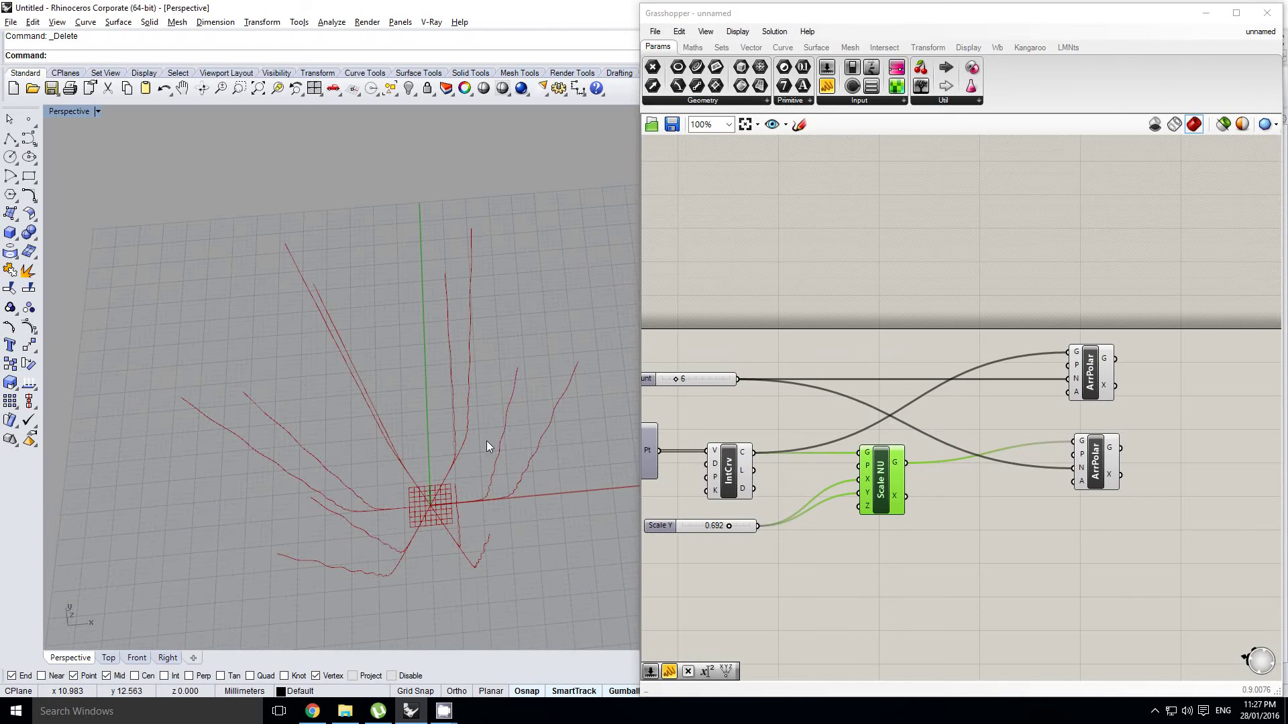
Widen the gap between Scale NU and the two Polar Arrays by moving both arrays farther out.
right_drag(972, 497, 950, 498)
drag(1099, 449, 1134, 458)
drag(1074, 463, 1130, 463)
drag(1069, 368, 1133, 368)
right_drag(943, 474, 1004, 477)
click(984, 414)
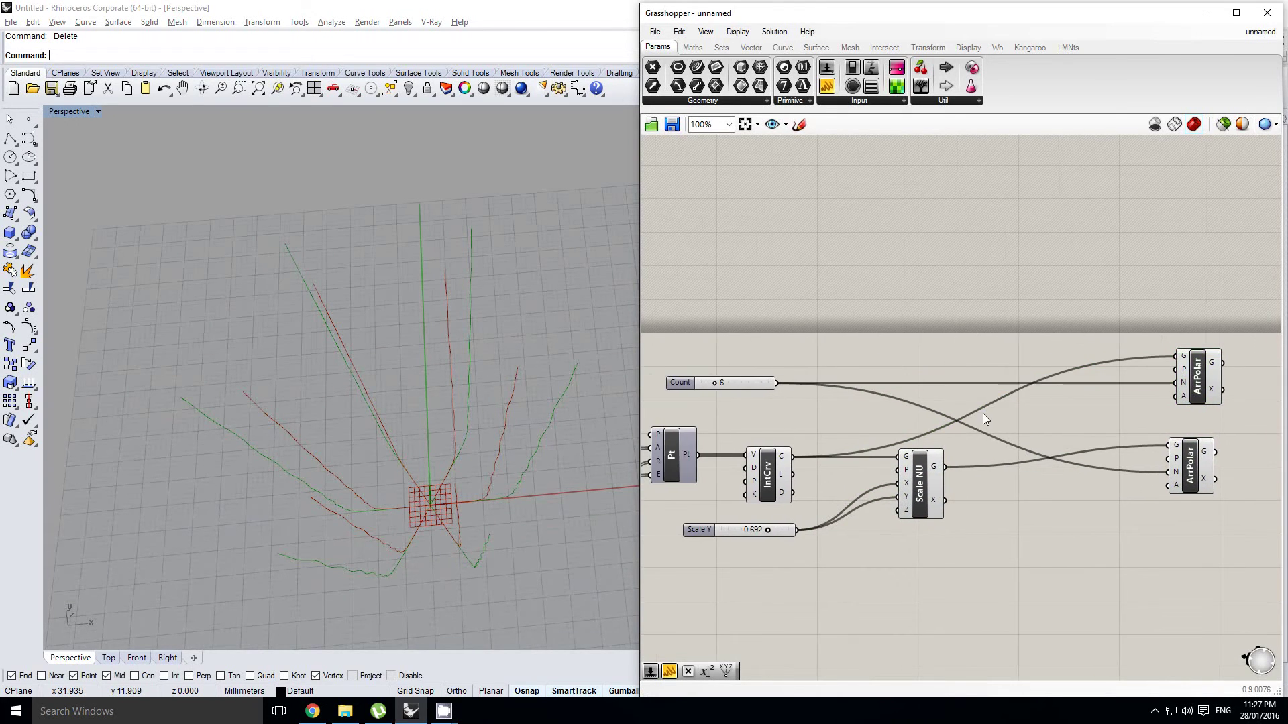
Add an Expression component to the canvas beyond the Count slider and set its expression to (2*pi/y)*x.
click(693, 49)
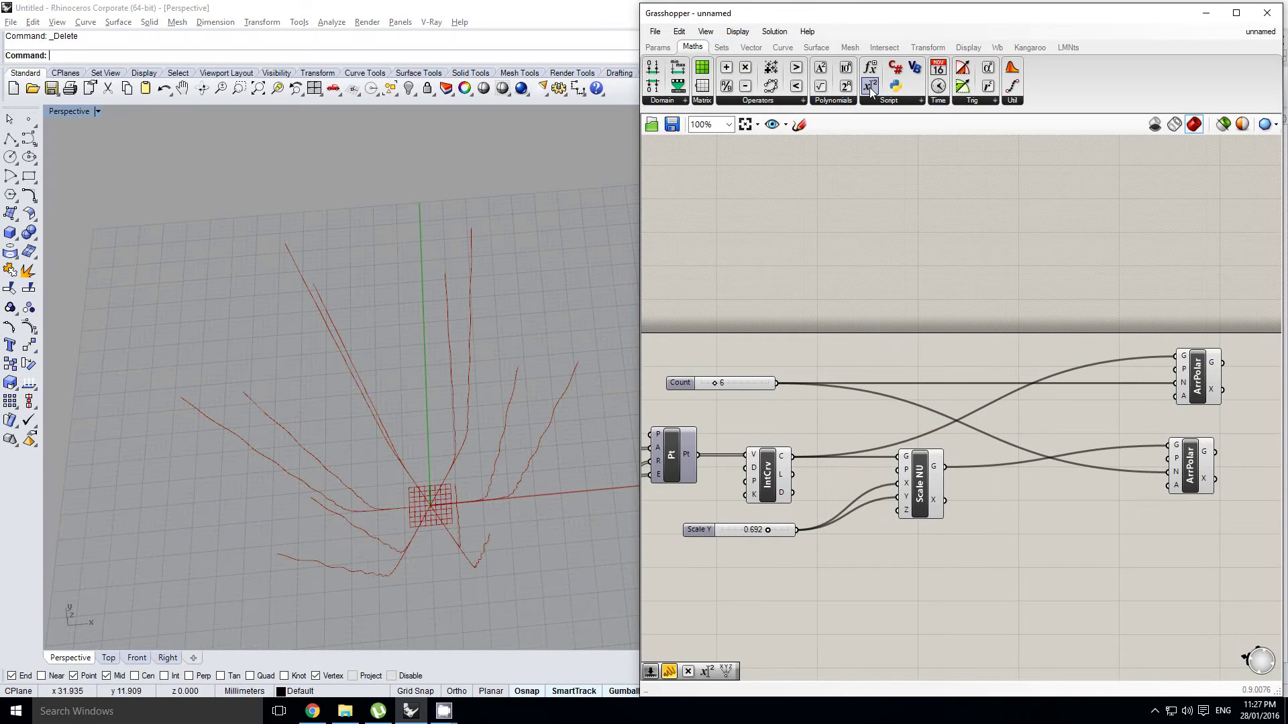
drag(870, 70, 748, 389)
double_click(973, 385)
text(2)
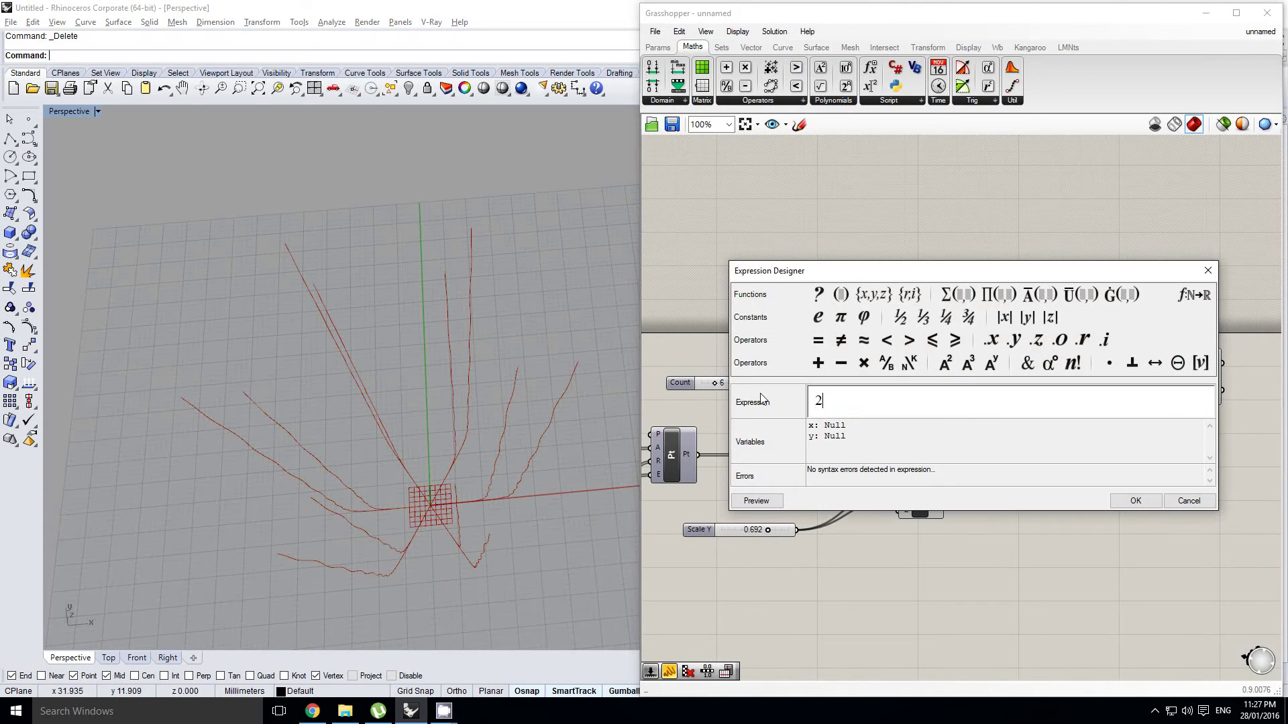
text(*pi/)
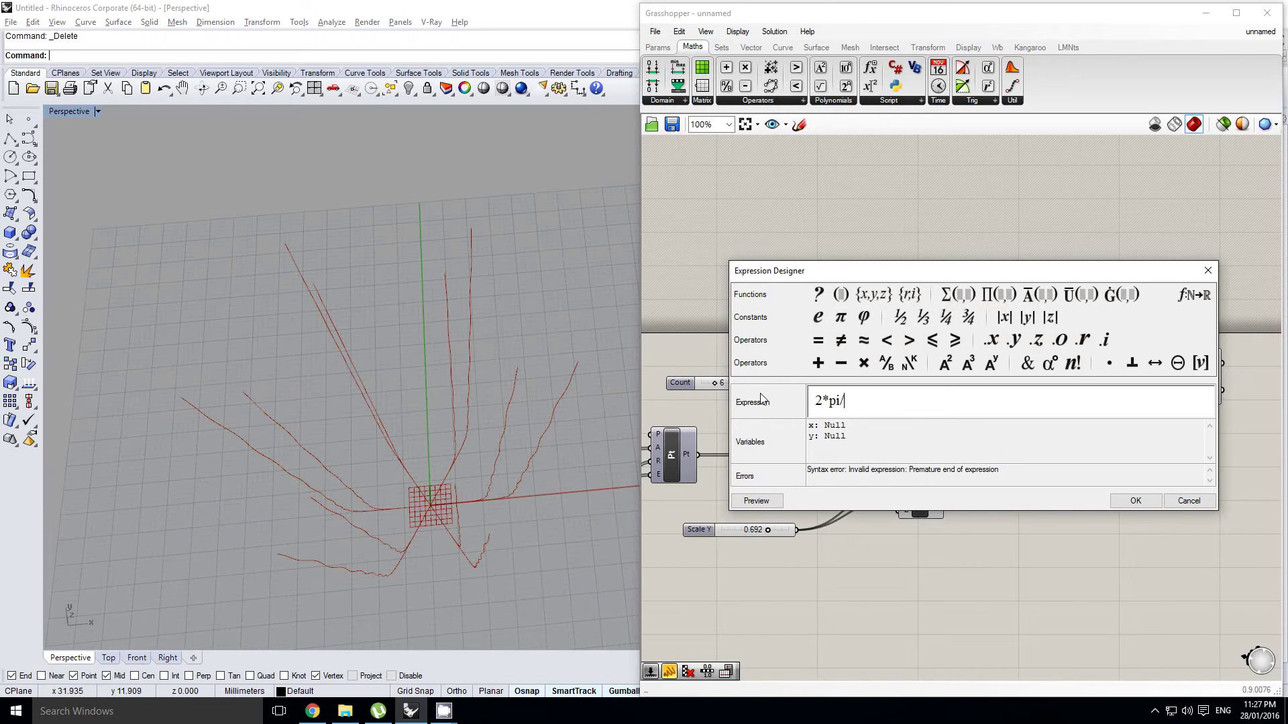
text(y)
key(Home)
text(()
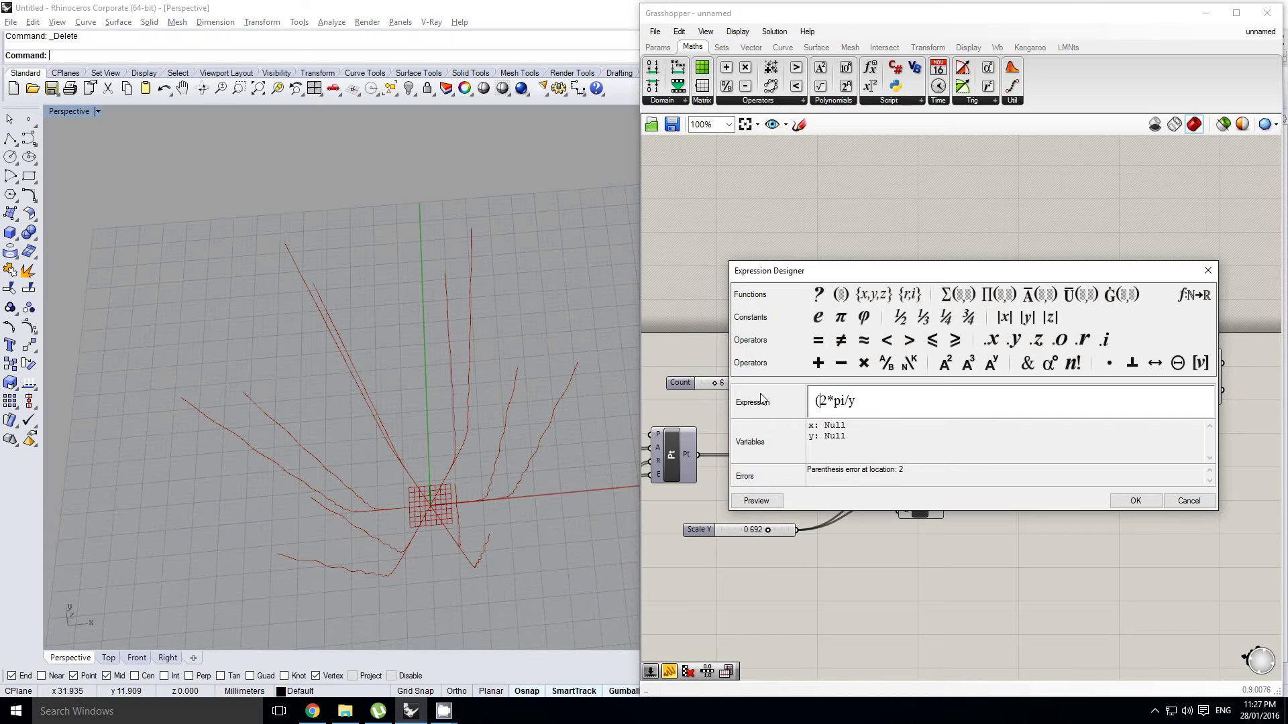
text()*x)
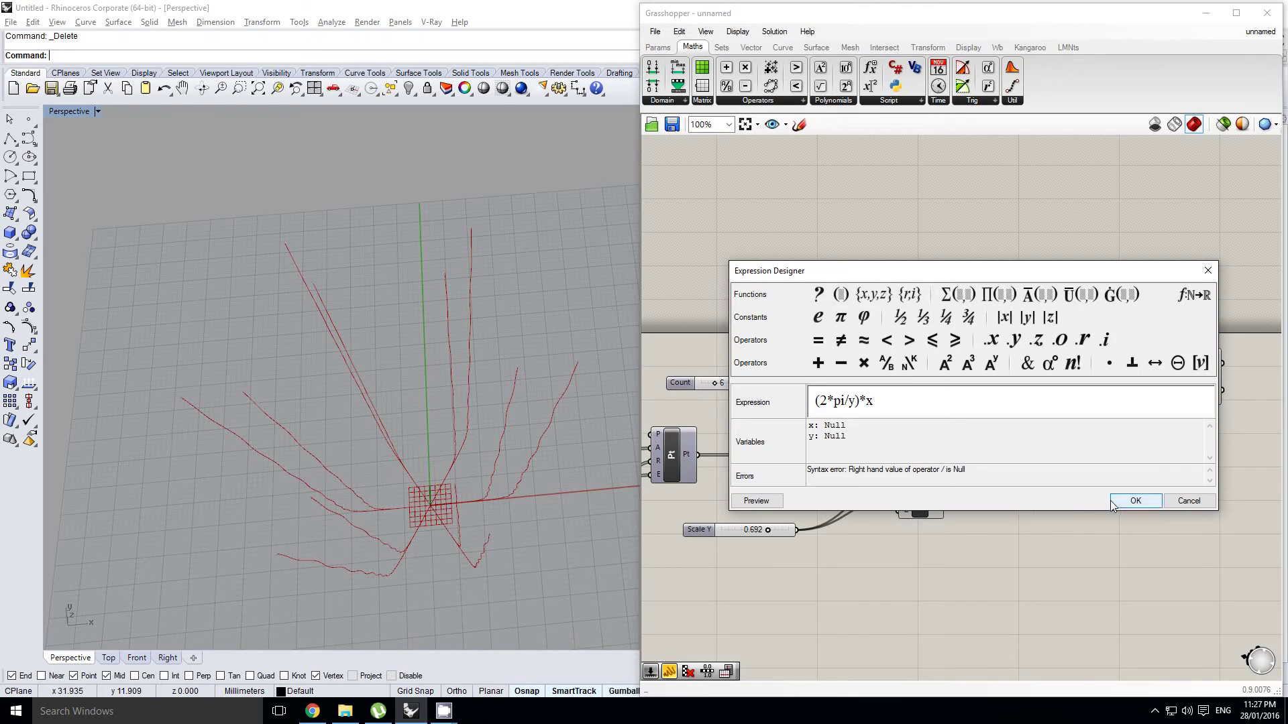
click(1135, 501)
Position the expression component between the Count slider and the Polar Arrays, and connect the Count slider to its y input.
scroll(1058, 389, up, 2)
drag(1057, 389, 1051, 389)
right_drag(964, 374, 856, 360)
click(858, 343)
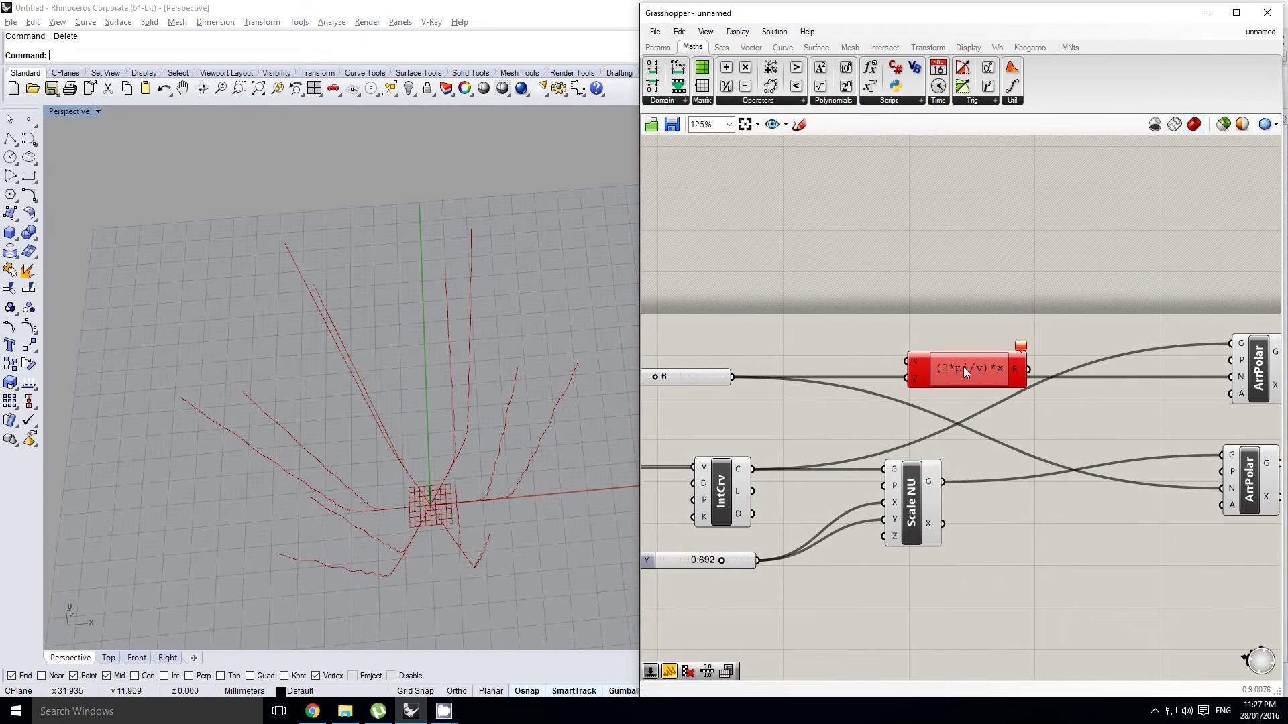
drag(963, 367, 972, 370)
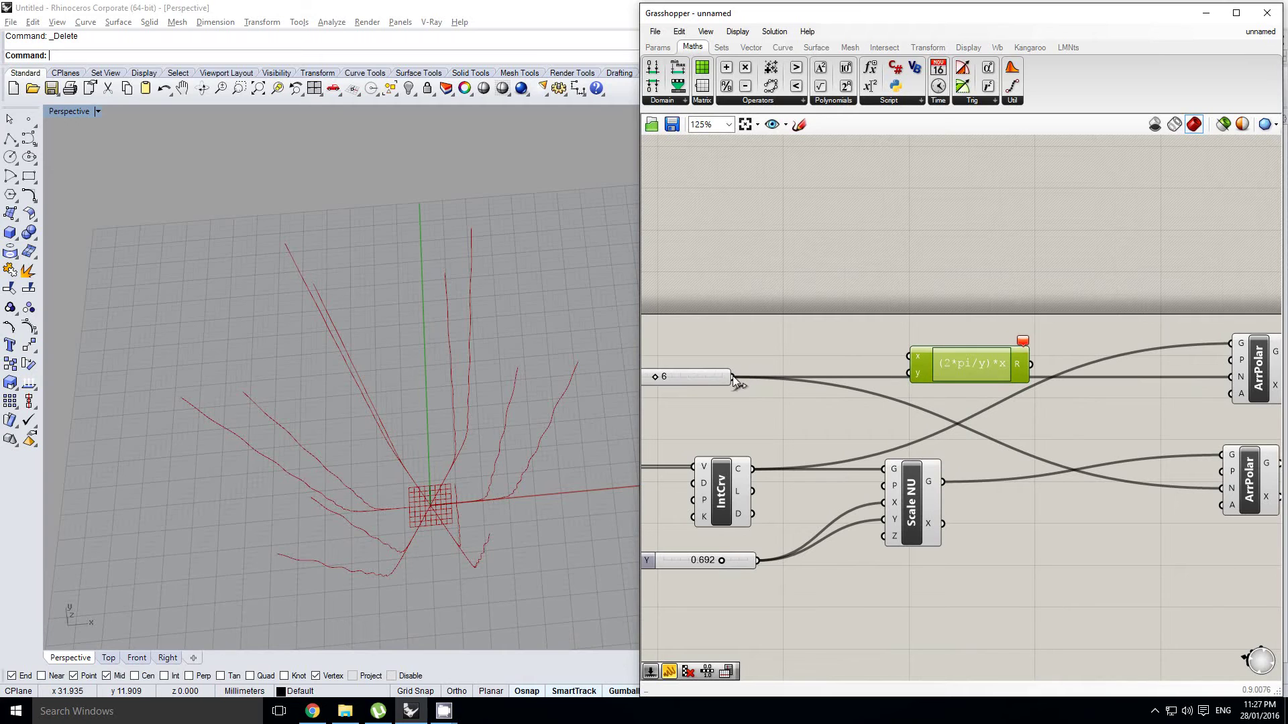
drag(733, 376, 964, 372)
Remove the x multiplier so the expression reads (2*pi/y).
double_click(980, 371)
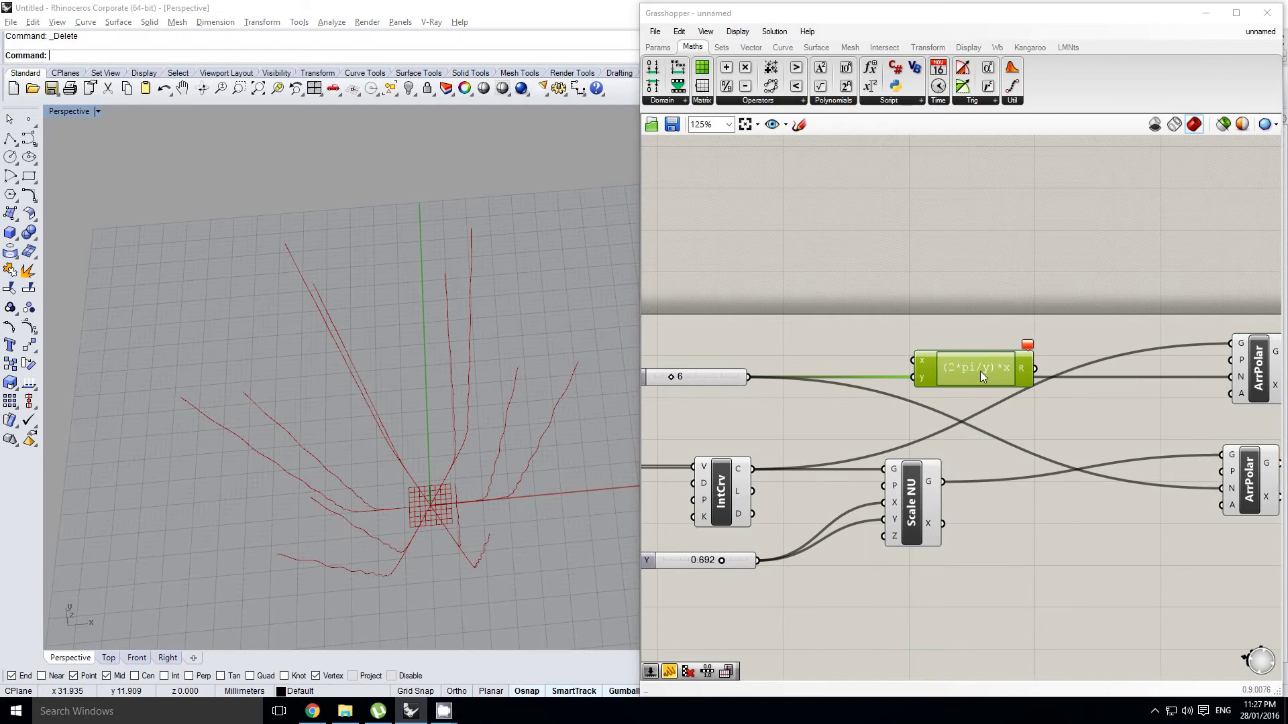
drag(880, 383, 865, 383)
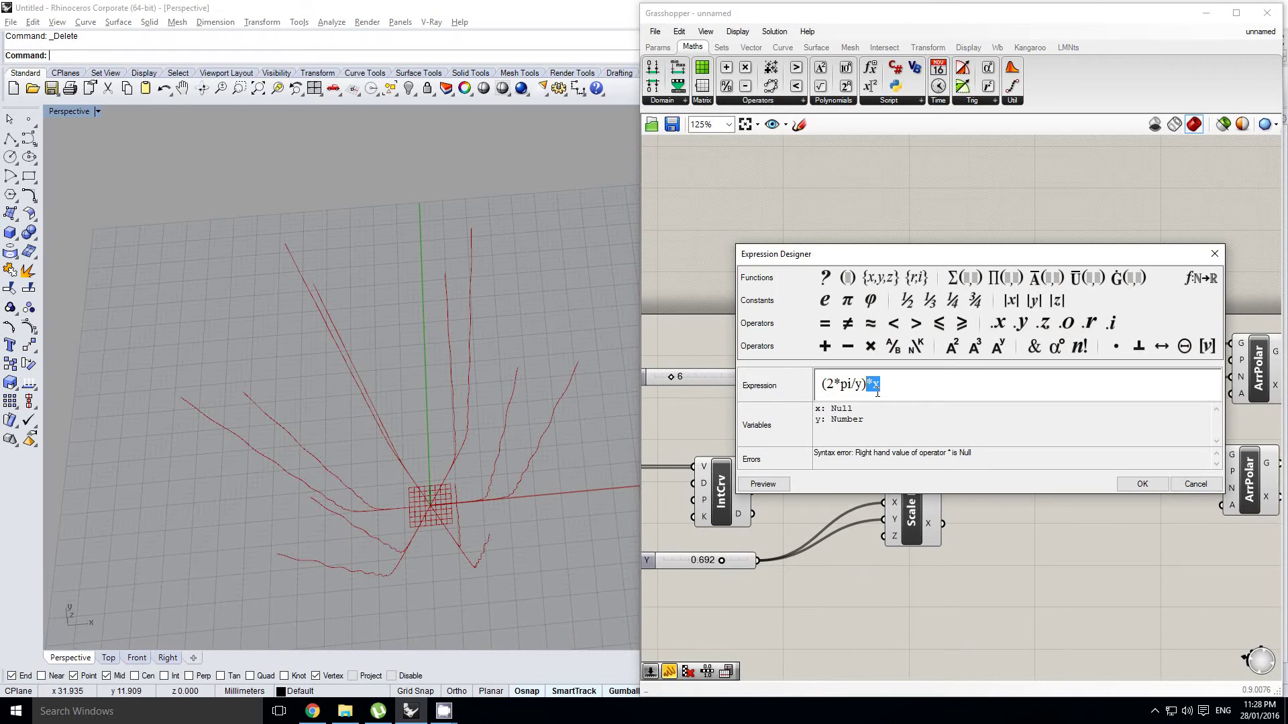
key(BackSpace)
click(1139, 480)
Add a Rotate component, feeding its geometry input from the Scale NU geometry output and its angle input from the expression result.
right_drag(1083, 431, 919, 420)
click(903, 394)
double_click(933, 439)
text(riot)
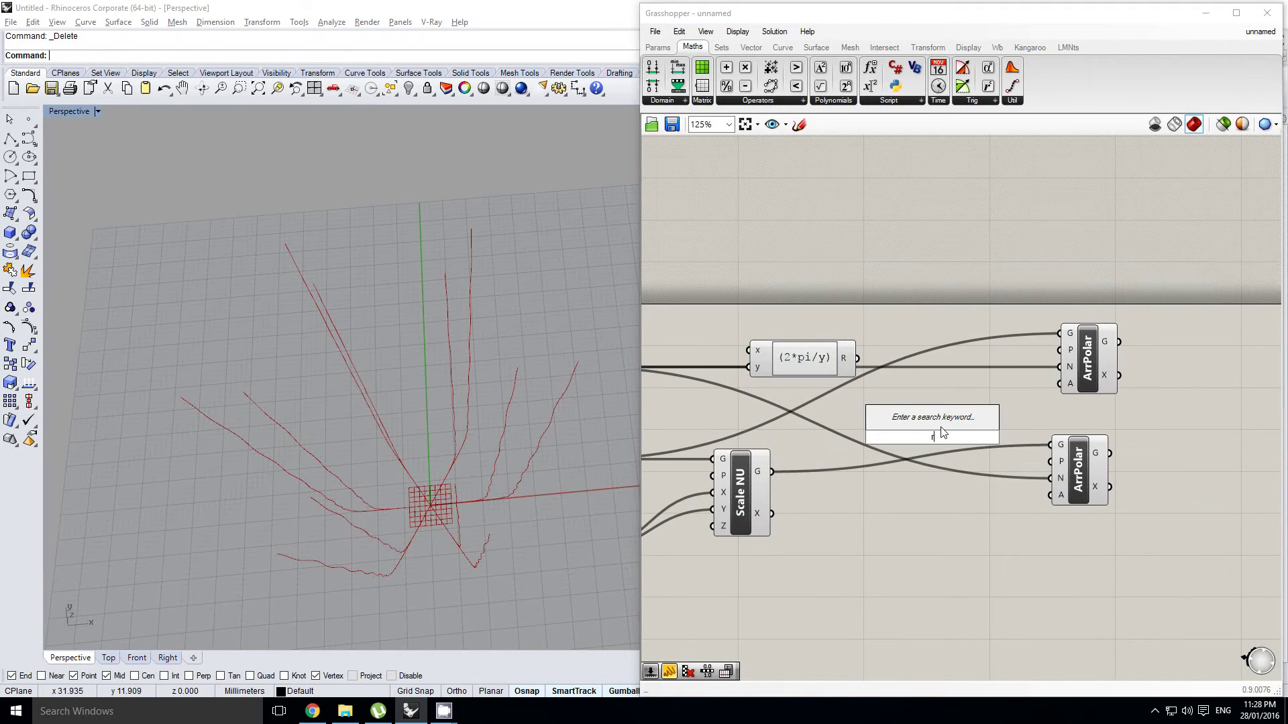
key(BackSpace)
key(BackSpace)
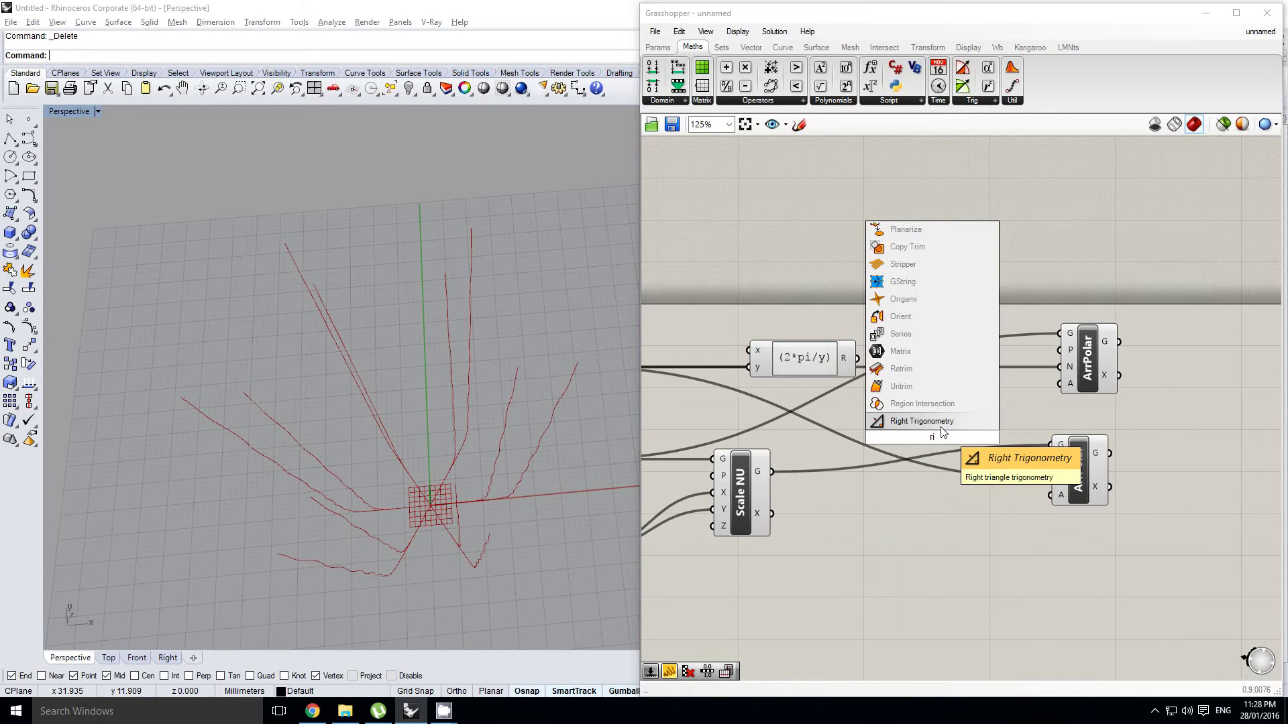
key(BackSpace)
text(ot)
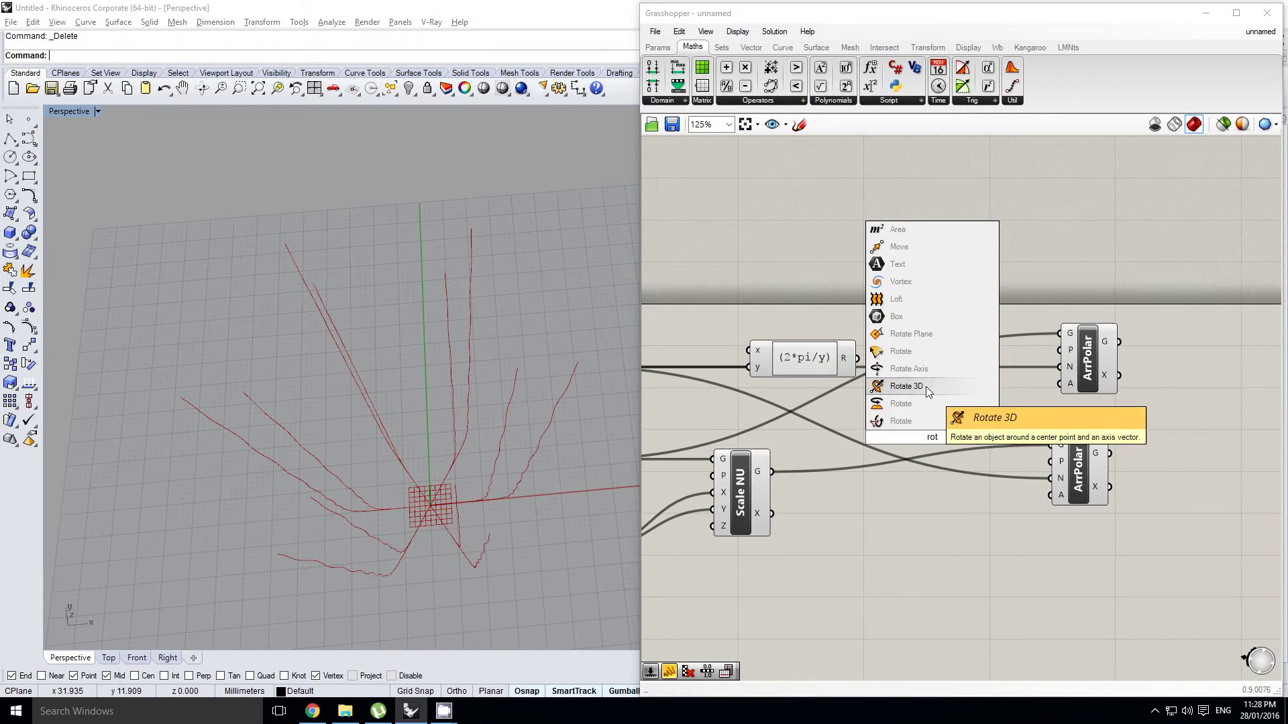
key(Return)
drag(772, 471, 904, 428)
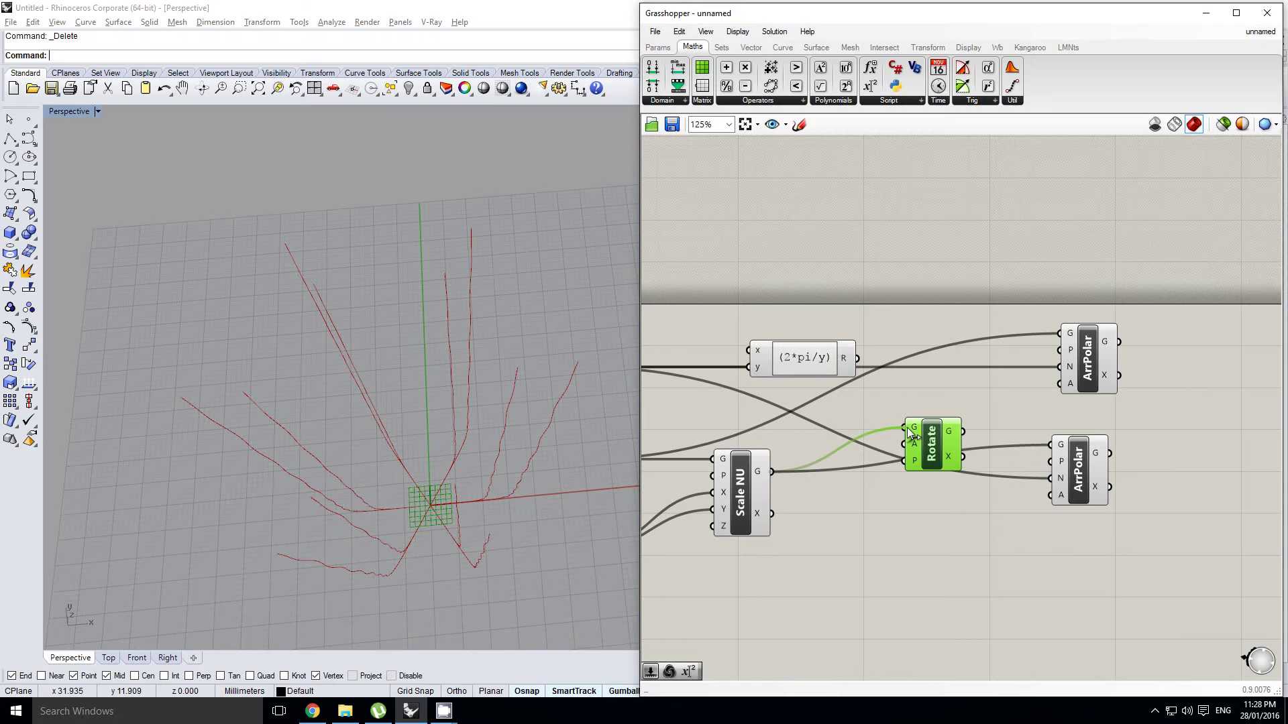
drag(857, 359, 903, 444)
Inspect the rotated curve from above and shorten the expression to (pi/y).
mouse_move(460, 445)
right_down()
mouse_move(555, 362)
mouse_move(547, 462)
mouse_move(427, 458)
mouse_move(465, 466)
right_up()
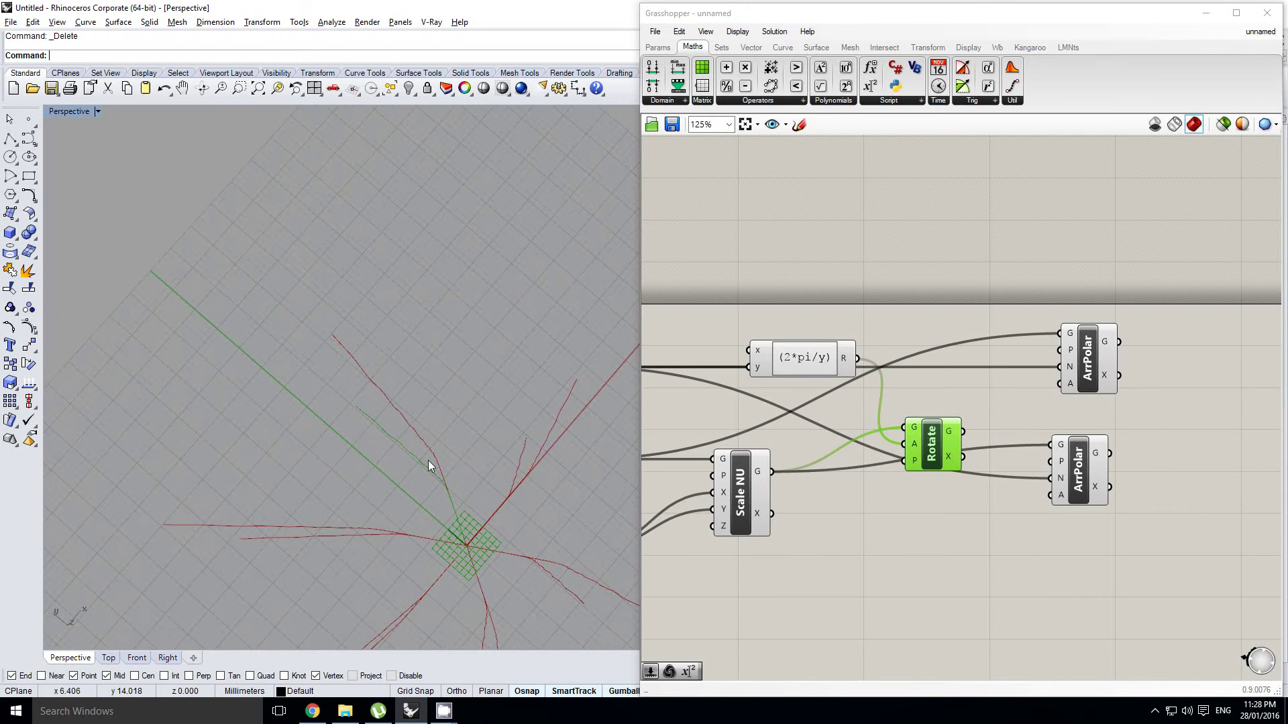
right_drag(428, 460, 482, 402)
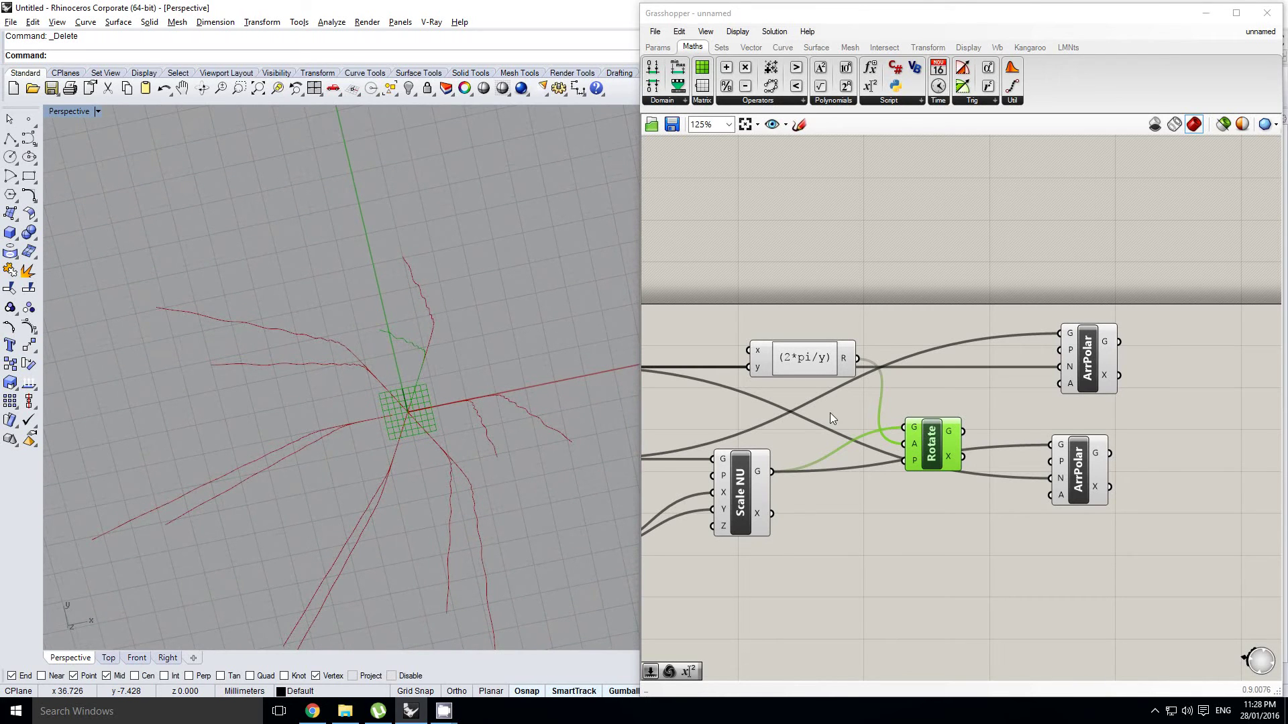
right_drag(807, 374, 841, 378)
double_click(842, 373)
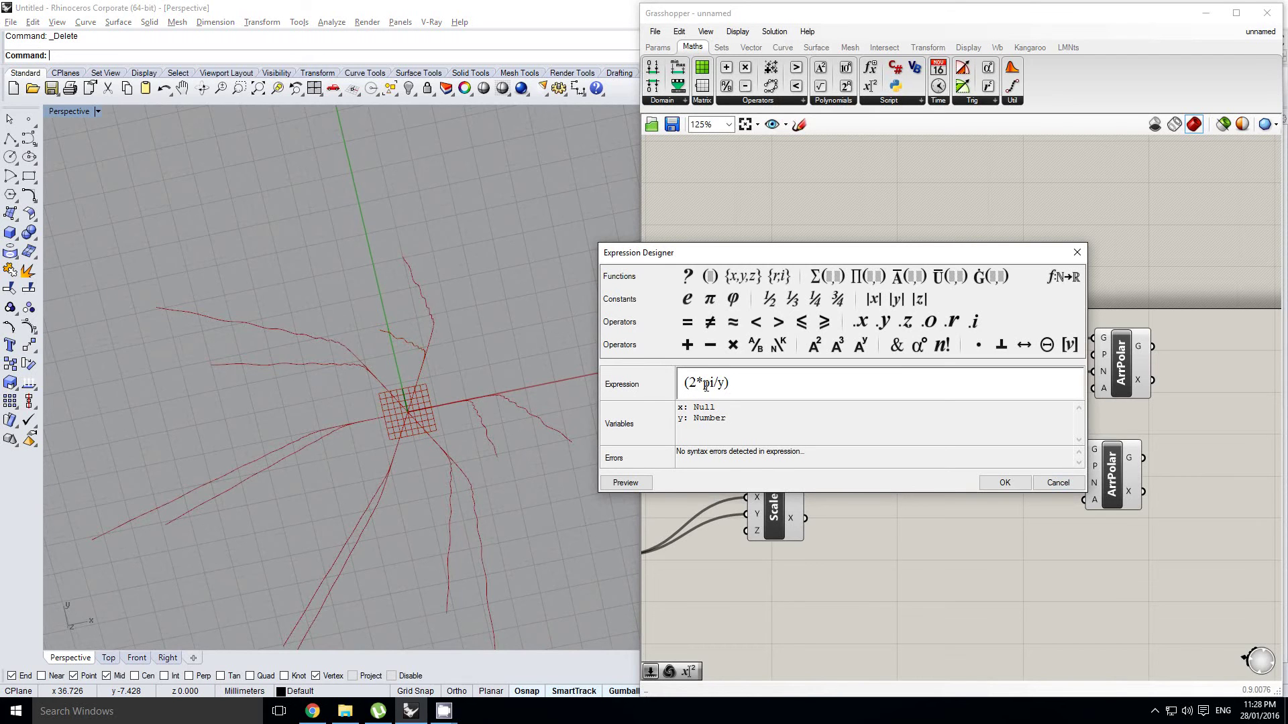
key(BackSpace)
key(BackSpace)
click(1003, 483)
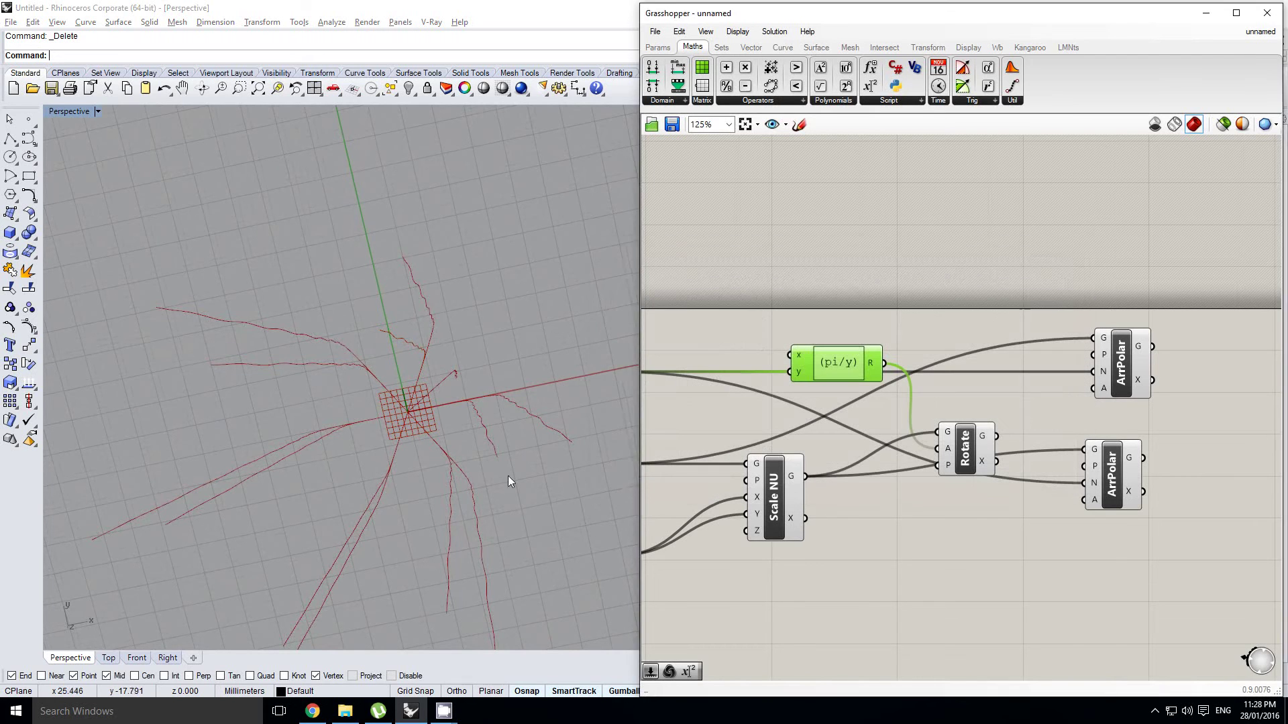
right_drag(508, 476, 443, 416)
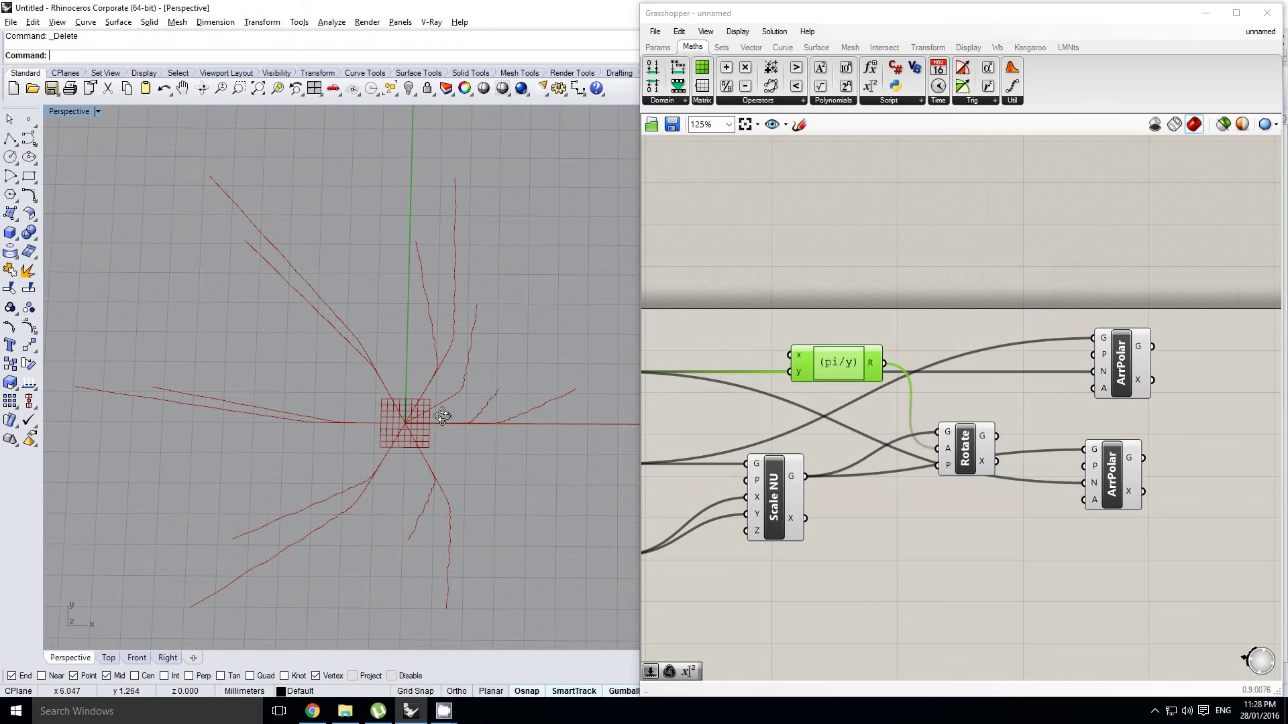
Change the expression to (2*pi/y)/x.
click(843, 362)
double_click(843, 362)
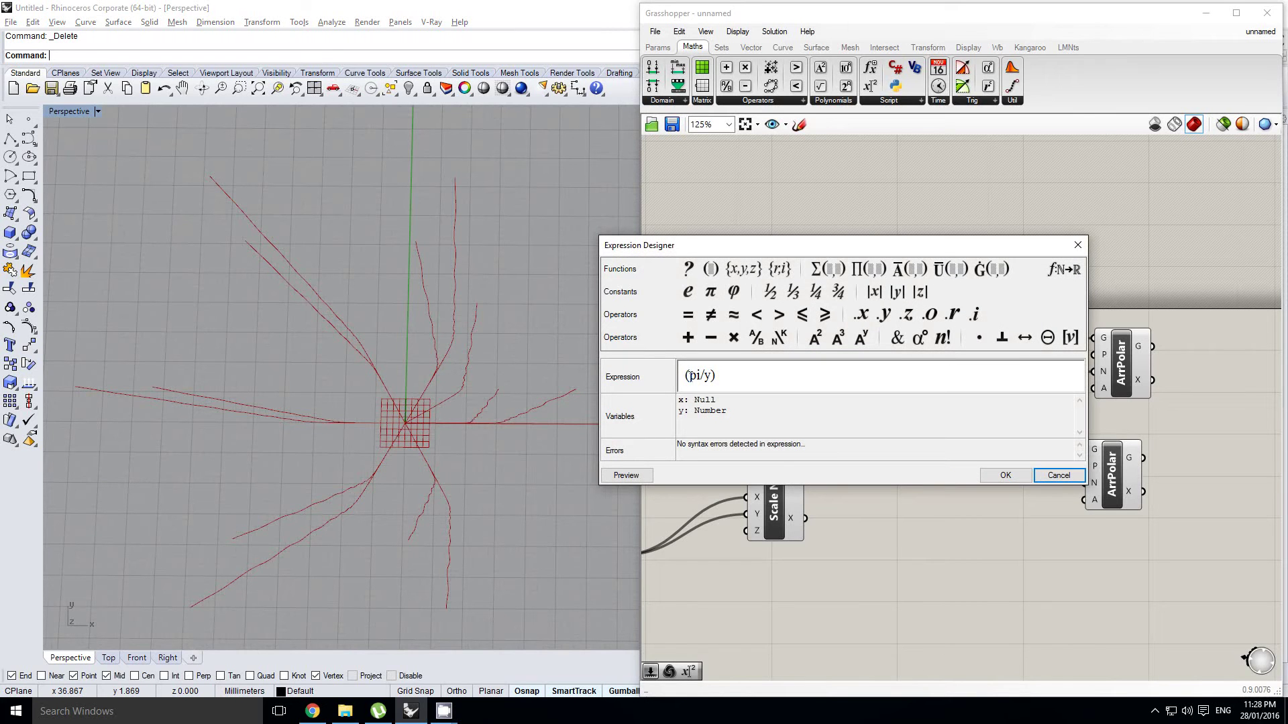
text(2*)
text(/x)
click(998, 474)
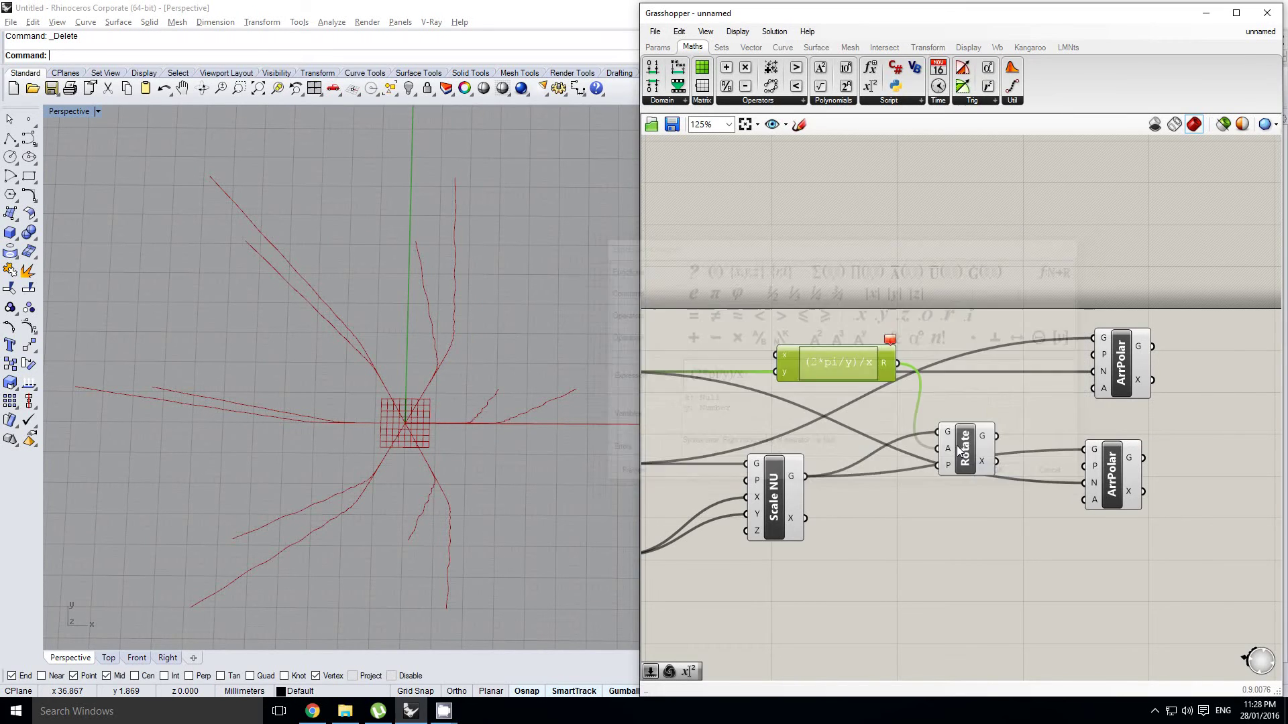
Add a number slider above the Count slider and connect it to the expression's x input.
right_drag(723, 360, 997, 352)
scroll(810, 352, up, 2)
scroll(964, 310, down, 5)
click(899, 263)
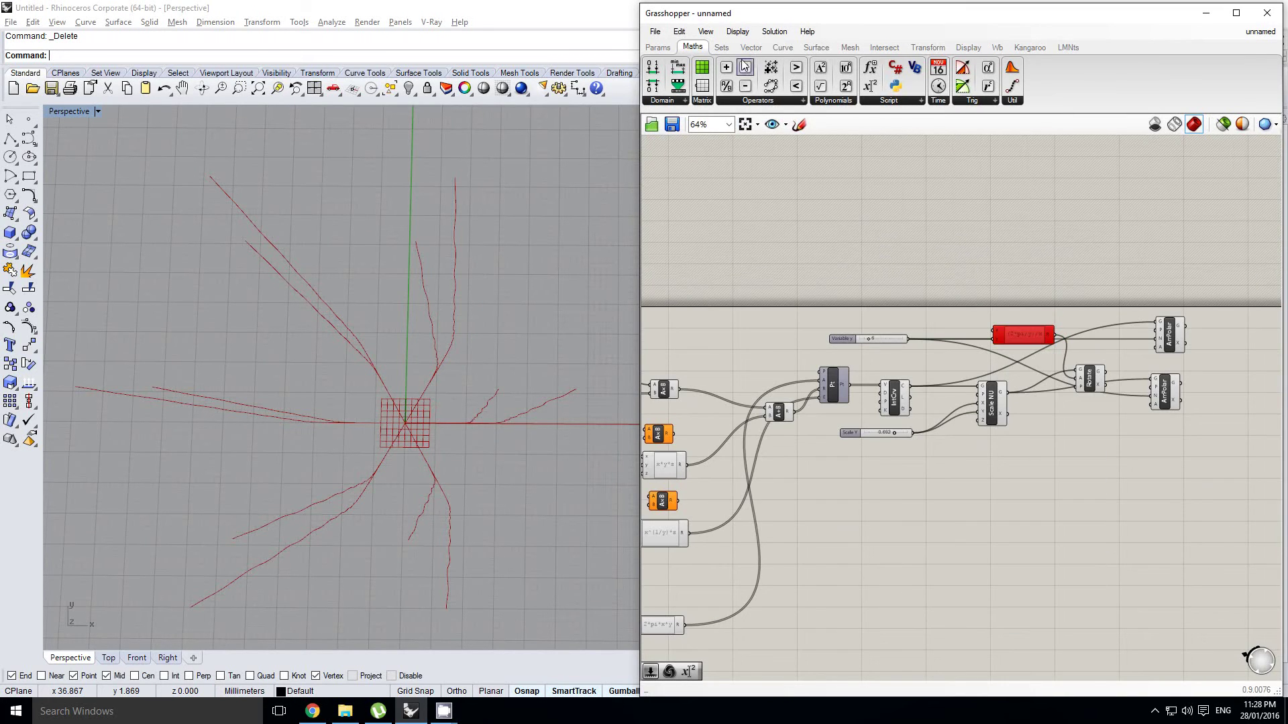
click(658, 47)
drag(827, 69, 963, 338)
scroll(900, 295, up, 5)
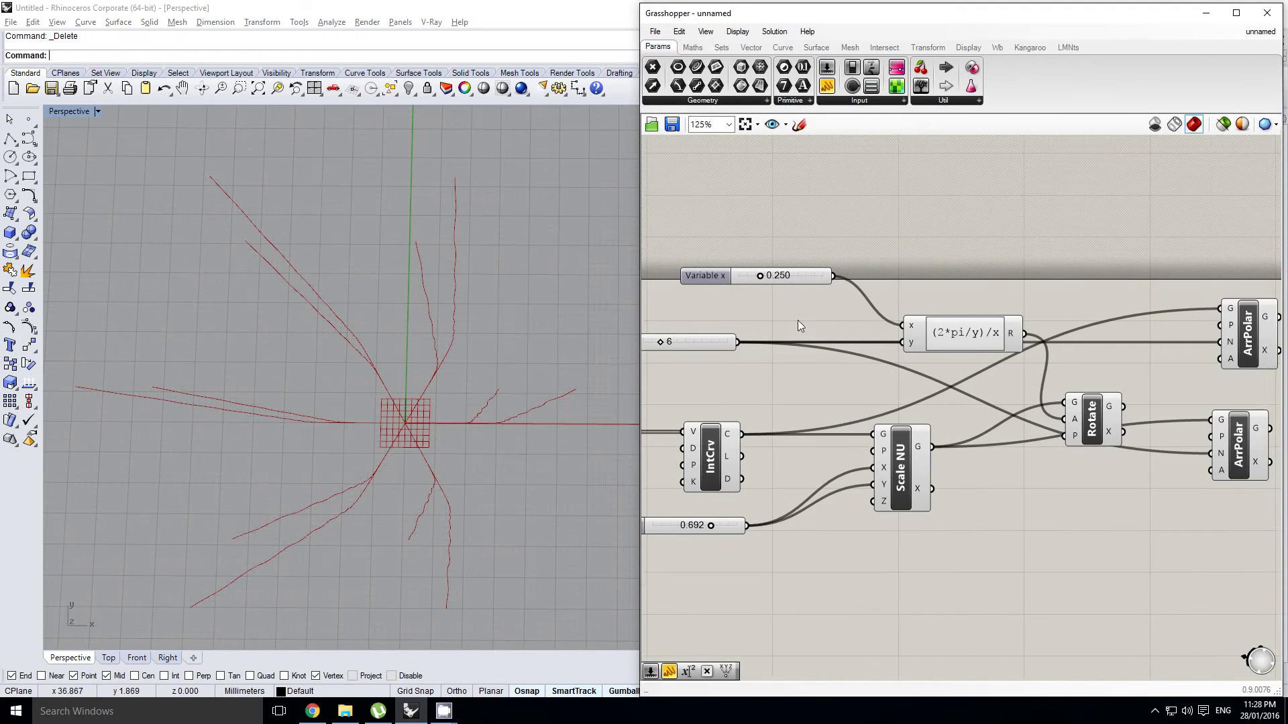
Set the Variable x slider to 0.971 and check the rotated curve in the Perspective view.
scroll(799, 283, up, 4)
drag(767, 254, 886, 259)
scroll(948, 289, down, 5)
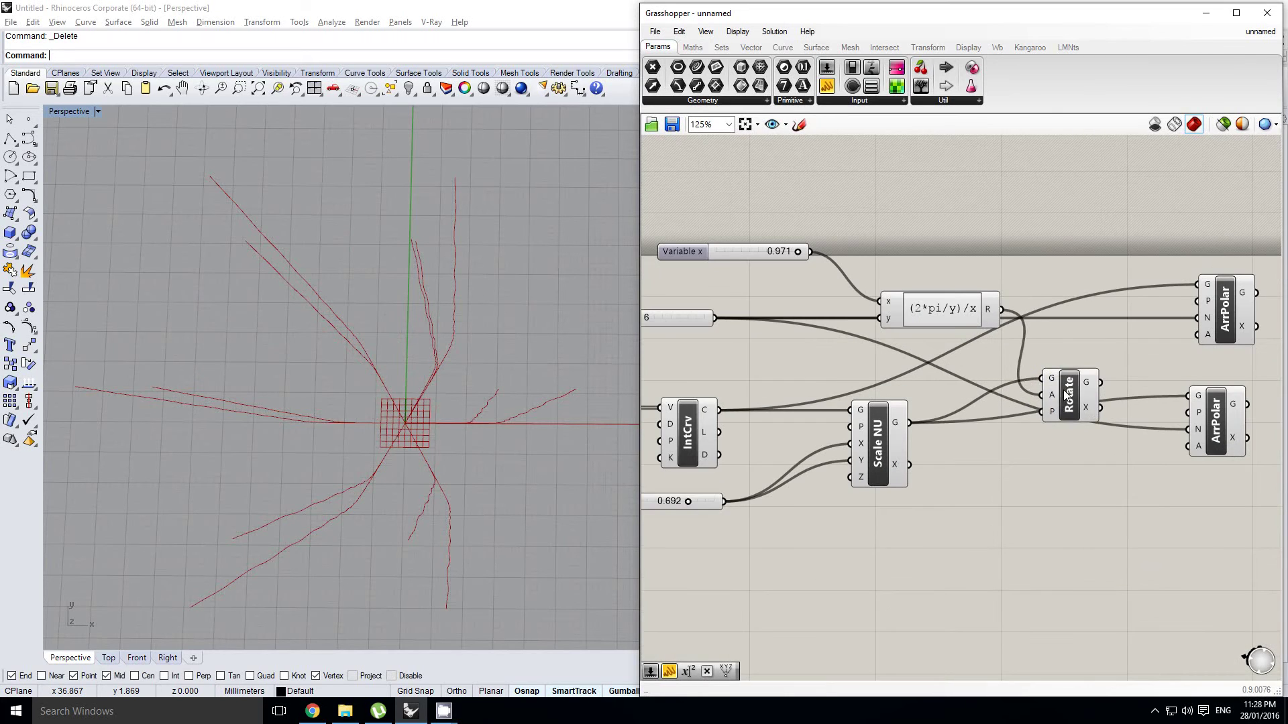
click(958, 323)
scroll(959, 325, up, 2)
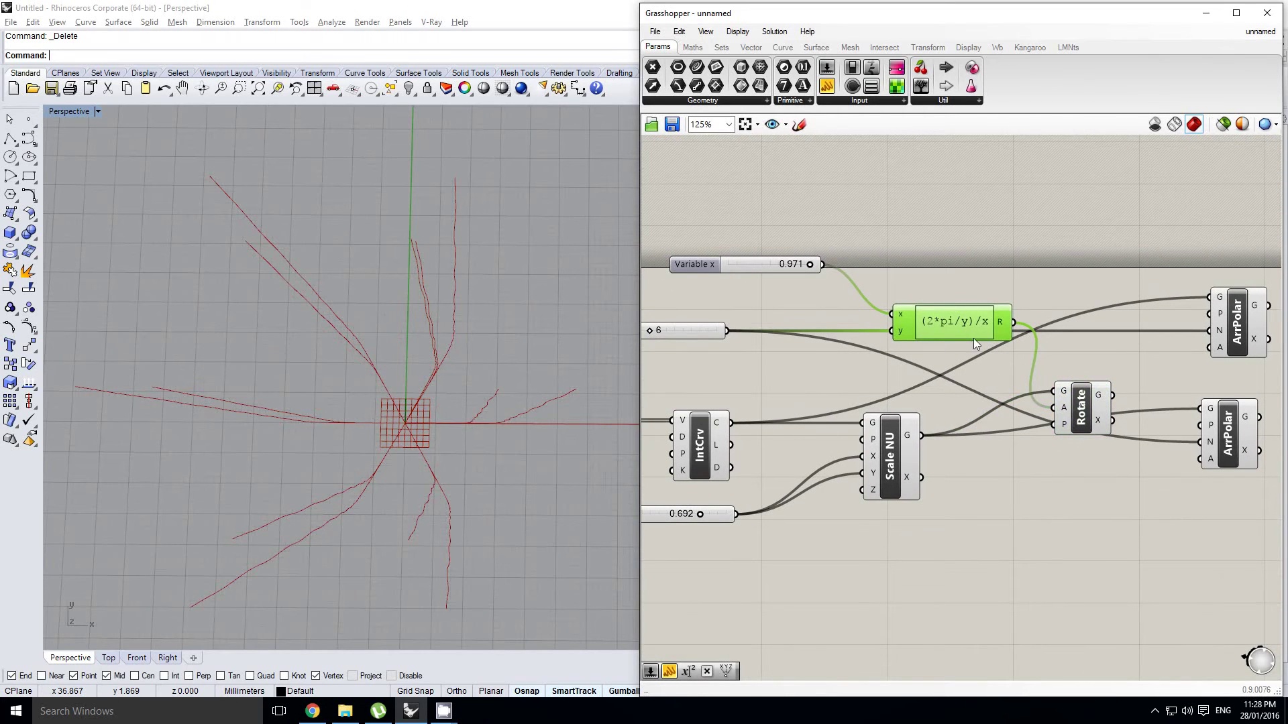
shift+right_drag(607, 358, 577, 387)
right_drag(859, 325, 876, 331)
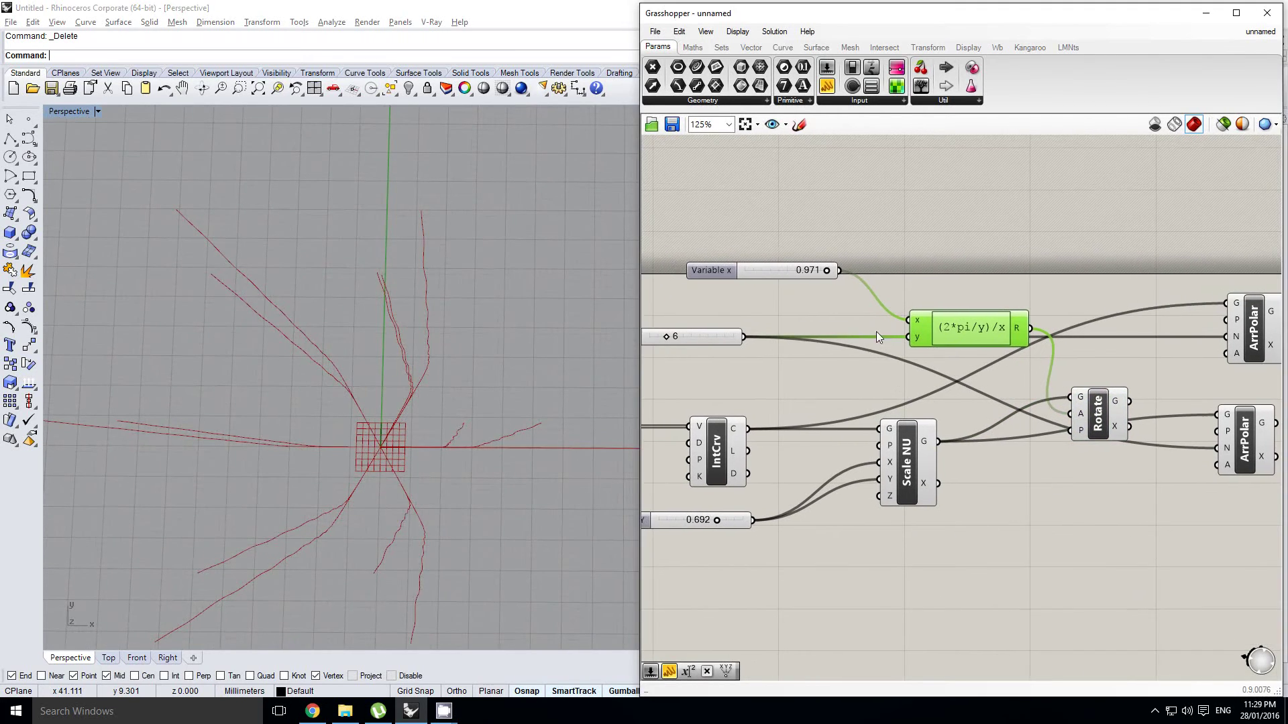
Lower the Variable x slider to 0.193.
scroll(828, 268, up, 4)
drag(823, 267, 720, 285)
click(839, 322)
scroll(839, 322, down, 2)
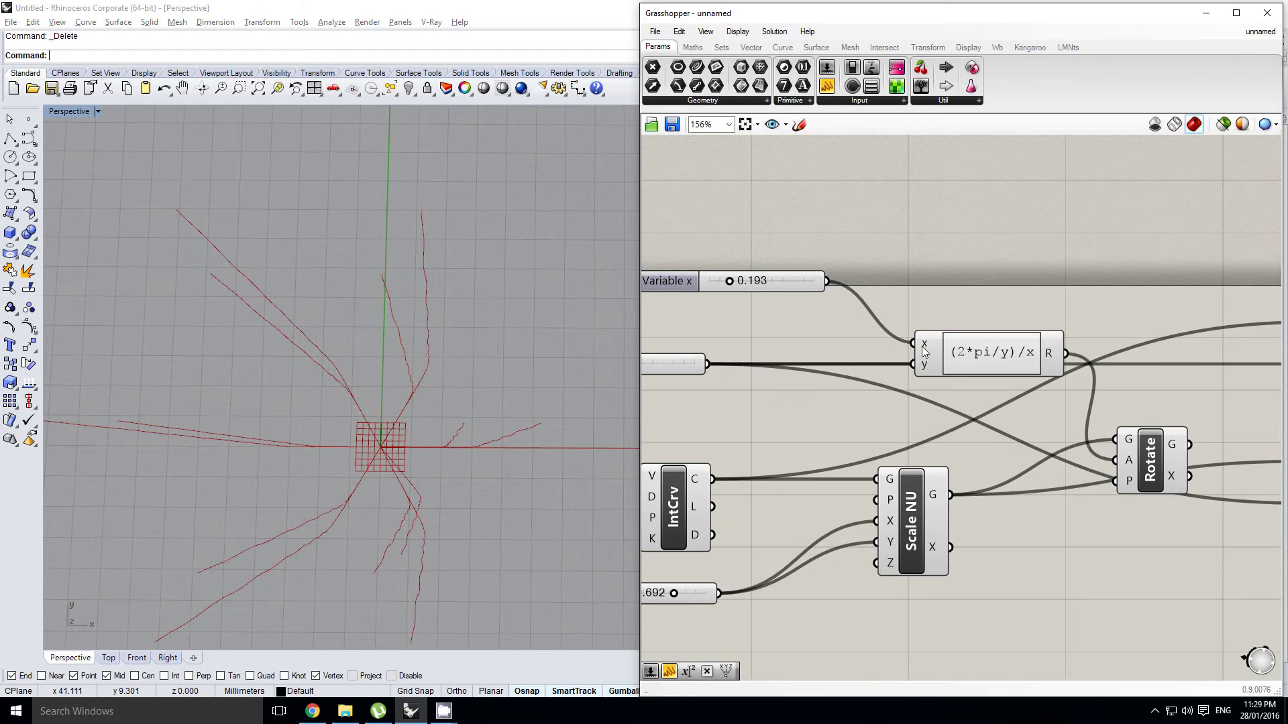
Replace the division by x with multiplication so the expression reads (2*pi/y)*x.
double_click(963, 352)
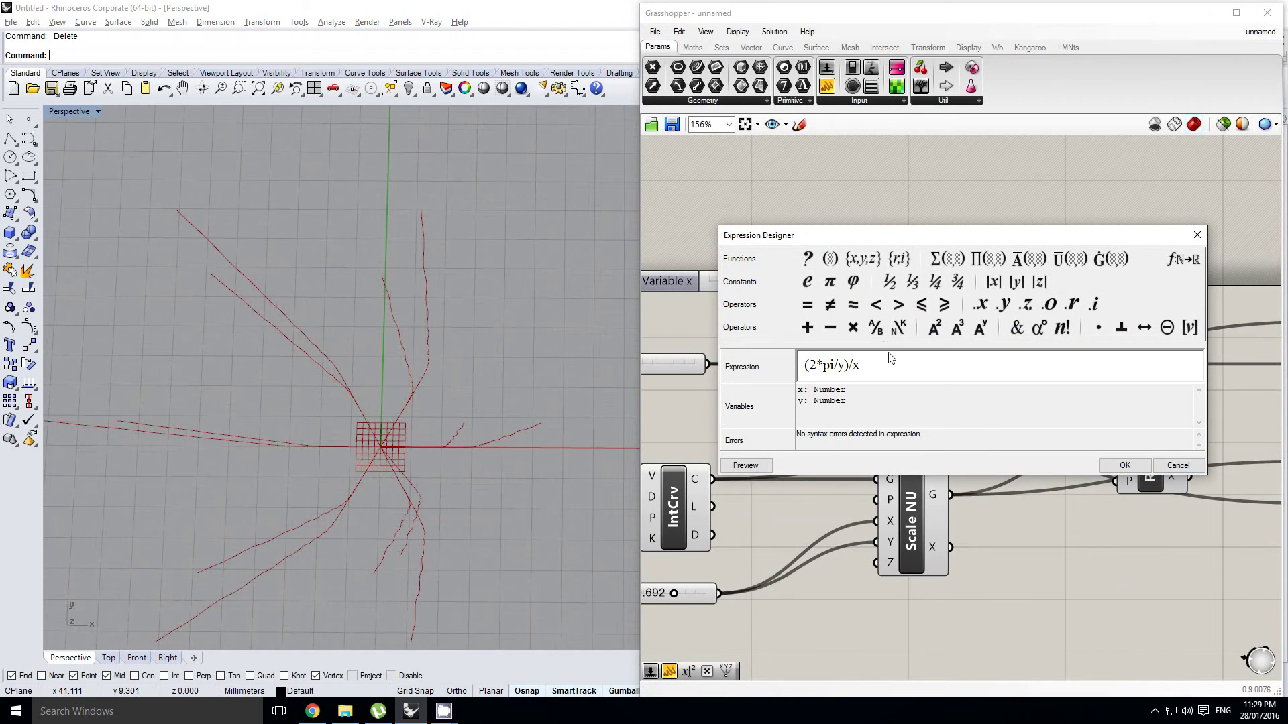
key(BackSpace)
text(*)
click(1125, 465)
Set the Variable x slider to 0.414 and view the curves from a lower angle.
scroll(735, 298, up, 3)
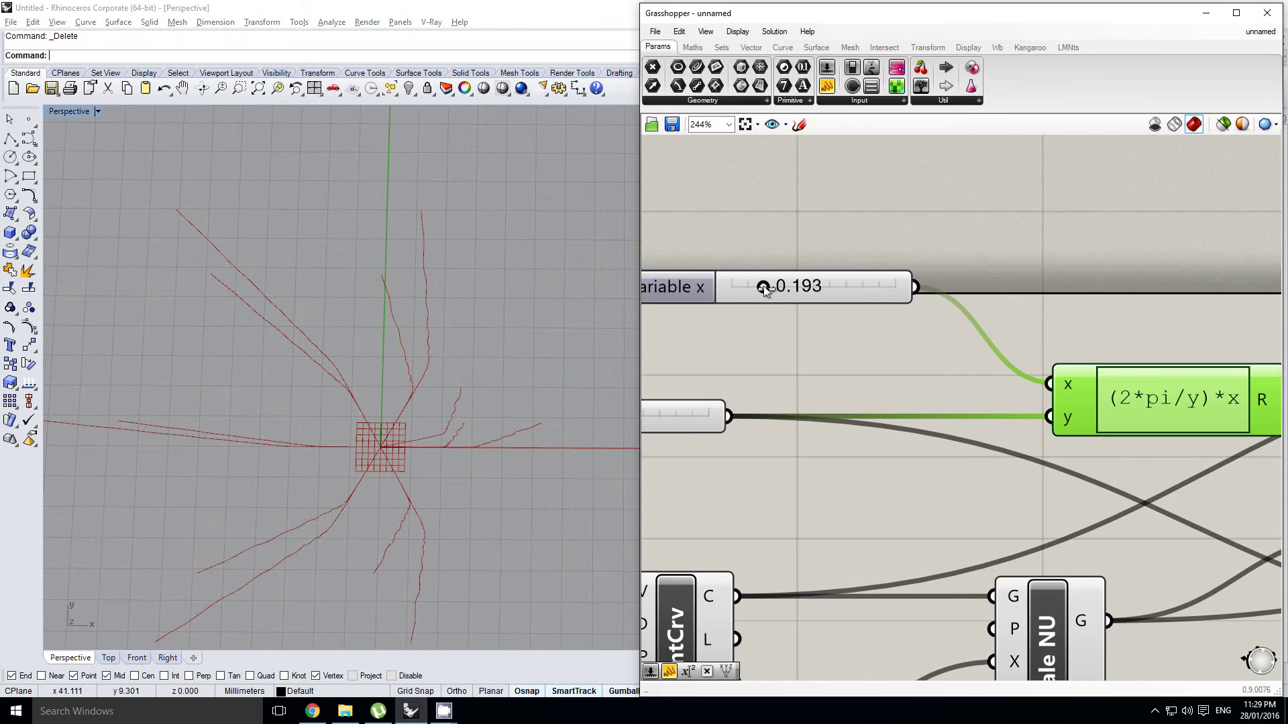
drag(756, 290, 799, 303)
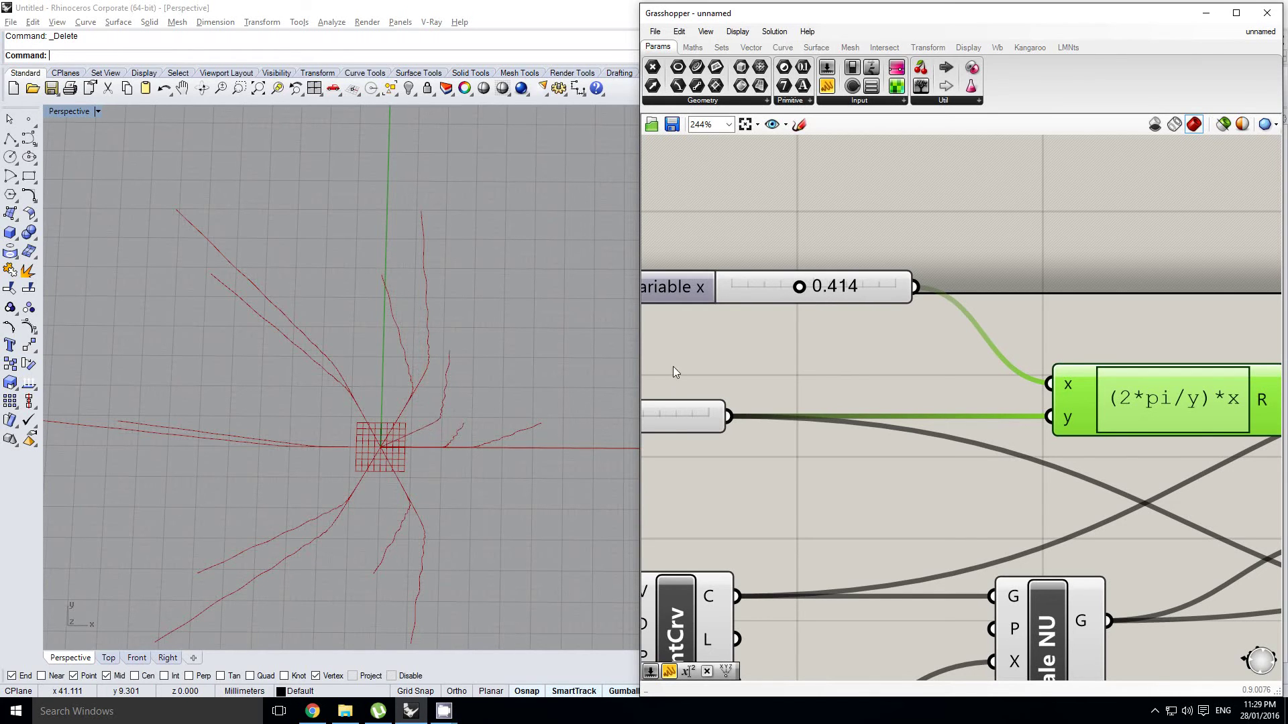
shift+right_drag(420, 445, 456, 348)
Feed the lower Polar Array's geometry input from the Rotate geometry output in place of the Scale NU connection.
right_drag(1018, 422, 935, 388)
scroll(944, 360, down, 3)
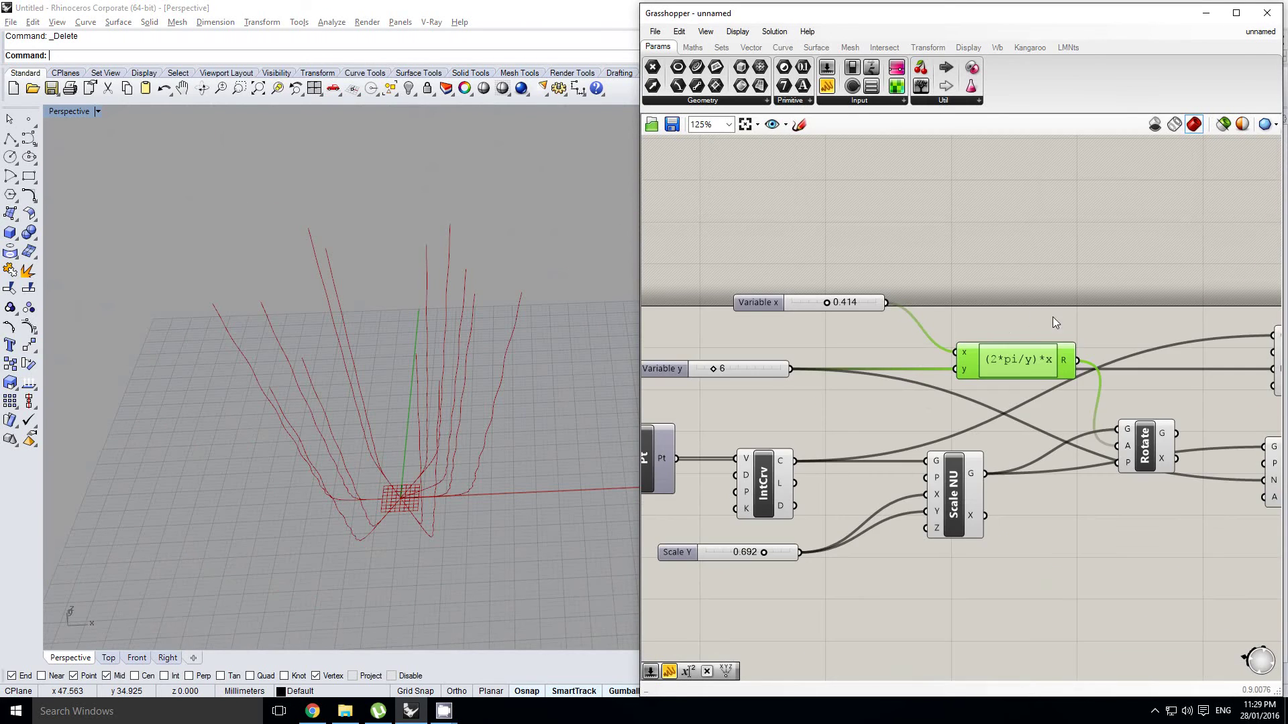
right_drag(1273, 420, 983, 398)
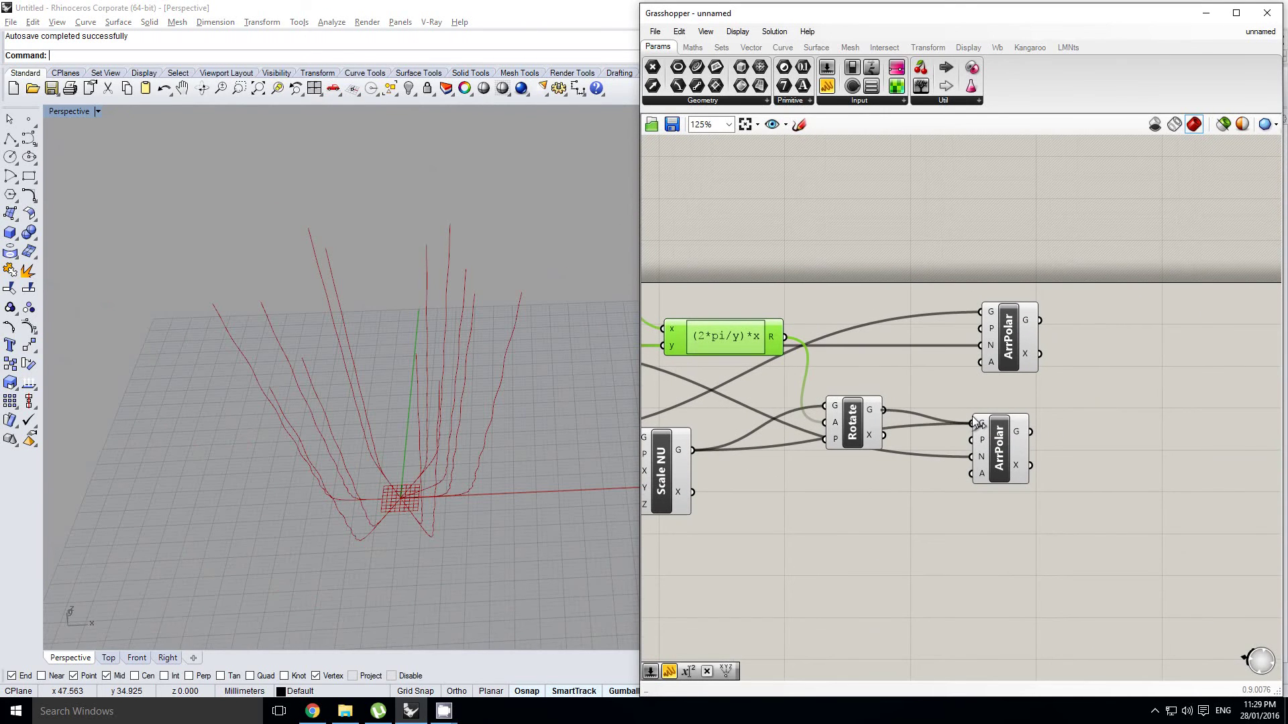
right_drag(410, 417, 436, 453)
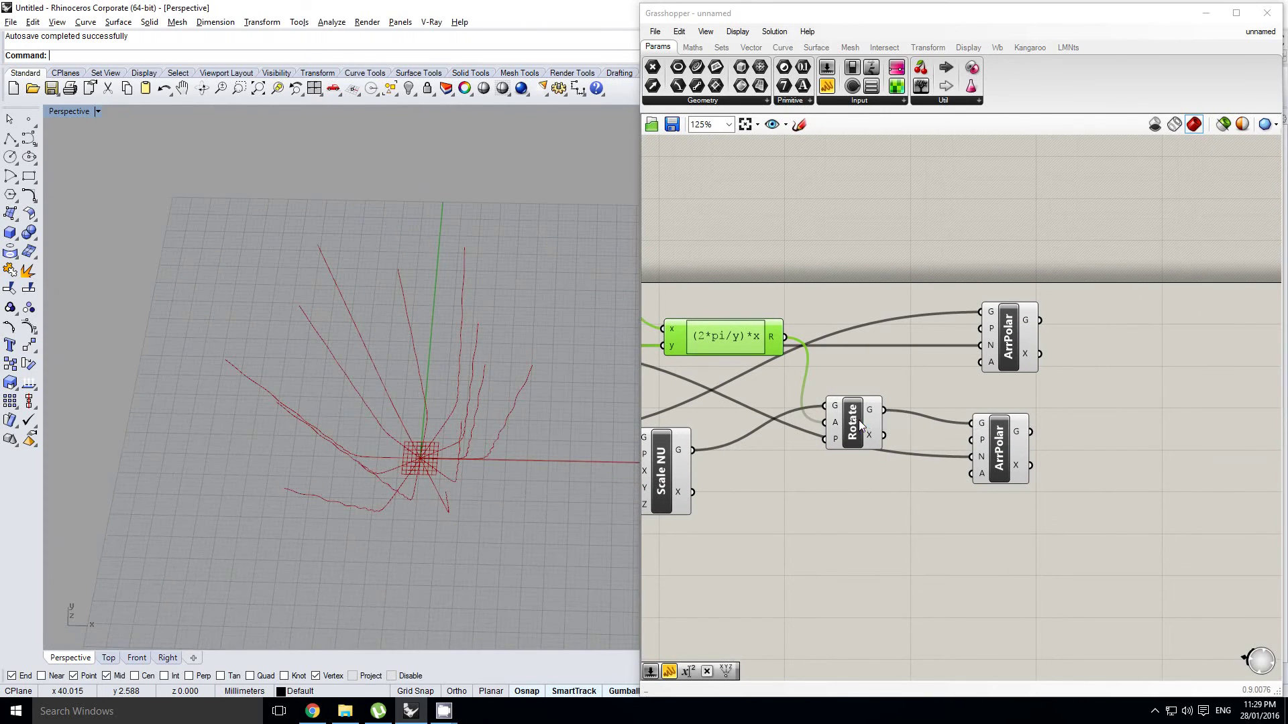
Line up the Rotate component and the upper Polar Array with the lower Polar Array.
drag(874, 421, 884, 434)
right_drag(884, 435, 780, 434)
drag(907, 339, 897, 339)
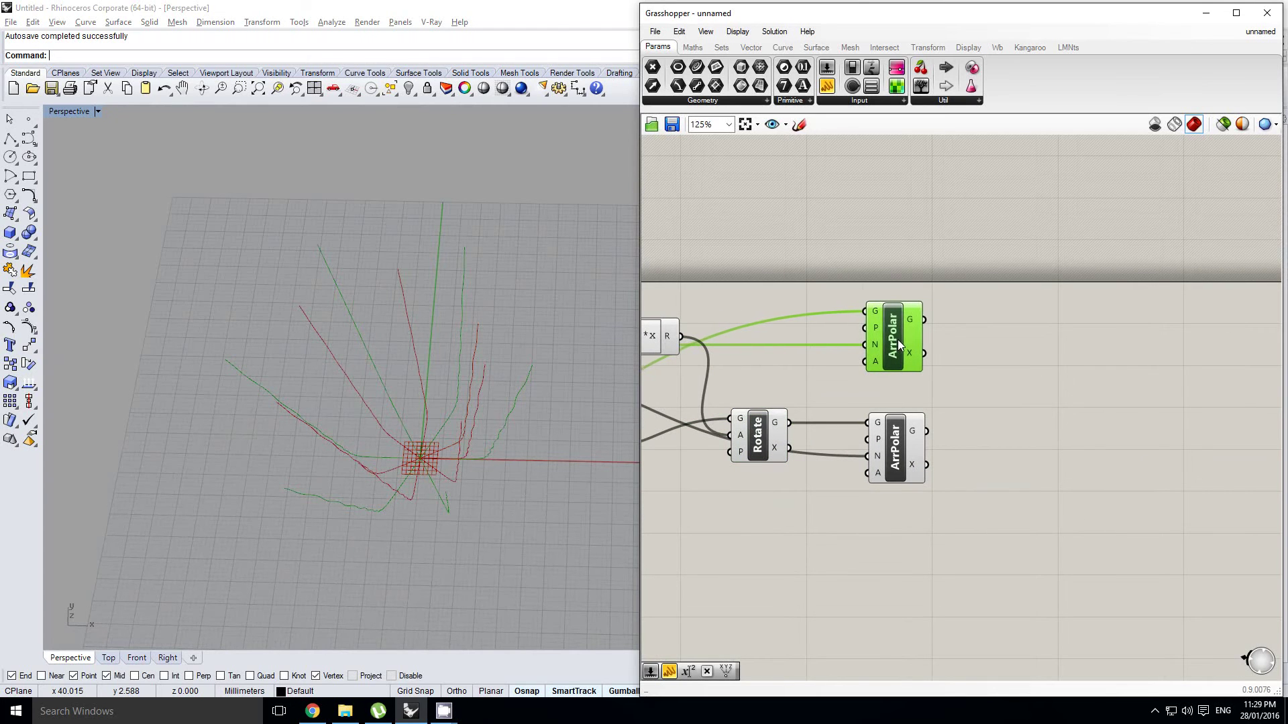
right_drag(397, 401, 400, 411)
Add a Loft component beyond the two Polar Arrays.
right_drag(973, 411, 929, 412)
double_click(1000, 353)
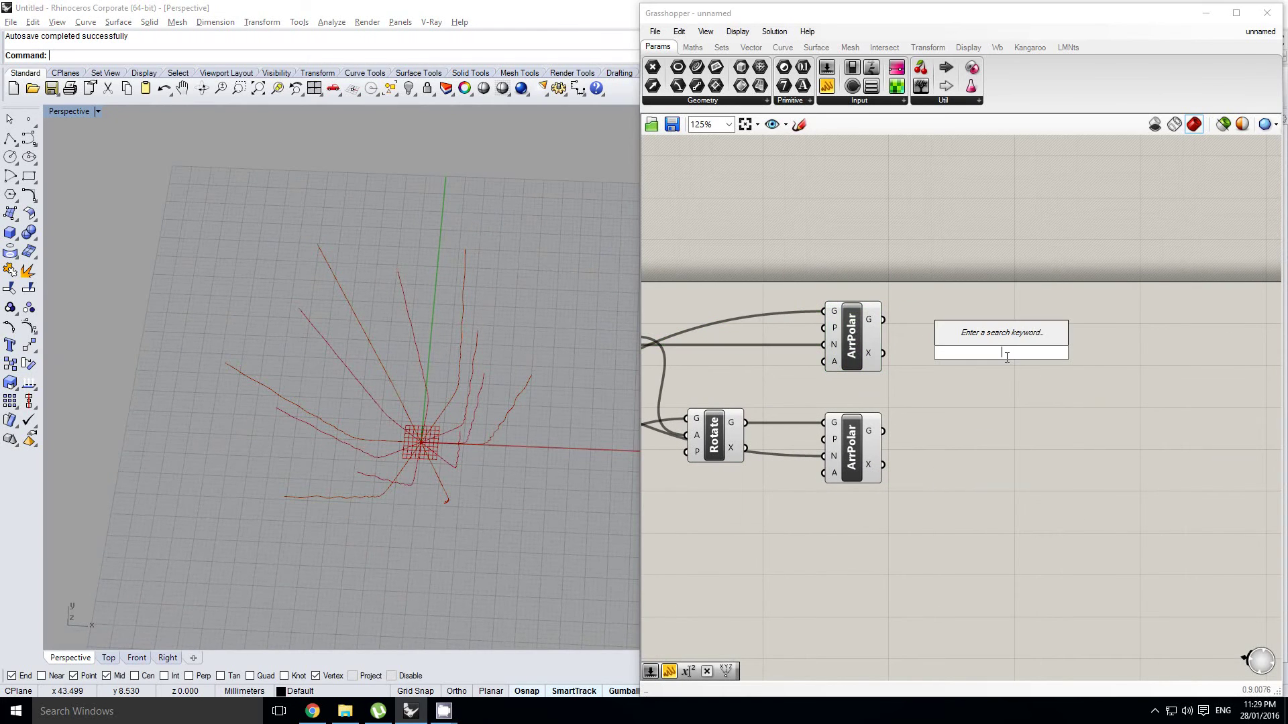
text(loft)
key(Return)
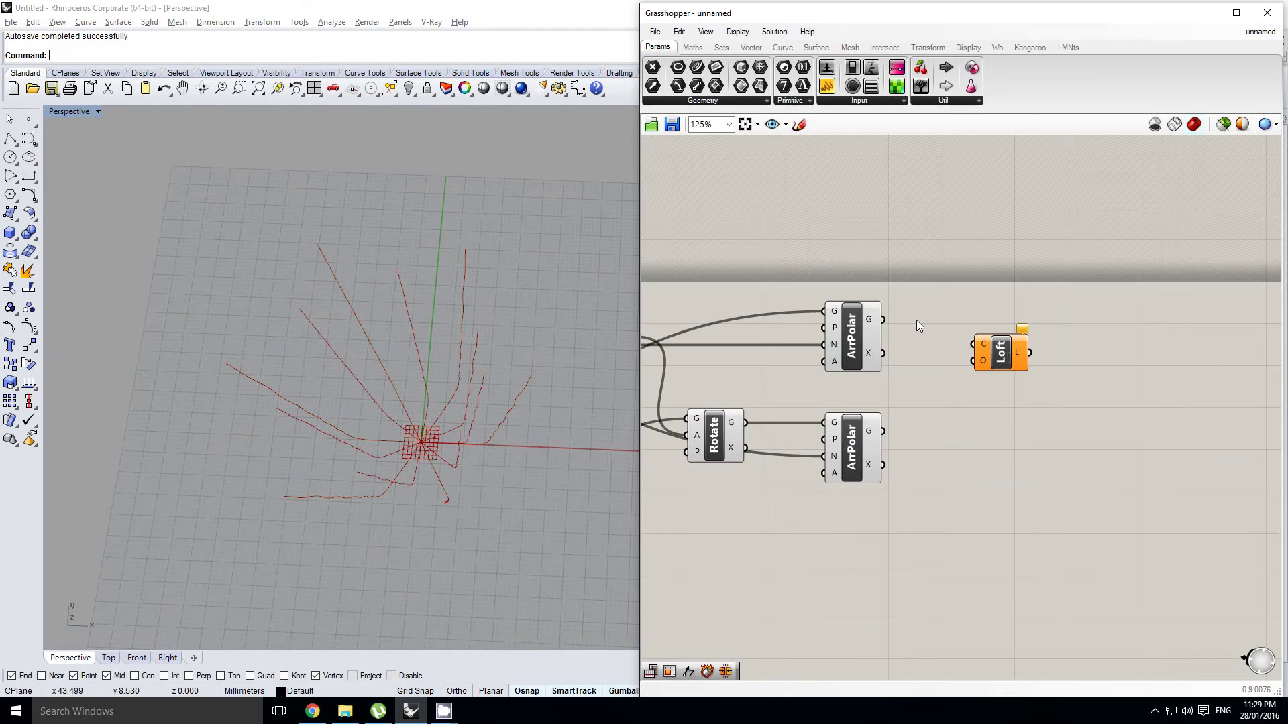
Feed the upper Polar Array's geometry output into the Loft's curves input and inspect the surface from several angles.
drag(884, 320, 1003, 345)
mouse_move(457, 446)
right_down()
mouse_move(483, 365)
mouse_move(422, 394)
mouse_move(423, 446)
mouse_move(435, 452)
right_up()
scroll(457, 442, down, 4)
scroll(457, 441, up, 5)
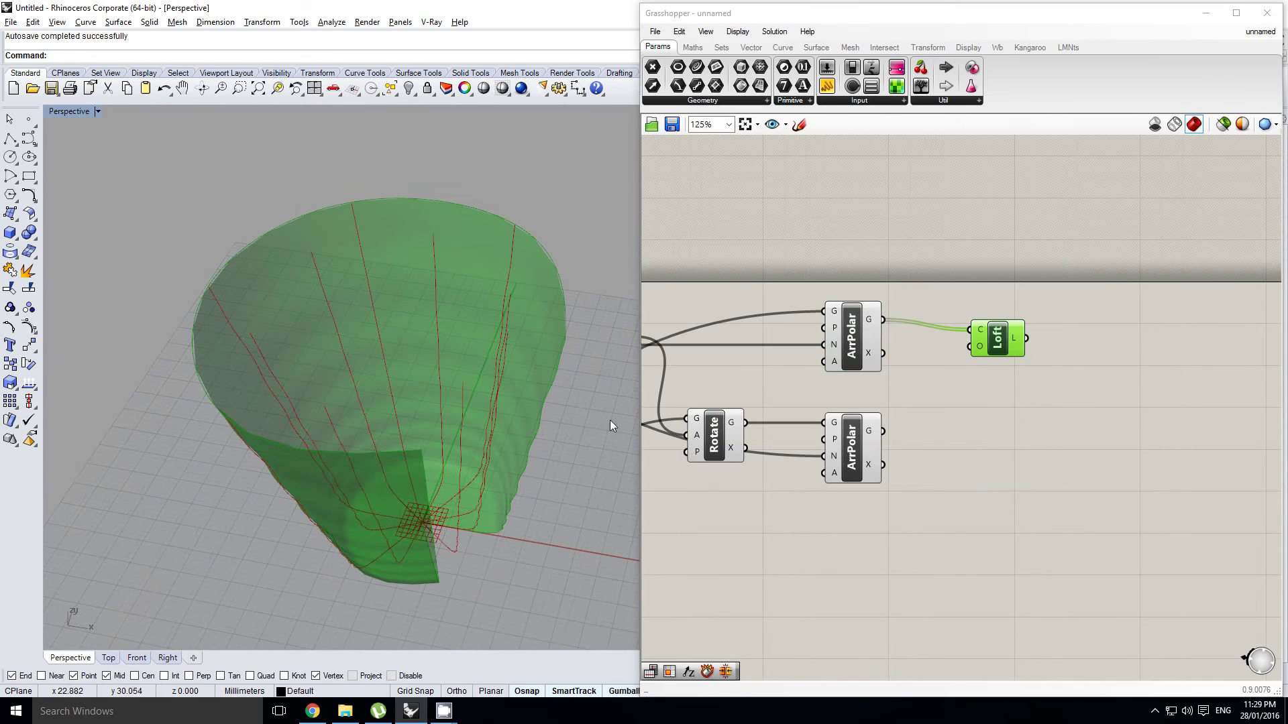
drag(995, 338, 1004, 328)
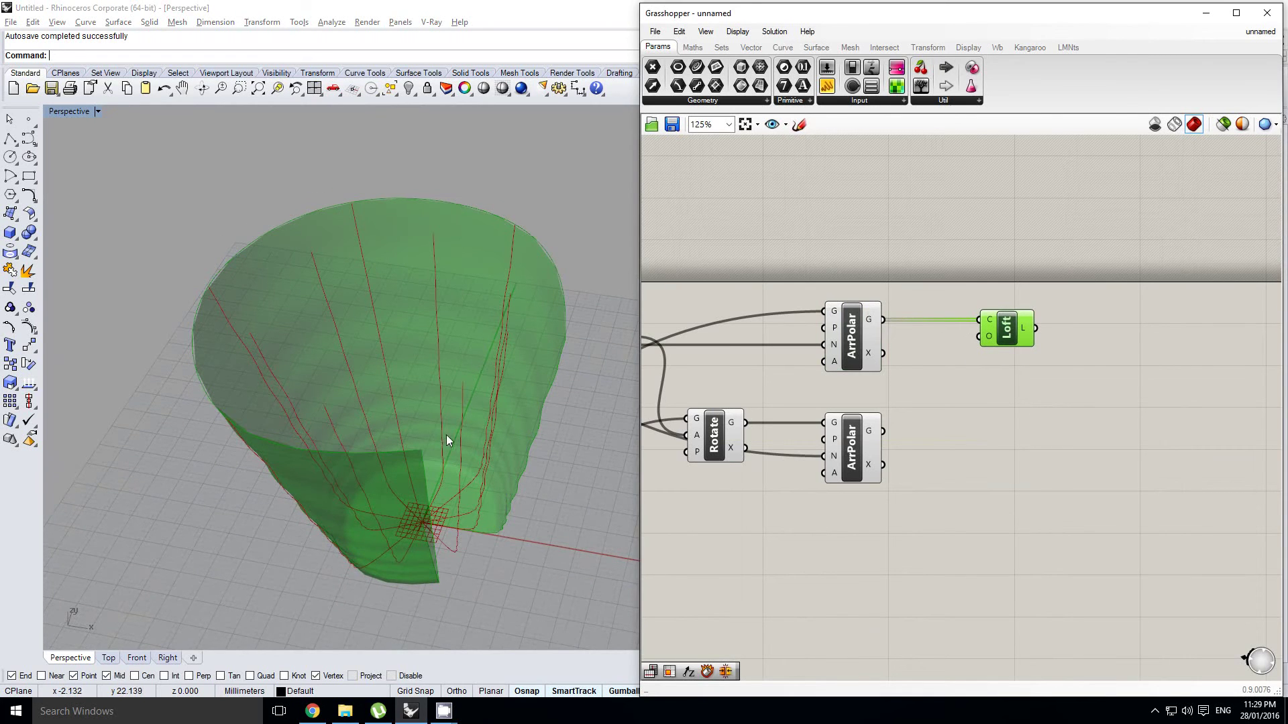
right_drag(445, 435, 507, 448)
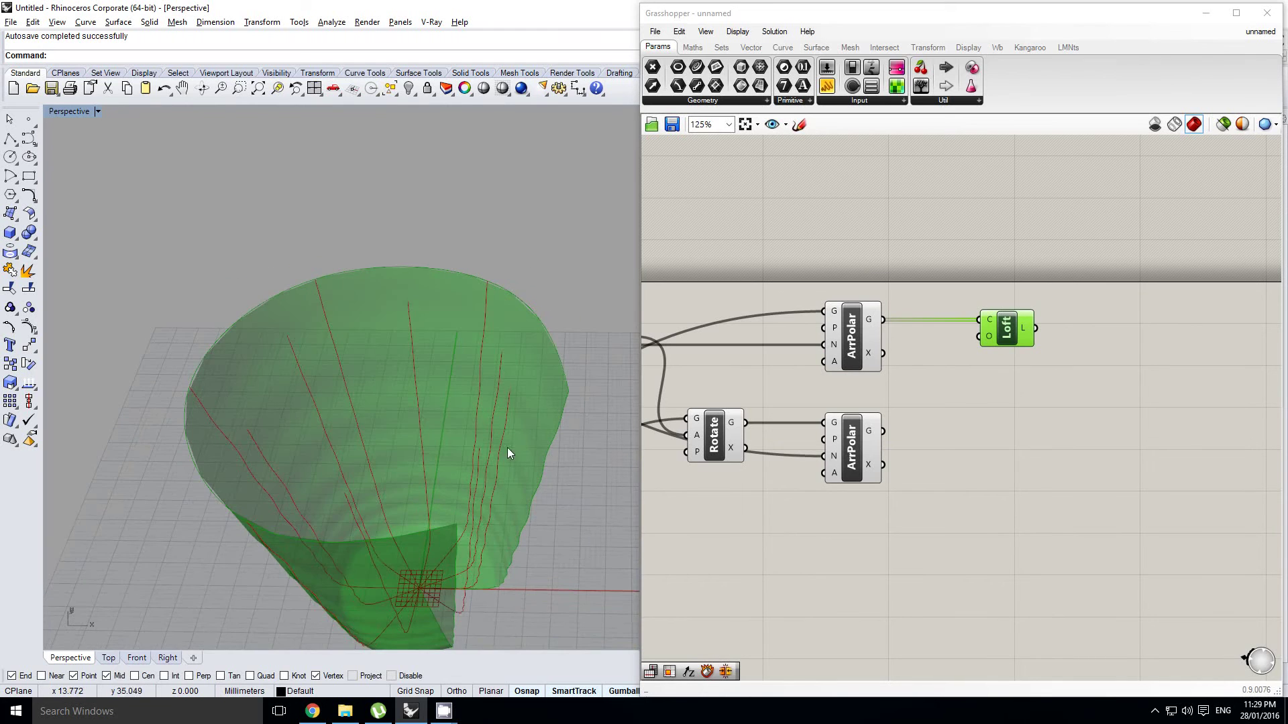
right_drag(562, 415, 554, 457)
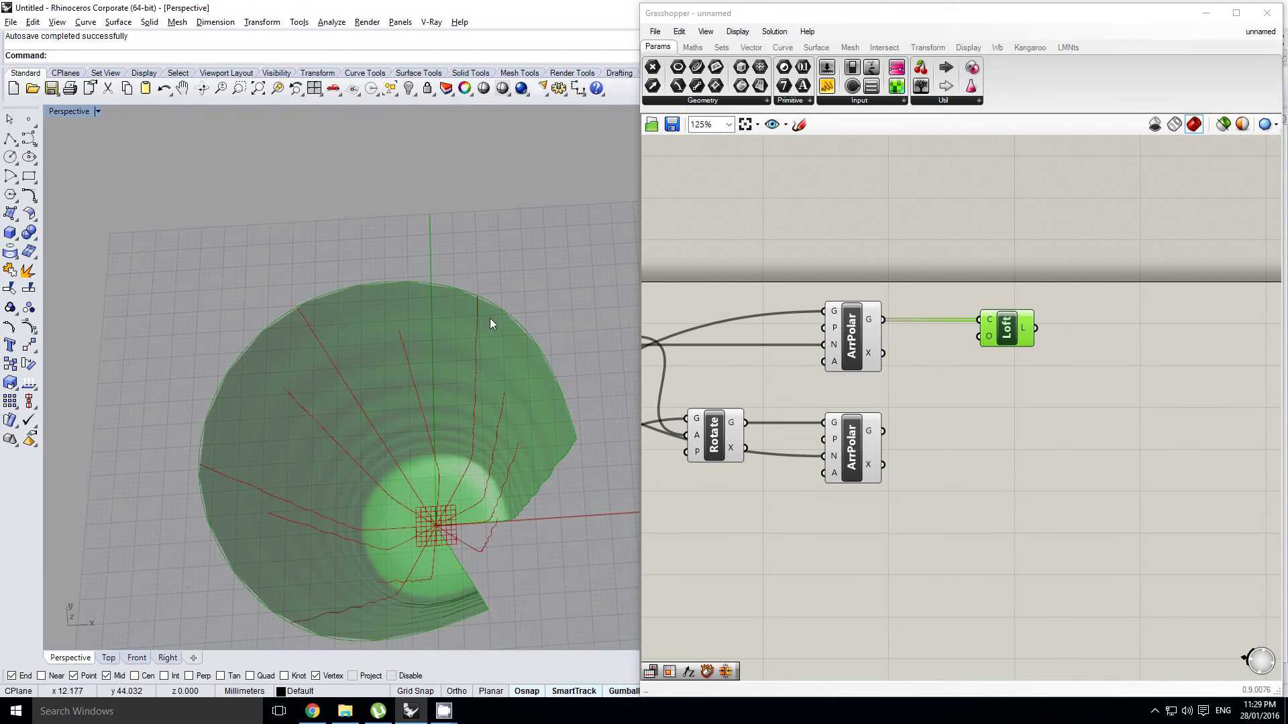
click(967, 410)
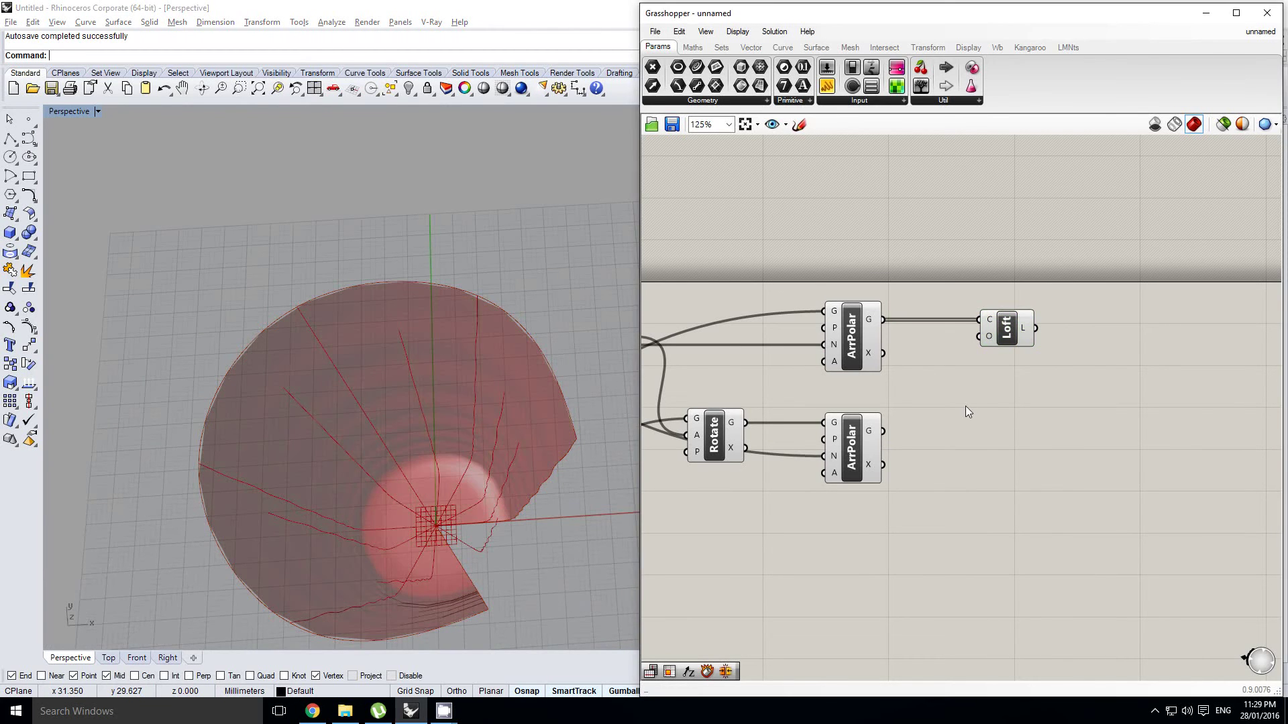
Add a Weave component beyond the two Polar Arrays, moving the Loft farther along to make room for it.
double_click(967, 400)
text(weave)
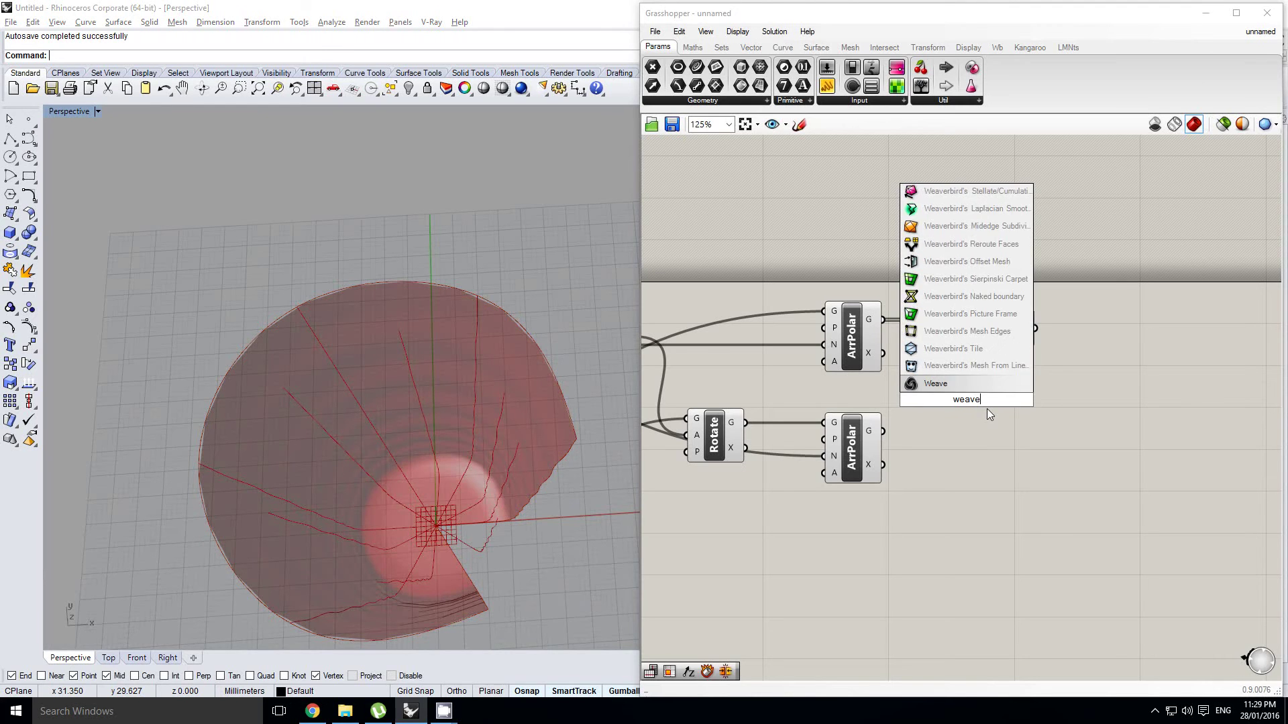
key(Return)
right_drag(975, 403, 951, 401)
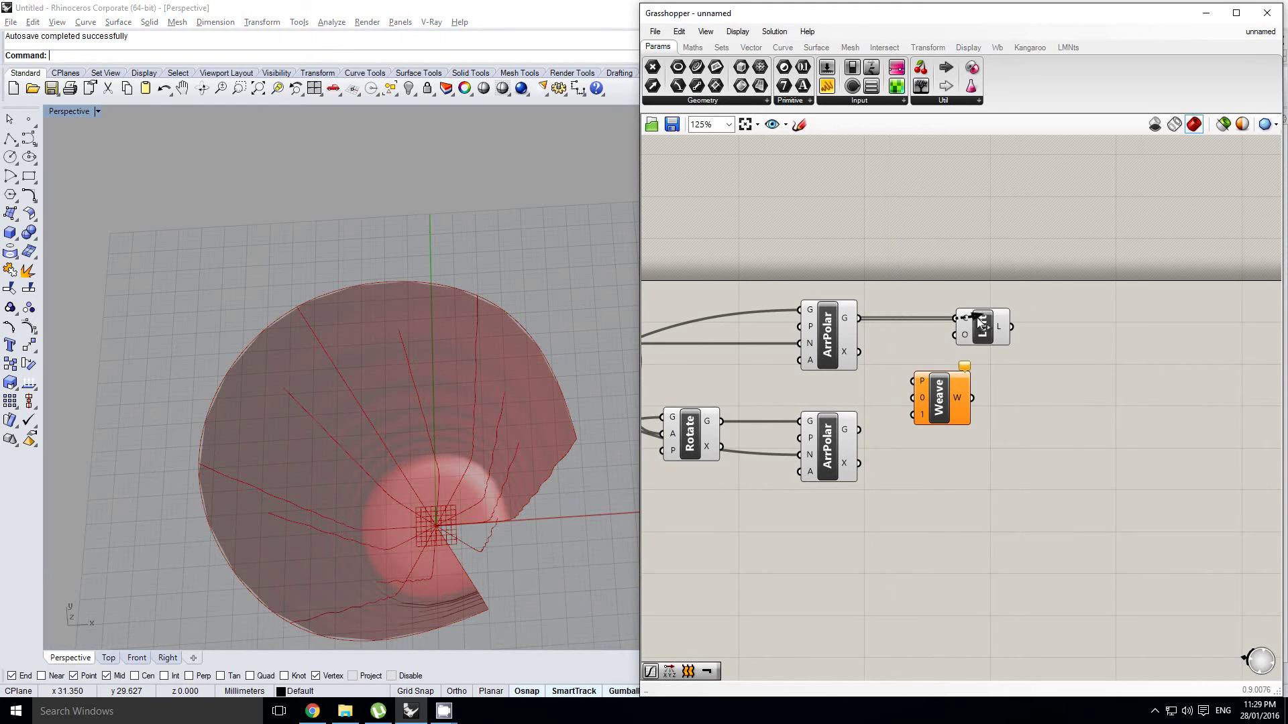
click(1057, 330)
drag(953, 395, 955, 392)
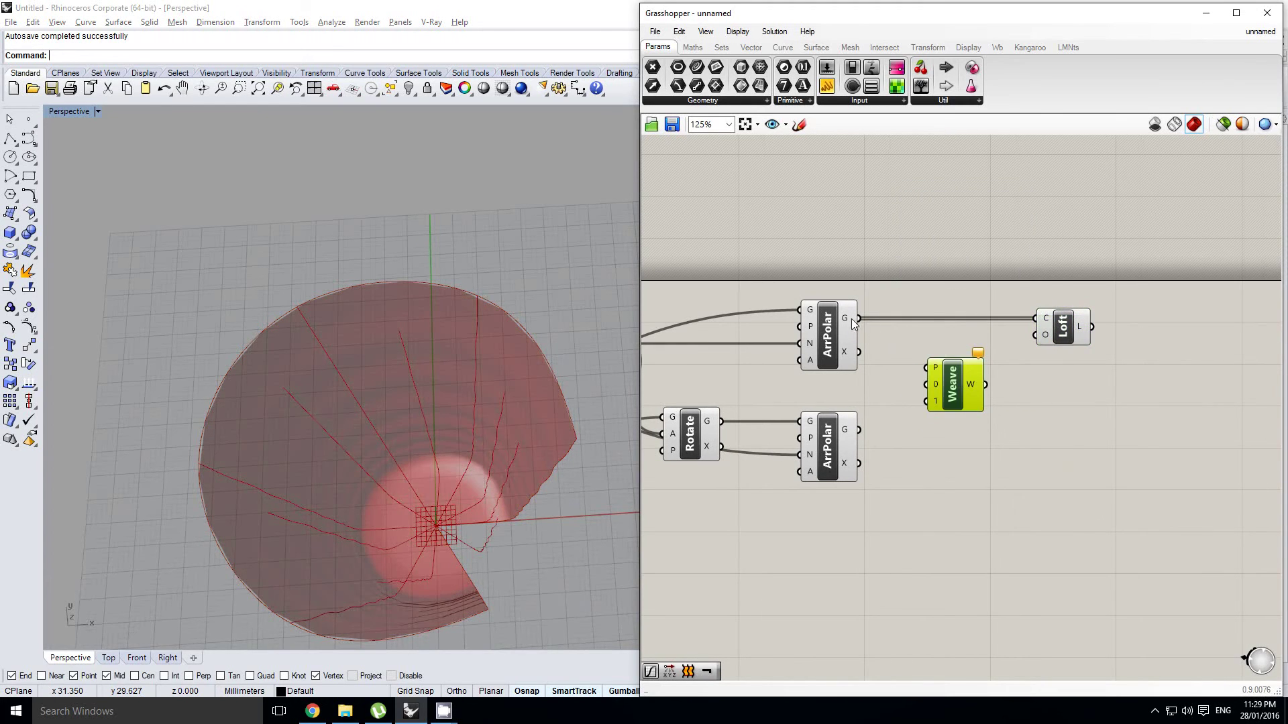
Connect the upper Polar Array's geometry output to Weave stream 0 and the lower one's to stream 1.
scroll(912, 367, up, 1)
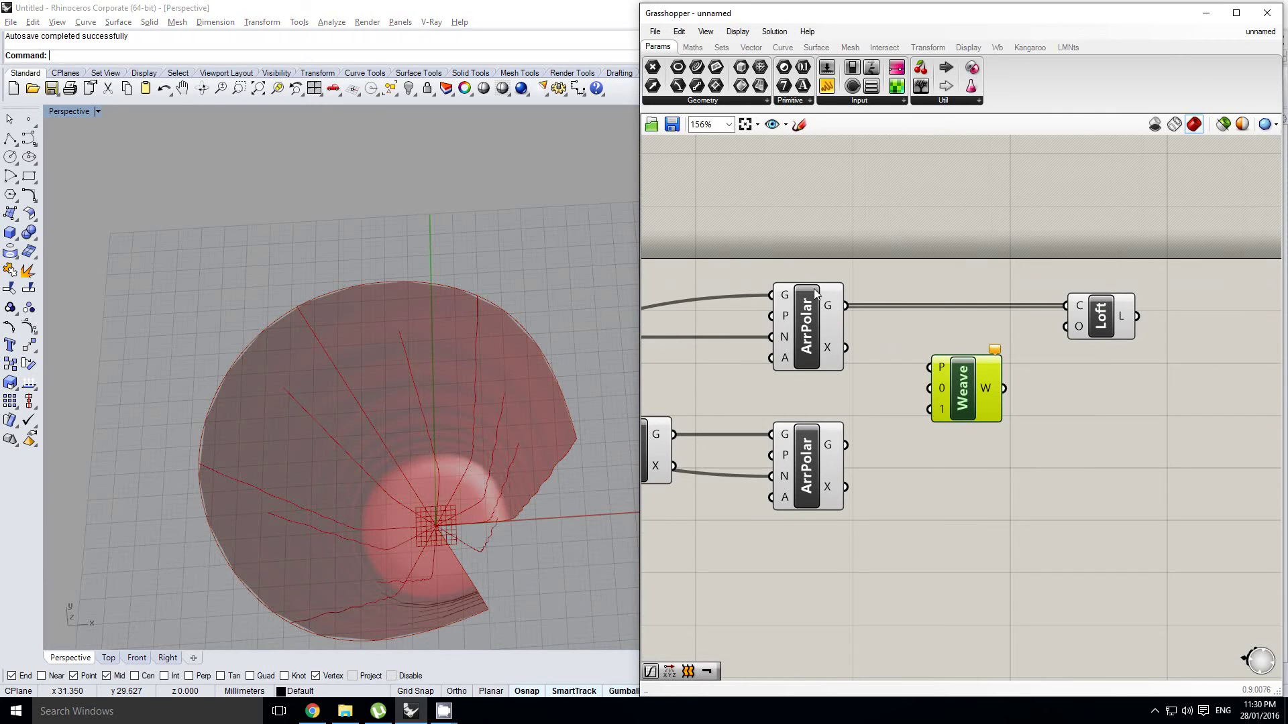
drag(846, 307, 930, 388)
drag(845, 445, 927, 413)
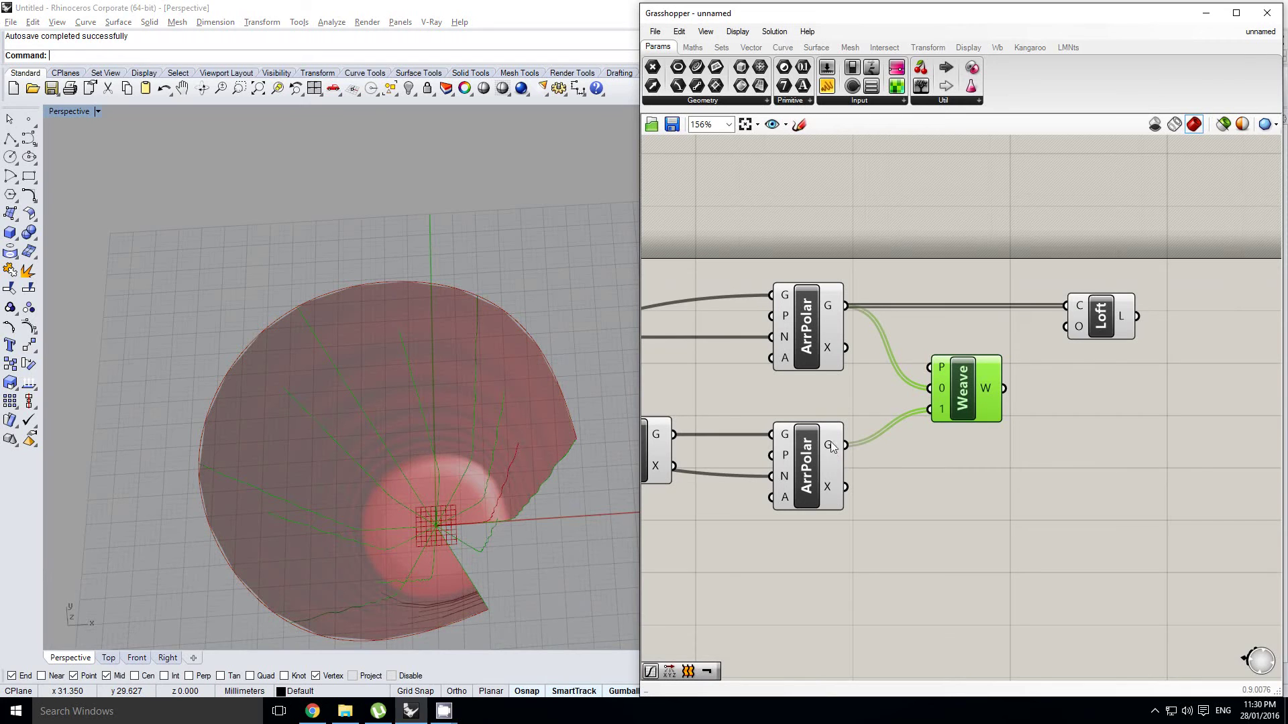
Replace the Loft's curves input with the Weave output, line the Loft up with Weave, and view the fluted surface.
right_drag(1014, 374, 956, 385)
click(750, 410)
shift+right_drag(417, 405, 463, 367)
right_drag(974, 395, 937, 396)
drag(908, 402, 967, 317)
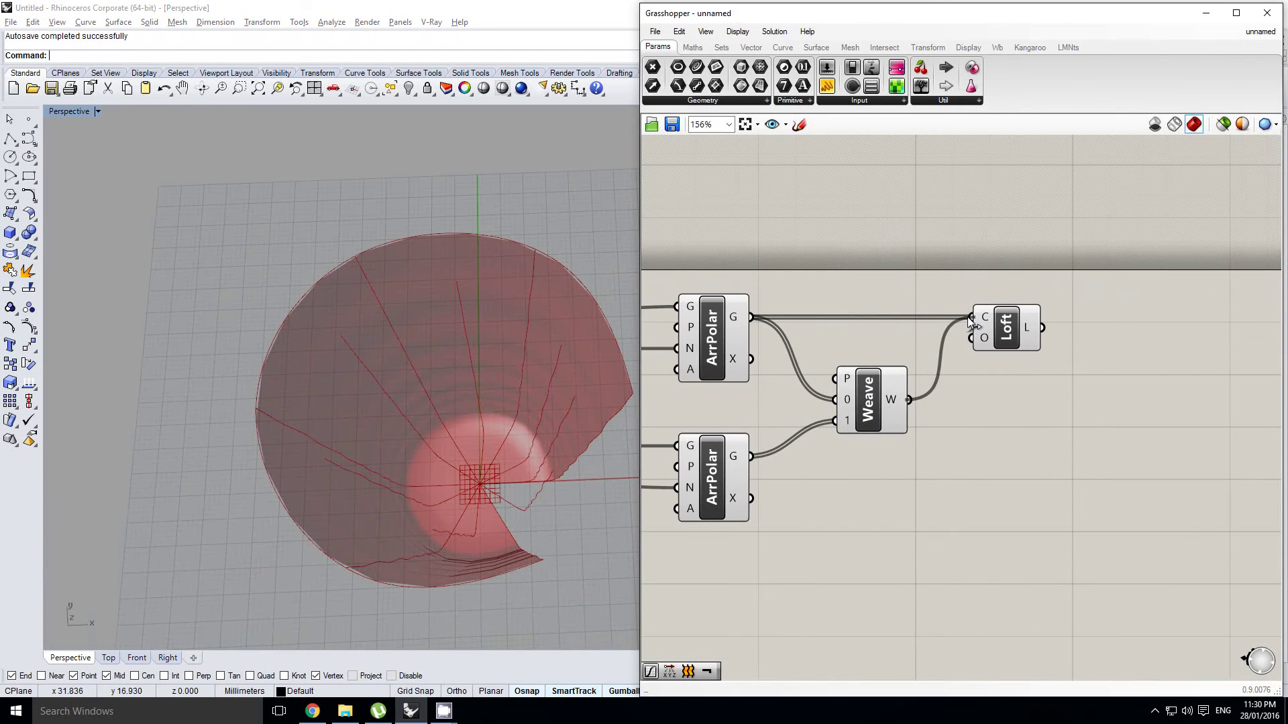
right_drag(447, 478, 532, 504)
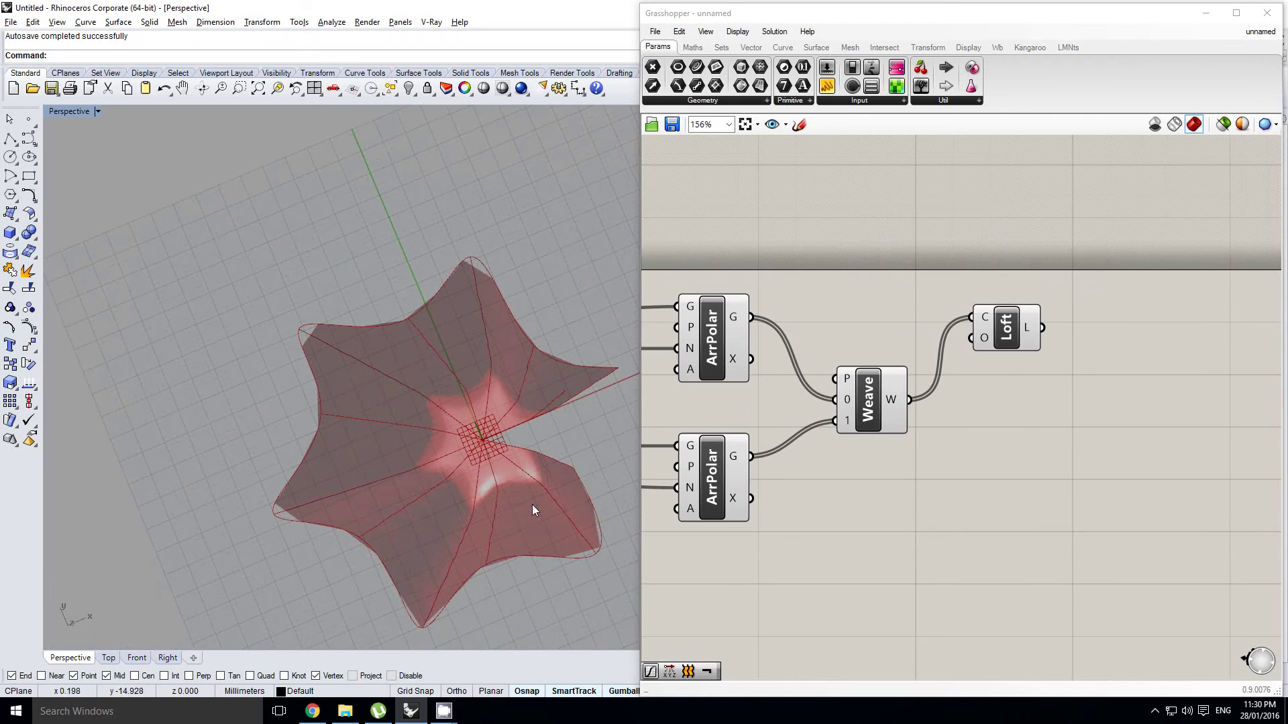
drag(1006, 330, 1028, 408)
right_drag(501, 421, 585, 424)
right_drag(462, 416, 563, 440)
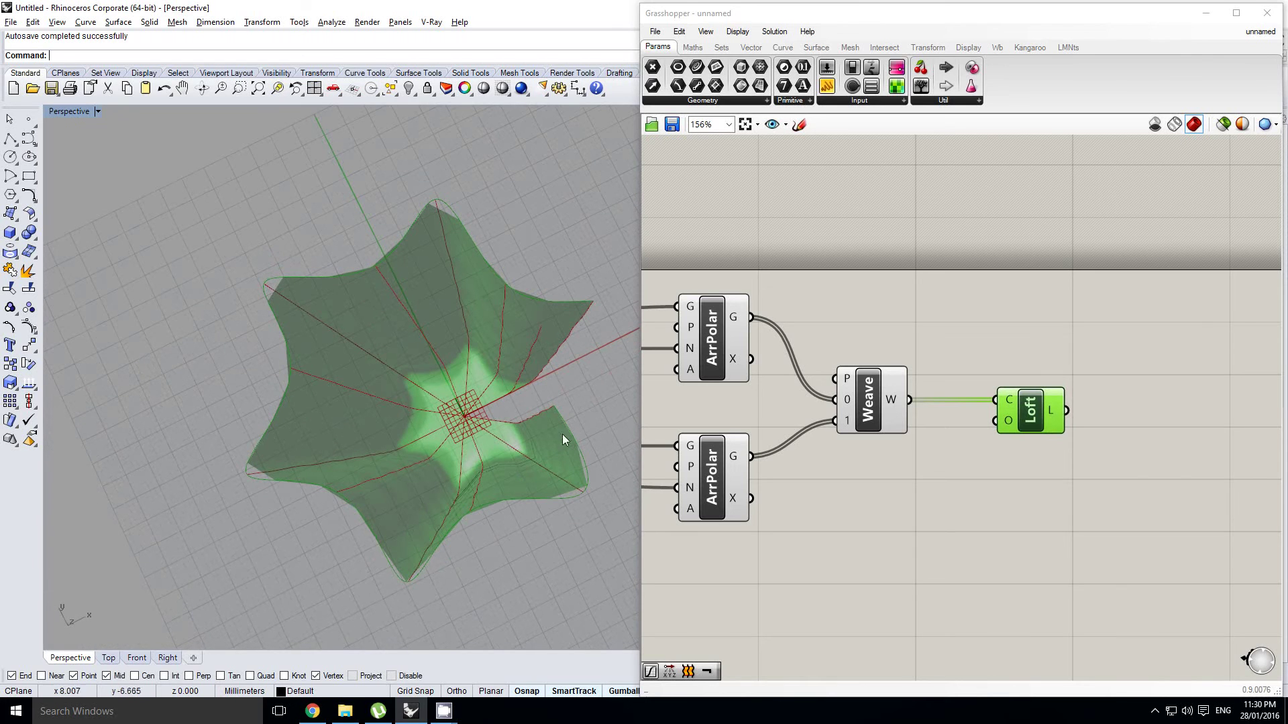
Enable the Closed loft option on the Loft's options input, commit it, and view the vase from the side.
scroll(956, 435, up, 2)
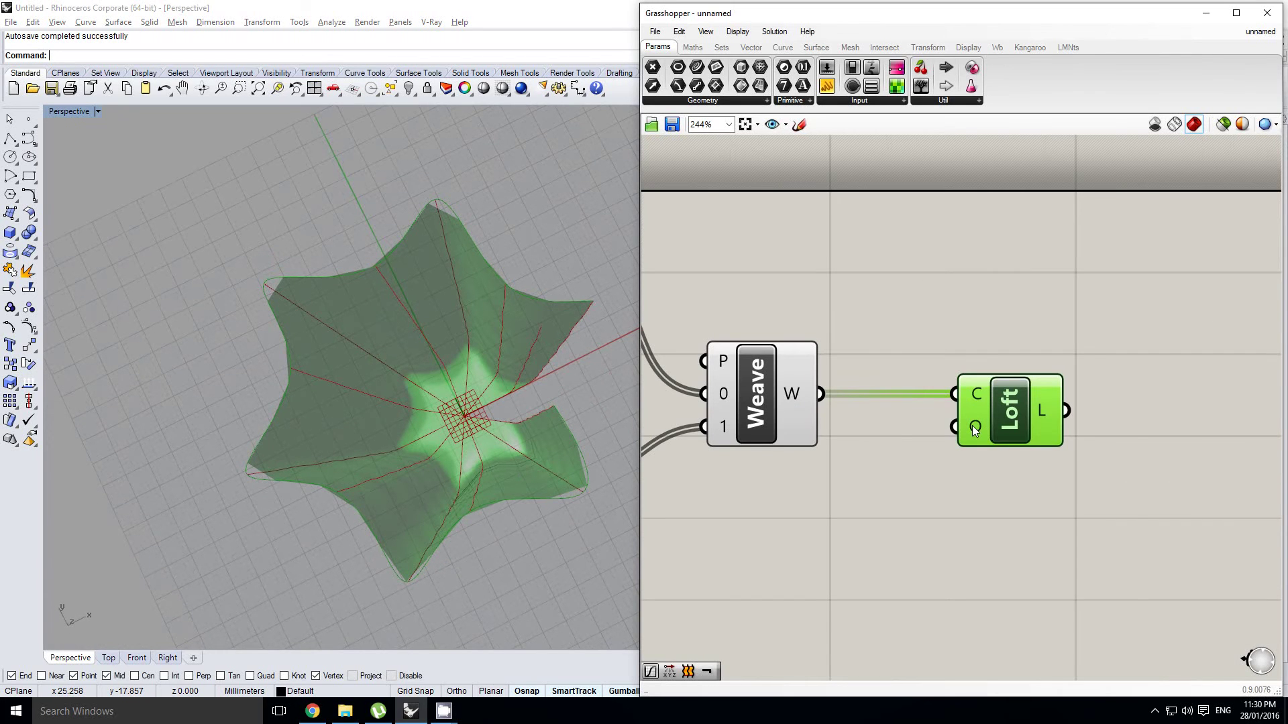
right_click(974, 430)
mouse_move(1038, 546)
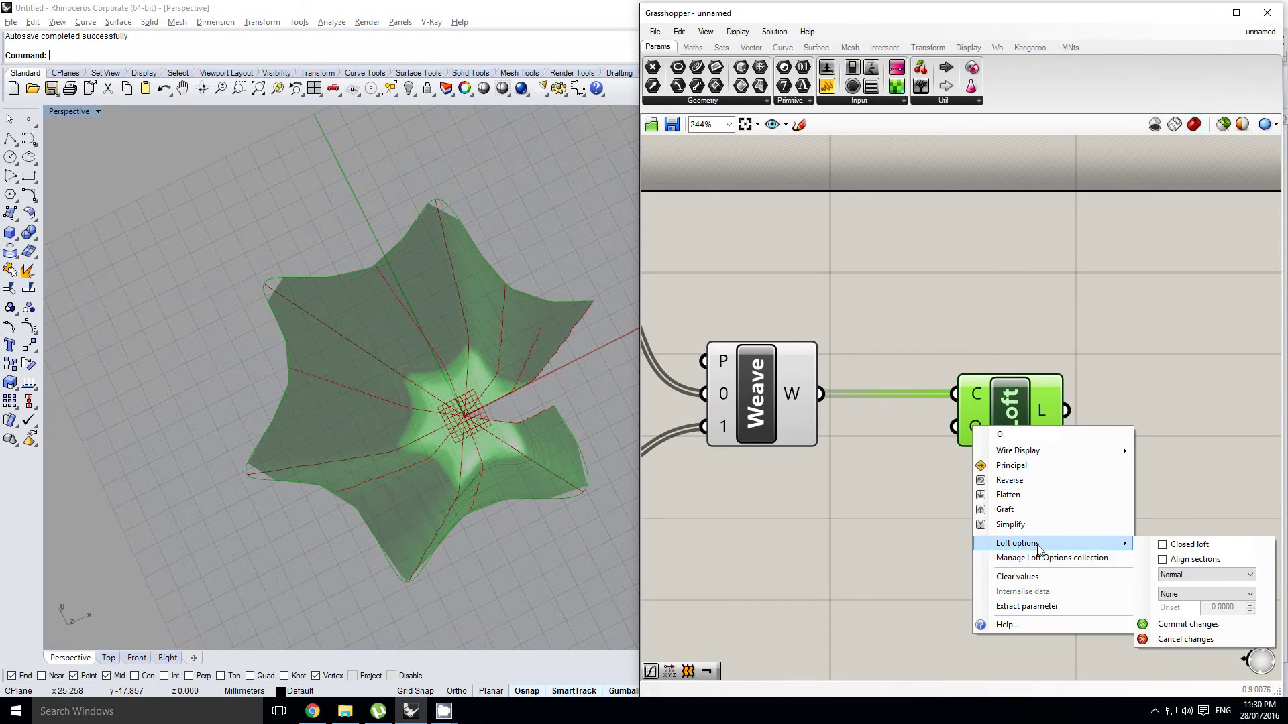
click(1163, 545)
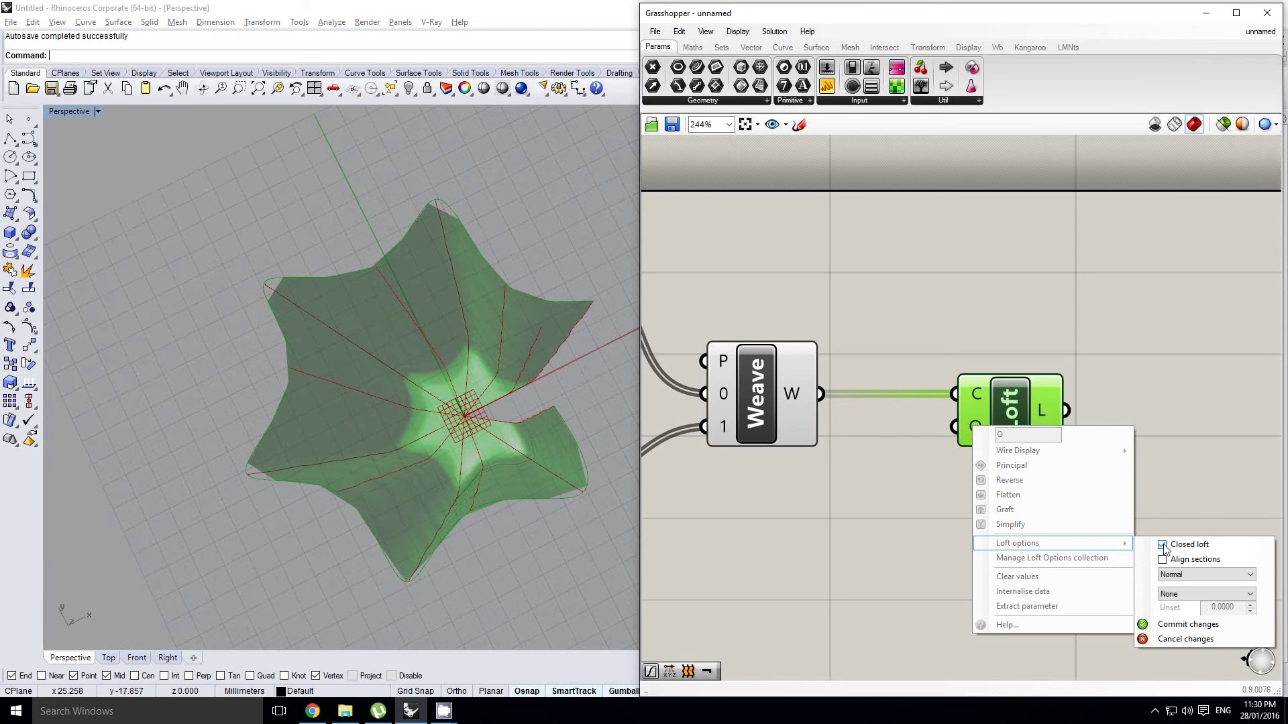
click(1170, 623)
right_drag(1034, 437, 1040, 422)
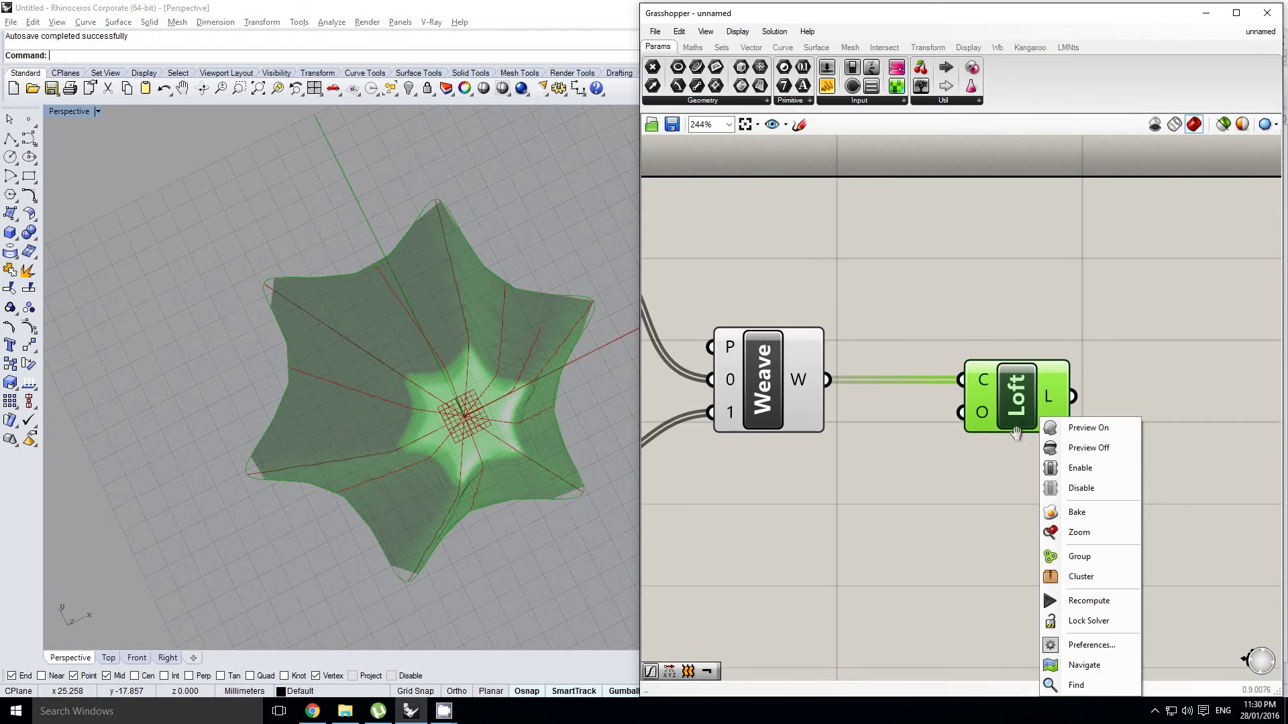
right_drag(940, 398, 1012, 394)
right_drag(468, 529, 478, 402)
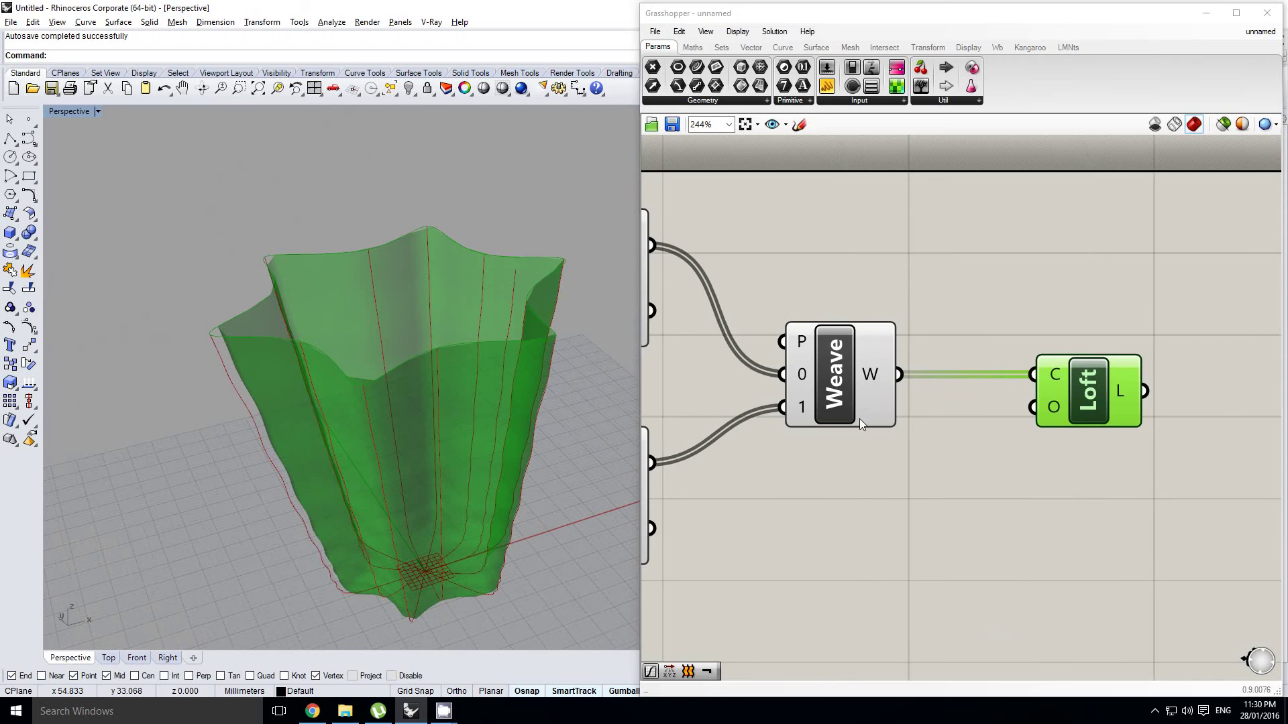
right_drag(859, 419, 939, 408)
right_click(944, 409)
click(1110, 544)
scroll(1137, 453, down, 4)
scroll(1071, 537, up, 1)
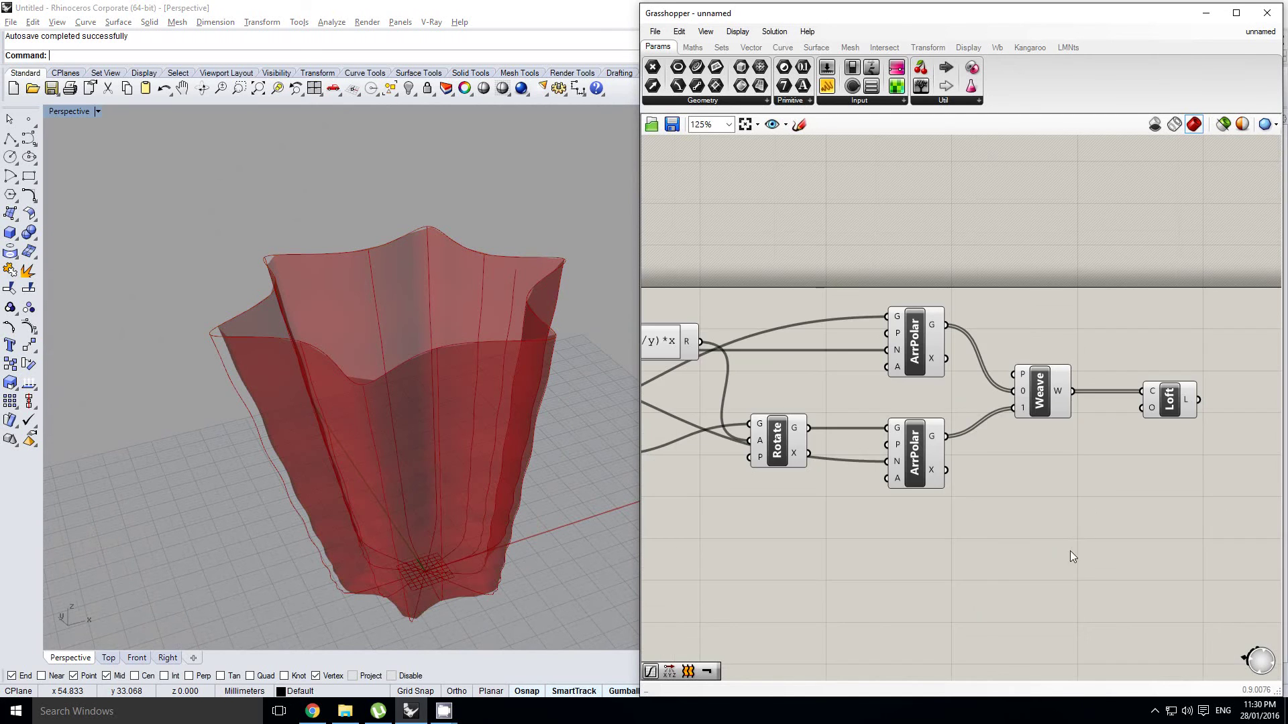
Disable the preview of the components from the interpolated curve through Weave, leaving the Loft previewed.
scroll(1084, 494, down, 4)
scroll(1083, 498, up, 1)
drag(1114, 540, 707, 354)
middle_click(747, 321)
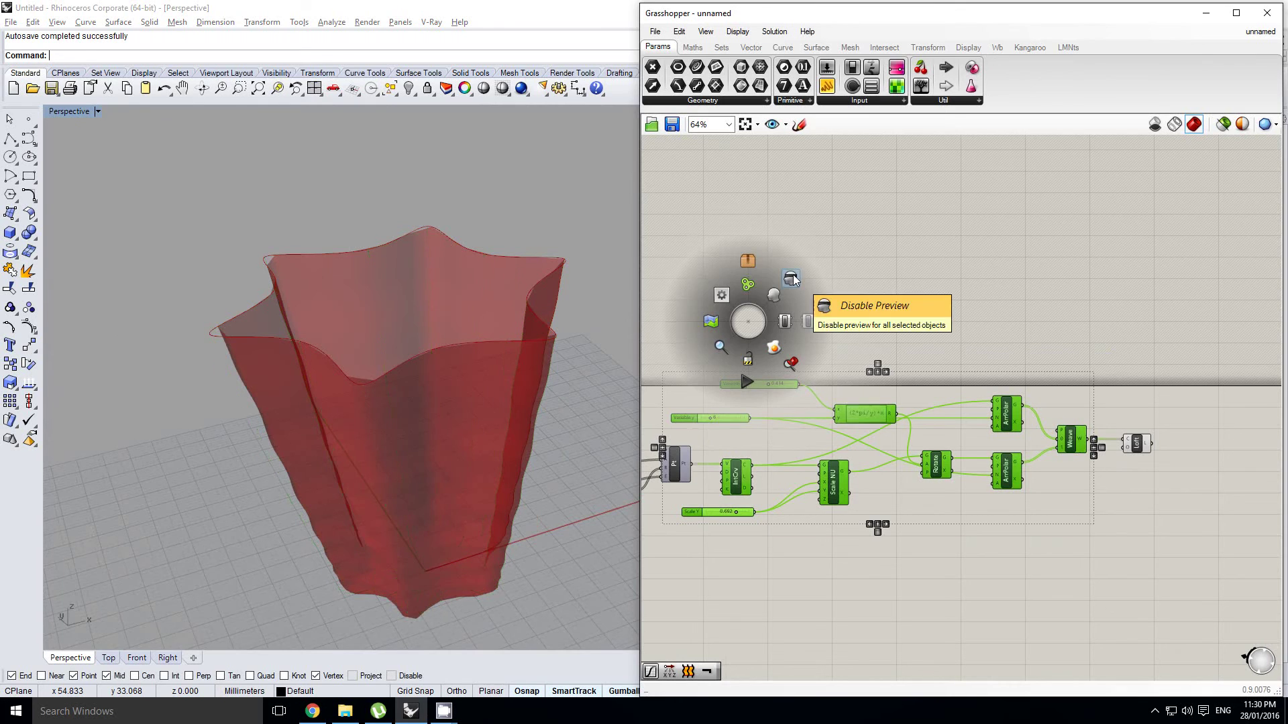
click(792, 284)
click(1263, 159)
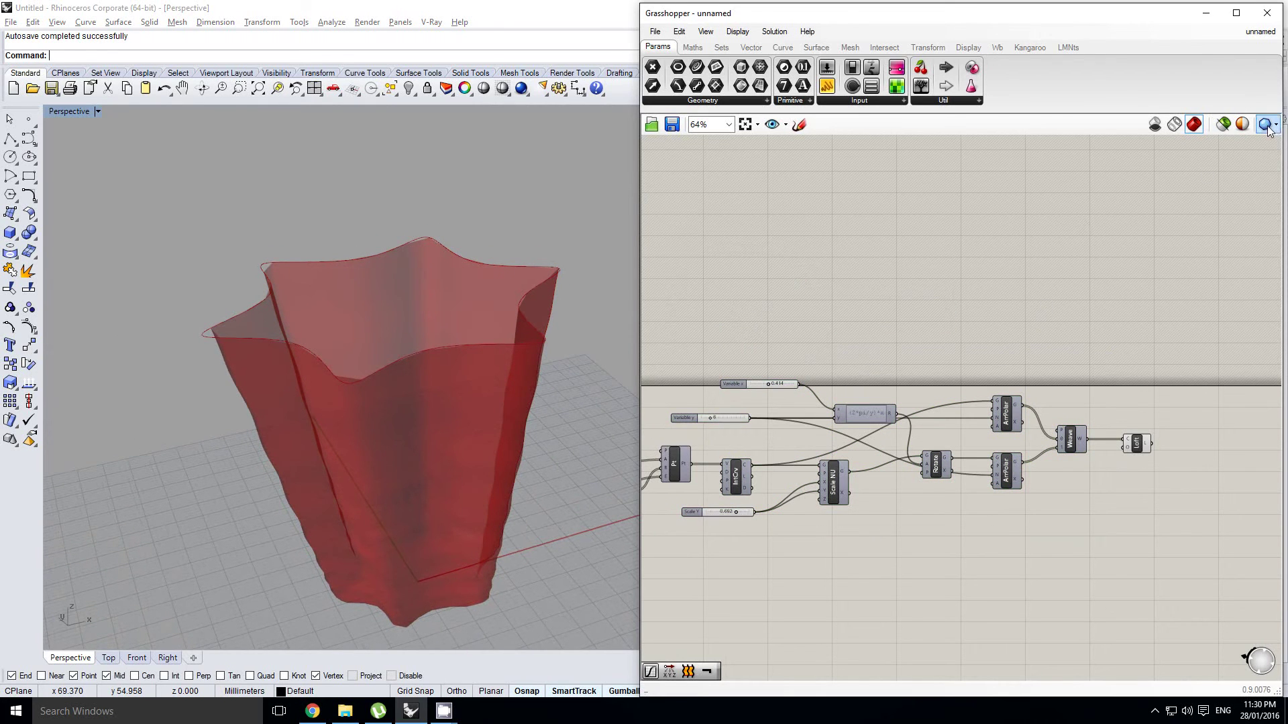
Raise the preview mesh quality and view the vase from a lower angle.
click(1267, 127)
click(1232, 195)
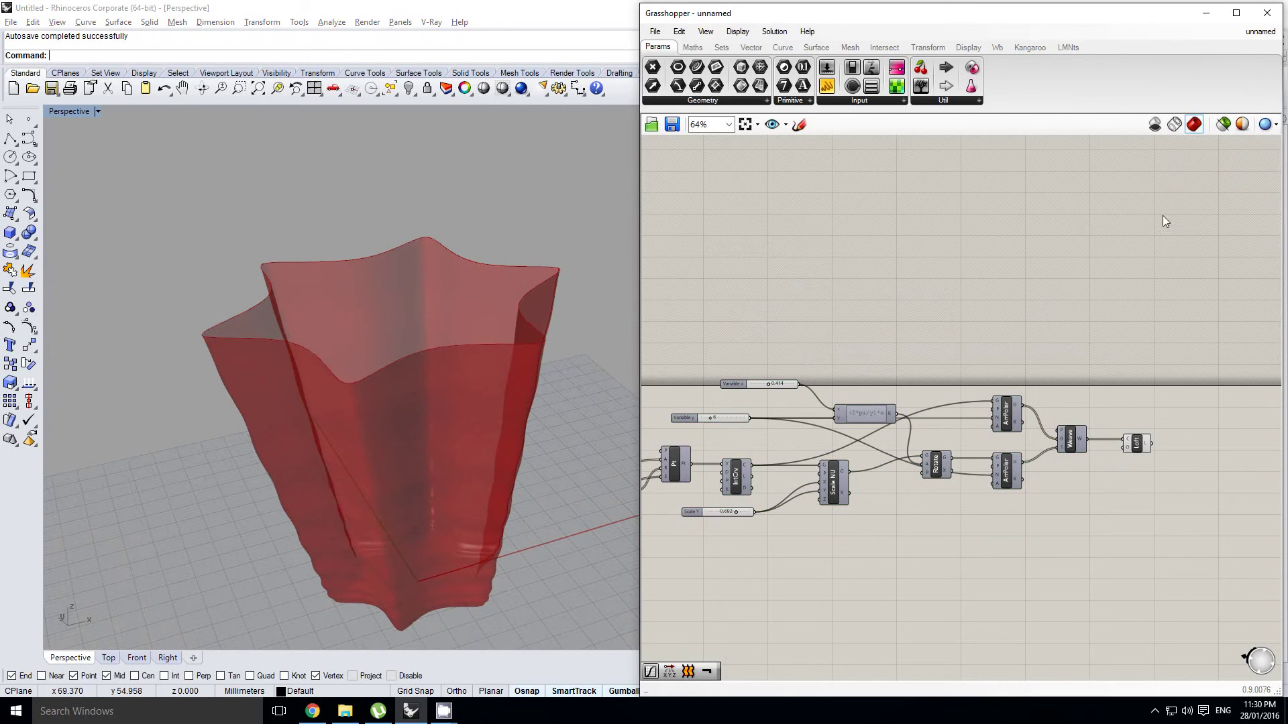
right_drag(436, 459, 436, 418)
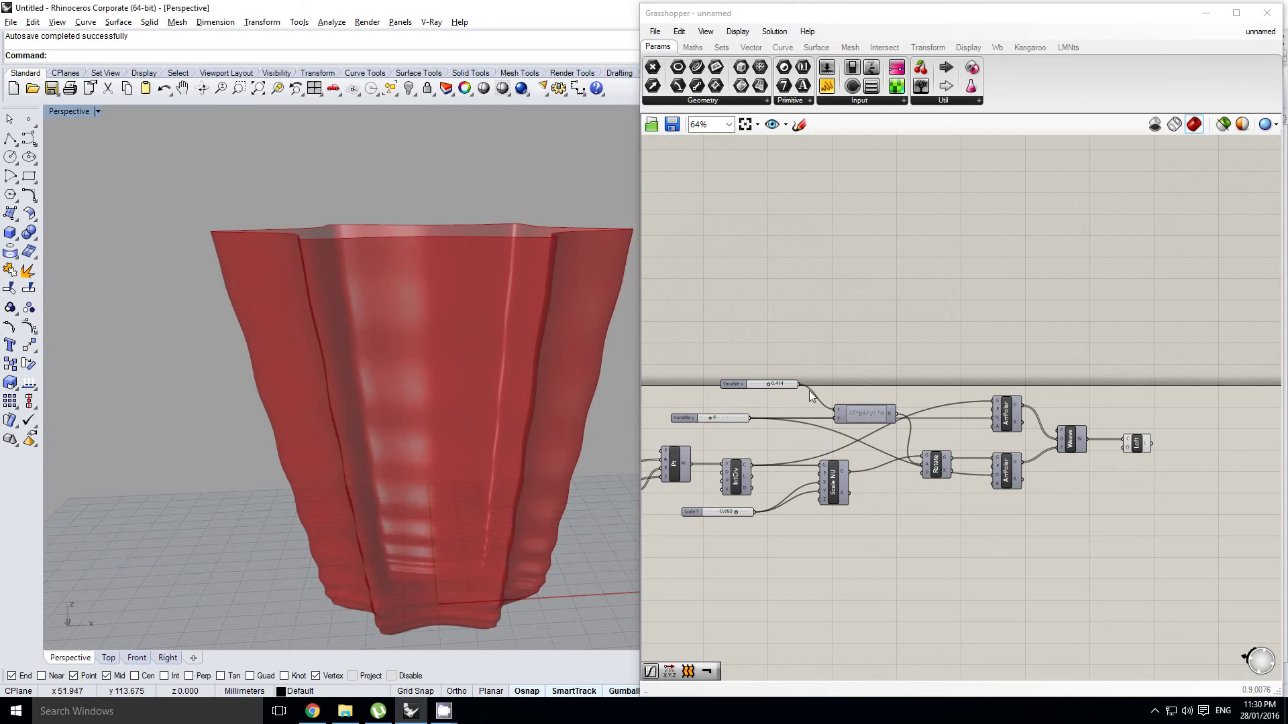
Delete the two unconnected Multiplication components beside the x*y*z and x^(1/y)*z expressions.
scroll(1069, 307, down, 3)
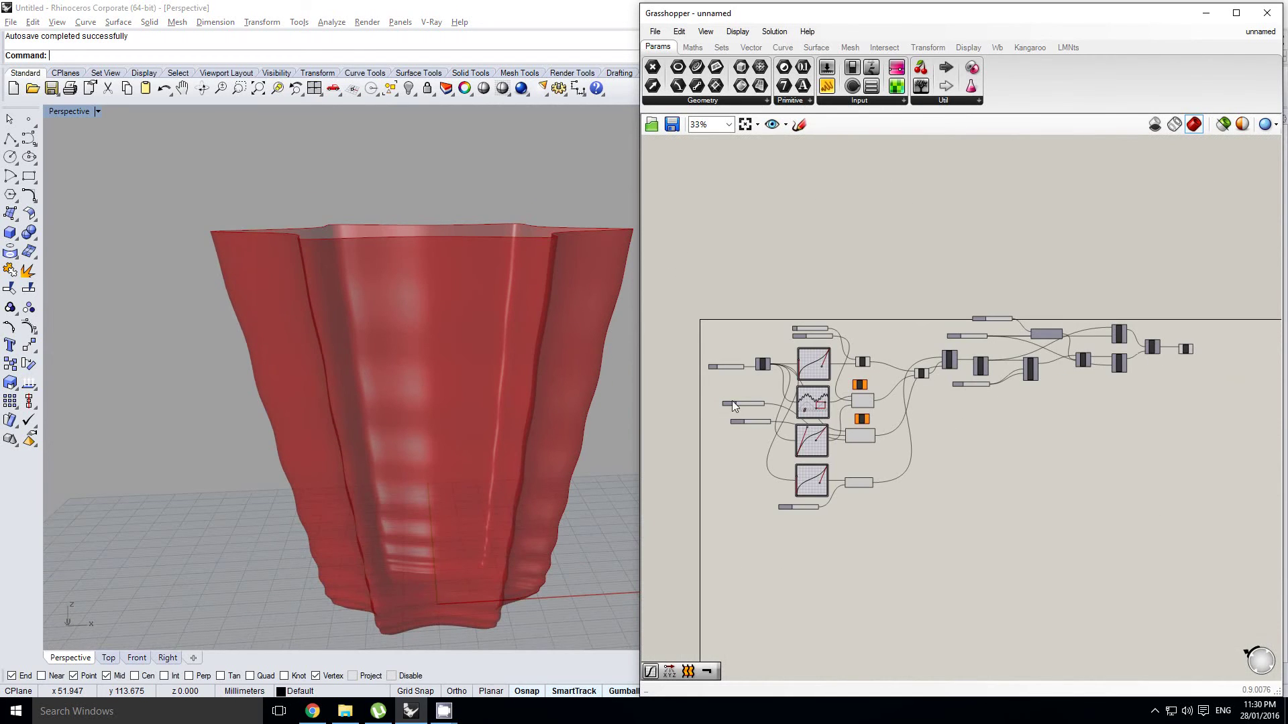
scroll(733, 406, up, 4)
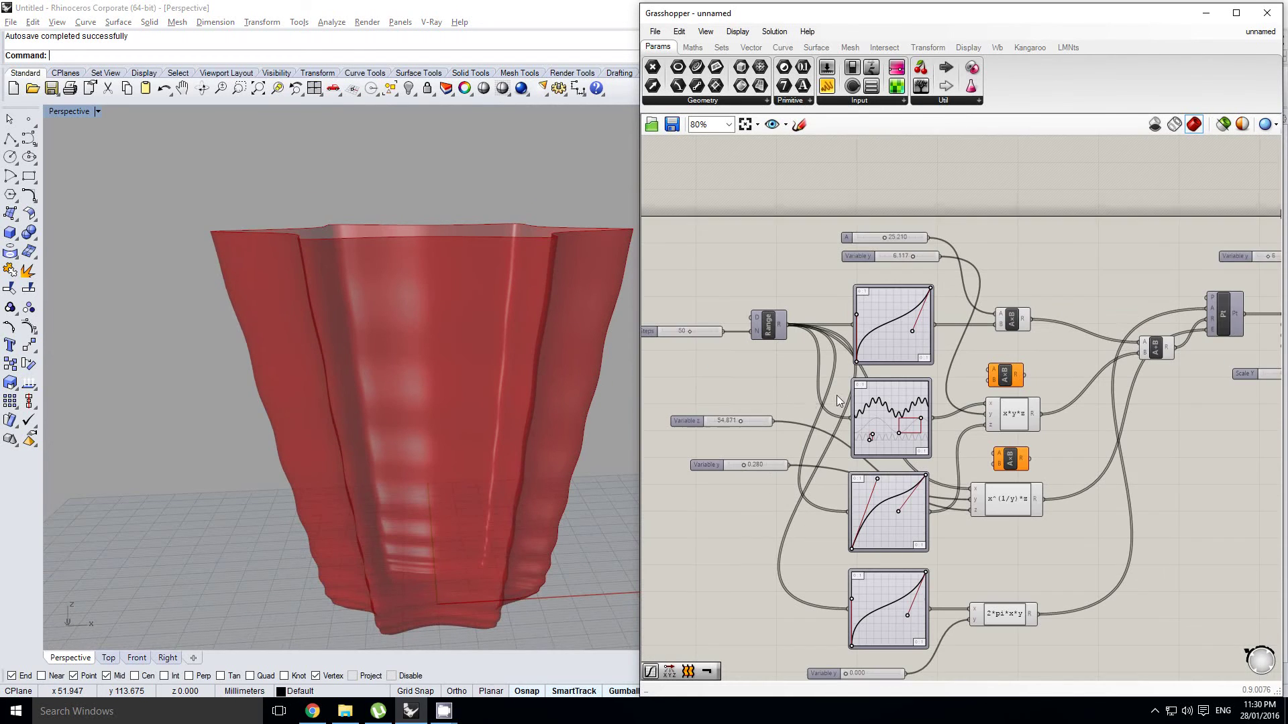
click(1000, 379)
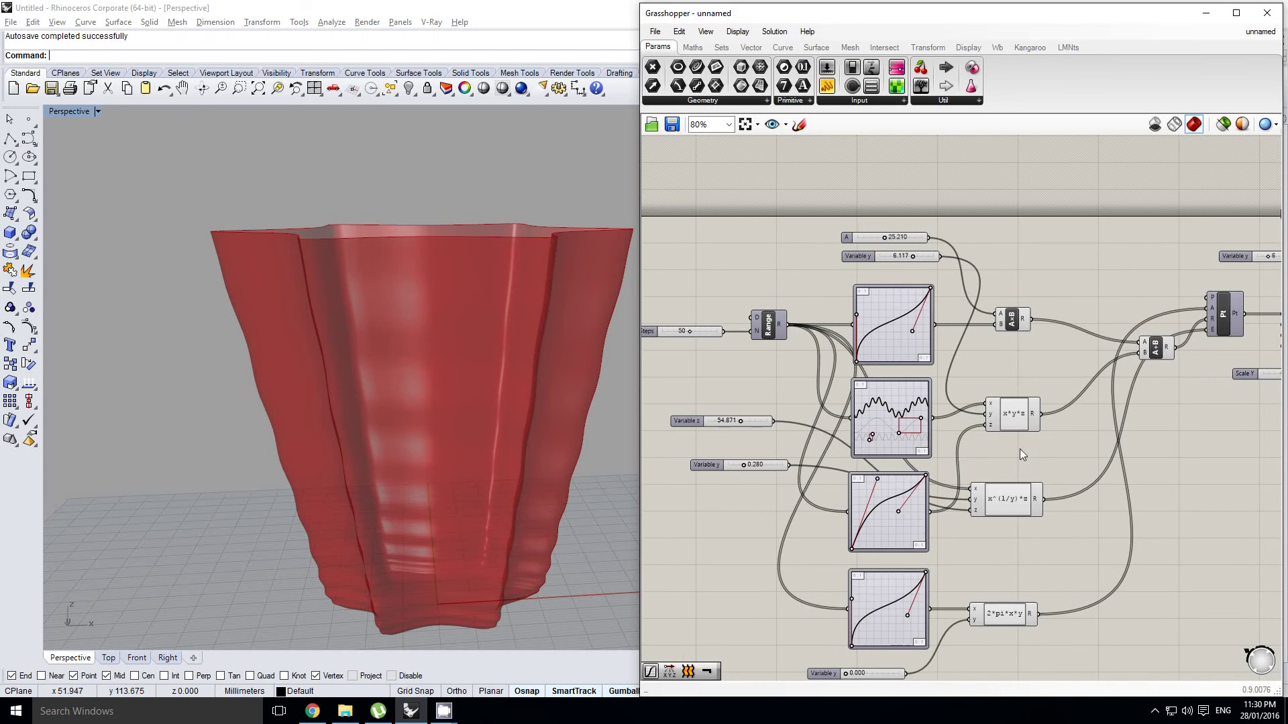
right_drag(1019, 449, 967, 461)
click(883, 308)
right_drag(882, 309, 922, 335)
click(1064, 295)
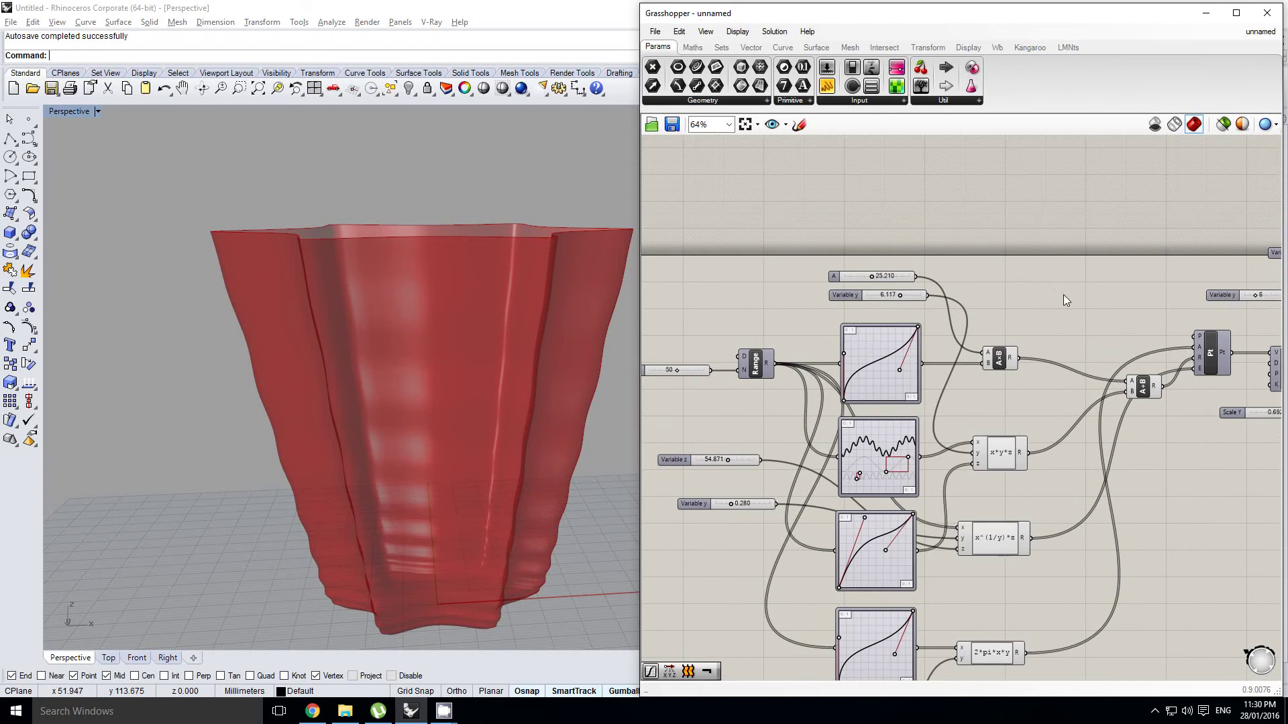
Set the Variable y slider feeding the 2*pi*x*y expression to 0.192 to twist the vase.
scroll(1063, 295, down, 3)
scroll(974, 392, up, 8)
scroll(1006, 386, down, 6)
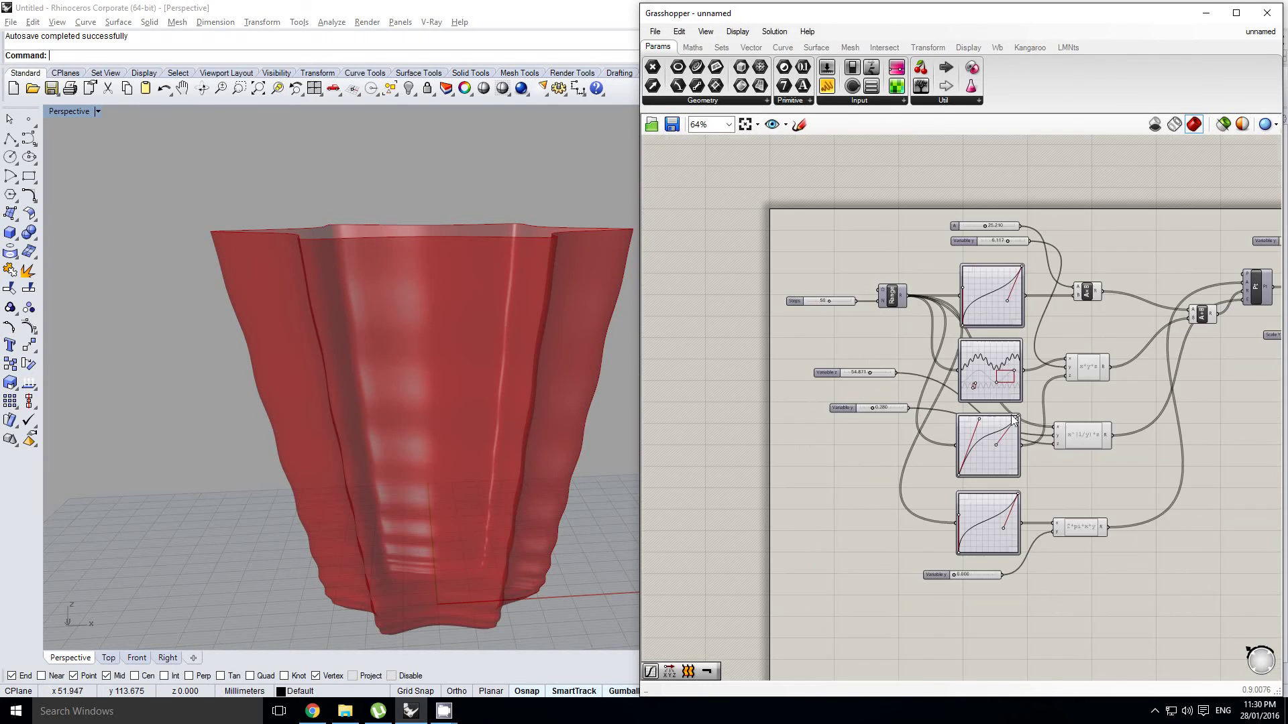
scroll(1016, 621, up, 5)
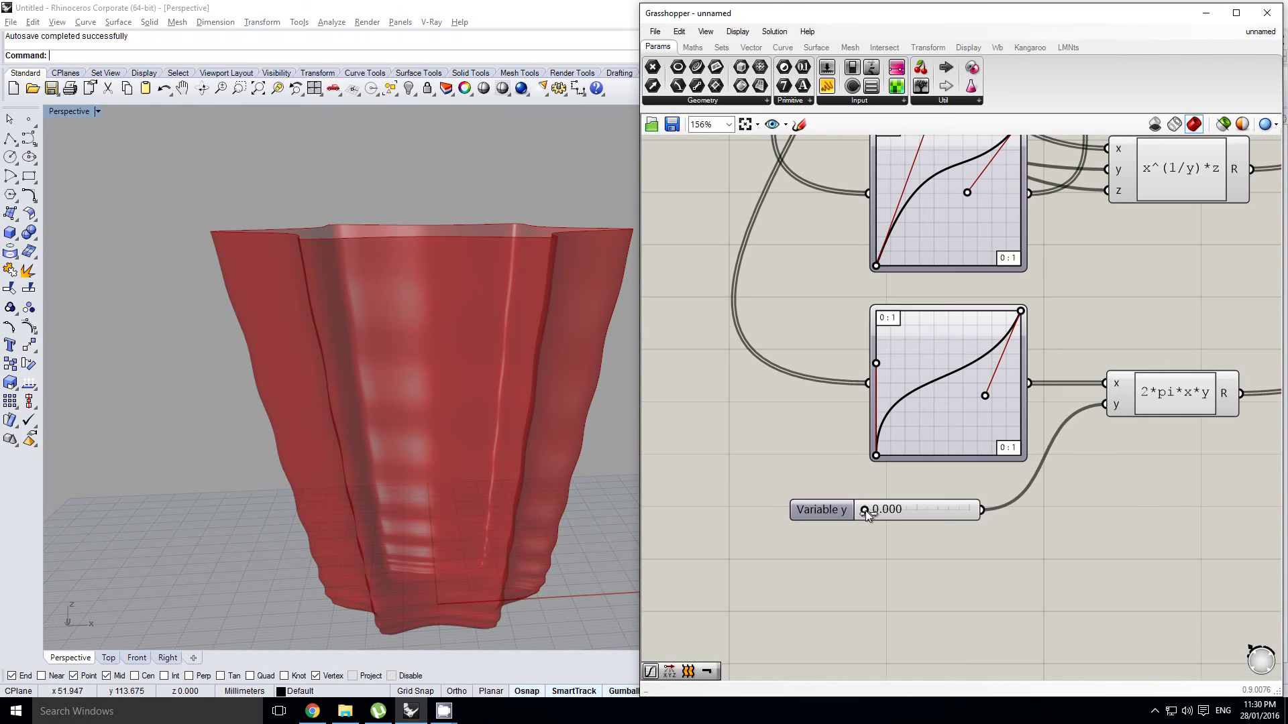
drag(865, 509, 885, 507)
Set the Variable y slider that drives the Polar Array count to 12, and raise the Scale Y slider slightly.
scroll(1103, 344, down, 2)
right_drag(1103, 344, 819, 494)
scroll(819, 494, down, 3)
right_drag(820, 494, 953, 417)
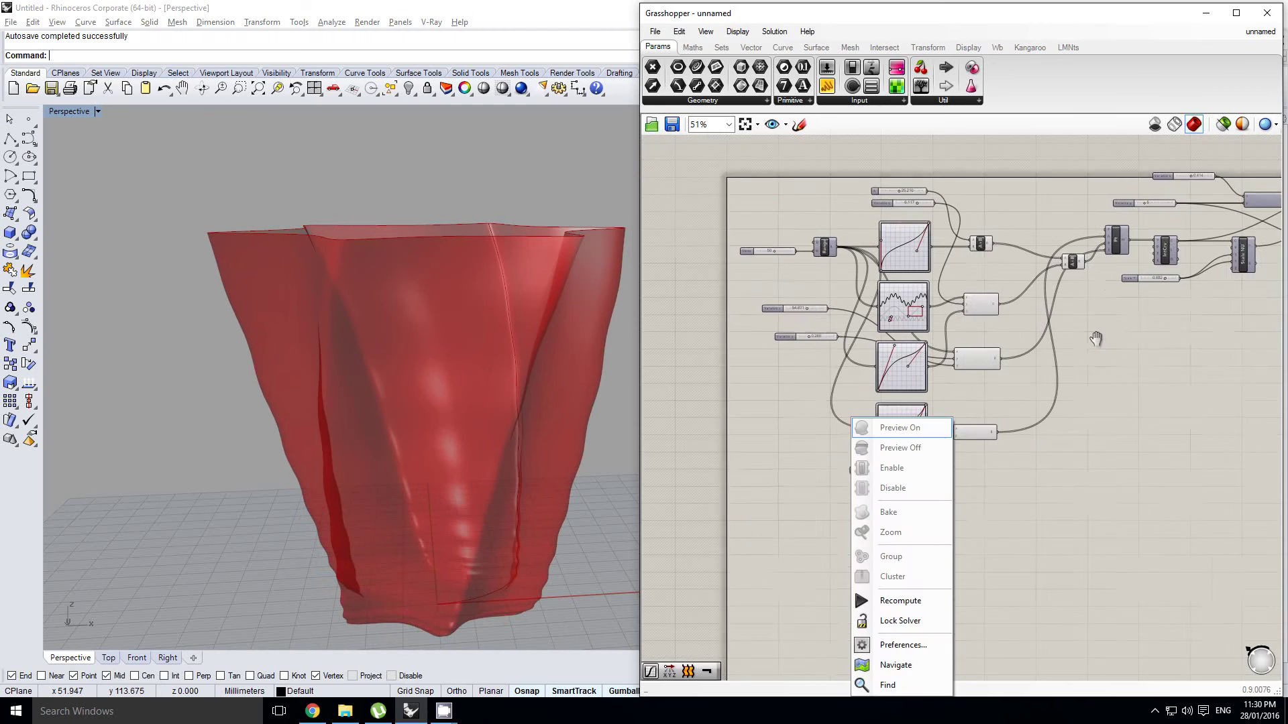
right_drag(1096, 339, 918, 439)
scroll(1032, 339, up, 3)
click(986, 309)
scroll(911, 275, up, 3)
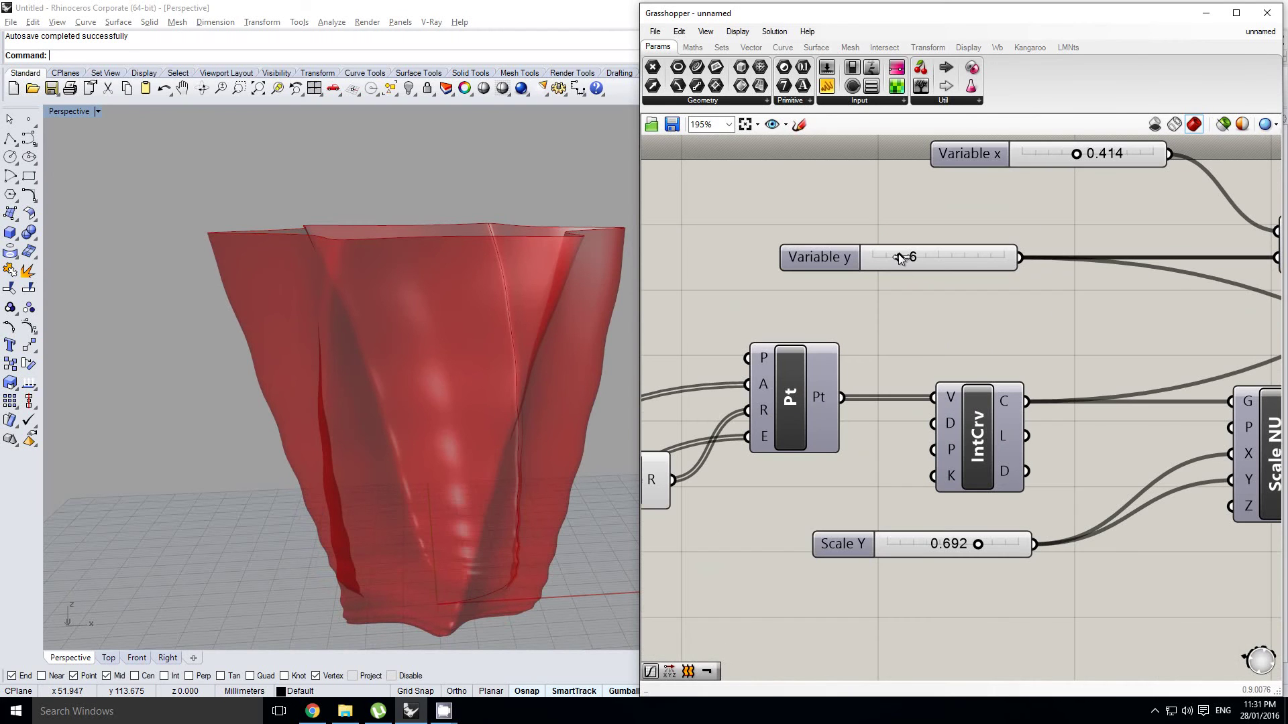
drag(900, 258, 943, 262)
right_drag(575, 319, 585, 394)
drag(944, 259, 926, 263)
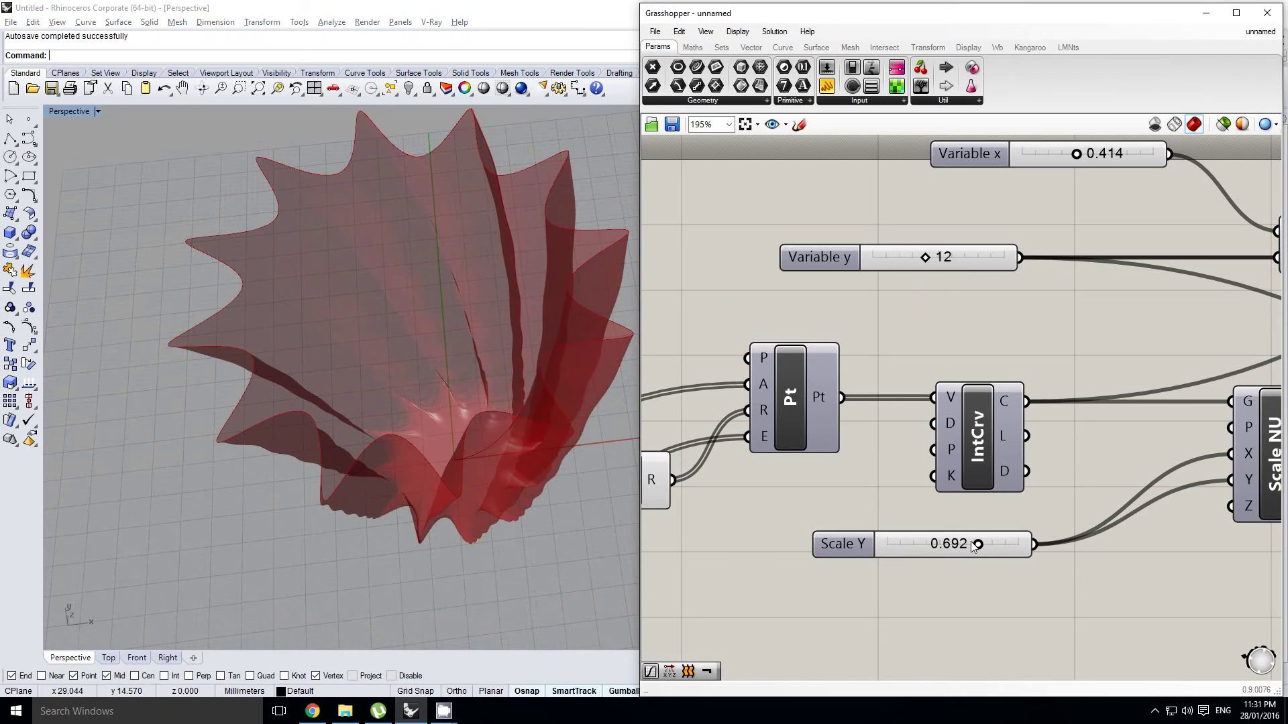
drag(977, 546, 996, 548)
right_drag(402, 483, 446, 436)
Set the A slider feeding the A×B multiplication to 17.530 to narrow the vase.
right_drag(817, 401, 1046, 313)
scroll(1104, 316, down, 4)
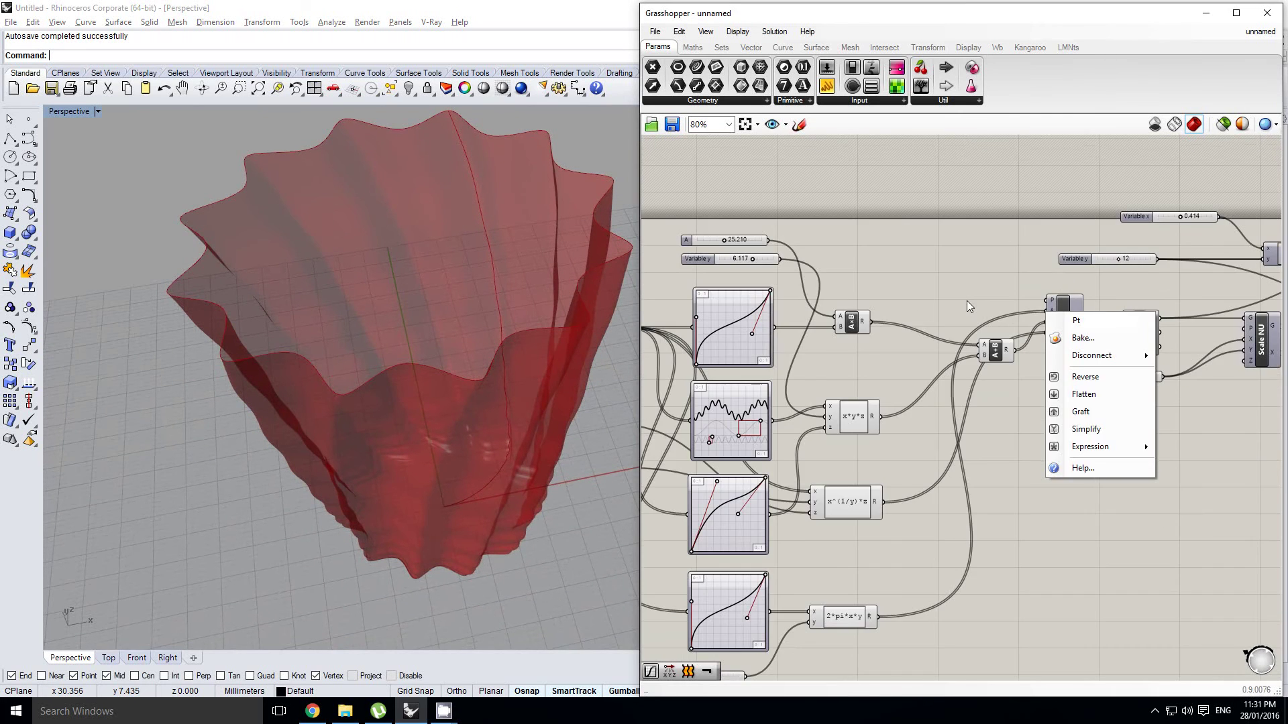
click(967, 301)
scroll(972, 299, down, 5)
scroll(823, 376, up, 8)
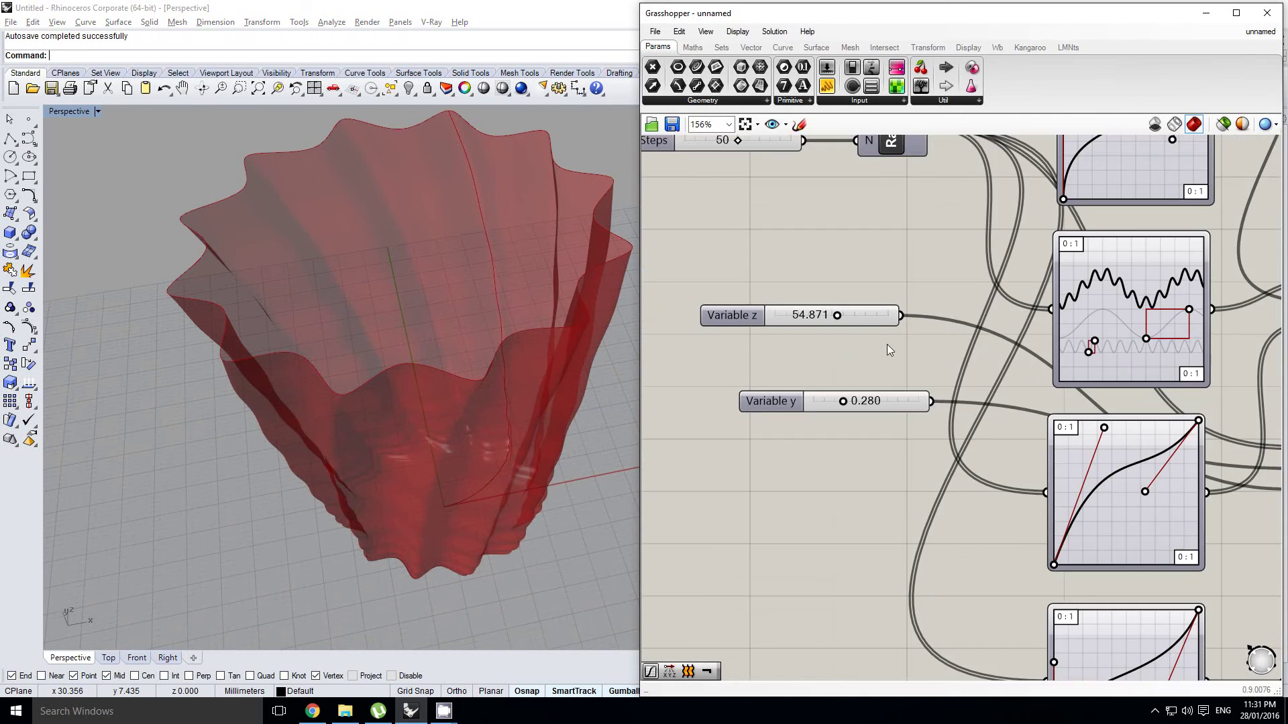
scroll(850, 357, down, 2)
right_drag(873, 353, 793, 364)
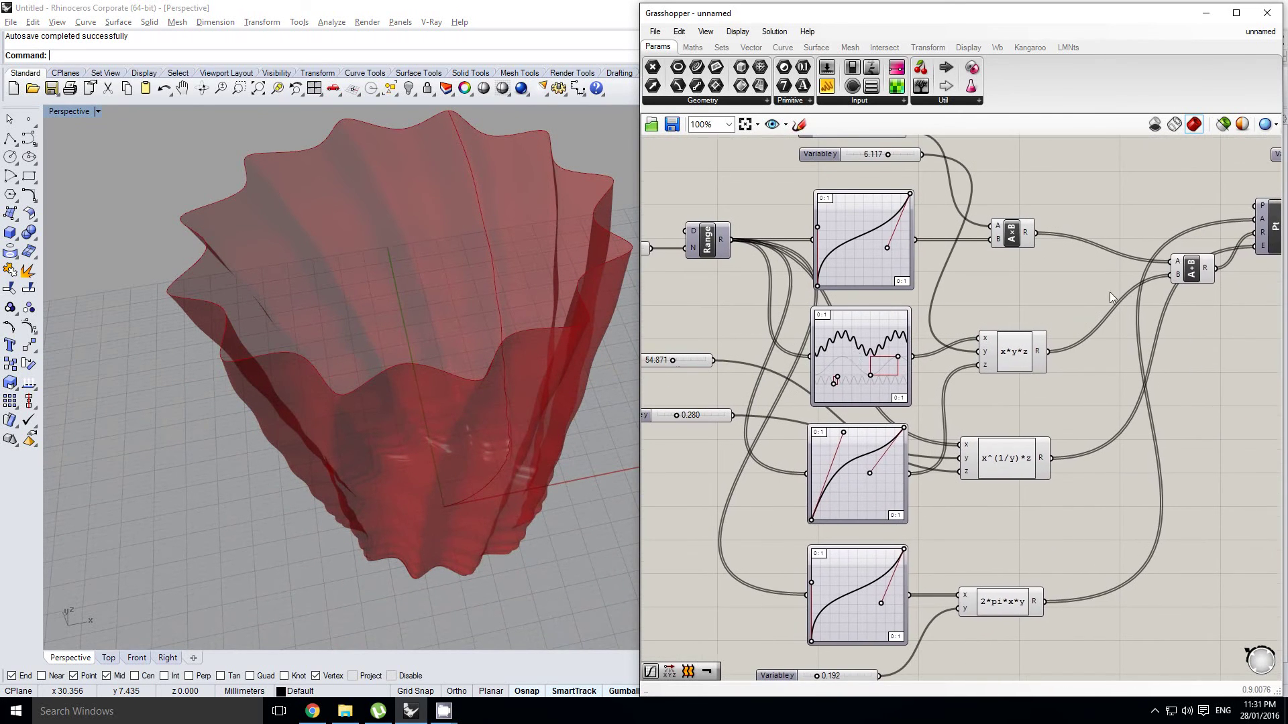
right_drag(1108, 293, 1058, 322)
click(1227, 246)
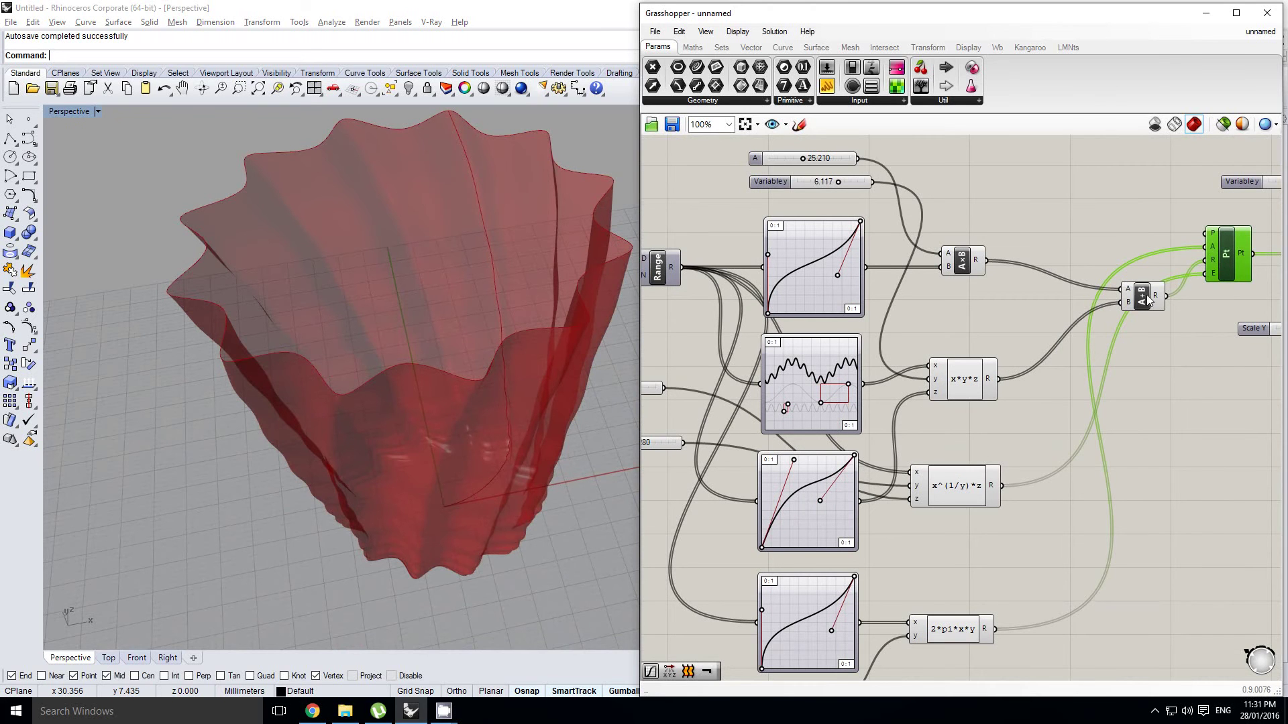
scroll(830, 221, up, 1)
scroll(804, 212, up, 1)
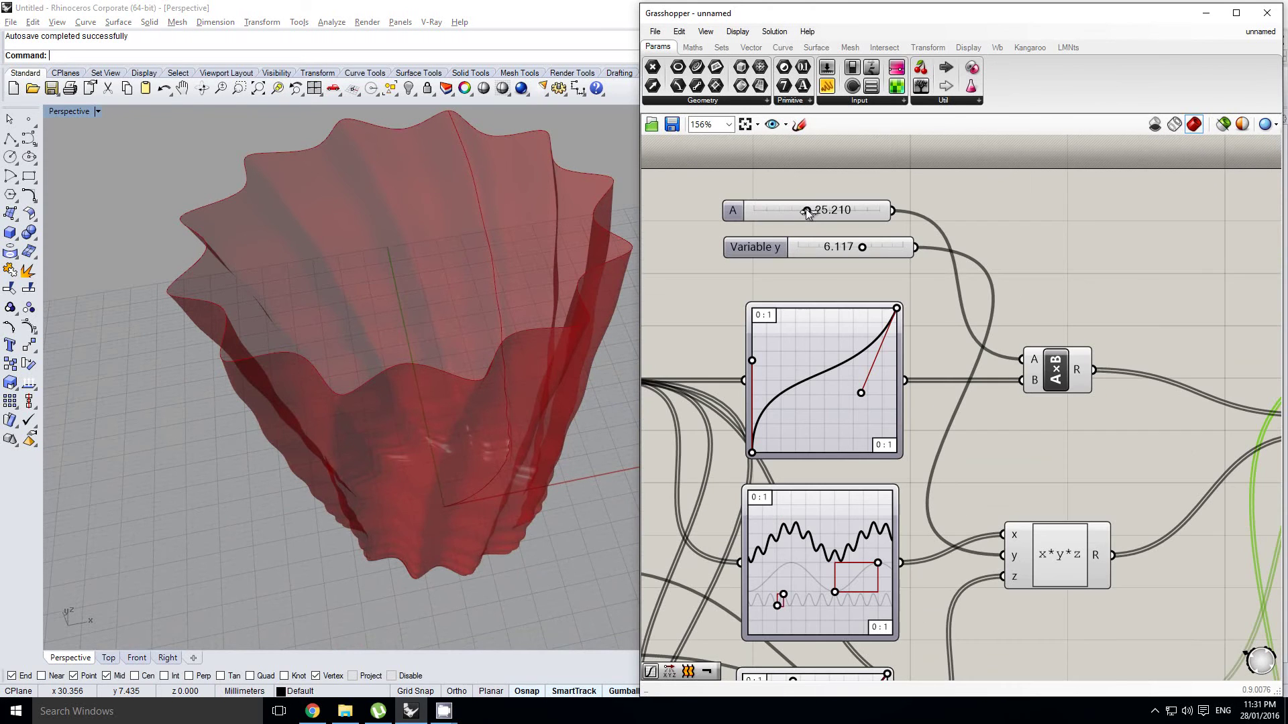
drag(806, 212, 790, 218)
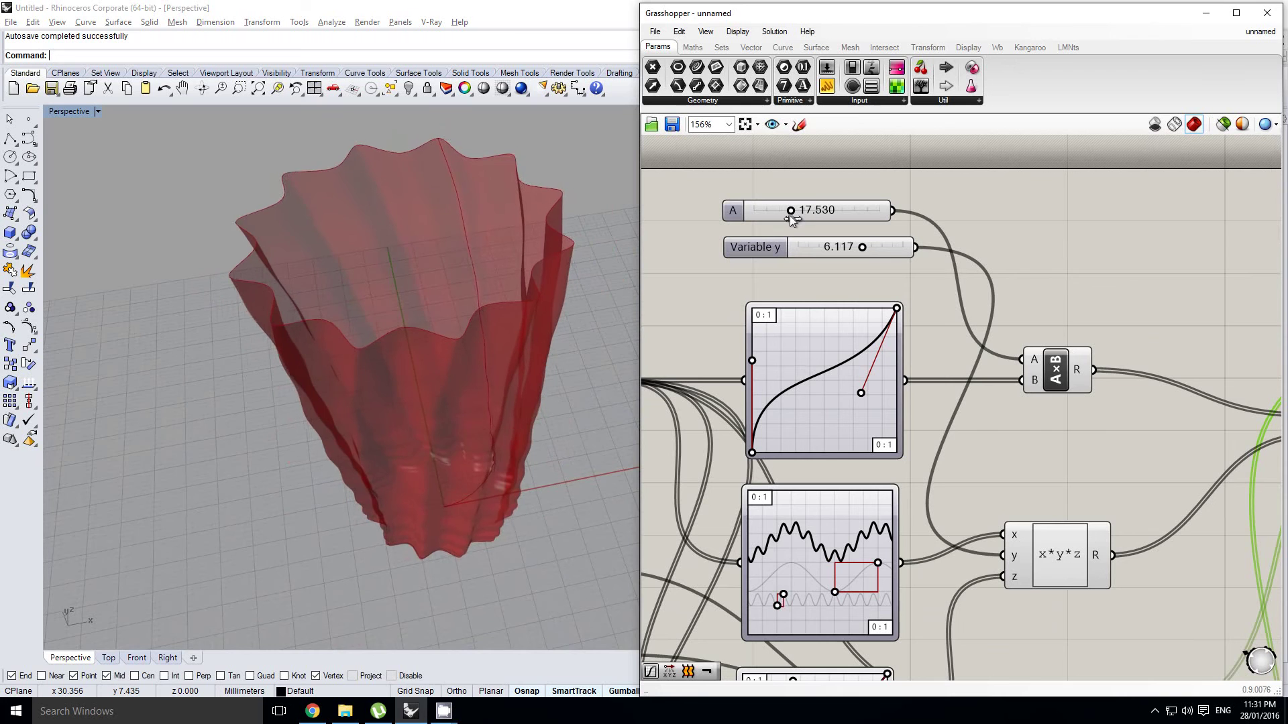
Set the Variable y slider feeding the x^(1/y)*z expression to 0.341 and inspect the vase's base.
shift+right_drag(457, 355, 452, 362)
scroll(429, 375, down, 3)
right_drag(835, 300, 941, 281)
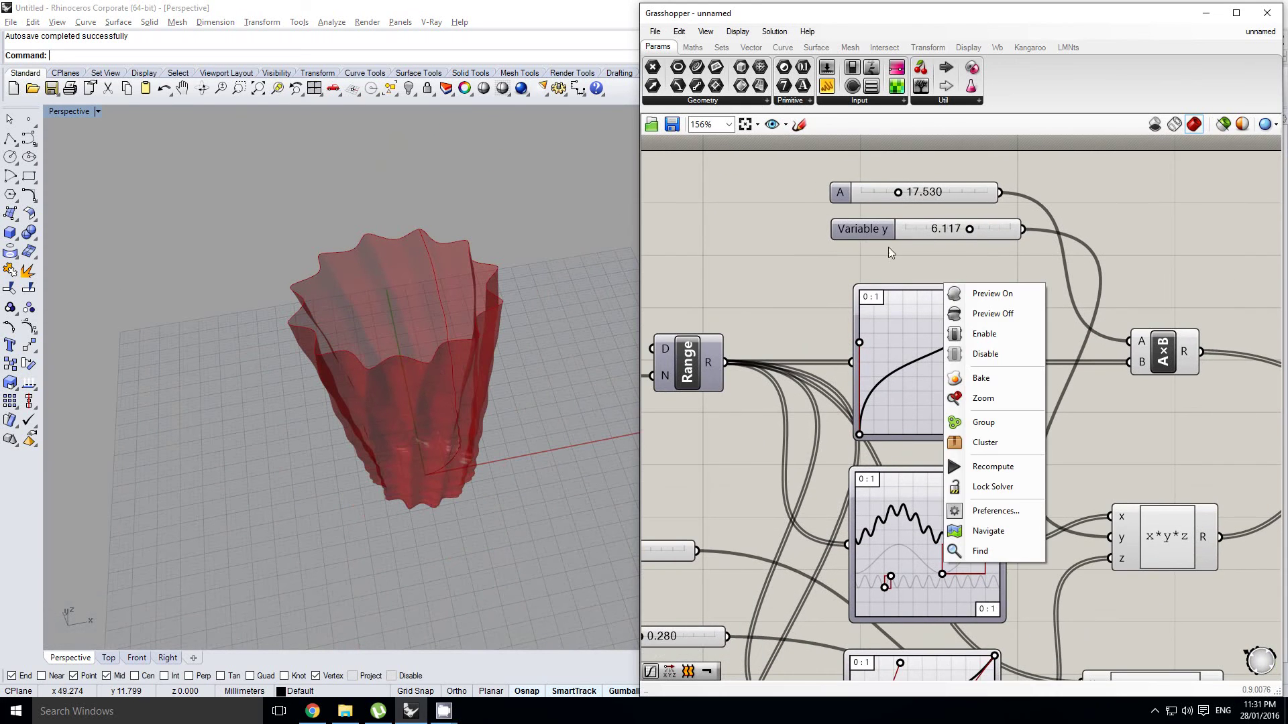
click(992, 242)
scroll(992, 241, down, 3)
scroll(759, 313, up, 2)
right_drag(759, 313, 810, 309)
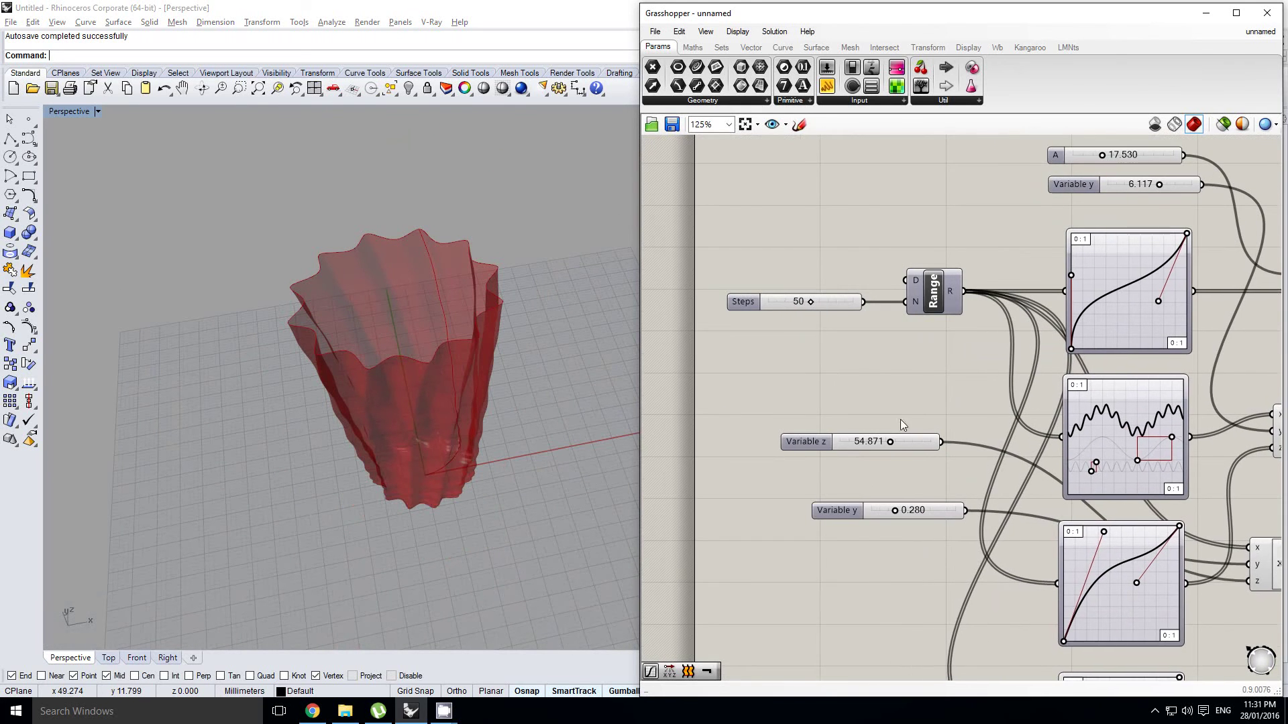
right_drag(898, 509, 839, 418)
scroll(839, 418, down, 1)
scroll(831, 417, up, 2)
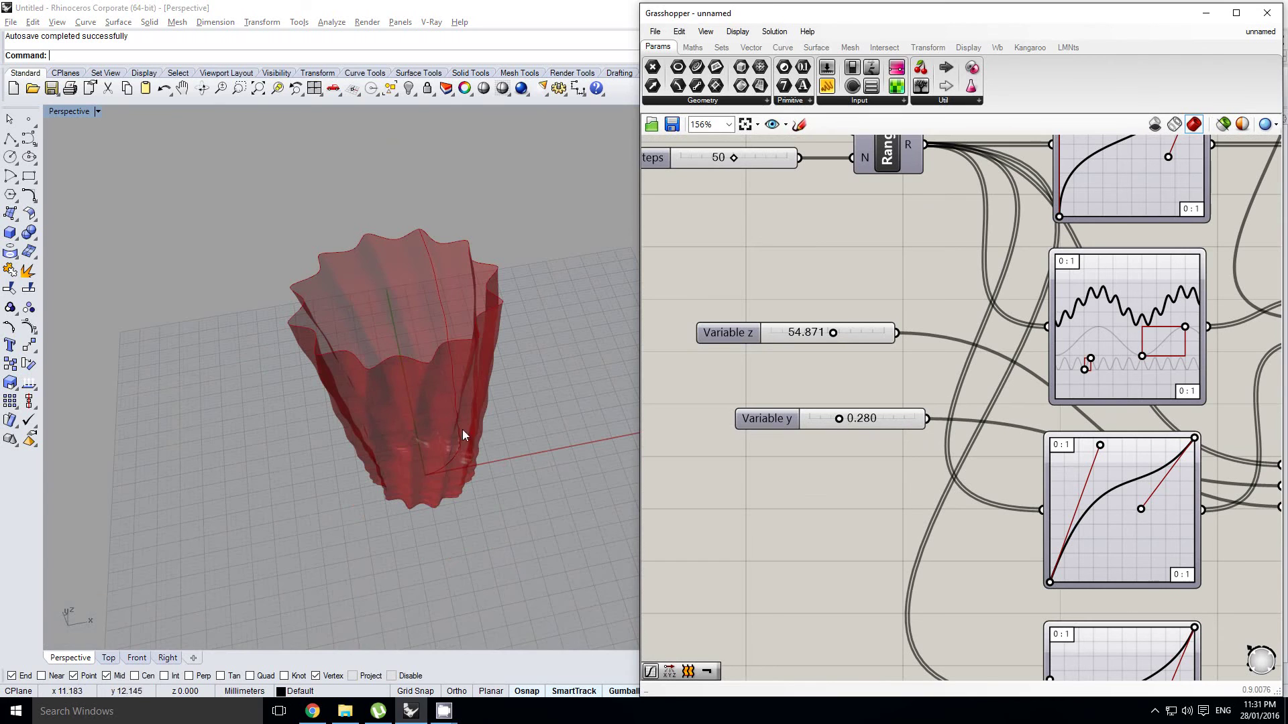
scroll(446, 454, up, 6)
shift+right_drag(451, 490, 429, 396)
shift+right_drag(445, 540, 460, 462)
scroll(840, 420, up, 5)
mouse_move(834, 421)
mouse_down()
mouse_move(867, 425)
mouse_move(856, 427)
mouse_up()
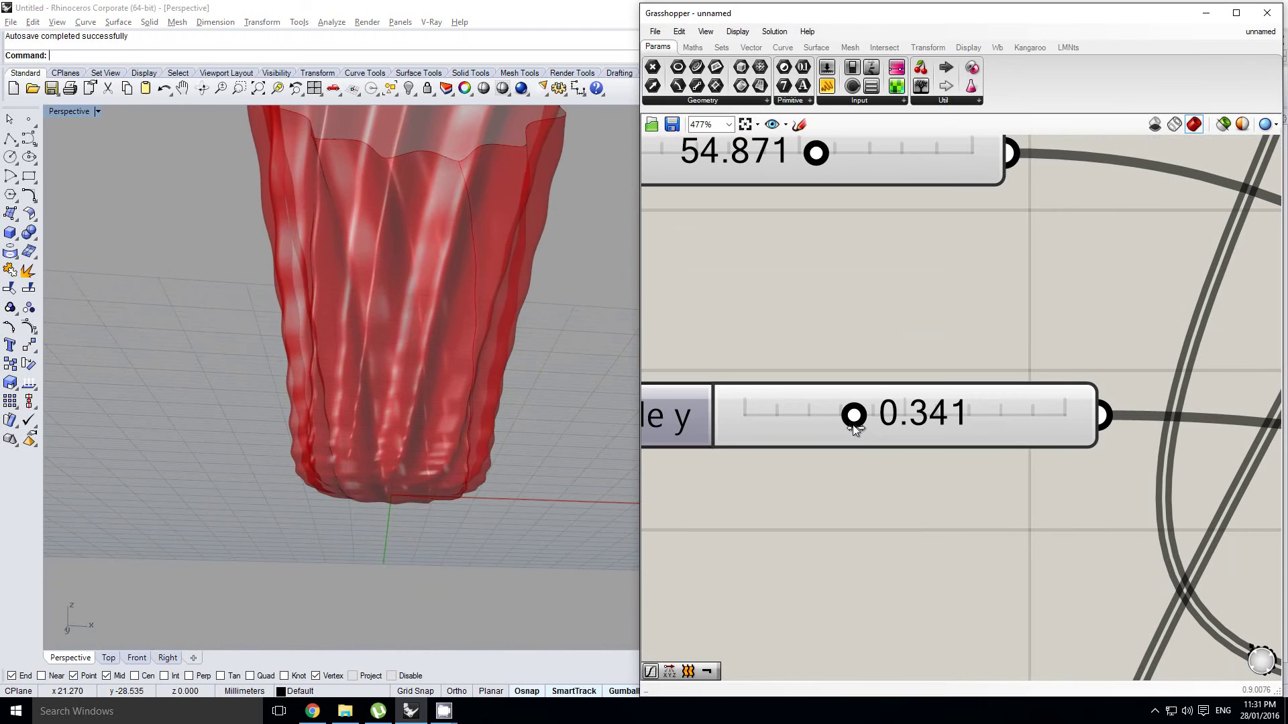
right_drag(402, 381, 404, 429)
shift+right_drag(397, 500, 433, 405)
Bake the Loft component's vase surface into Rhino.
scroll(433, 405, down, 6)
right_drag(869, 328, 750, 356)
scroll(865, 326, down, 10)
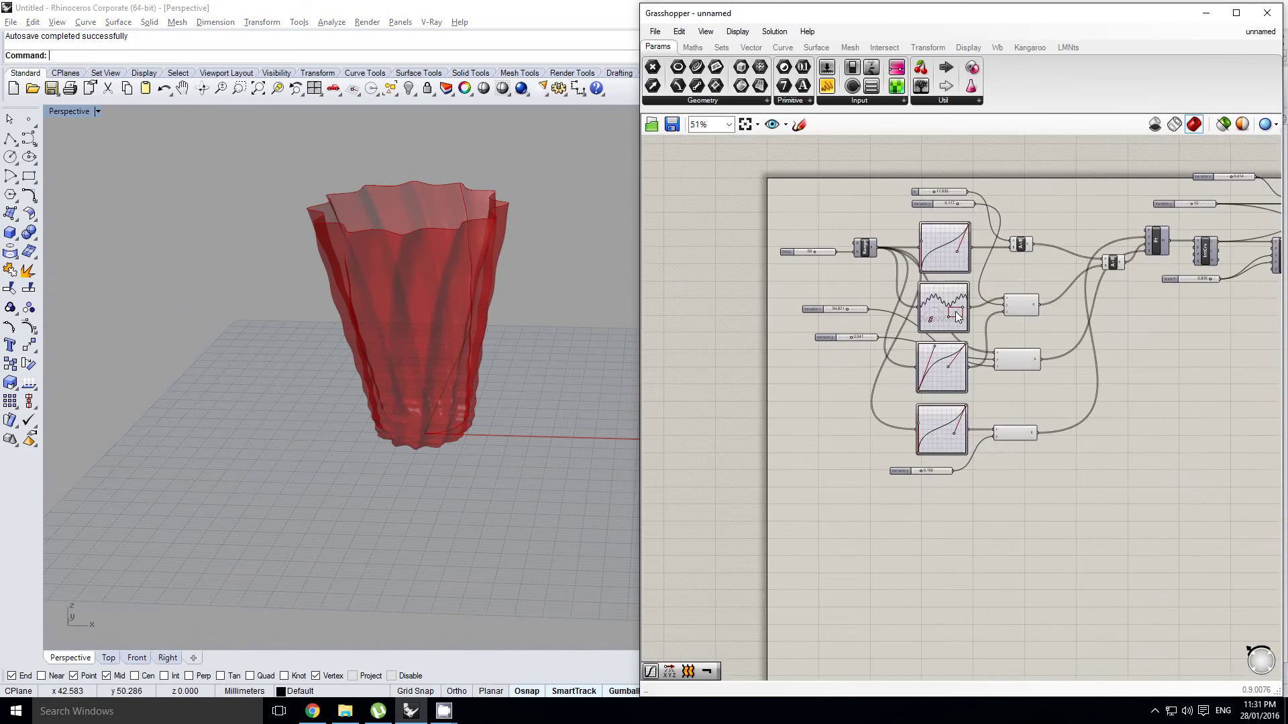
scroll(955, 312, down, 1)
right_drag(1267, 299, 947, 393)
scroll(1080, 335, up, 3)
scroll(1044, 332, up, 3)
click(1037, 337)
middle_click(1037, 337)
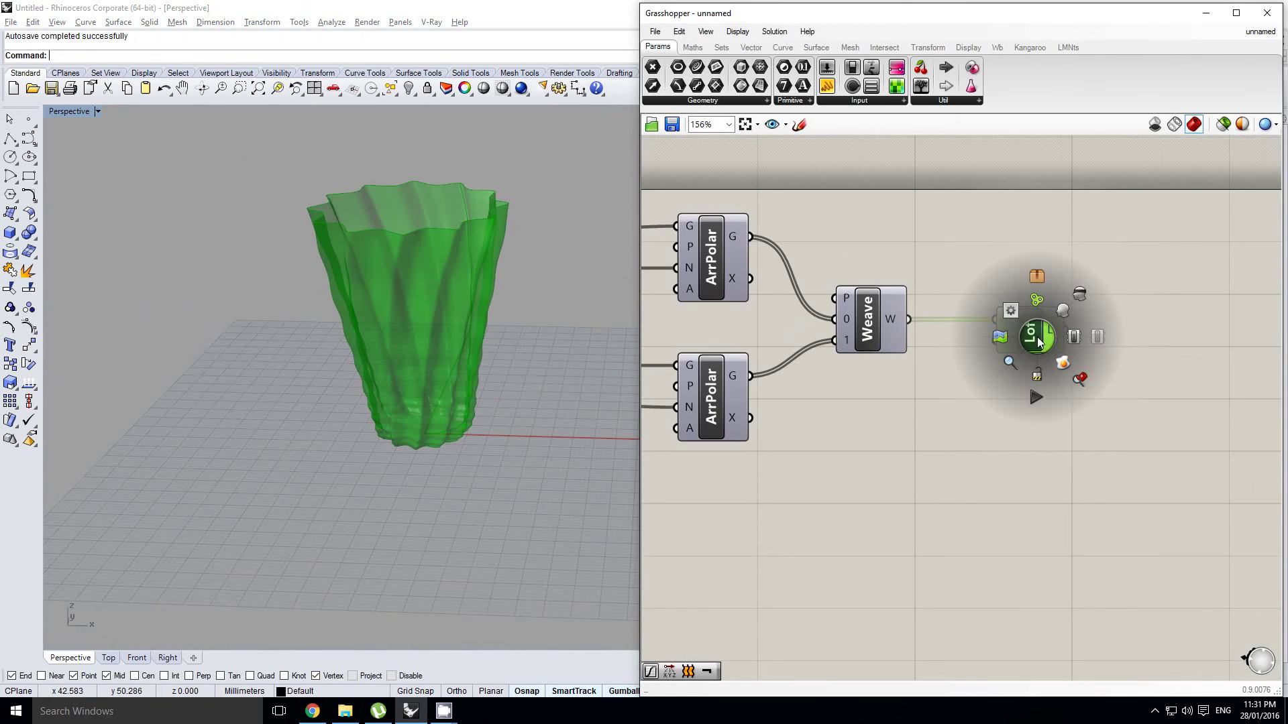
click(1064, 363)
Move the baked vase along the X axis so it stands clear of the Grasshopper preview.
click(445, 273)
shift+right_drag(450, 301, 336, 326)
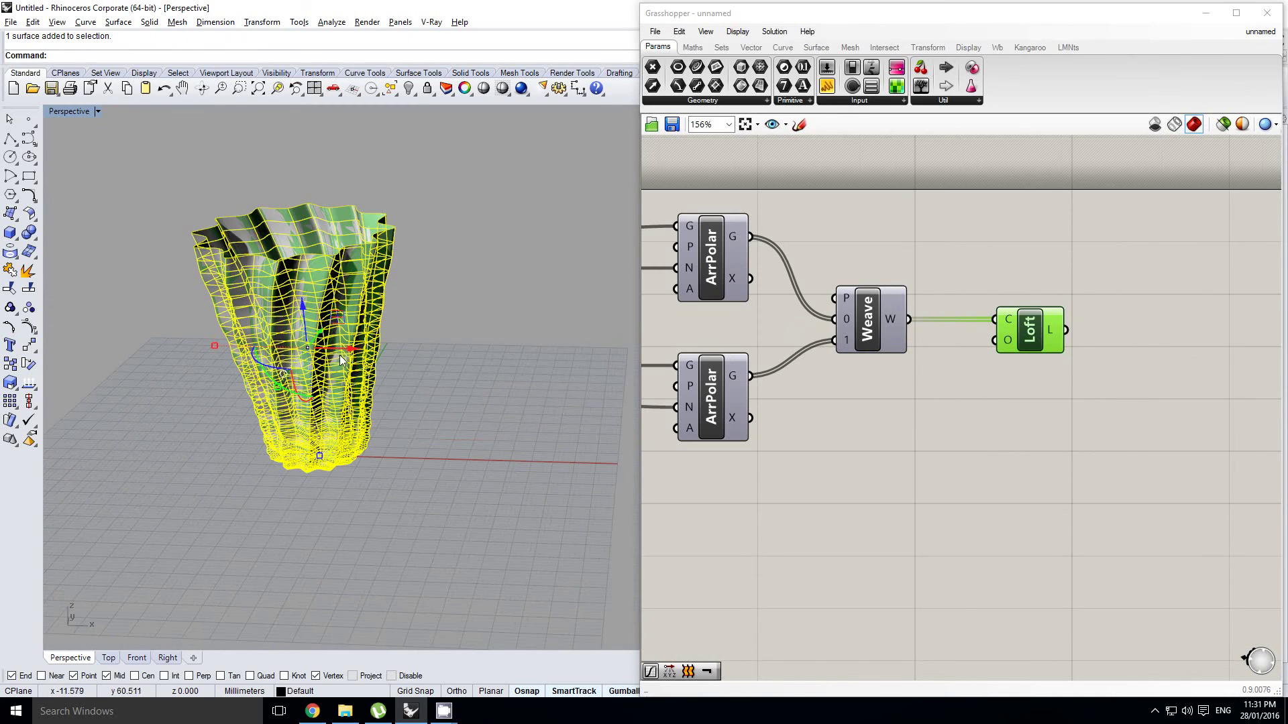
drag(346, 354, 533, 350)
click(389, 416)
scroll(401, 390, up, 4)
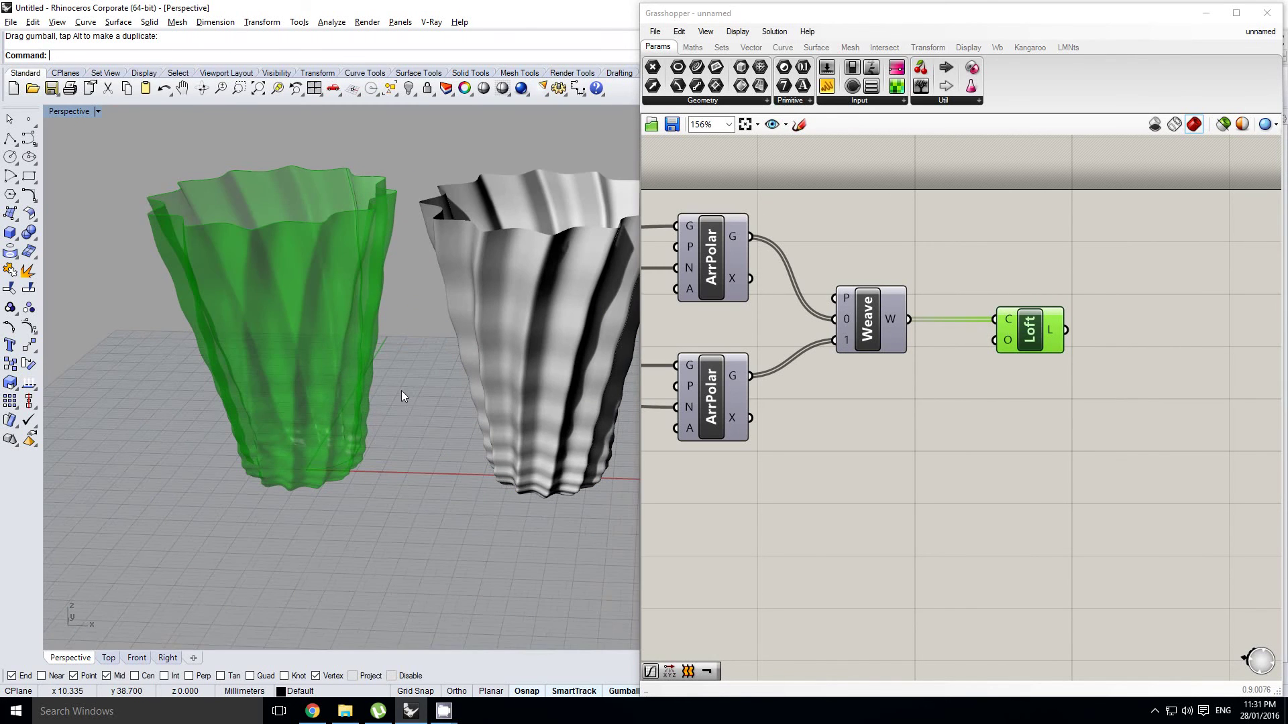
Widen the small sine handle in the graph mapper feeding x*y*z to give the profile fewer, broader ripples.
scroll(826, 279, down, 1)
right_drag(826, 279, 1118, 259)
scroll(1117, 259, down, 5)
click(926, 369)
right_drag(914, 372, 1080, 360)
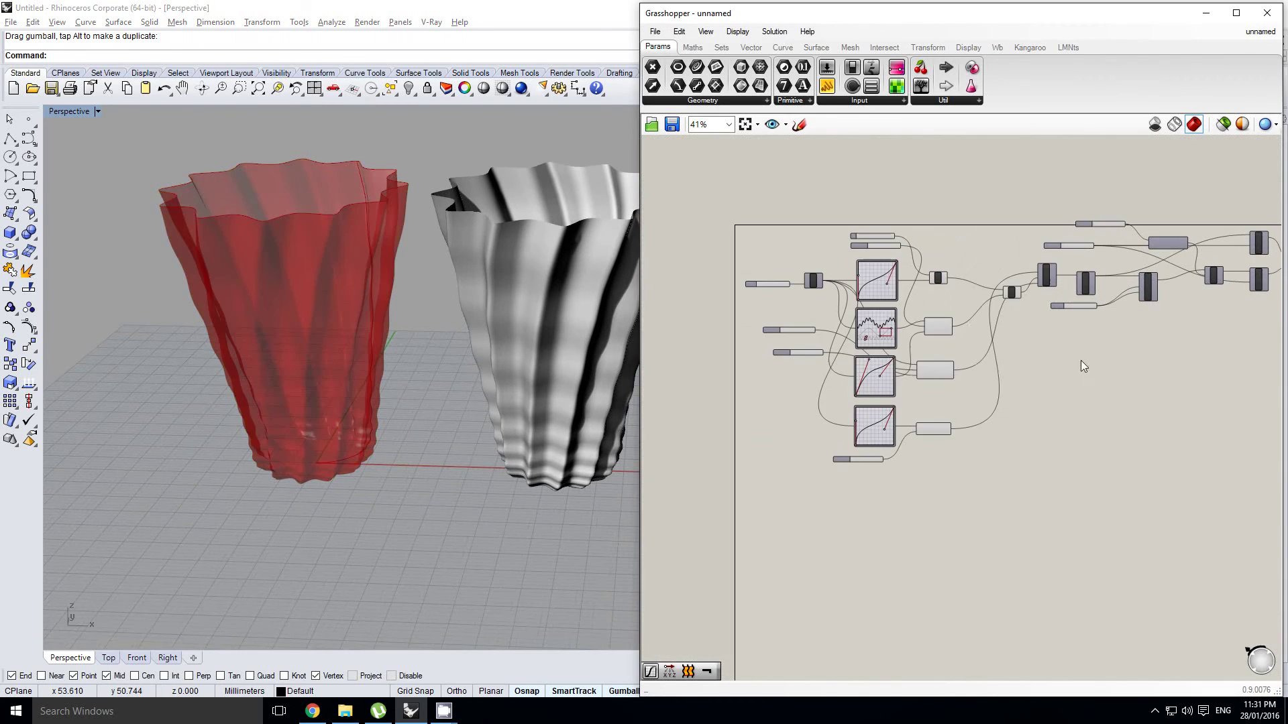
scroll(857, 330, up, 5)
scroll(903, 335, up, 4)
drag(872, 359, 888, 362)
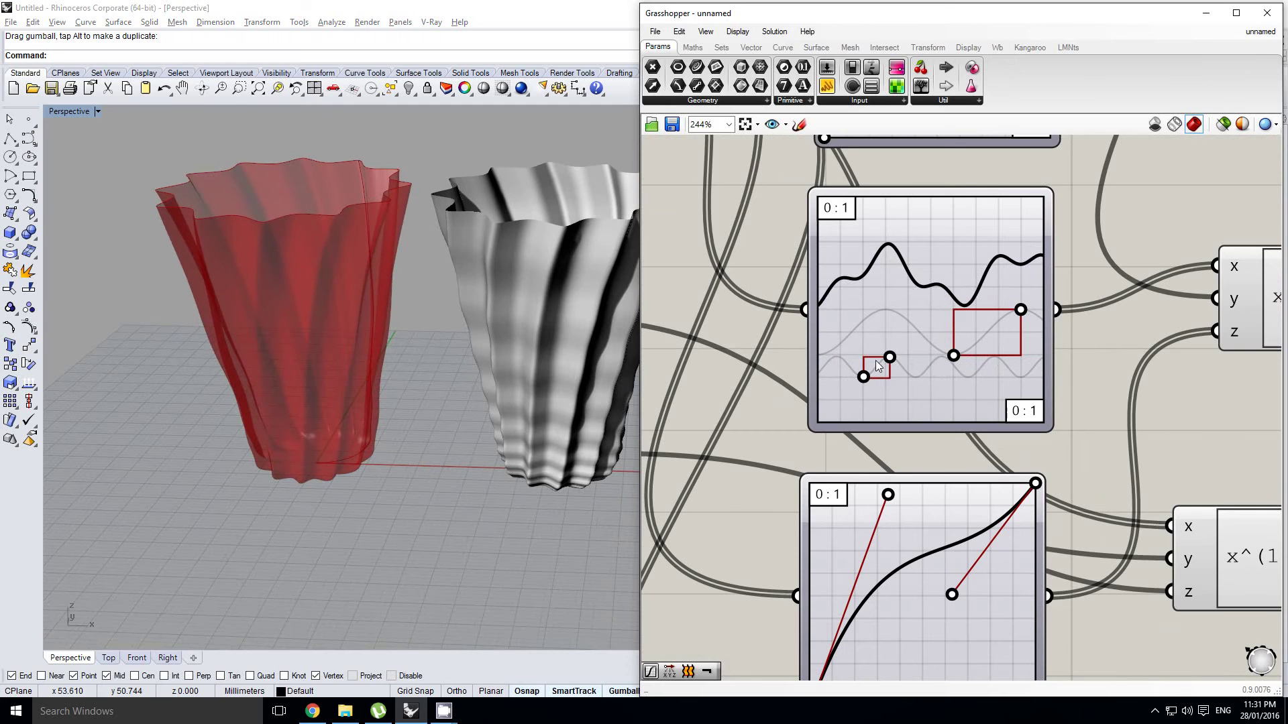
shift+right_drag(417, 346, 422, 380)
Reshape the Bezier graph feeding the A×B multiplication into an arch by lowering its end point to mid-height and raising the end handle.
scroll(742, 357, down, 4)
right_drag(719, 225, 776, 354)
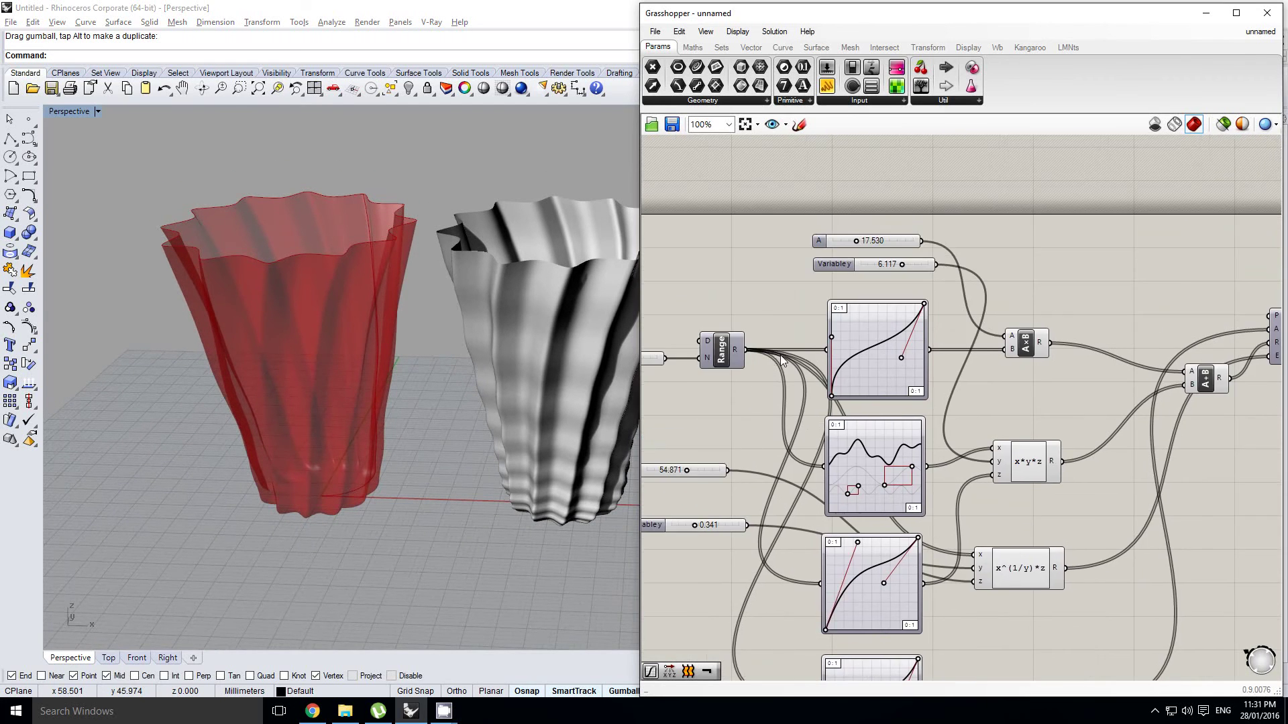
right_click(776, 353)
scroll(873, 352, up, 3)
drag(928, 363, 892, 357)
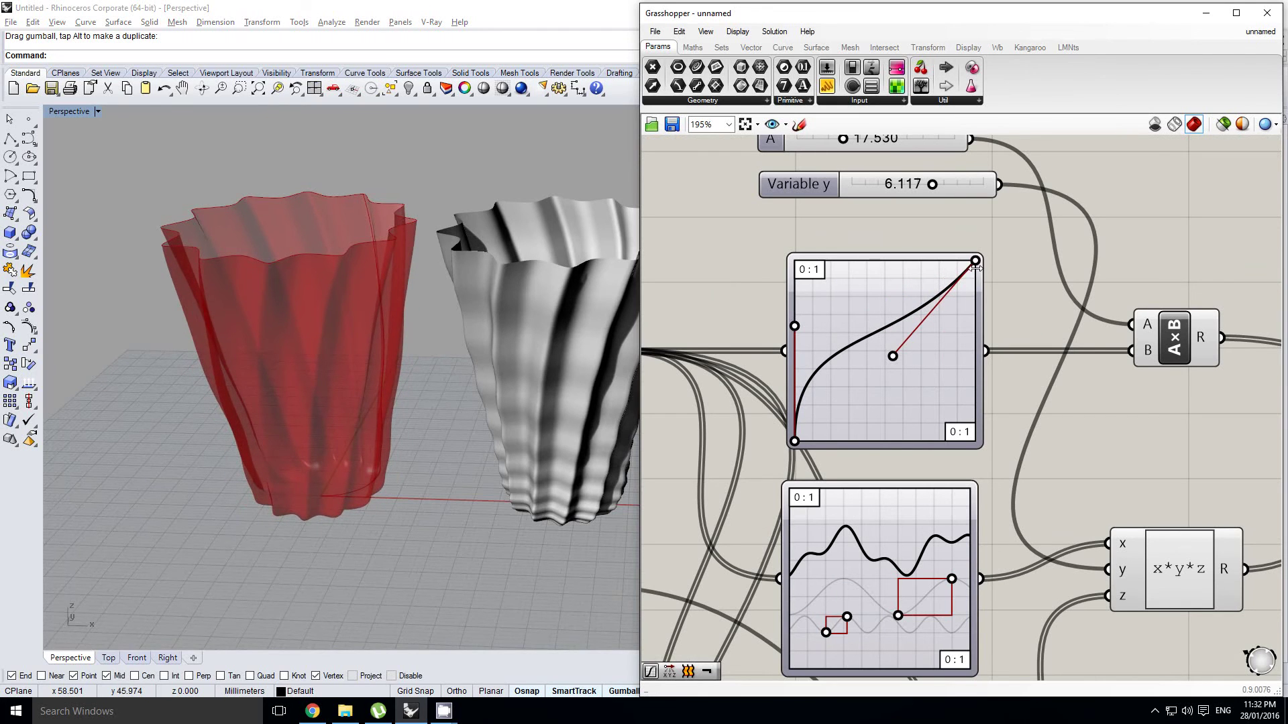
drag(976, 266, 977, 357)
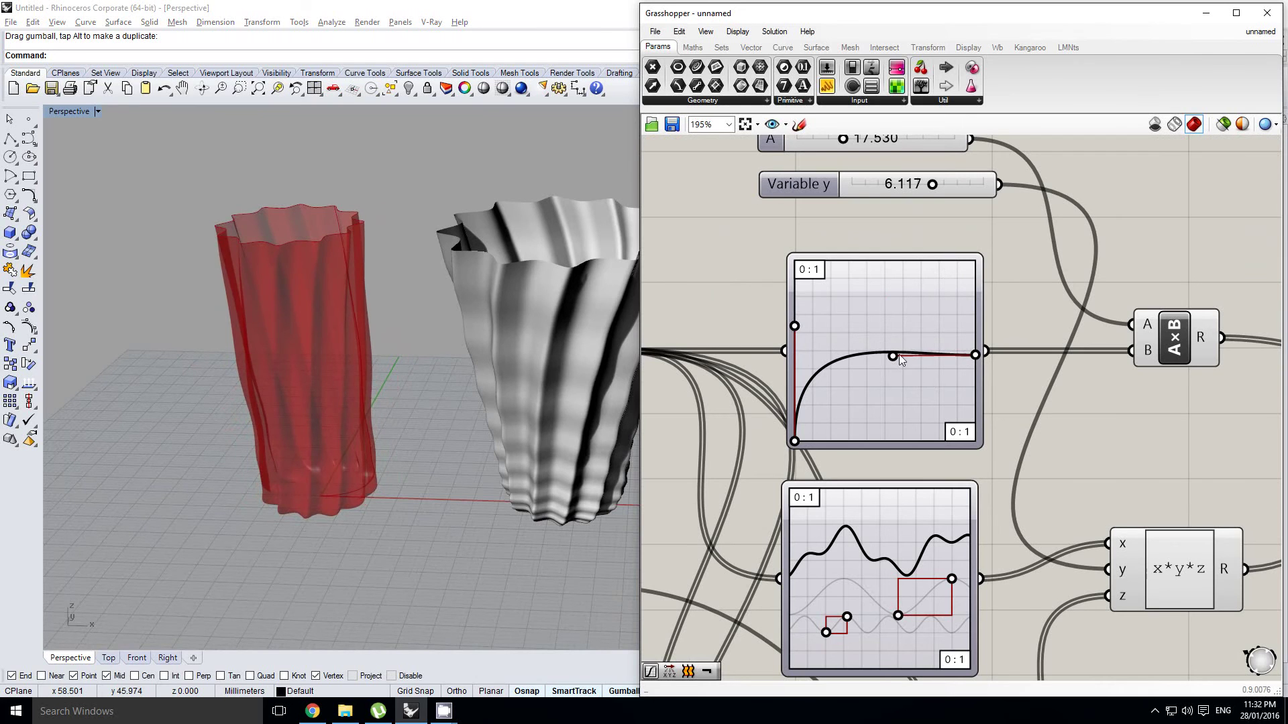
drag(898, 354, 889, 311)
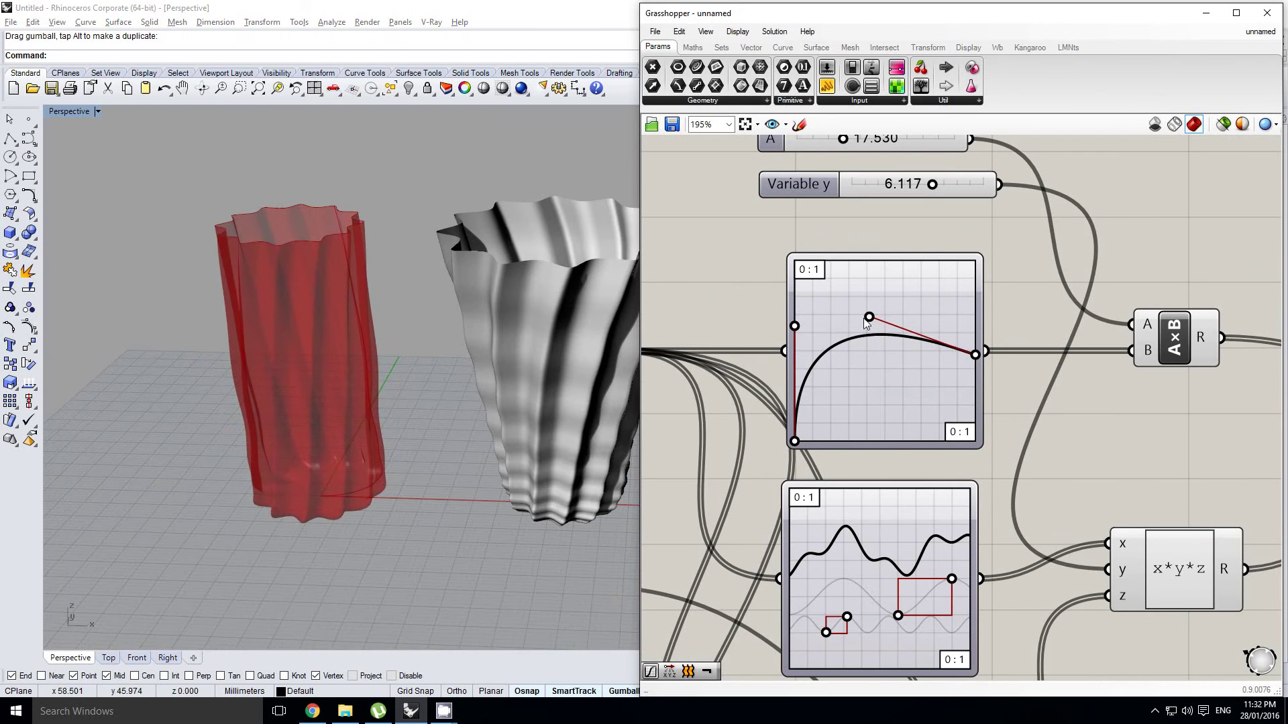
mouse_move(397, 430)
right_down()
mouse_move(362, 457)
mouse_move(400, 391)
mouse_move(413, 411)
right_up()
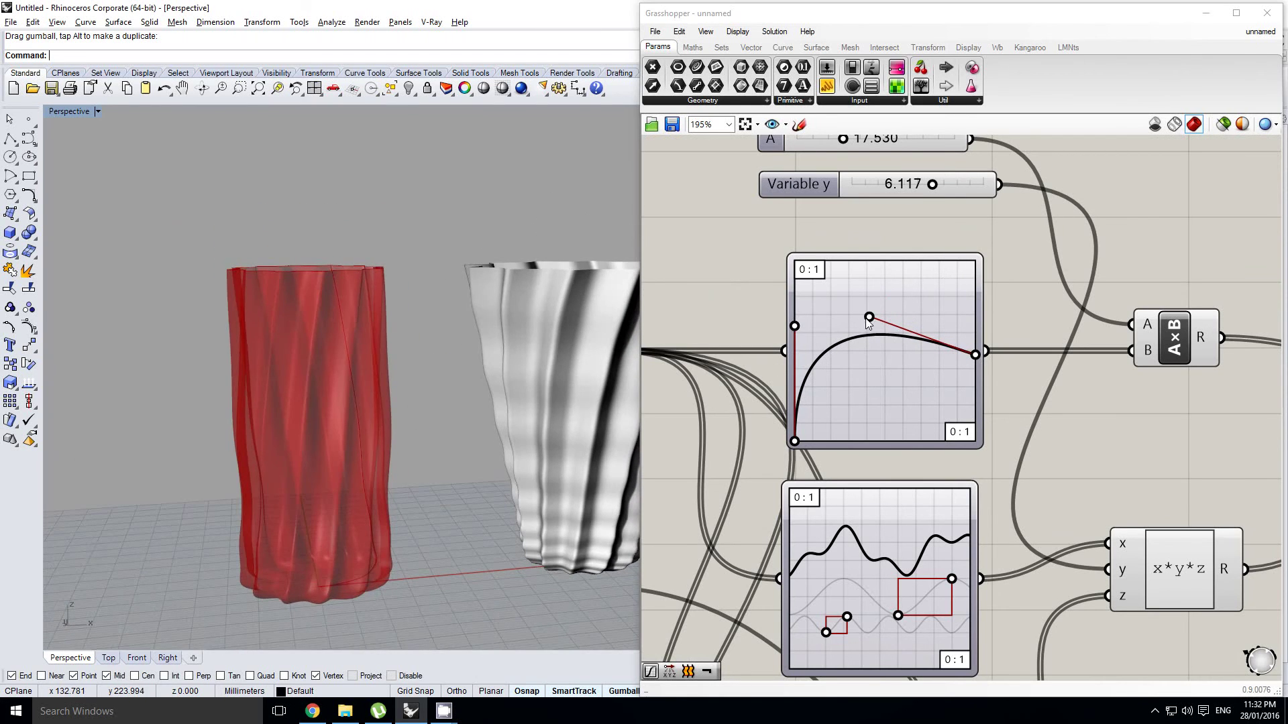
drag(869, 320, 899, 290)
Set the A slider feeding the A×B multiplication to 8.519 for a slimmer vase.
scroll(902, 295, down, 3)
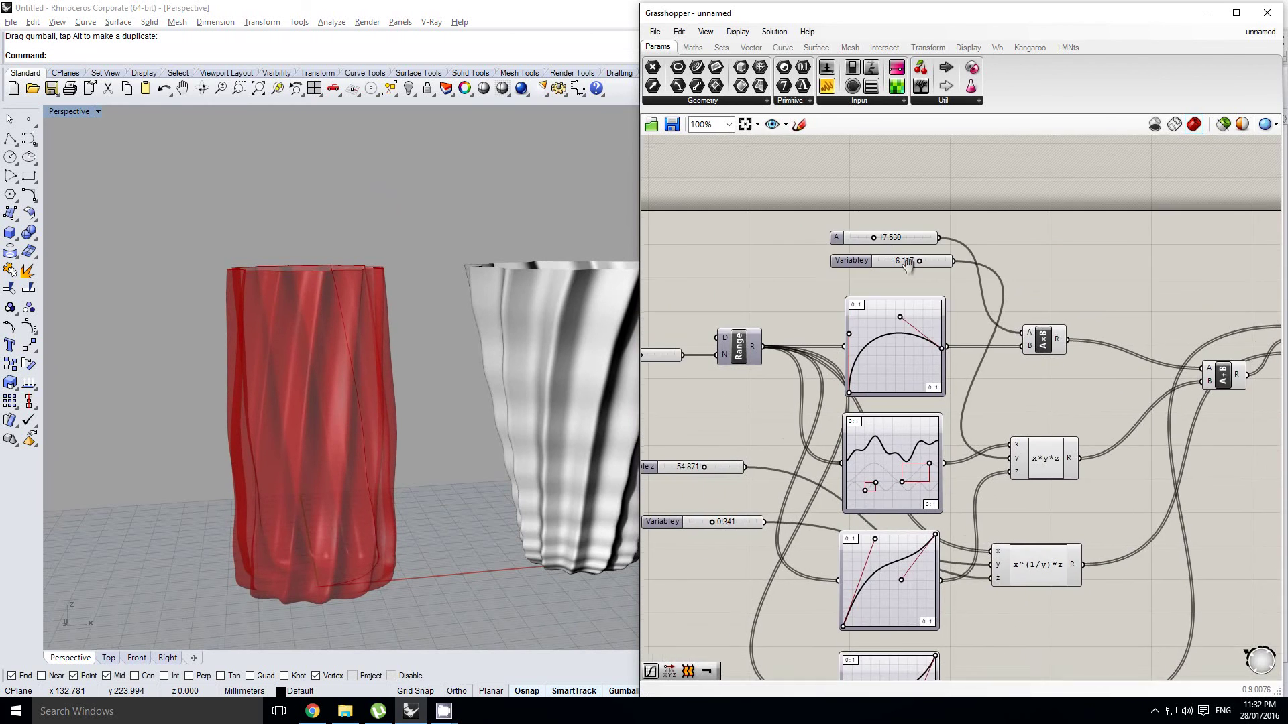
scroll(898, 258, up, 4)
drag(850, 231, 821, 236)
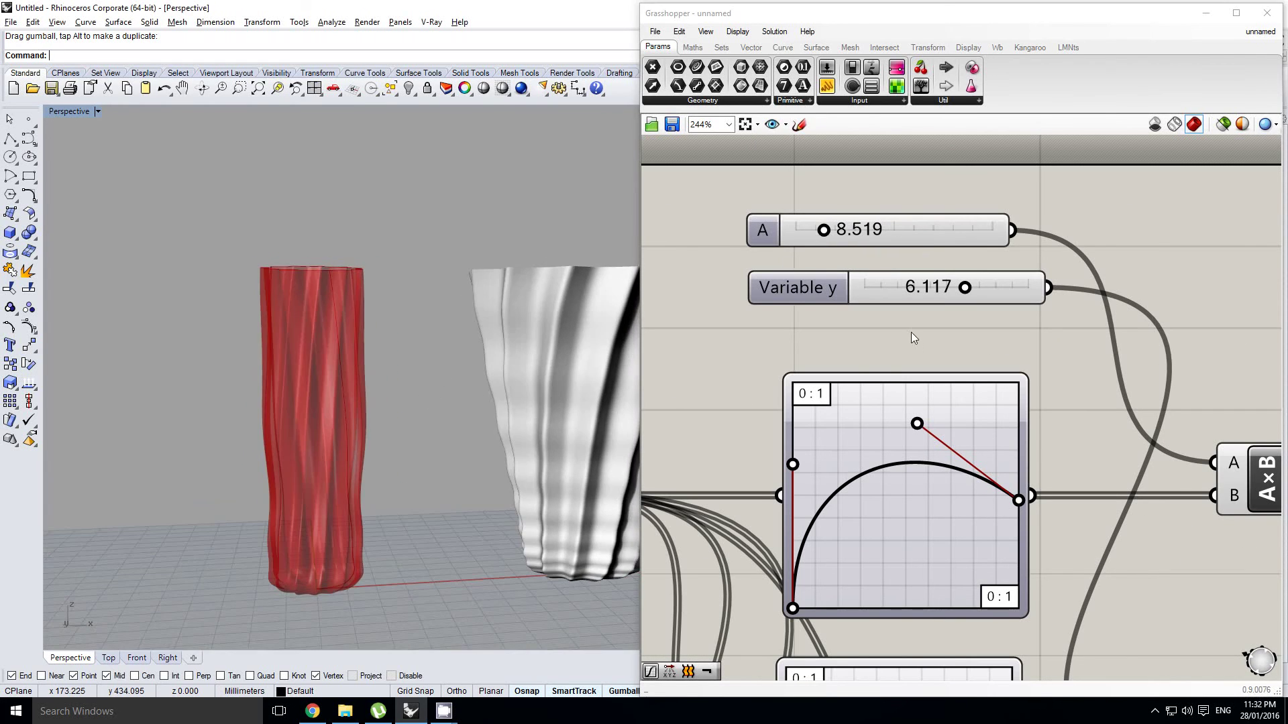
Raise the Variable y slider feeding the 2*pi*x*y expression to strengthen the vase's twist.
scroll(911, 331, down, 3)
right_drag(1005, 437, 976, 305)
right_drag(945, 443, 956, 334)
scroll(956, 335, down, 2)
scroll(912, 513, up, 2)
right_drag(836, 555, 943, 462)
right_drag(797, 238, 799, 385)
right_drag(943, 610, 858, 477)
scroll(858, 478, up, 1)
scroll(859, 477, up, 1)
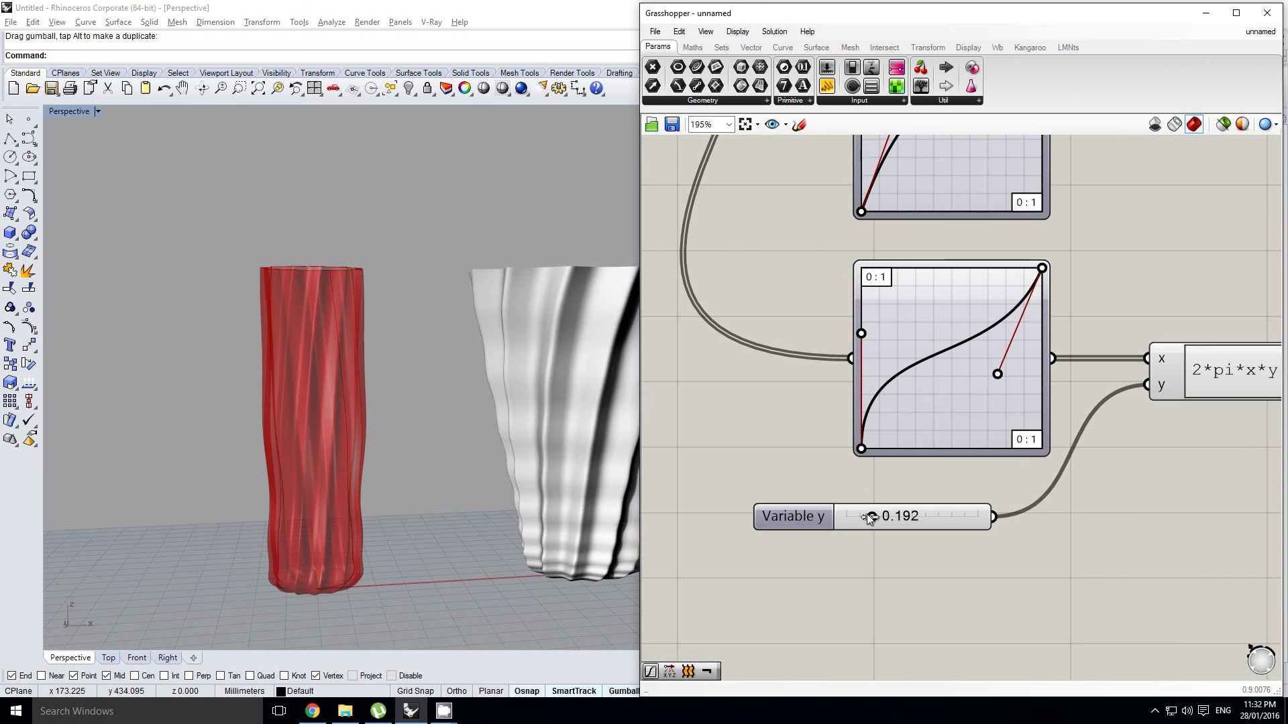
drag(872, 517, 936, 516)
Bake the slim twisted vase from the Loft component into Rhino.
scroll(1043, 381, down, 5)
right_drag(1053, 349, 652, 521)
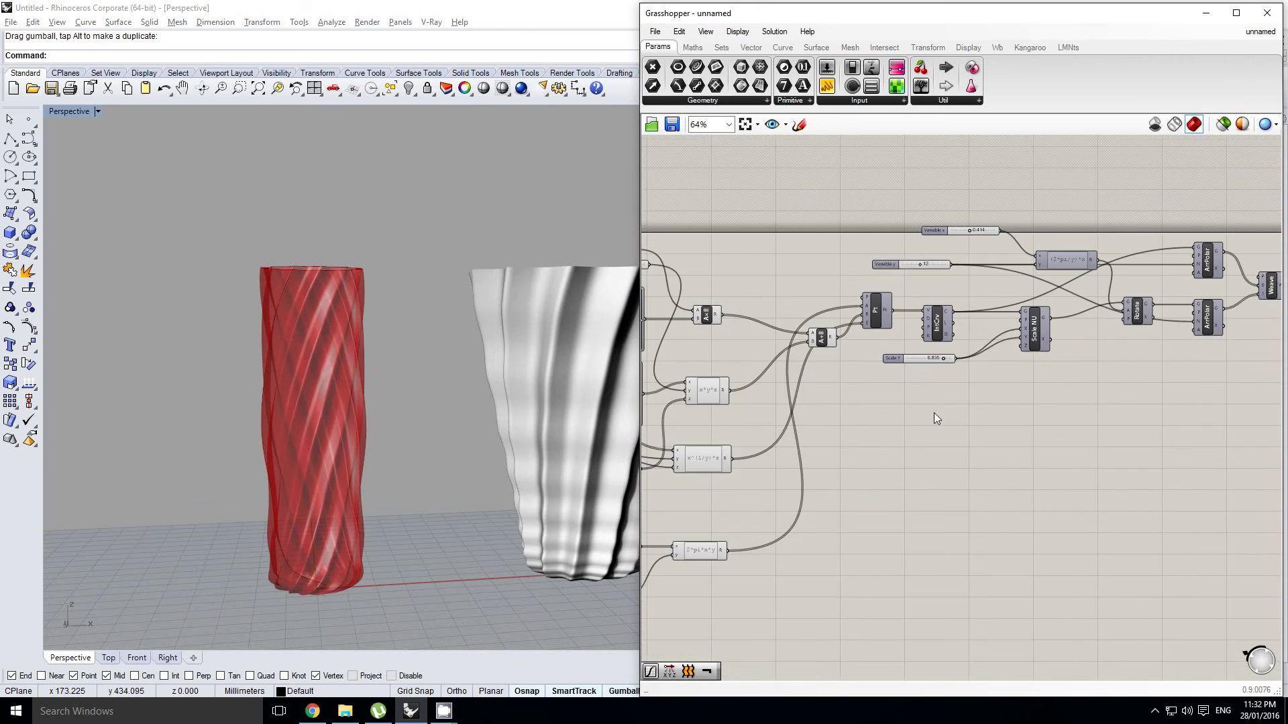
right_drag(934, 414, 702, 441)
scroll(1107, 292, up, 2)
click(1108, 329)
middle_click(1109, 330)
click(1133, 357)
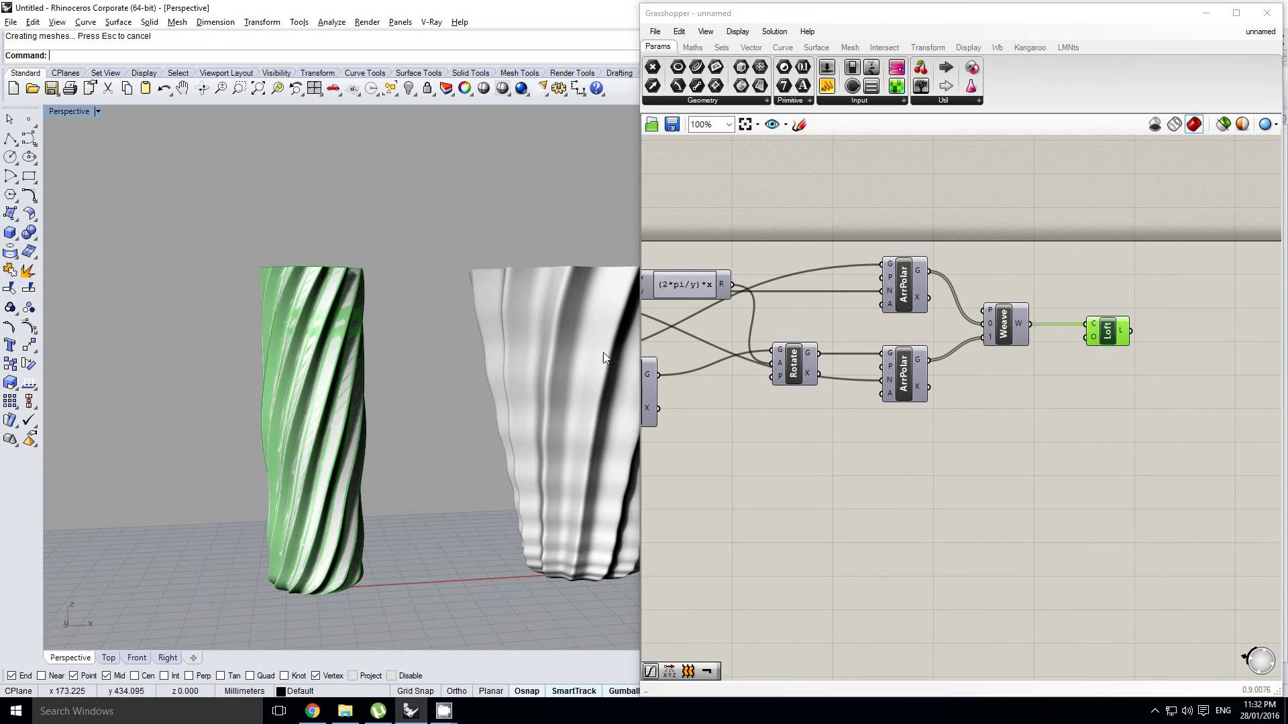
Move both baked vases together along the X axis away from the live preview.
right_drag(417, 342, 414, 396)
scroll(434, 383, down, 4)
drag(497, 482, 287, 351)
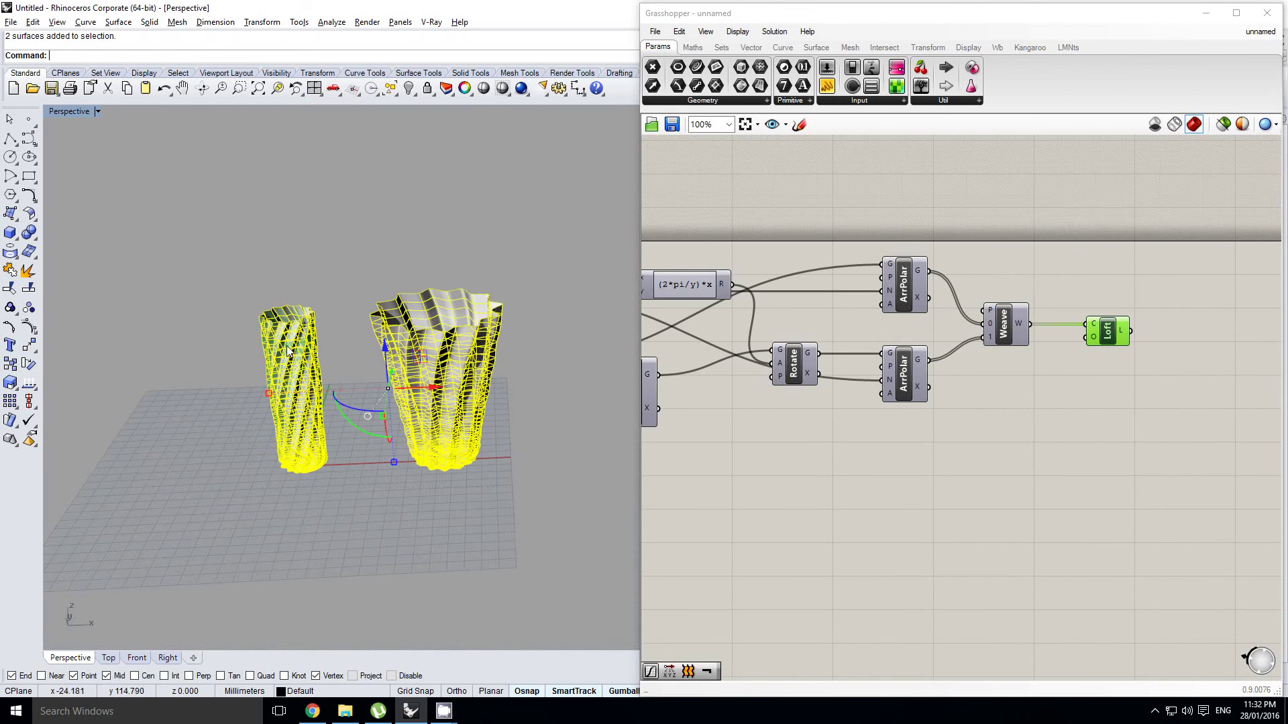
drag(414, 388, 572, 386)
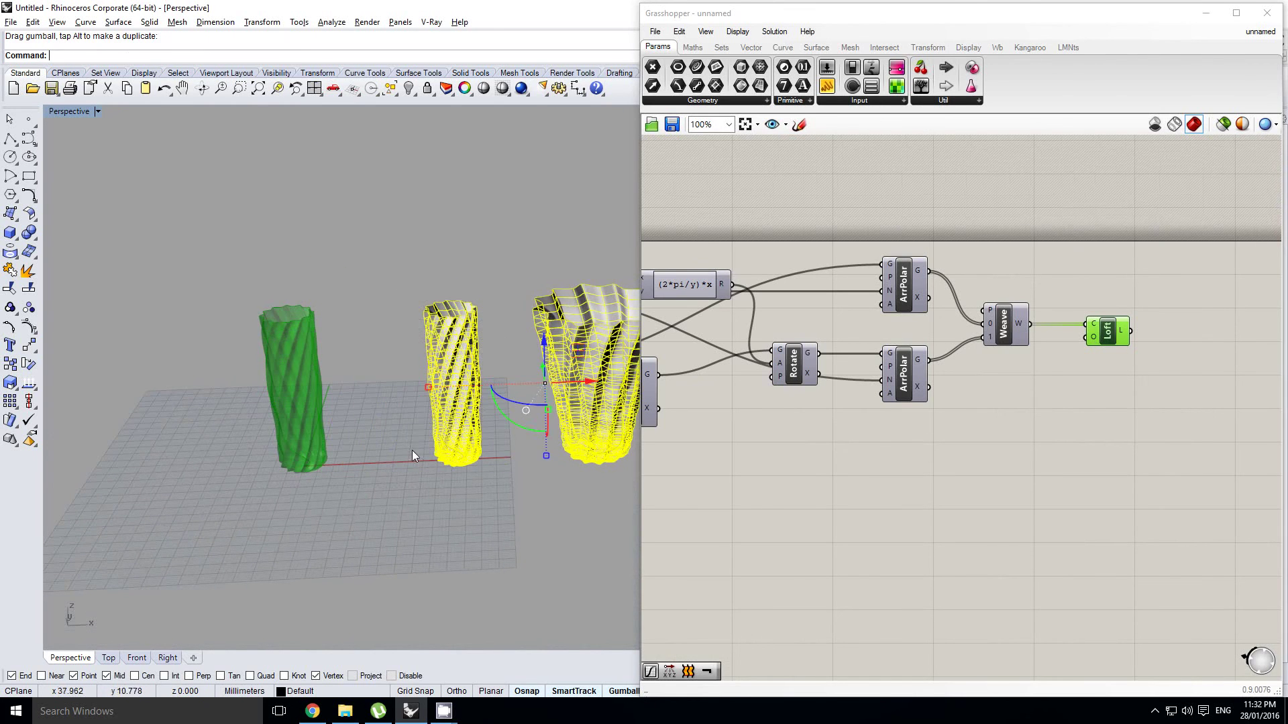
click(412, 448)
scroll(490, 361, up, 2)
right_drag(436, 391, 339, 396)
scroll(339, 396, up, 5)
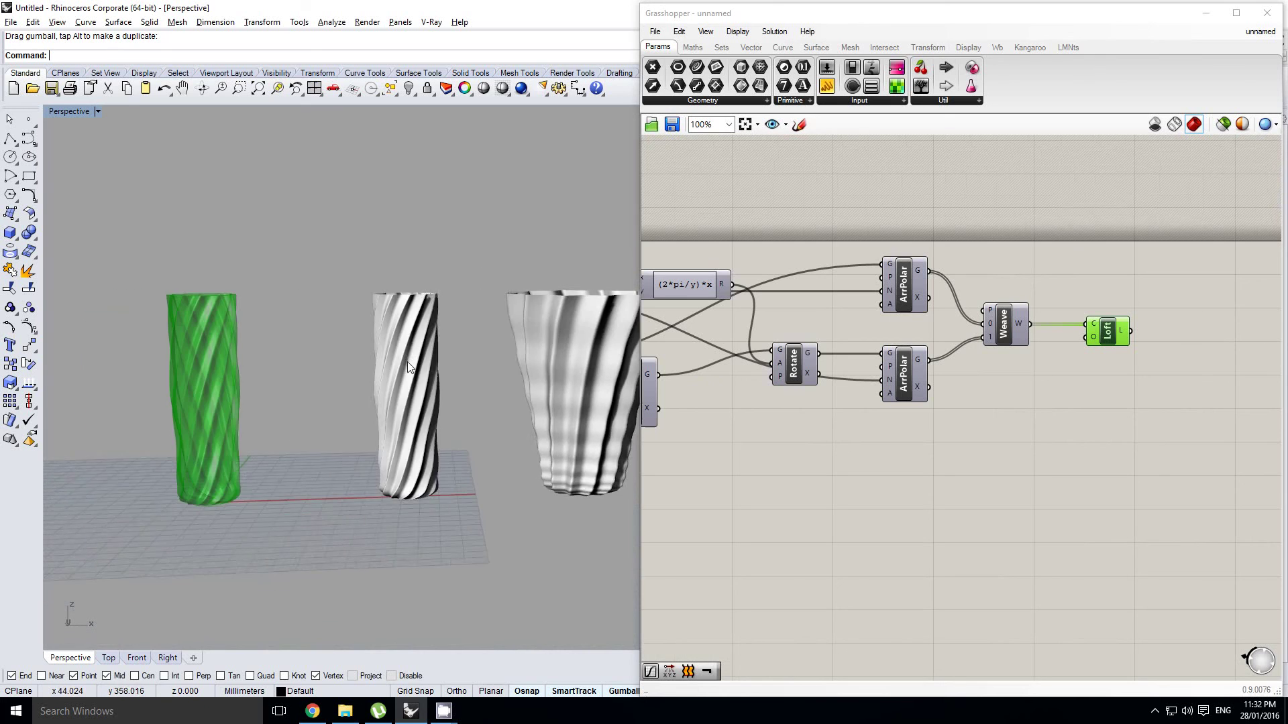
Reshape the Bezier graph feeding the A×B multiplication by lowering its end handle to the bottom edge and raising its end point, flaring the rim.
right_drag(783, 315, 1226, 295)
scroll(1024, 282, down, 3)
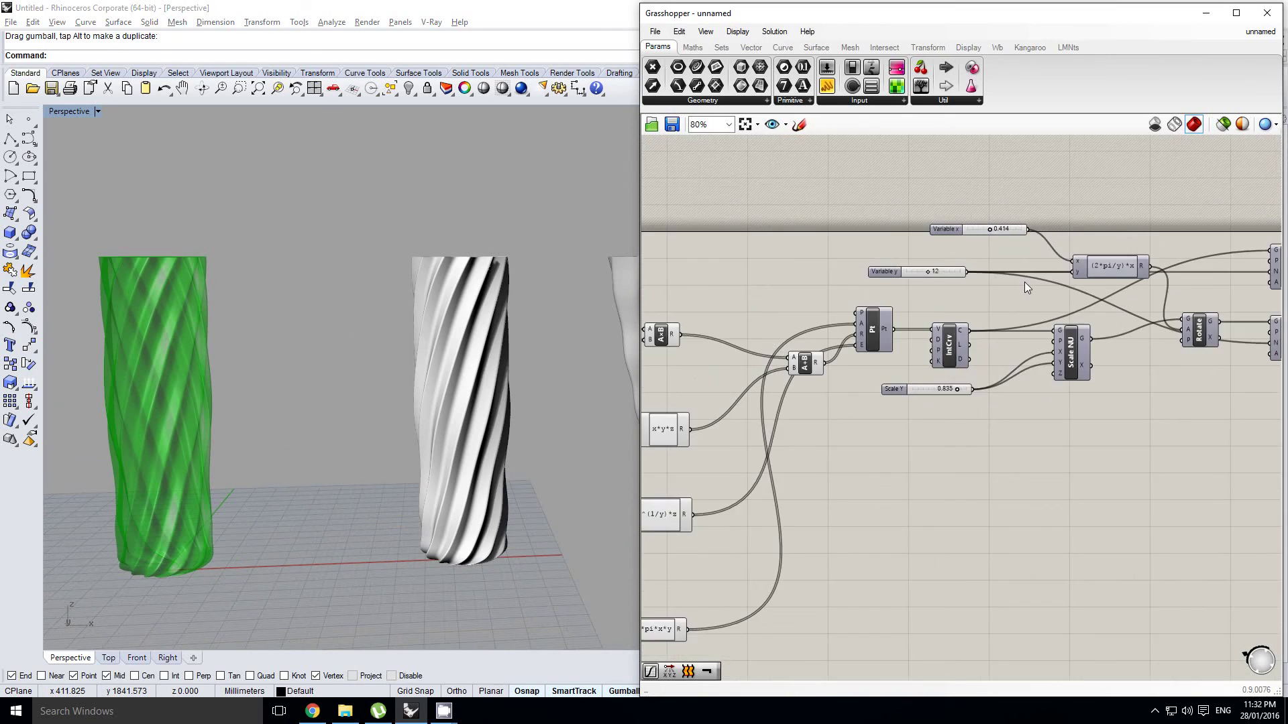
right_drag(943, 322, 1048, 305)
scroll(786, 356, up, 1)
scroll(799, 363, up, 6)
right_click(896, 346)
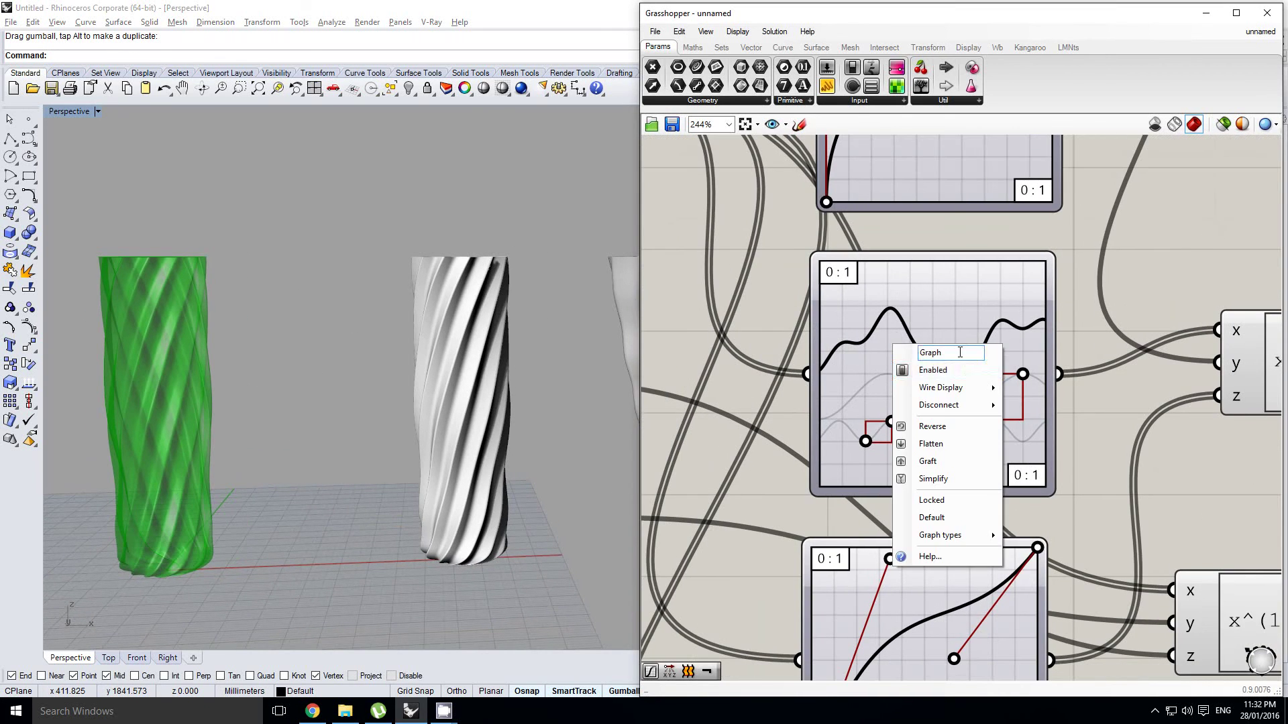
right_drag(431, 337, 398, 331)
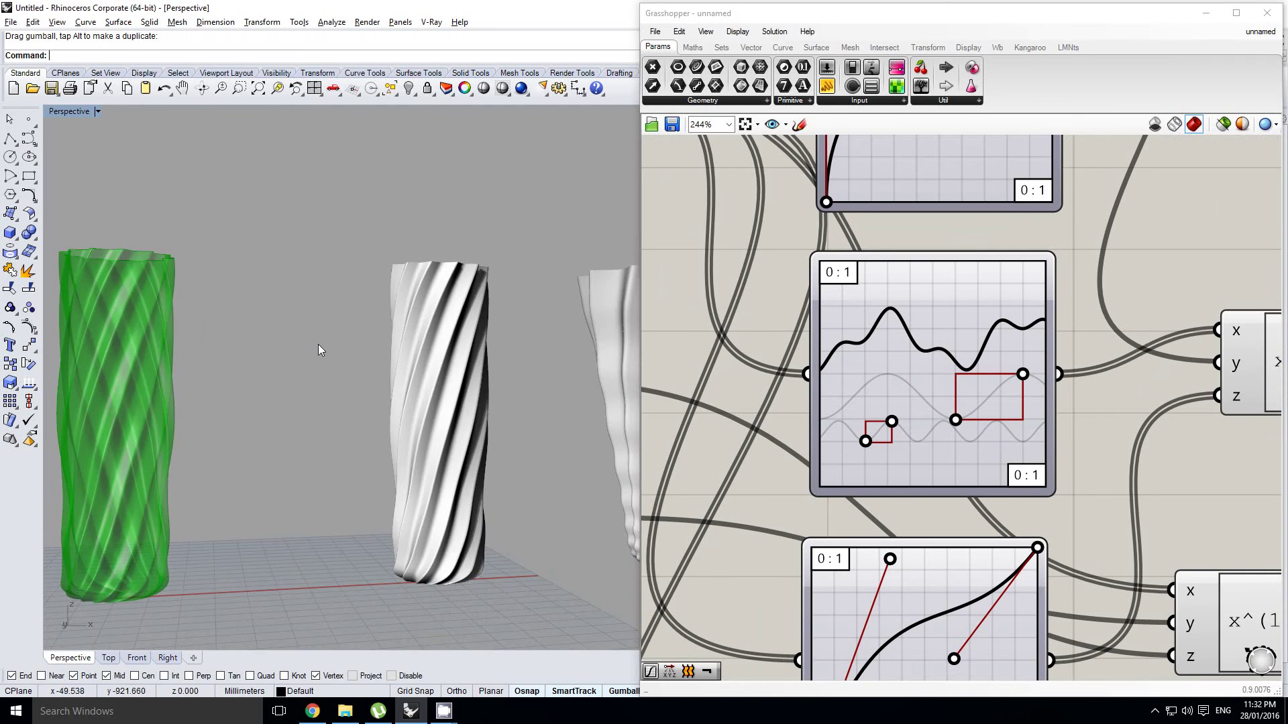
right_drag(318, 344, 401, 405)
scroll(786, 303, down, 3)
right_drag(793, 306, 810, 381)
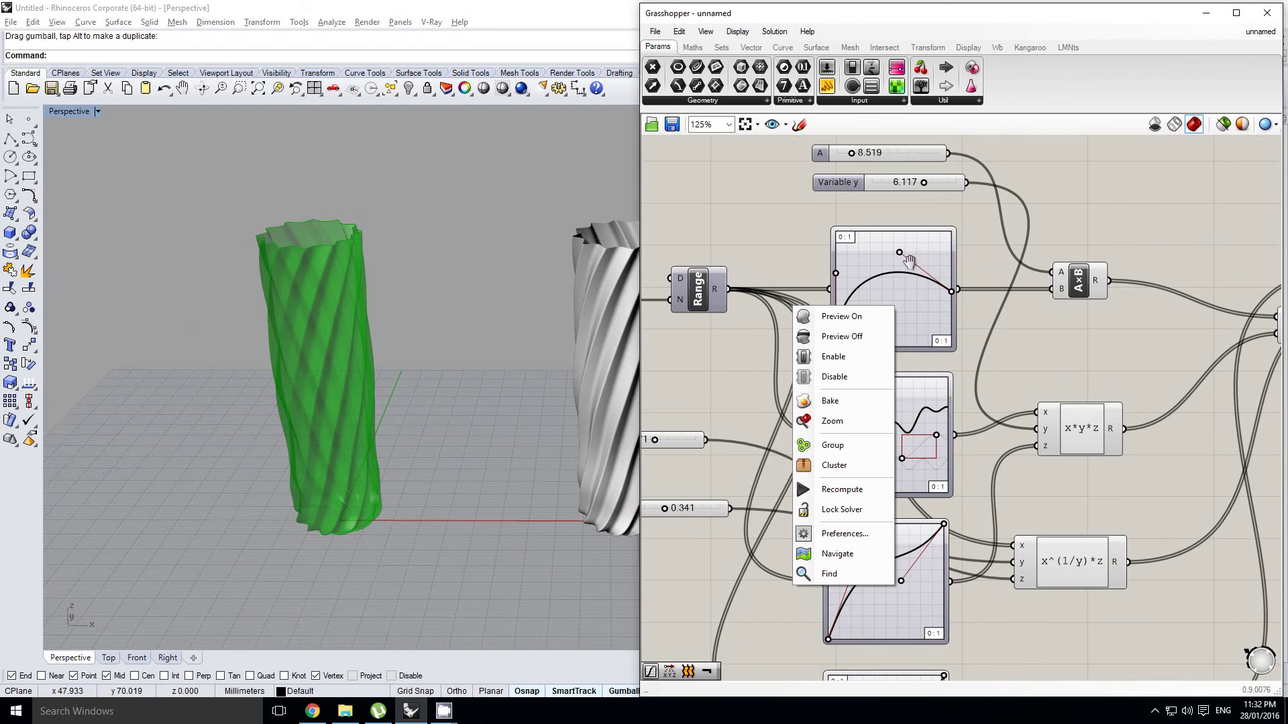
scroll(908, 262, up, 2)
click(924, 260)
drag(898, 239, 881, 387)
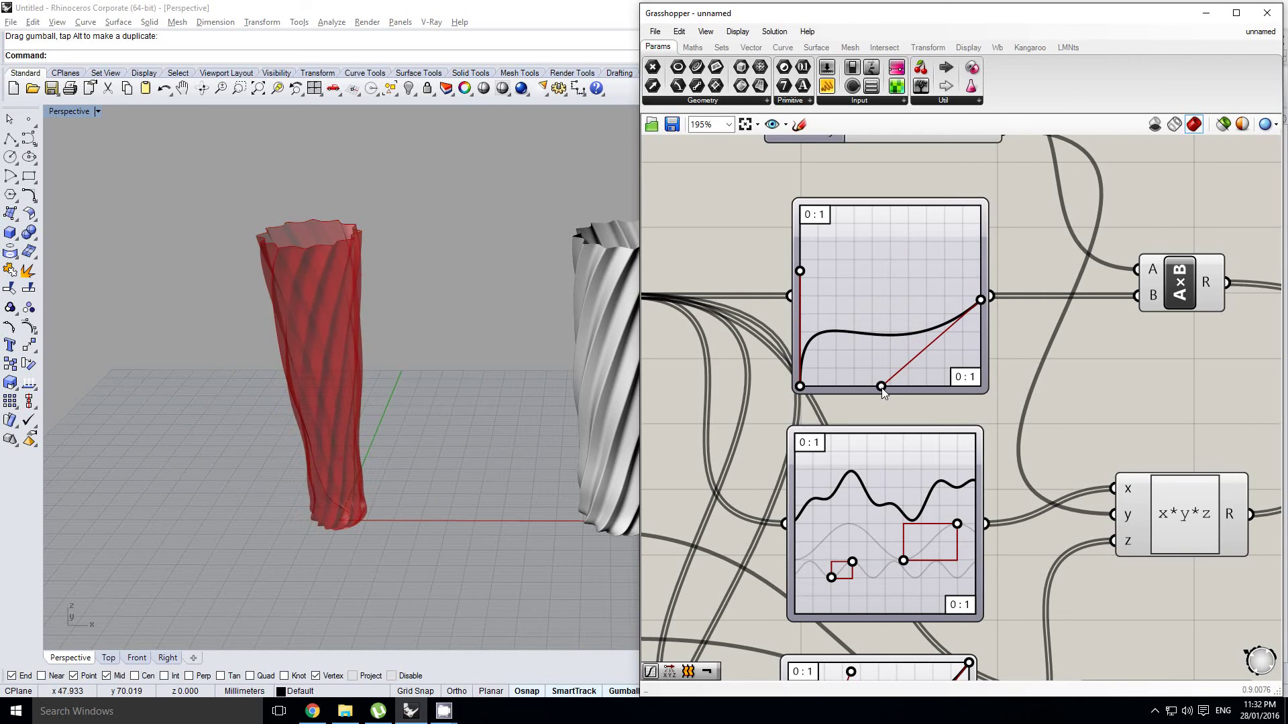
drag(980, 299, 971, 245)
right_drag(306, 310, 402, 247)
Lower the Variable y slider feeding the x^(1/y)*z expression to 0.153.
scroll(777, 371, down, 2)
right_drag(778, 374, 818, 247)
scroll(818, 246, down, 2)
scroll(817, 371, up, 5)
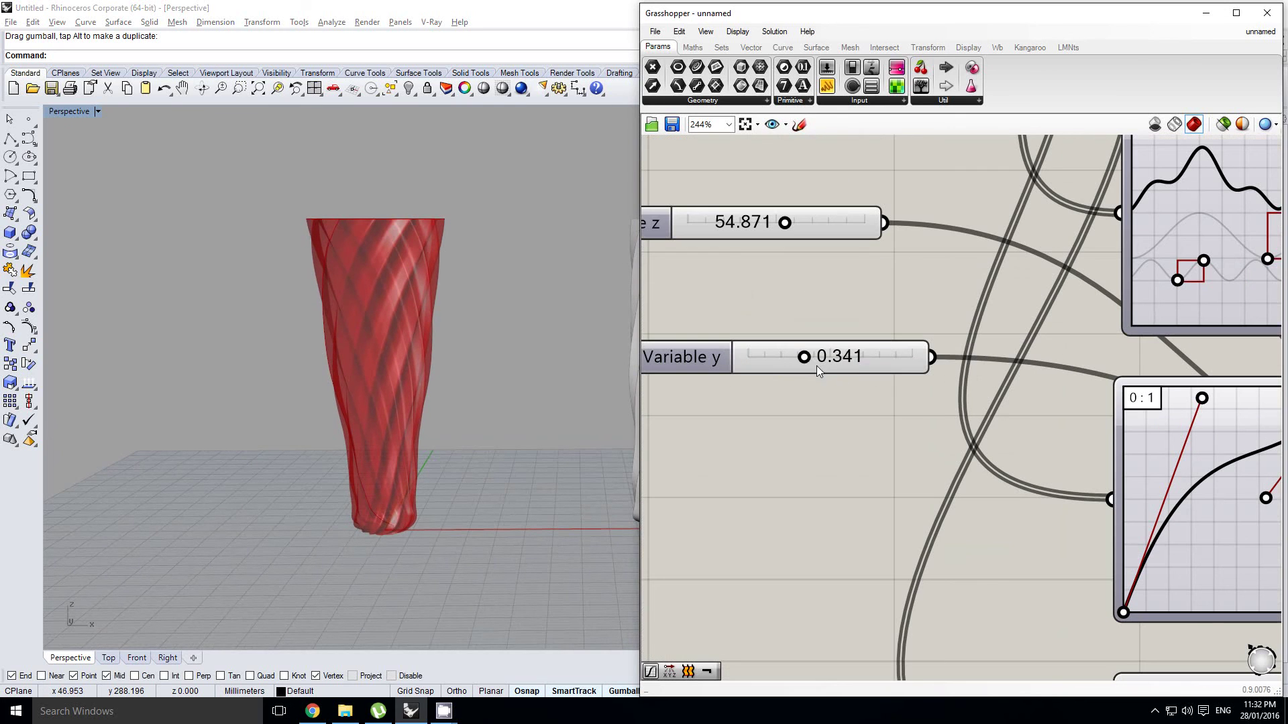
mouse_move(804, 358)
mouse_down()
mouse_move(899, 357)
mouse_move(765, 358)
mouse_move(778, 357)
mouse_up()
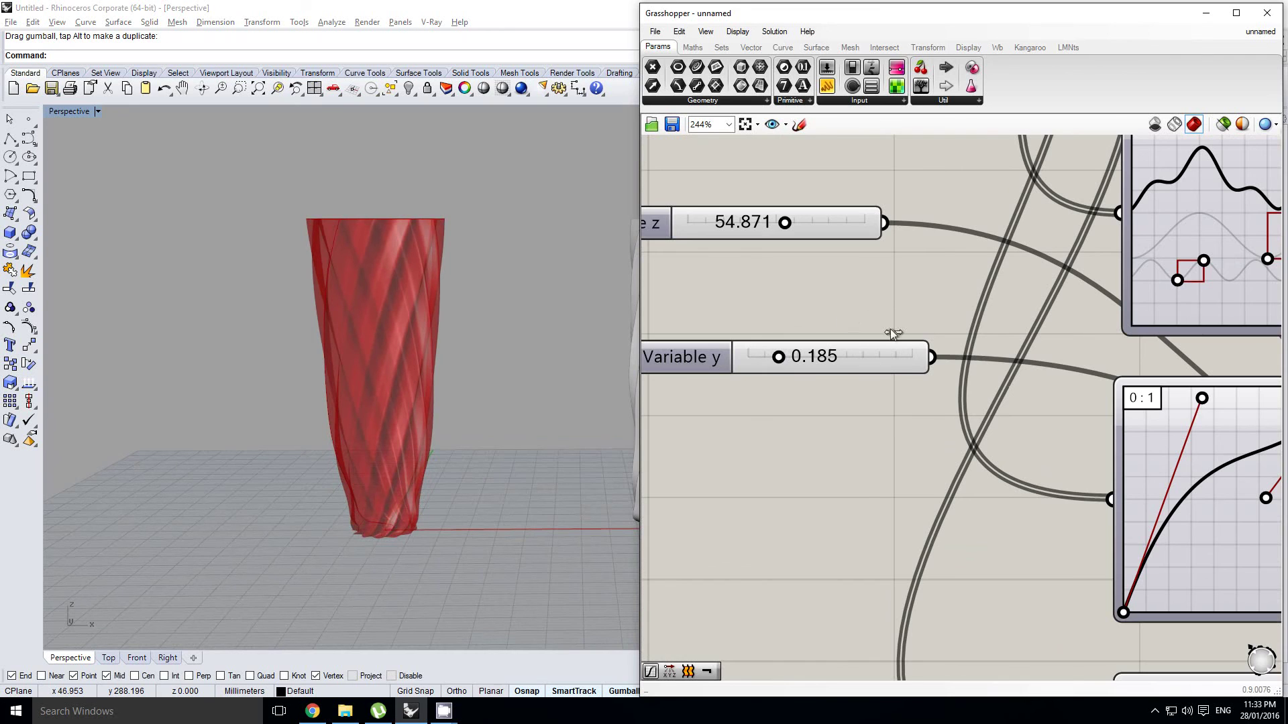
scroll(872, 325, down, 6)
scroll(842, 334, up, 6)
drag(853, 308, 851, 308)
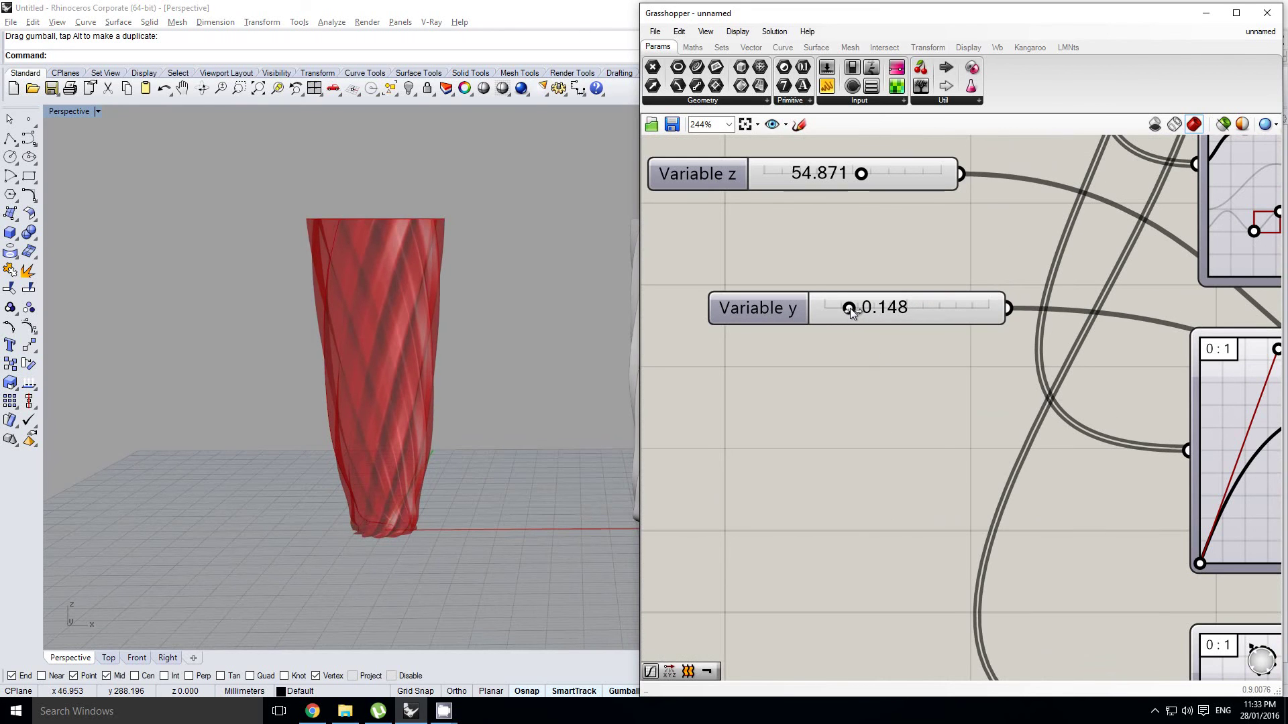
Lower the start handle of the third graph mapper's Bezier curve to the graph's bottom edge, giving a steep S-shaped profile.
scroll(1120, 422, down, 1)
right_drag(1120, 422, 825, 387)
scroll(877, 385, up, 1)
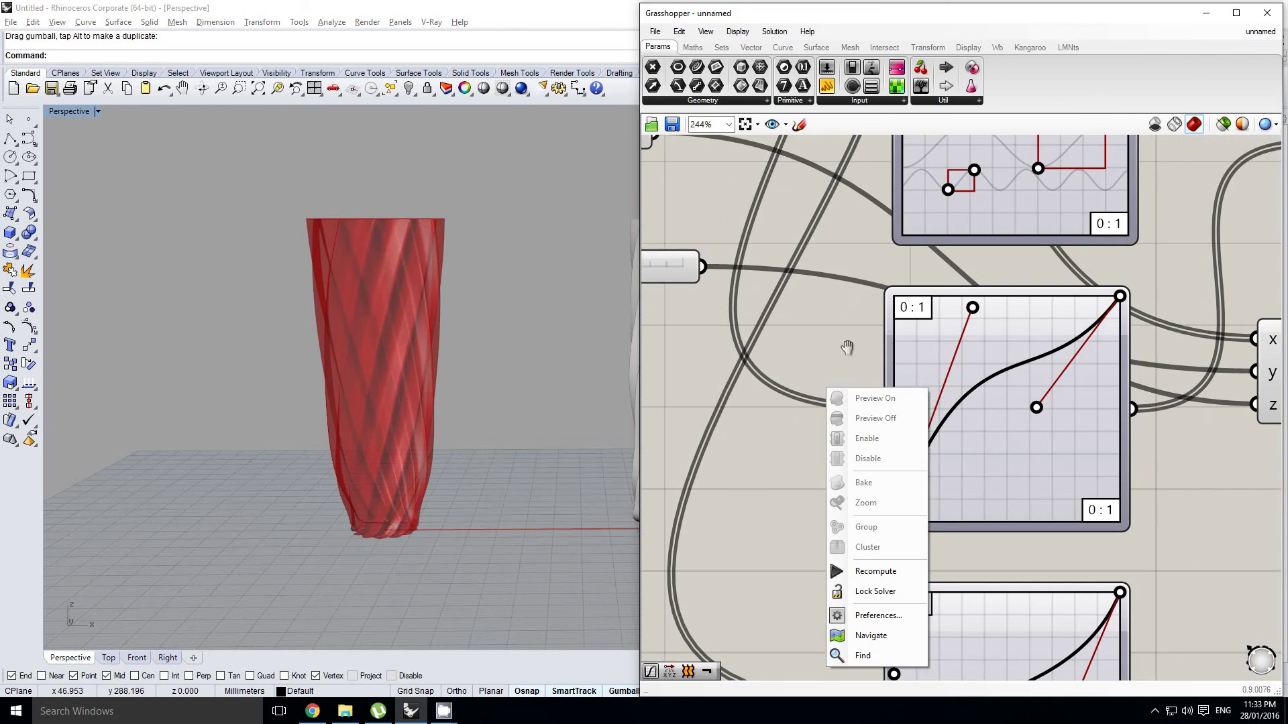
click(847, 348)
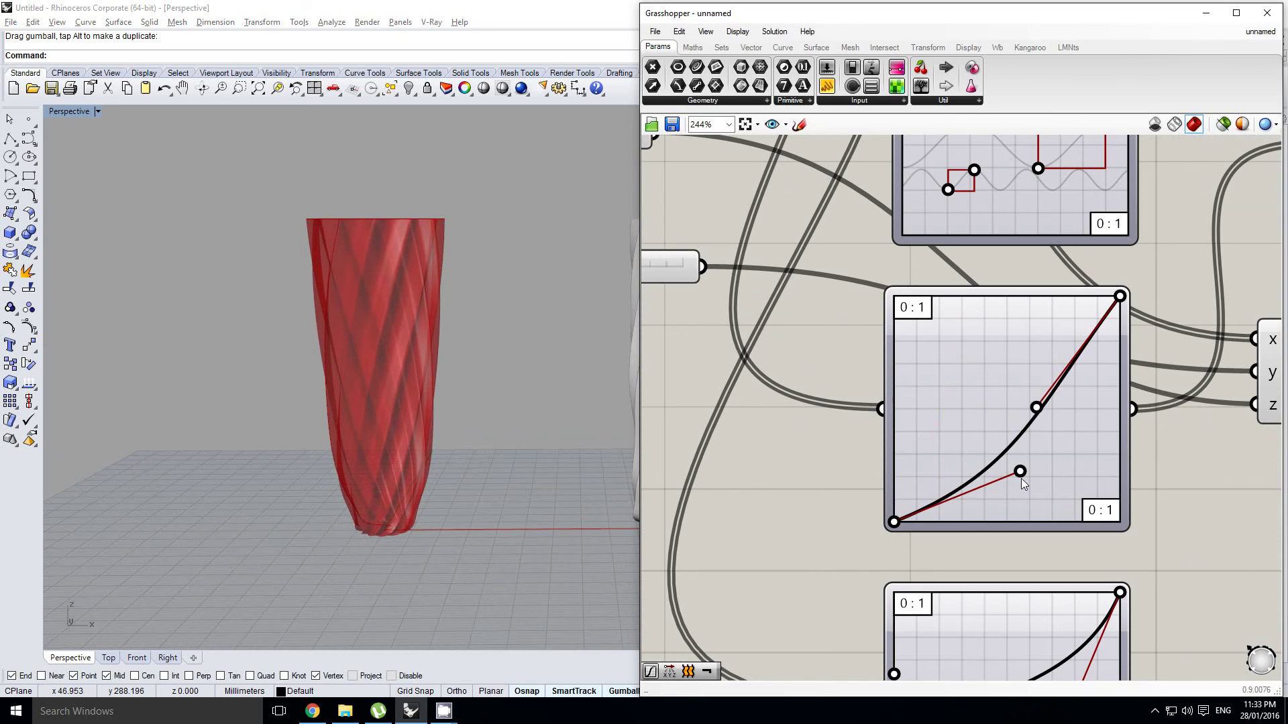
drag(1056, 522, 1061, 521)
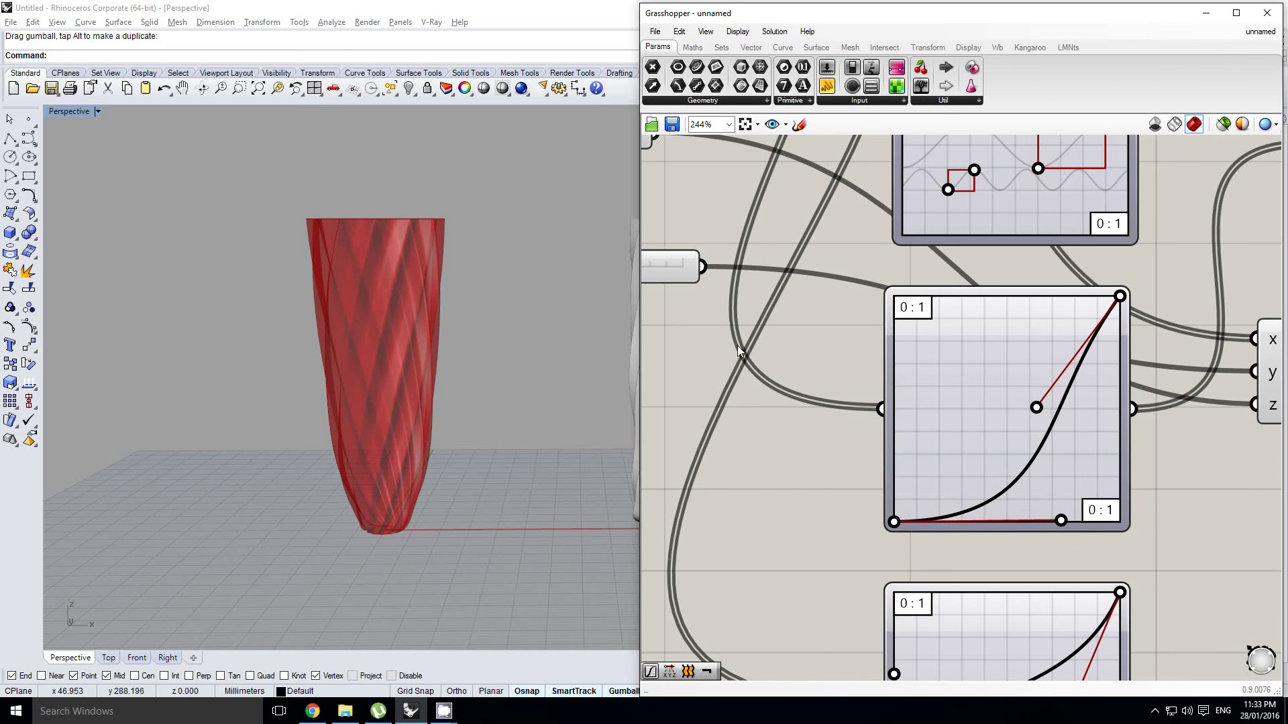
Raise the Variable y slider of the x^(1/y)*z expression to 0.296.
right_drag(738, 348, 900, 357)
scroll(901, 358, down, 3)
scroll(793, 323, up, 2)
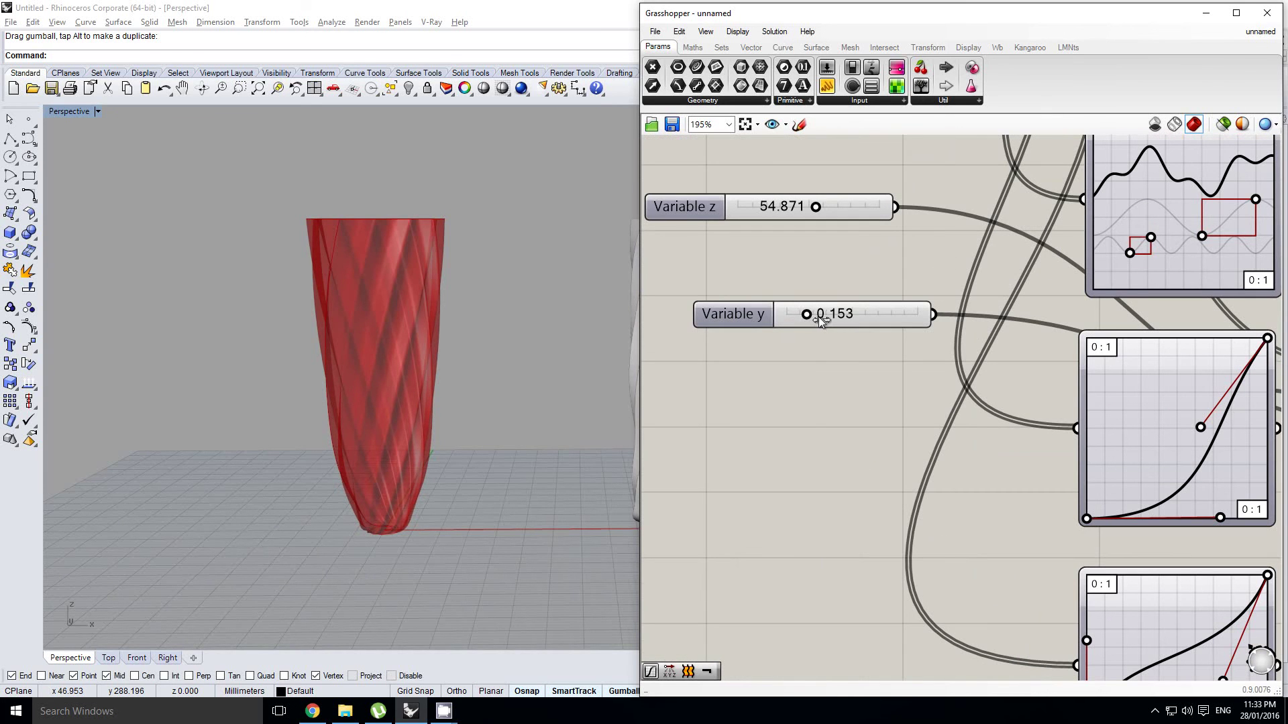
drag(822, 319, 827, 320)
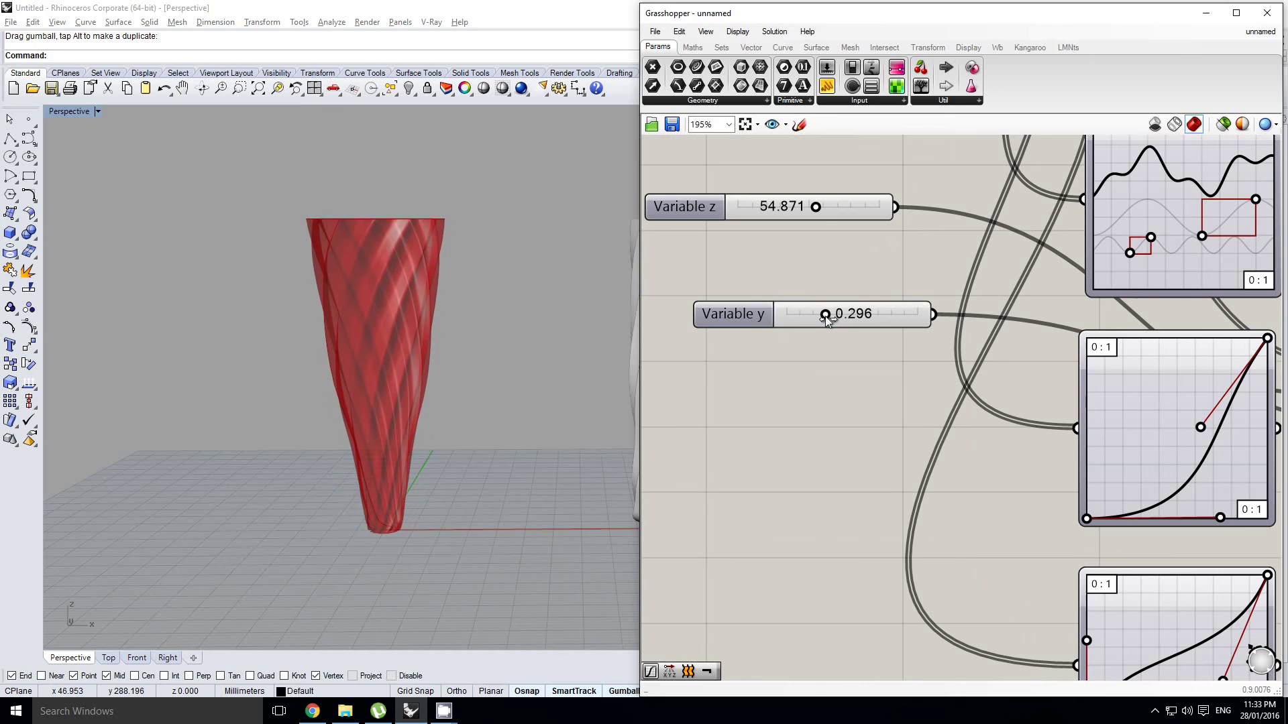
Raise the start handle of the third graph mapper's Bezier curve to about mid-height, making the curve nearly diagonal.
right_drag(1059, 425, 879, 389)
scroll(1013, 452, up, 1)
drag(1042, 490, 1033, 481)
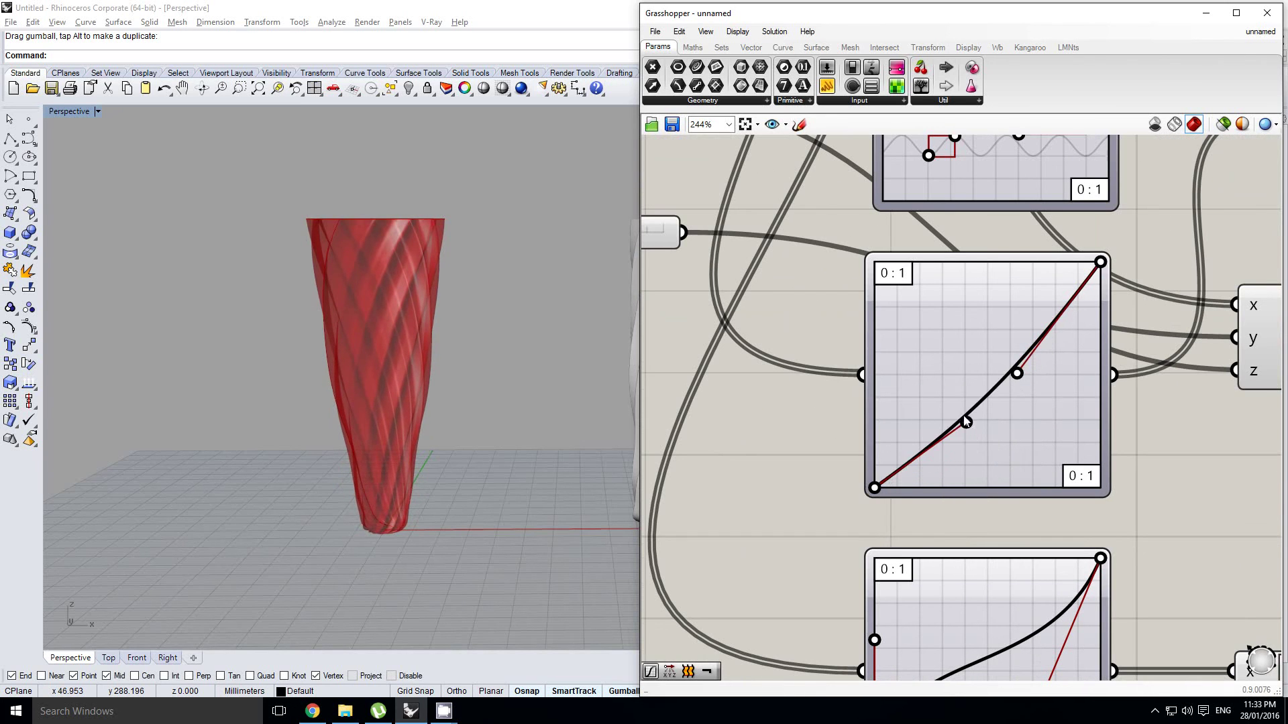
drag(953, 407, 967, 374)
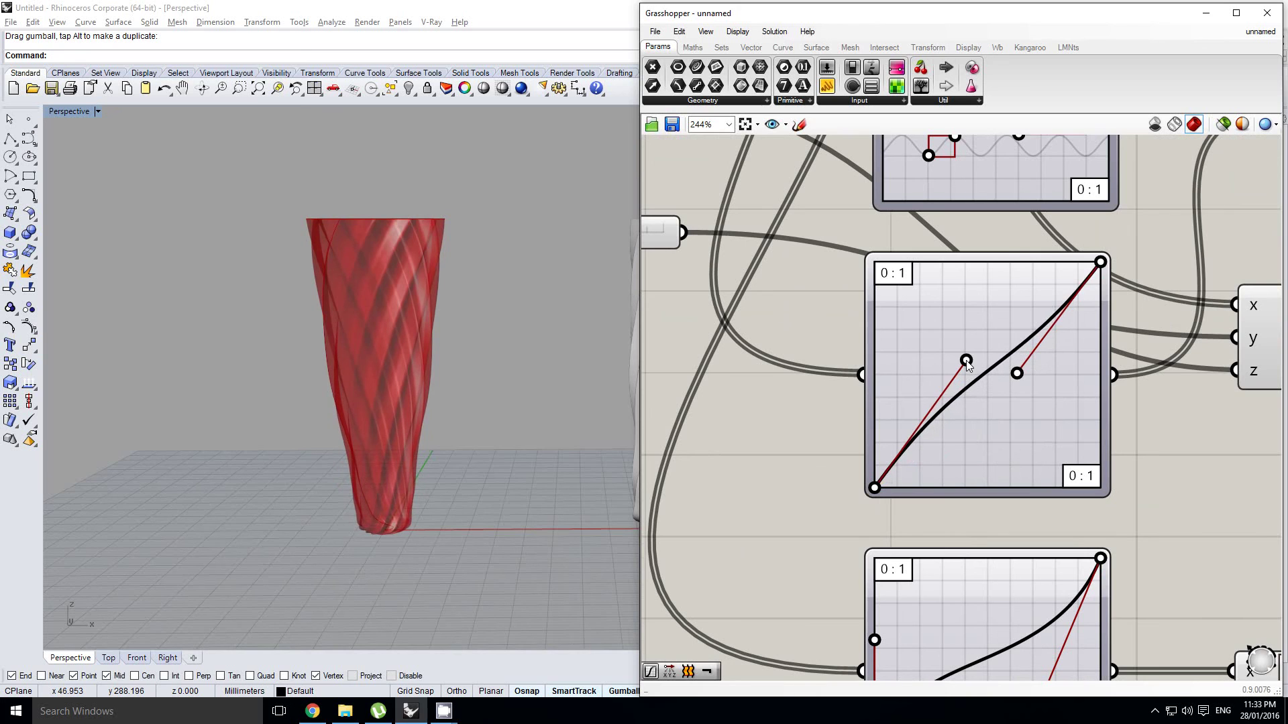
Set the Variable y slider of the x^(1/y)*z expression to 0.193 and bring the baked vases into view for comparison.
right_drag(690, 298, 961, 402)
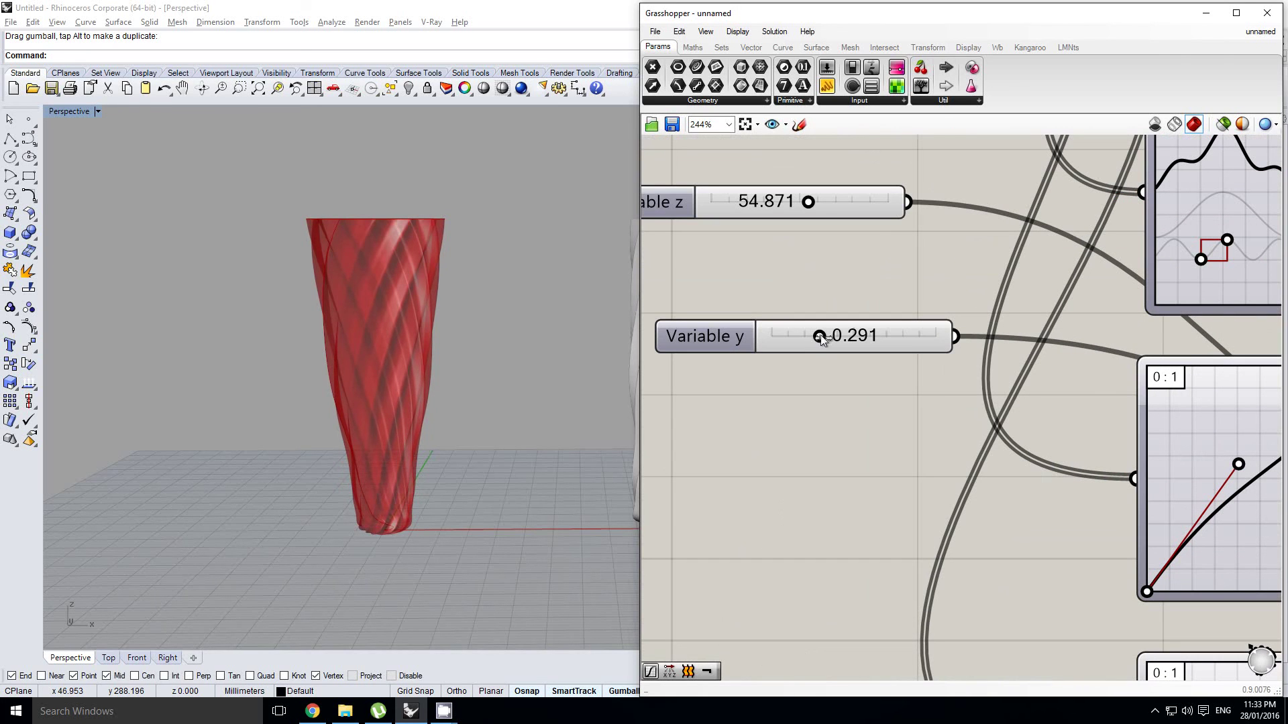
drag(809, 341, 803, 342)
scroll(492, 400, down, 6)
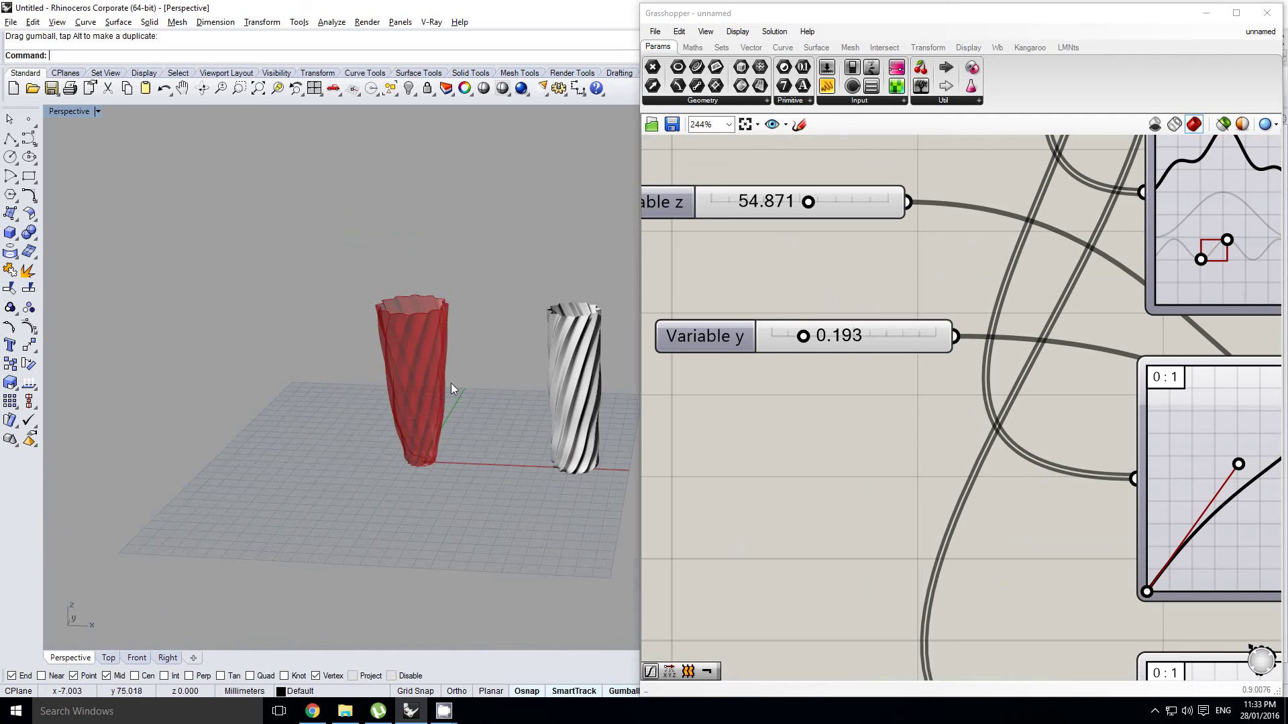
shift+right_drag(395, 353, 350, 370)
Set the Variable y slider feeding the (2*pi/y)*x expression to 20 to give the vase more flutes.
right_drag(879, 371, 759, 375)
scroll(788, 368, down, 1)
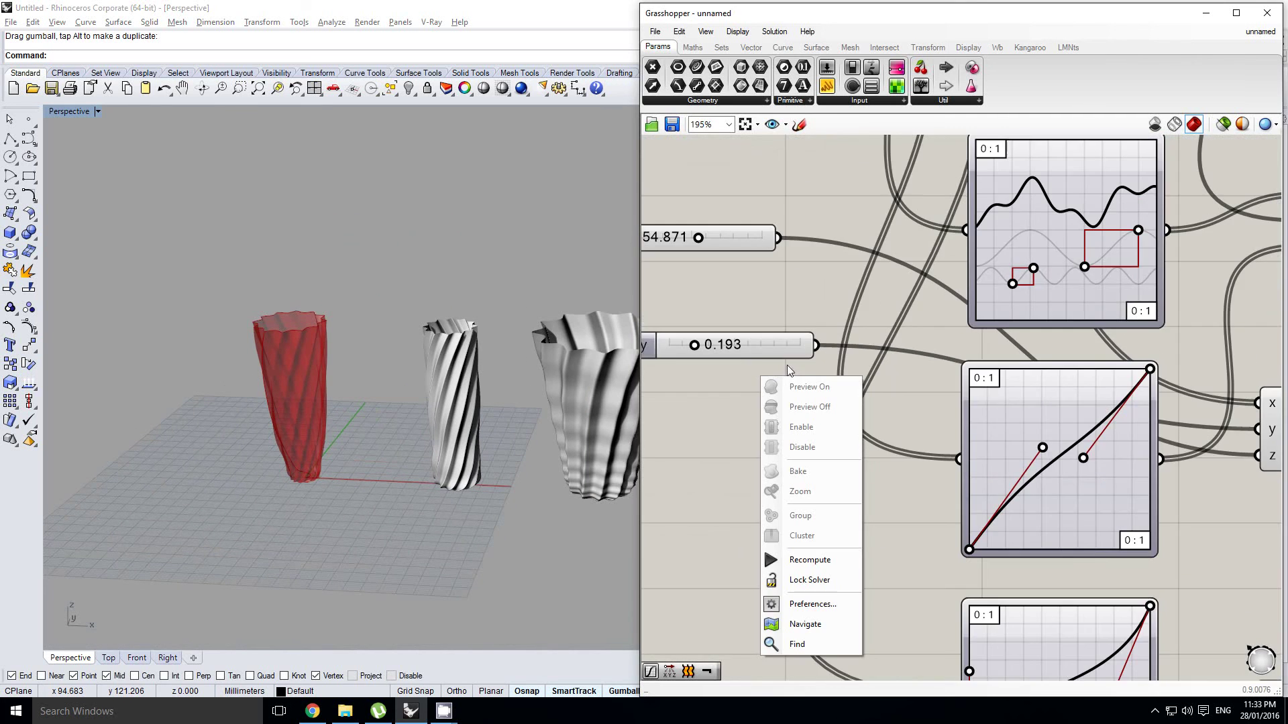
scroll(861, 296, down, 5)
right_drag(870, 264, 846, 298)
scroll(1151, 256, up, 1)
right_drag(1151, 256, 914, 347)
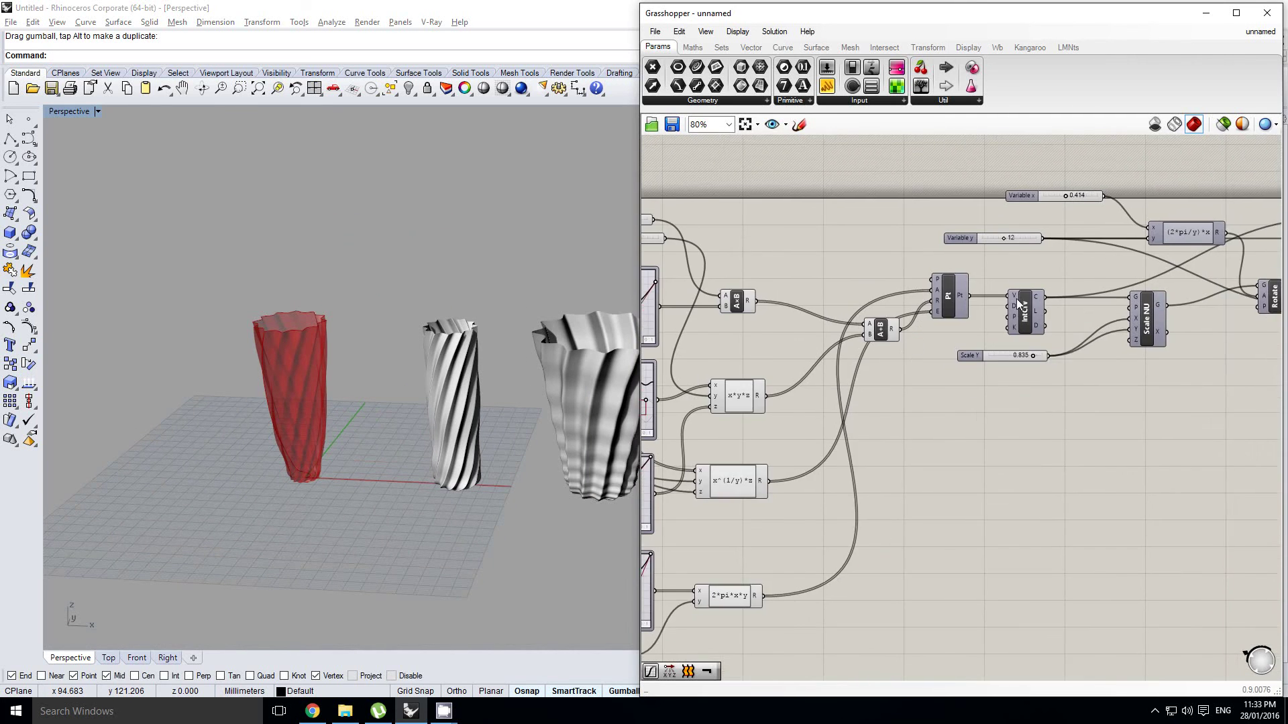
scroll(1016, 290, up, 2)
right_drag(1016, 282, 939, 322)
scroll(932, 265, up, 2)
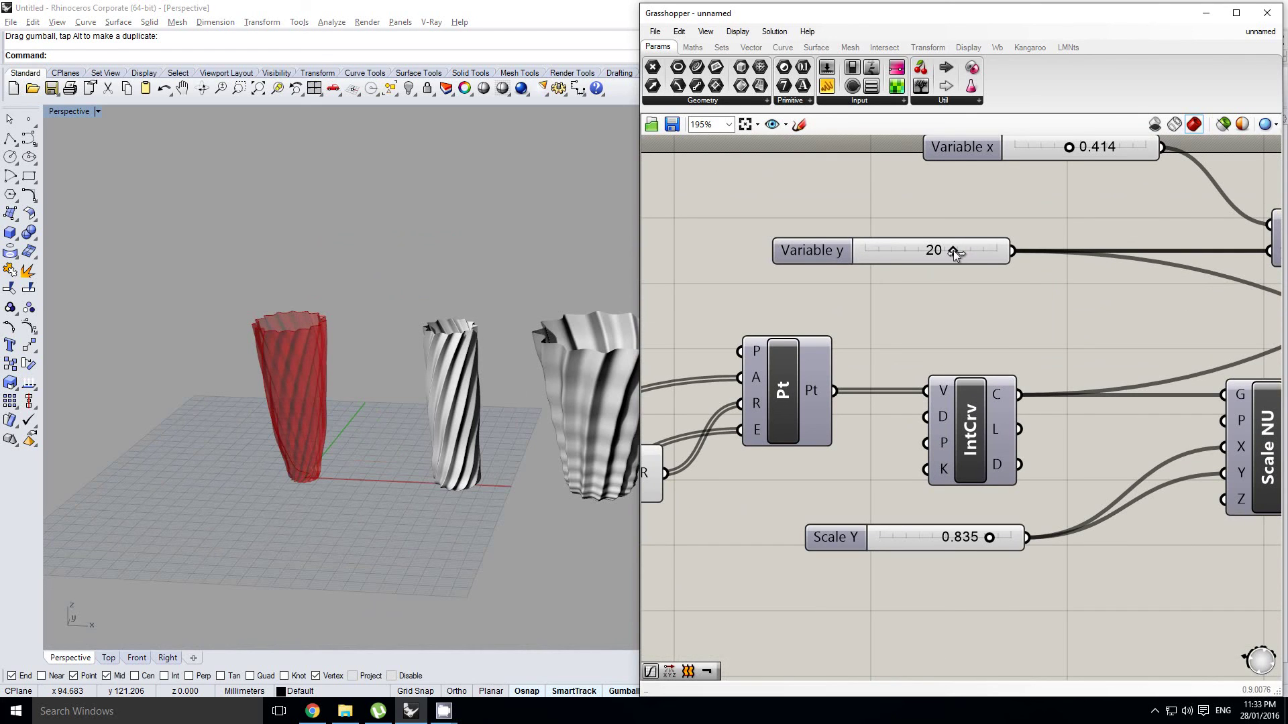
Raise the Scale Y slider feeding Scale NU to 0.920 to make the flutes shallower.
scroll(303, 377, up, 5)
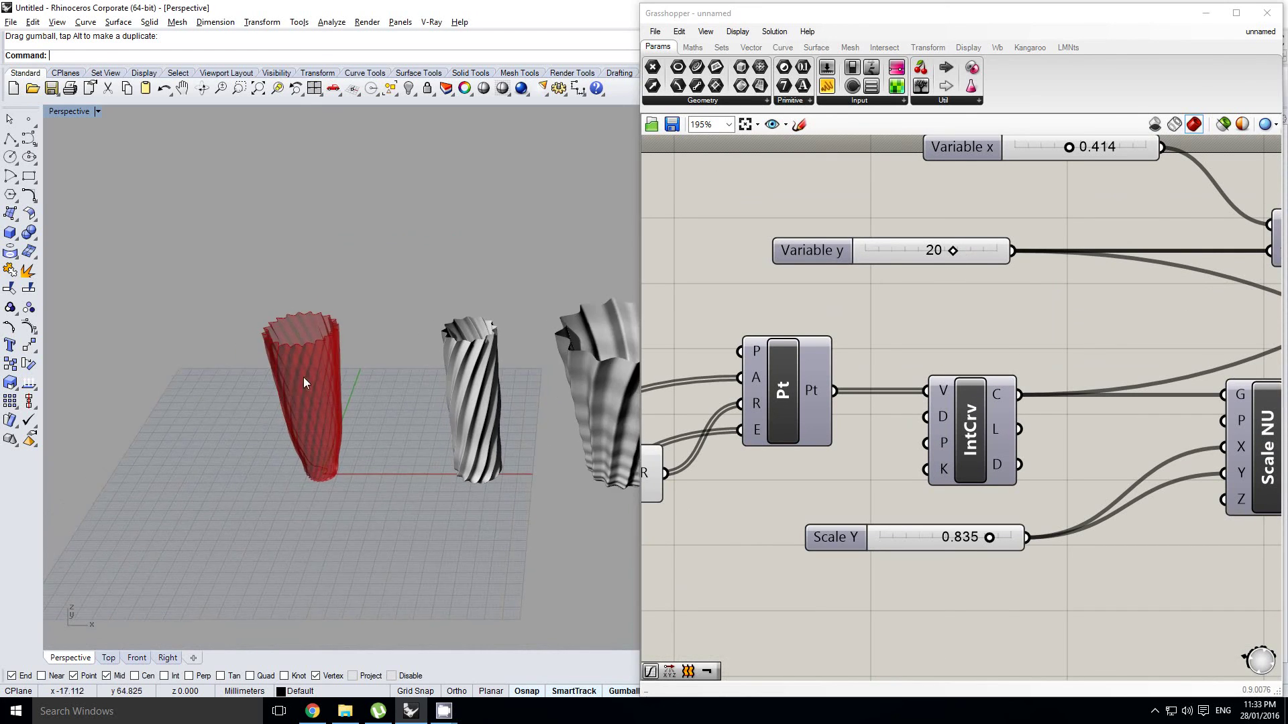
right_drag(373, 380, 386, 500)
scroll(985, 486, up, 3)
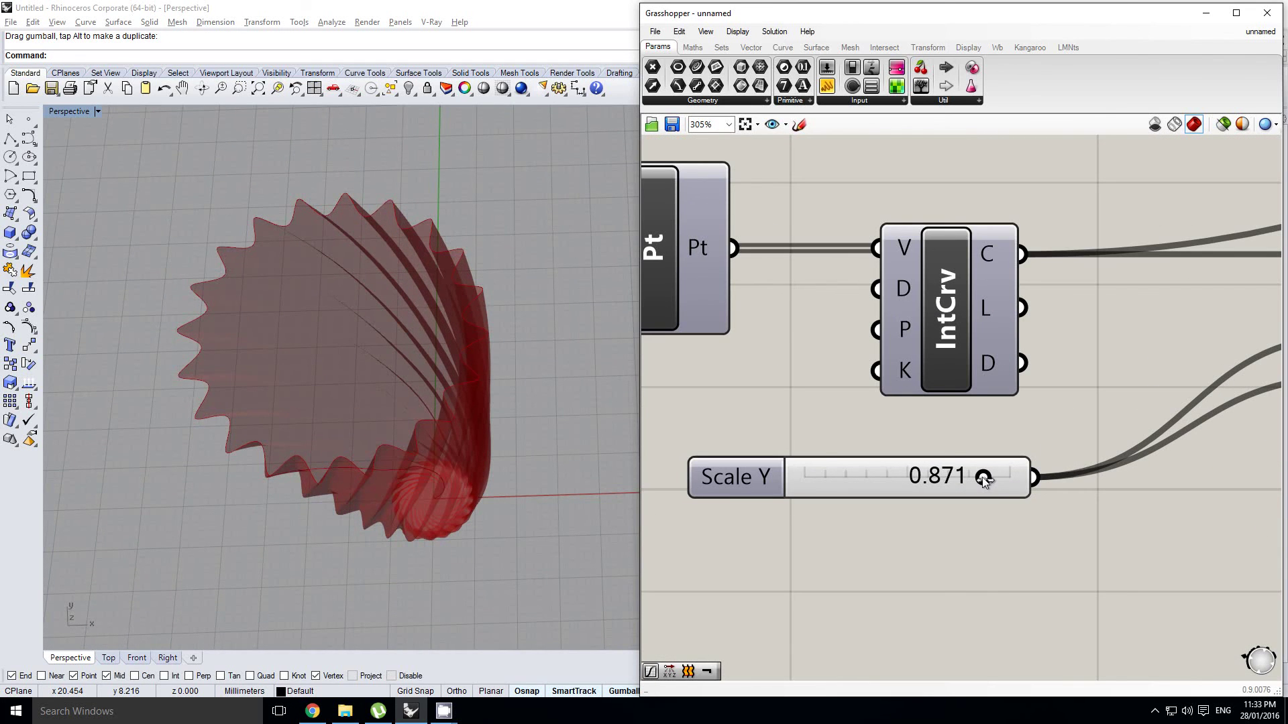
drag(999, 483, 992, 484)
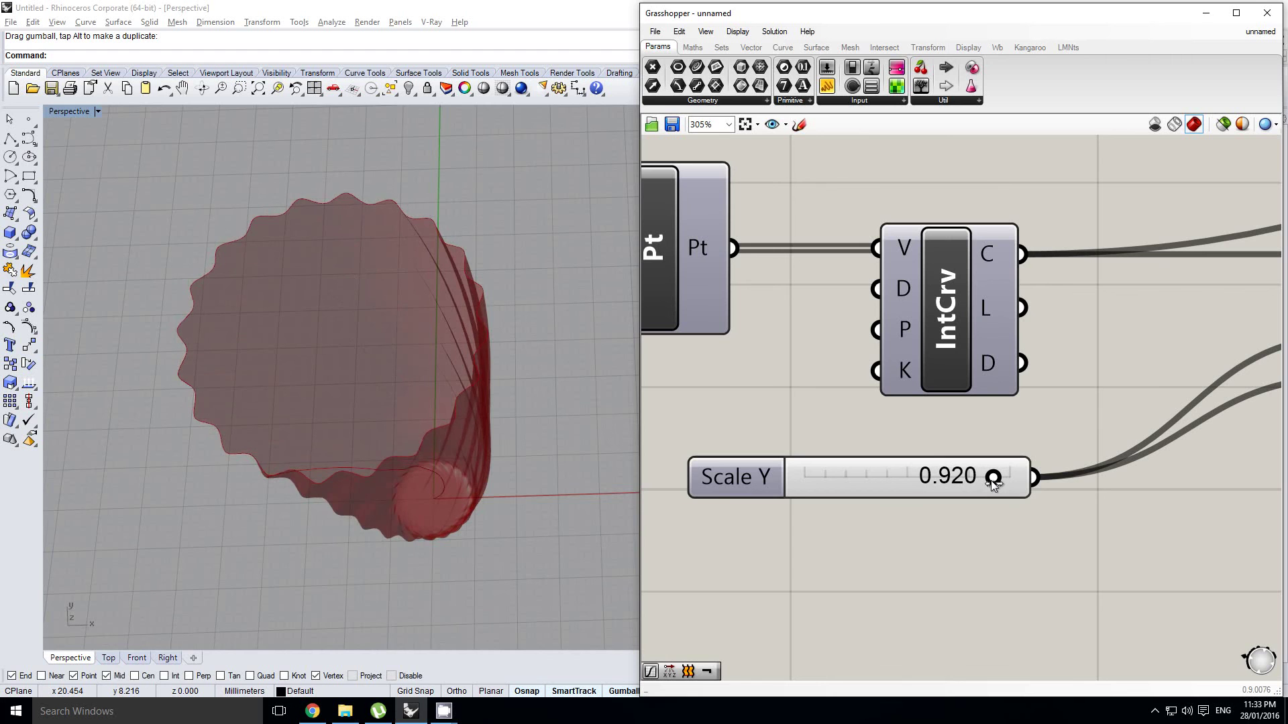
right_drag(462, 502, 476, 359)
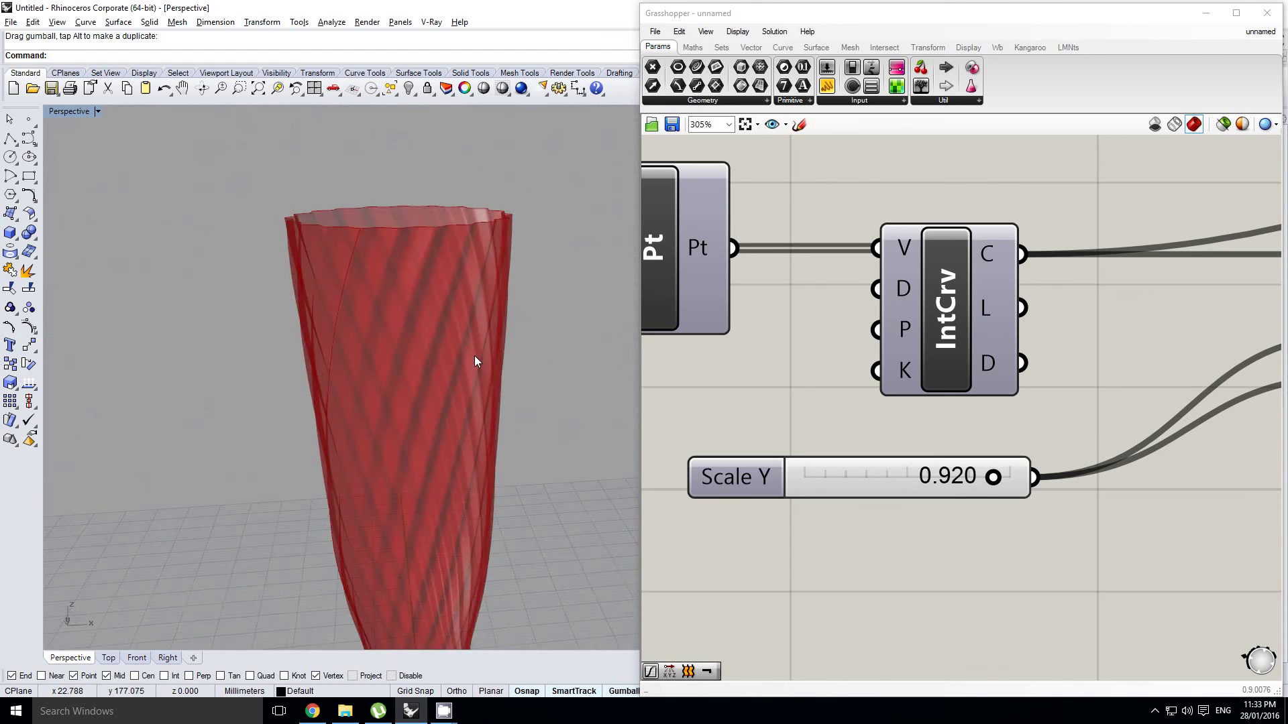
scroll(476, 359, down, 4)
right_drag(443, 407, 434, 411)
Bake the 20-flute vase from the Loft component into Rhino and turn off the Loft preview.
right_drag(759, 381, 757, 378)
scroll(759, 376, down, 9)
scroll(1037, 334, up, 9)
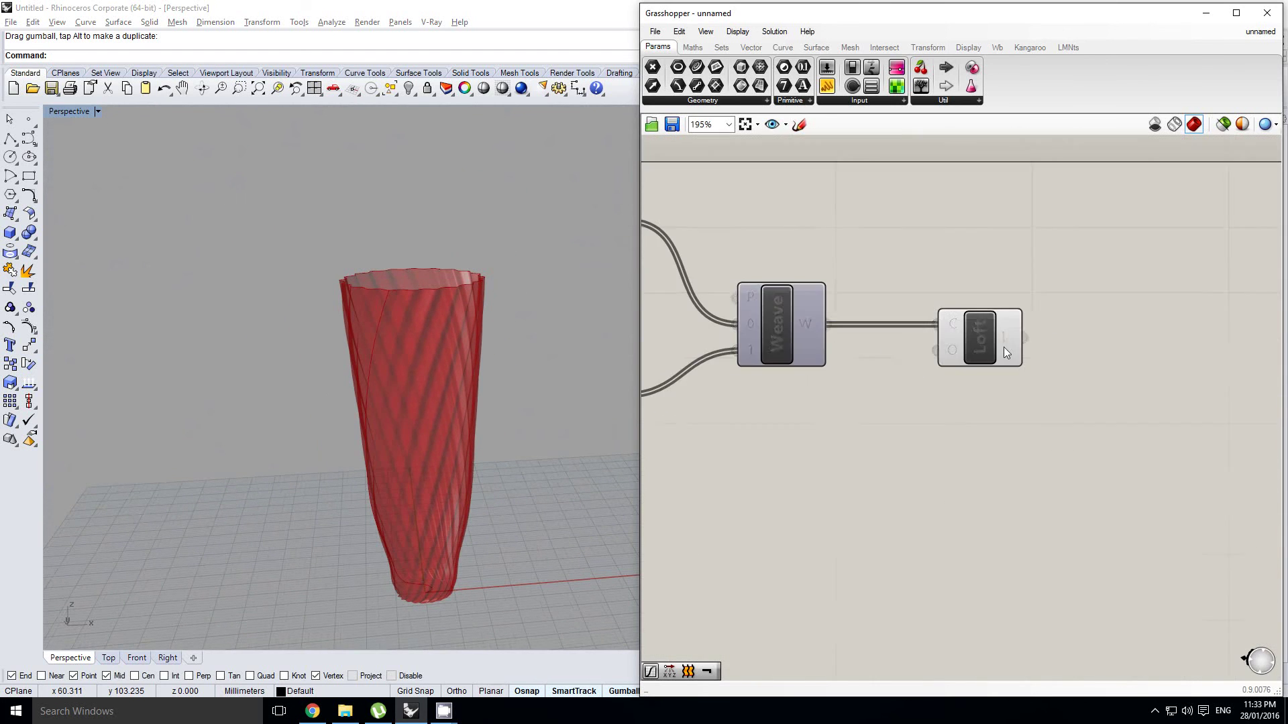
click(992, 344)
middle_click(992, 346)
click(1017, 368)
middle_click(955, 341)
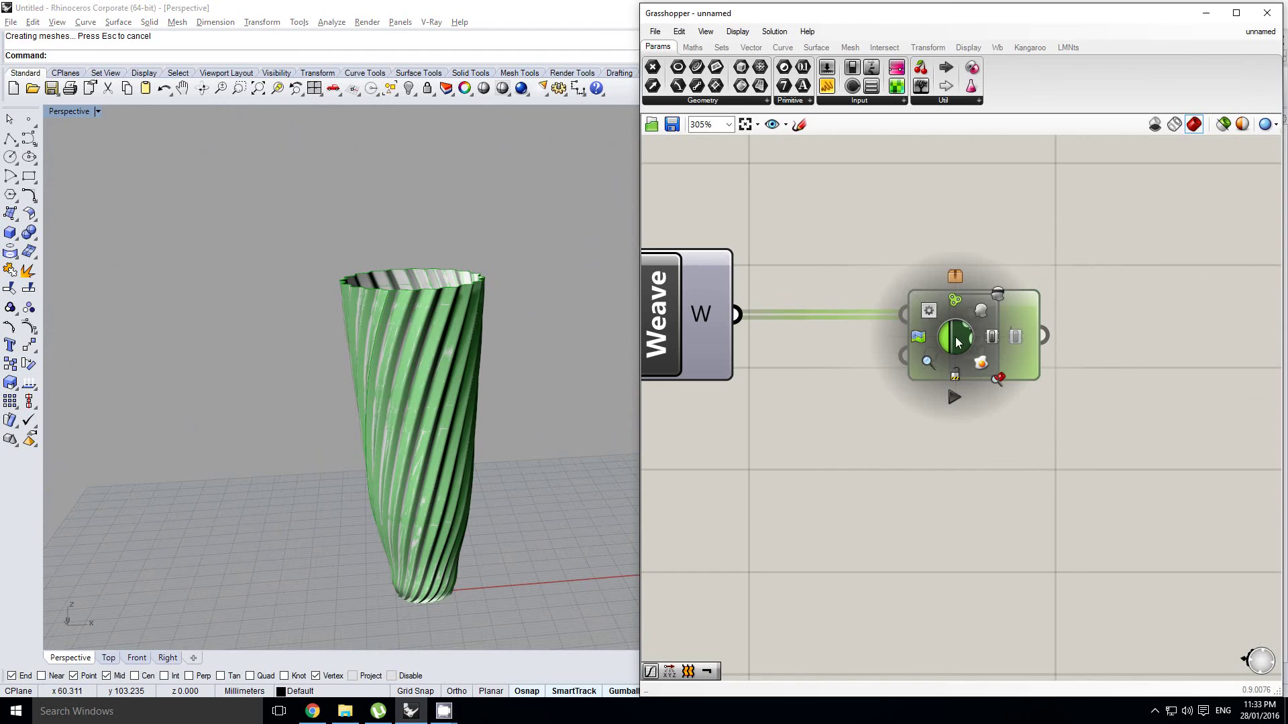
click(995, 300)
Delete the newly baked 20-flute vase from Rhino and turn the Loft preview back on.
scroll(404, 449, up, 7)
right_drag(380, 388, 536, 394)
scroll(432, 401, down, 8)
click(432, 400)
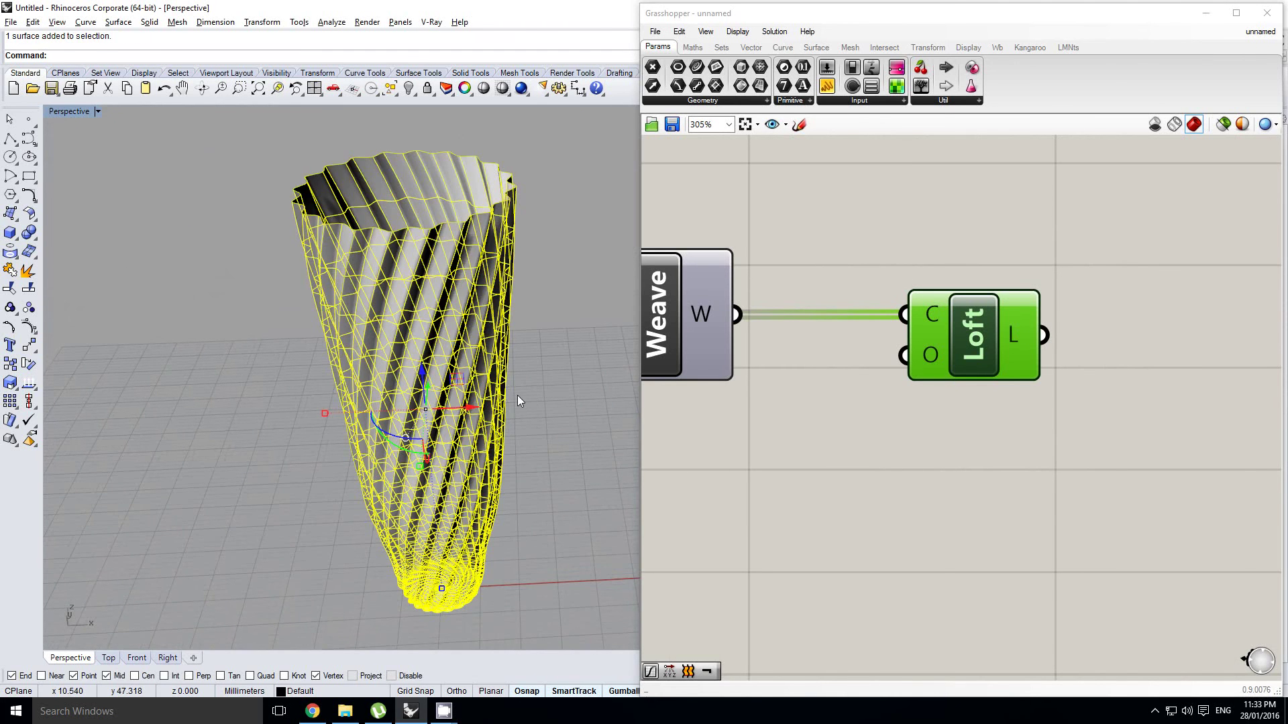
key(Delete)
middle_click(961, 363)
click(994, 335)
Shorten the wavelength of the smaller sine wave in the second graph mapper to add fine ripples along the vase.
scroll(1079, 317, down, 4)
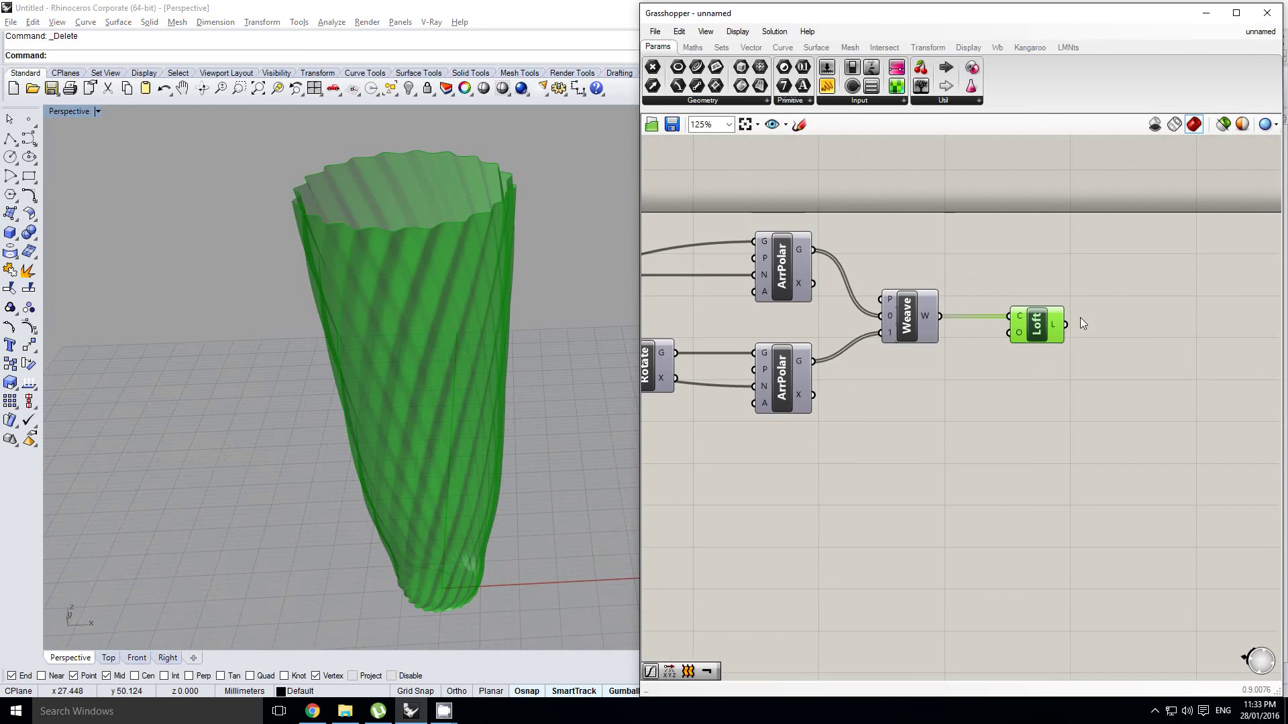
right_drag(926, 353, 1093, 348)
scroll(963, 346, up, 5)
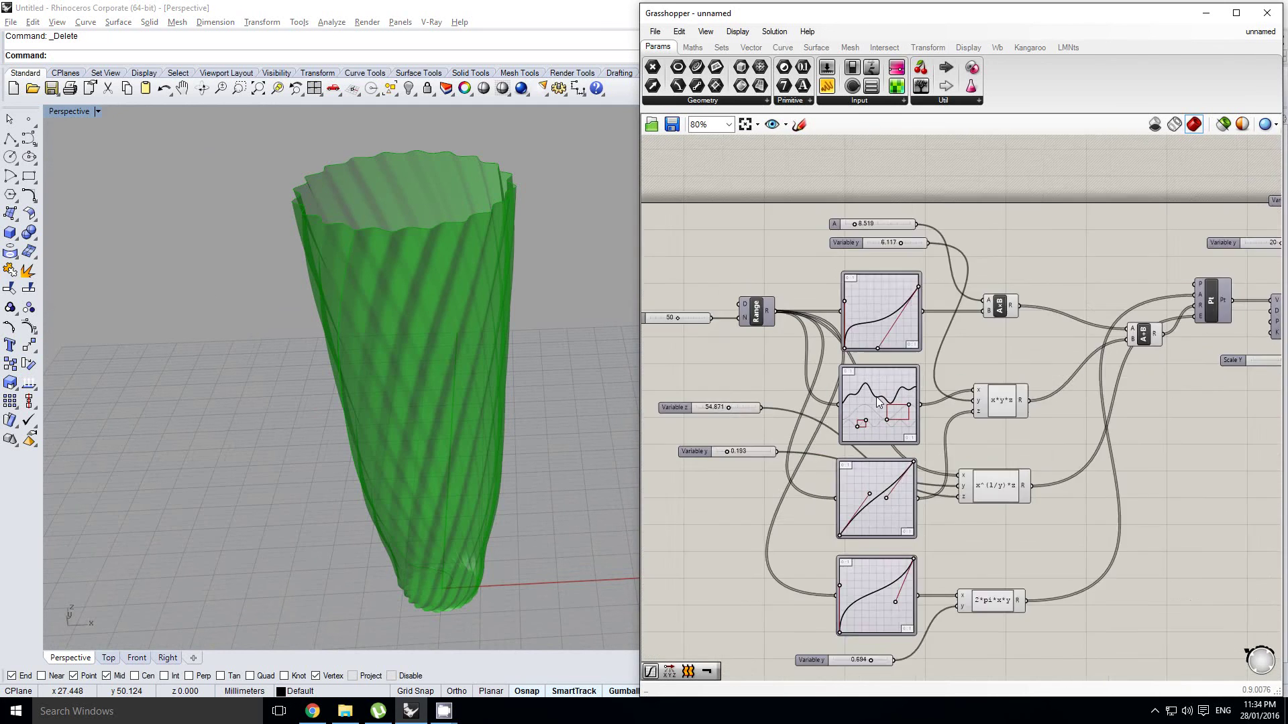
scroll(855, 428, up, 1)
drag(885, 425, 856, 428)
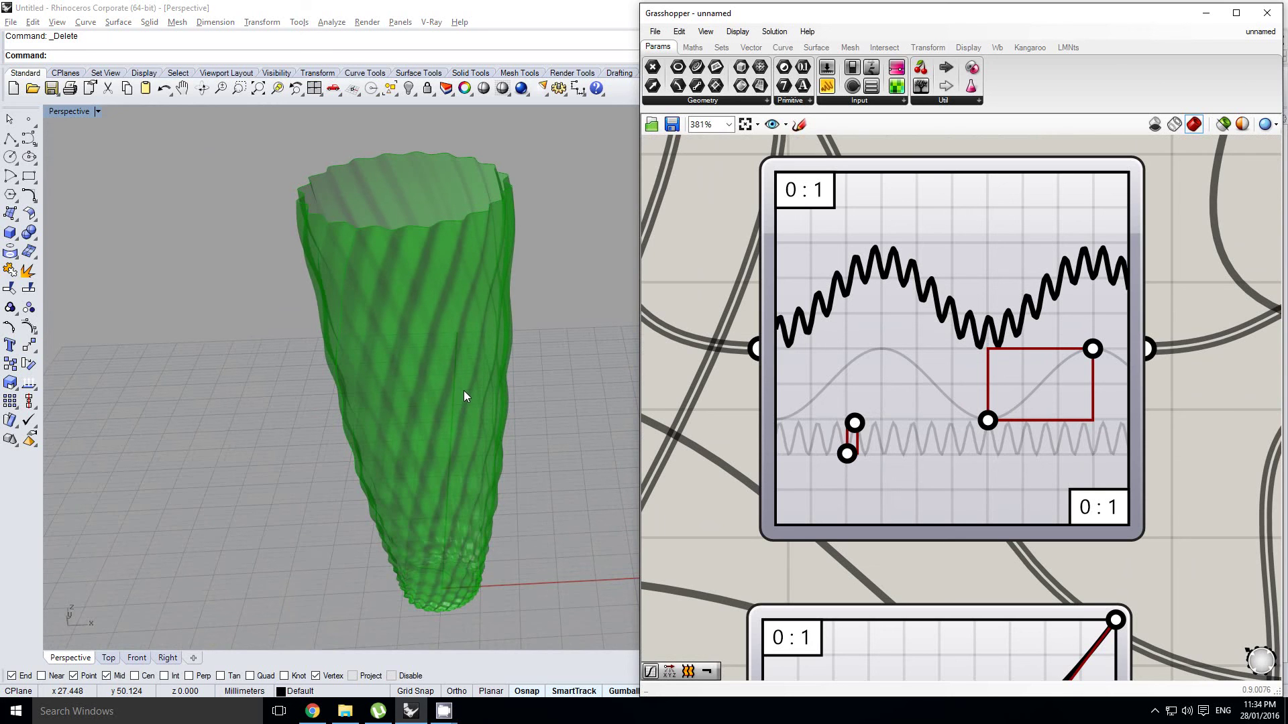
Bake the rippled vase from the Loft component into Rhino and turn off the Loft preview.
right_drag(438, 392, 519, 357)
scroll(704, 313, down, 9)
right_drag(1092, 325, 830, 380)
scroll(1017, 301, up, 3)
middle_click(1017, 298)
click(1040, 318)
middle_click(1031, 294)
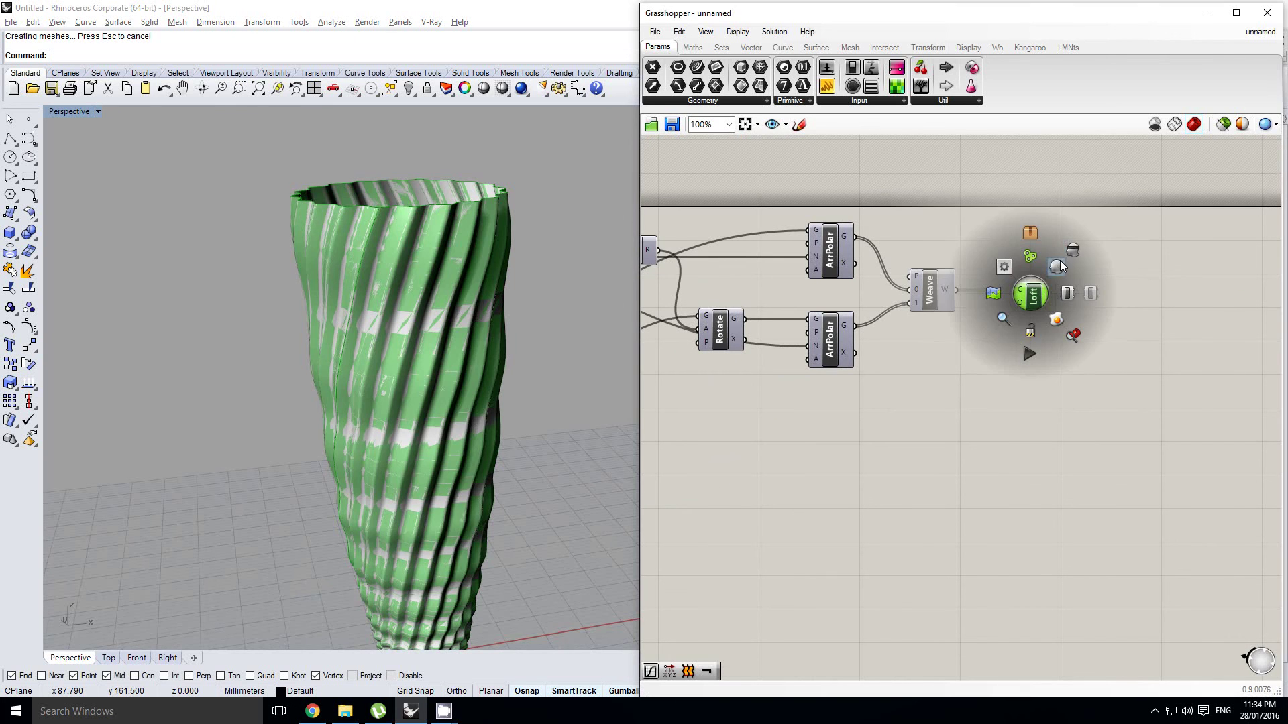
click(1056, 265)
Move the two earlier baked vases together along the X axis, closer to the new rippled vase.
right_drag(433, 282, 287, 350)
scroll(399, 325, down, 6)
scroll(313, 361, down, 4)
click(280, 366)
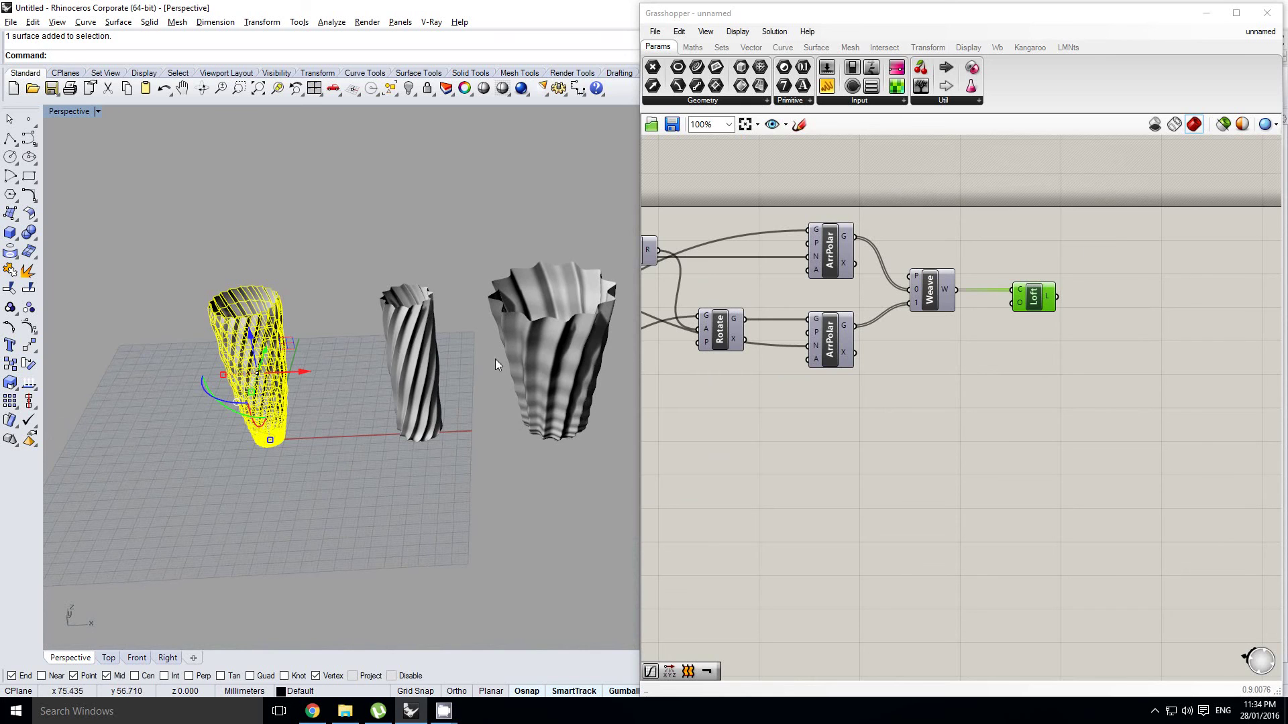
drag(495, 359, 382, 361)
drag(535, 362, 502, 363)
scroll(397, 480, up, 2)
click(397, 481)
Collapse the Grasshopper window and examine the three baked vases side by side in the Perspective view.
right_drag(397, 480, 283, 362)
shift+right_drag(275, 429, 339, 373)
scroll(302, 385, up, 2)
scroll(300, 366, down, 2)
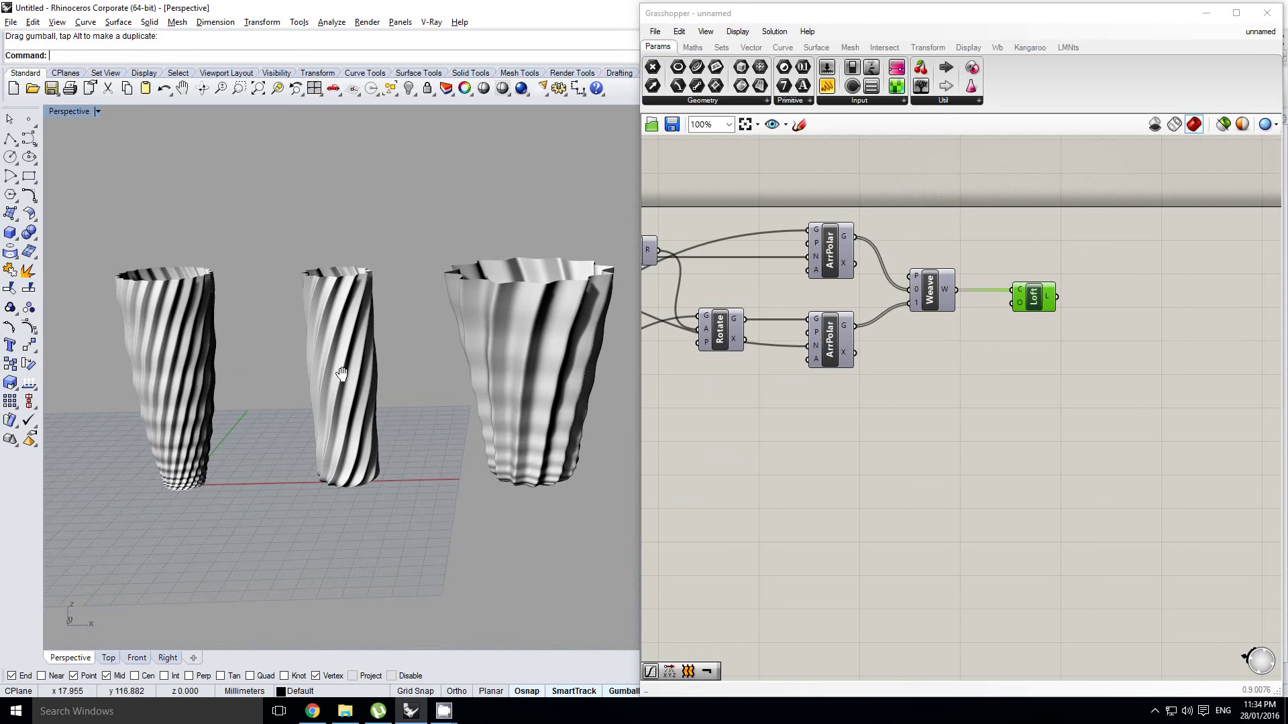
double_click(717, 16)
shift+right_drag(438, 340, 705, 356)
scroll(594, 365, up, 5)
shift+right_drag(625, 401, 585, 370)
click(770, 18)
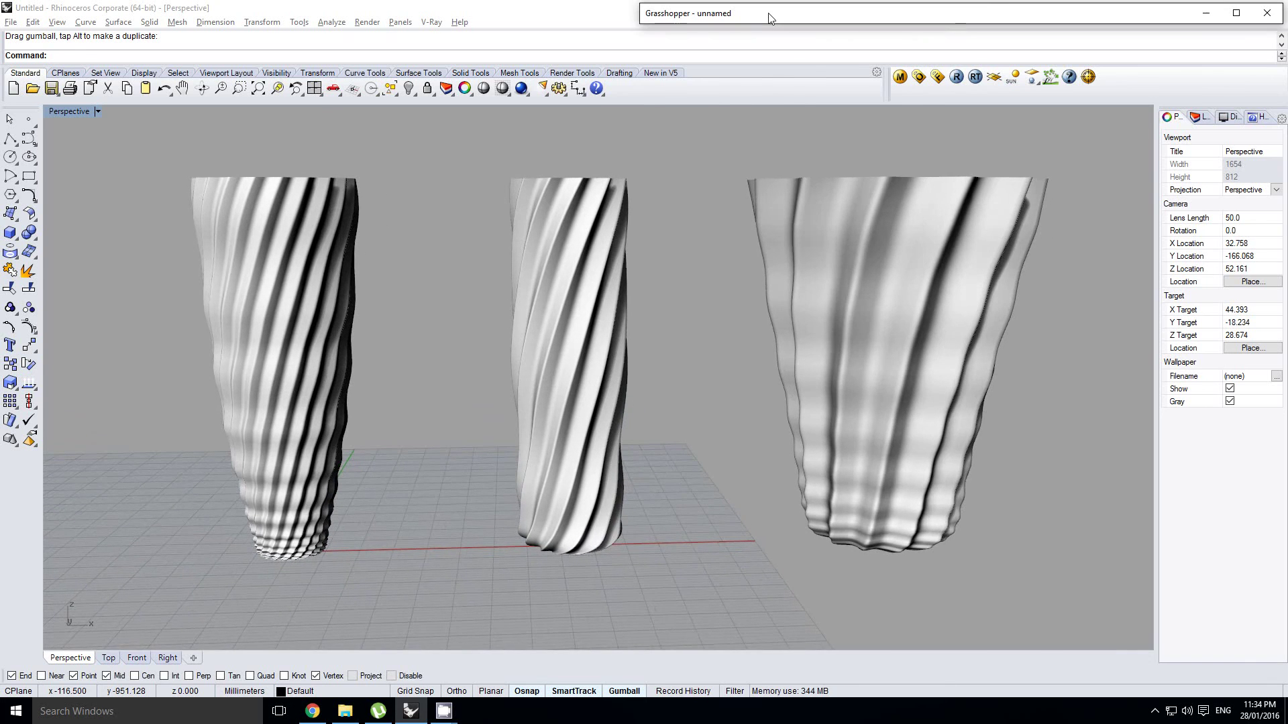
Review the definition's graph mappers and expressions in Grasshopper, and return to a full view of the three baked vases.
double_click(770, 19)
right_click(1060, 279)
scroll(1063, 277, down, 5)
right_drag(936, 294, 1008, 302)
scroll(916, 328, up, 3)
right_drag(876, 322, 919, 324)
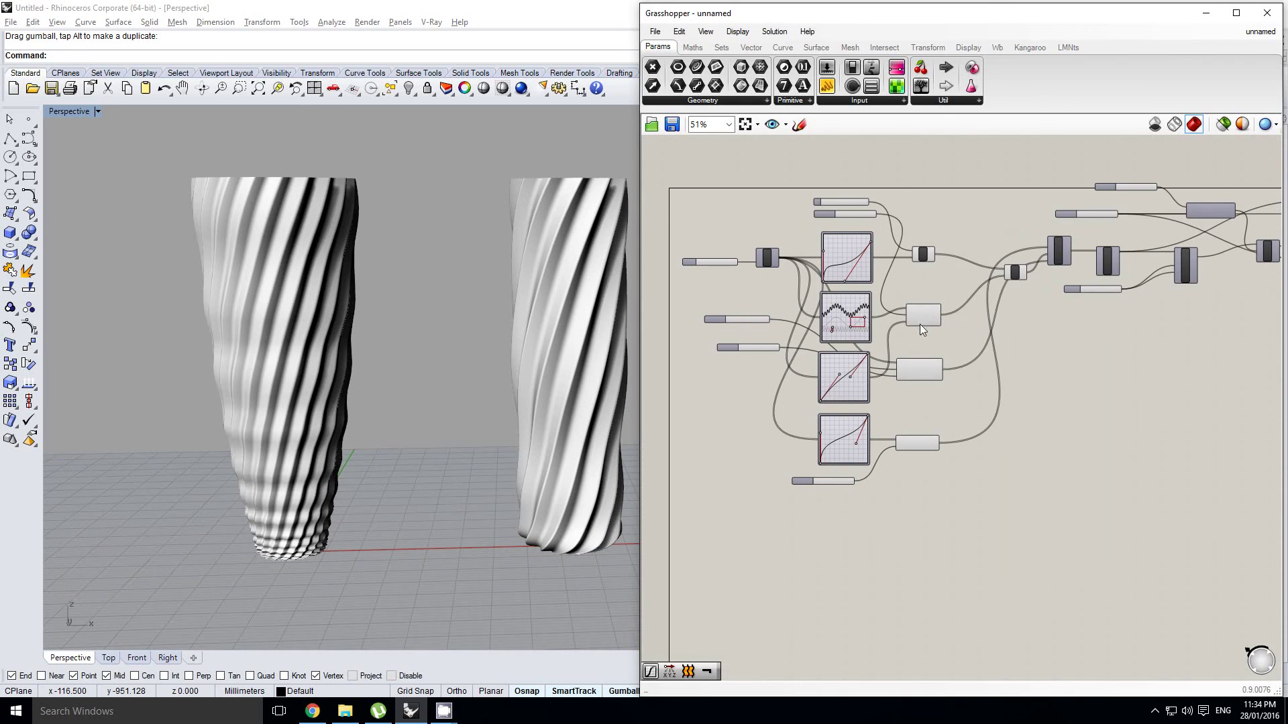
scroll(827, 300, up, 3)
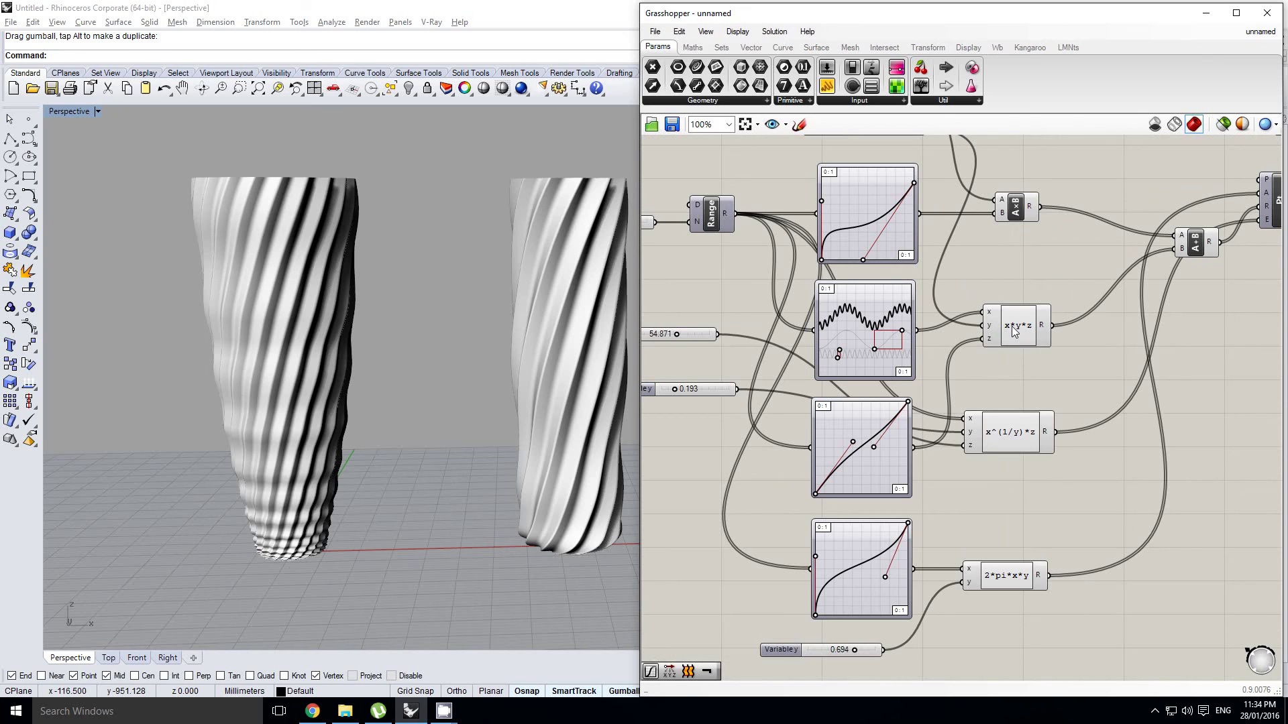
double_click(964, 14)
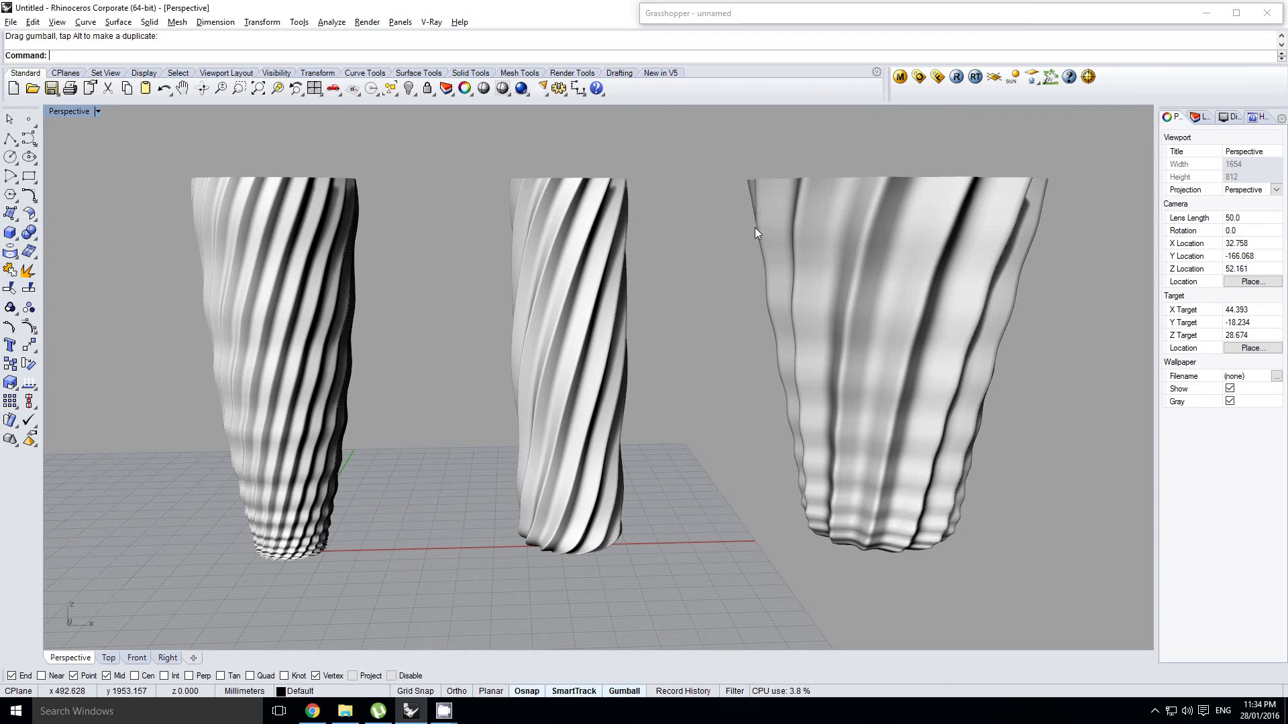
shift+right_drag(754, 227, 678, 305)
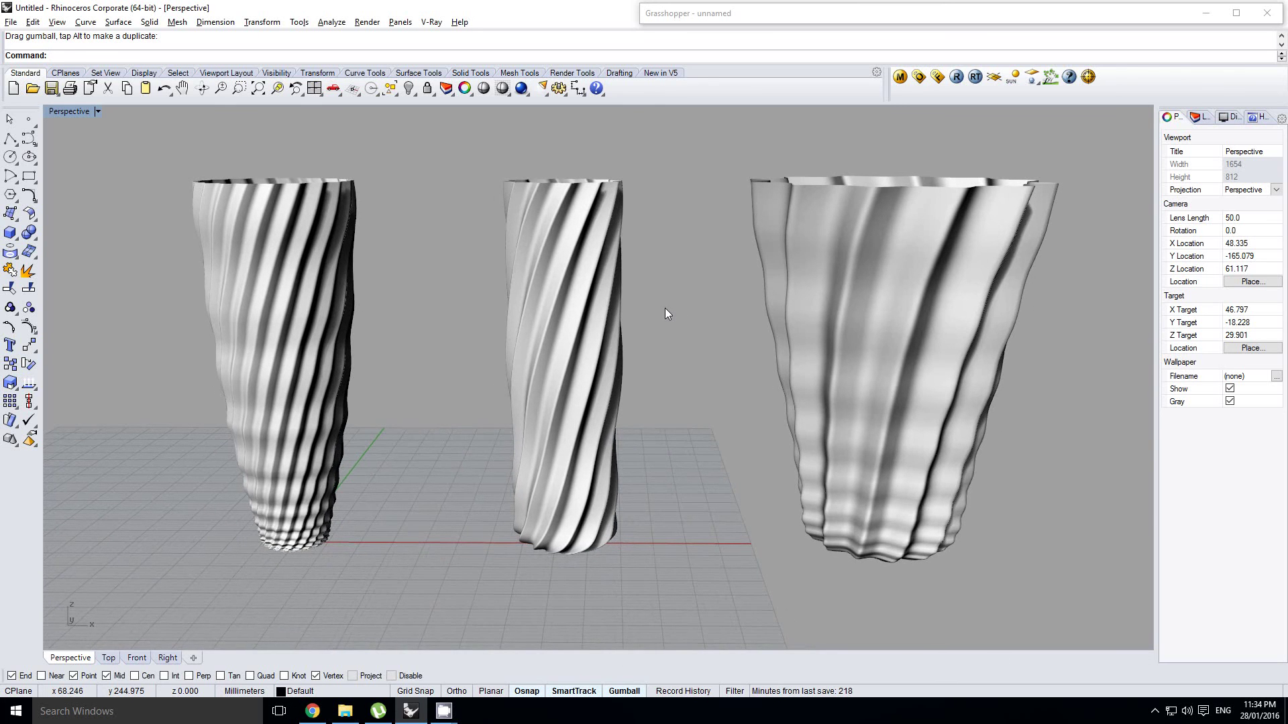